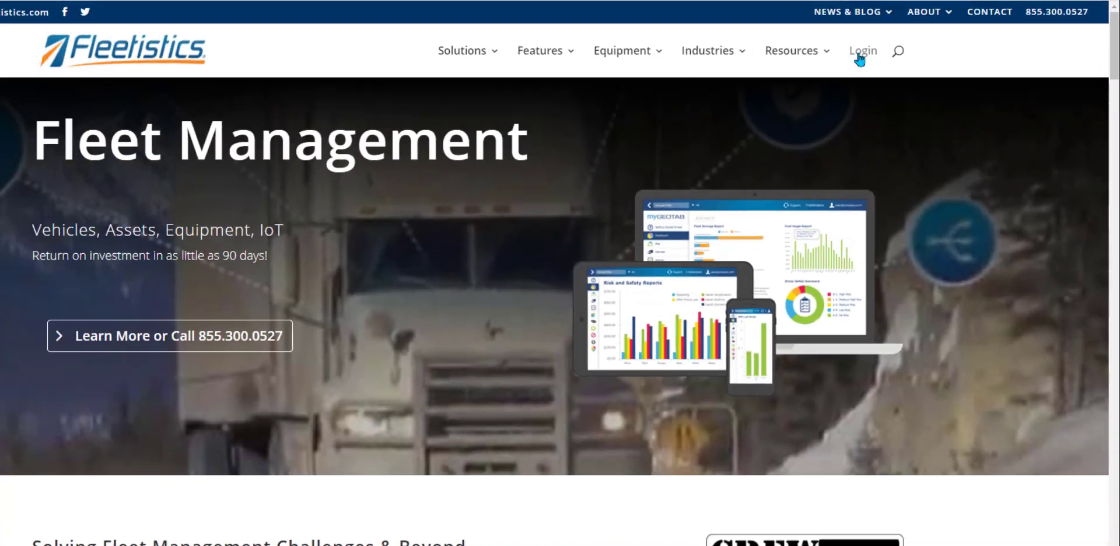
Step: Sign in to MyFleetistics through the Azure AD login bookmark and load the fleet home map
left_click(577, 112)
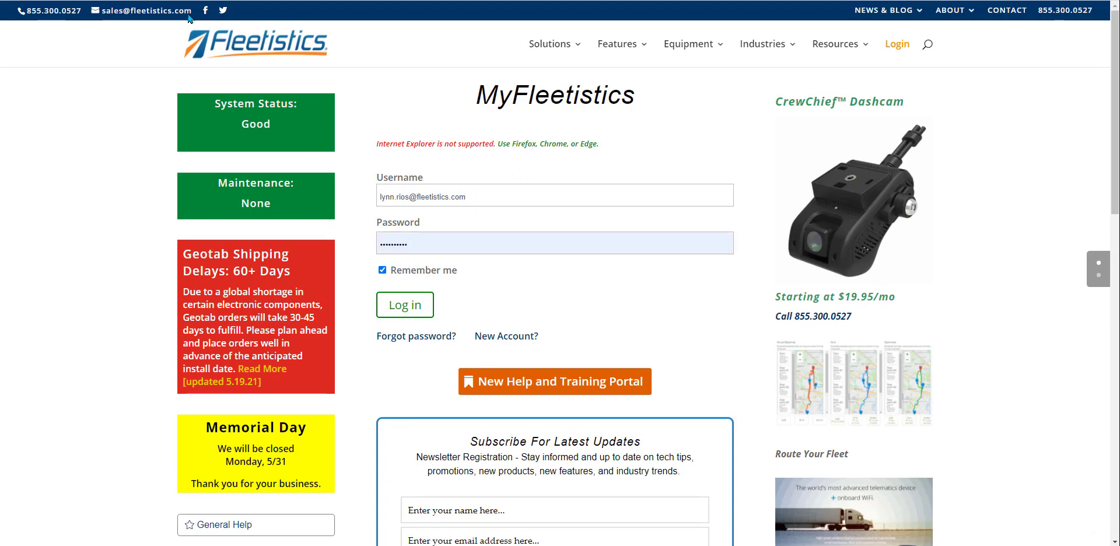
left_click(136, 0)
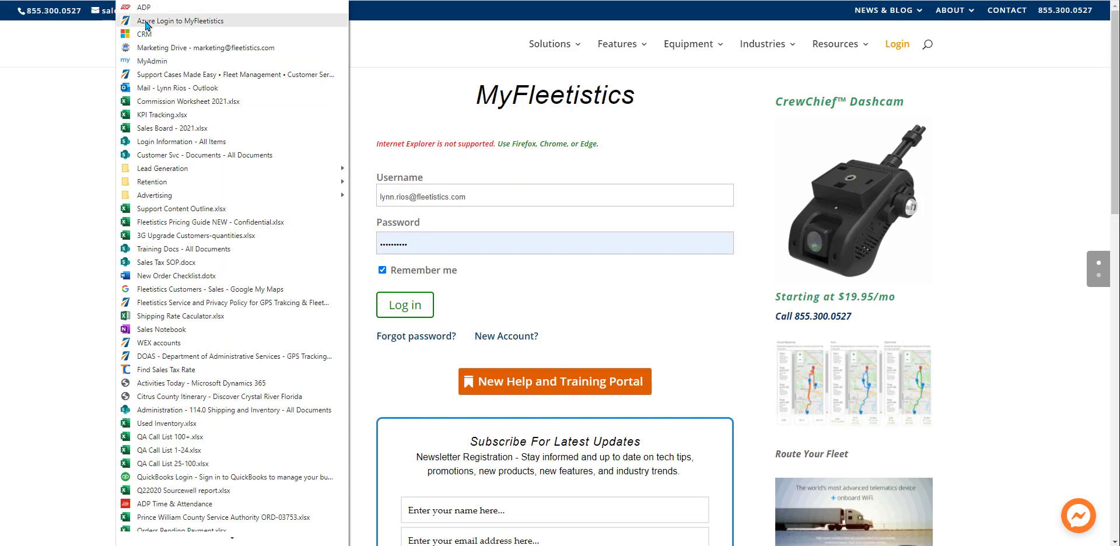
left_click(146, 22)
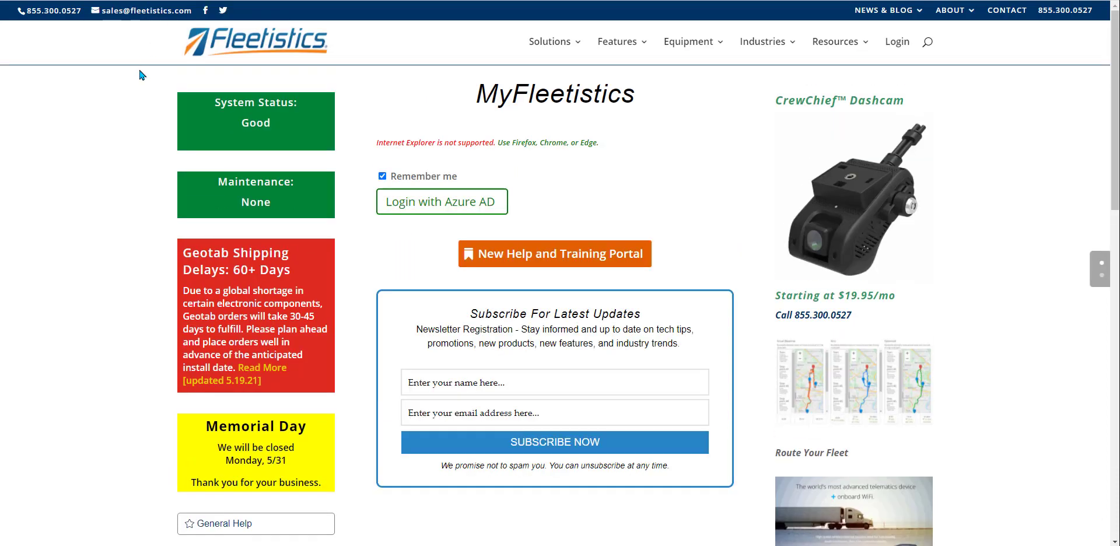
left_click(446, 208)
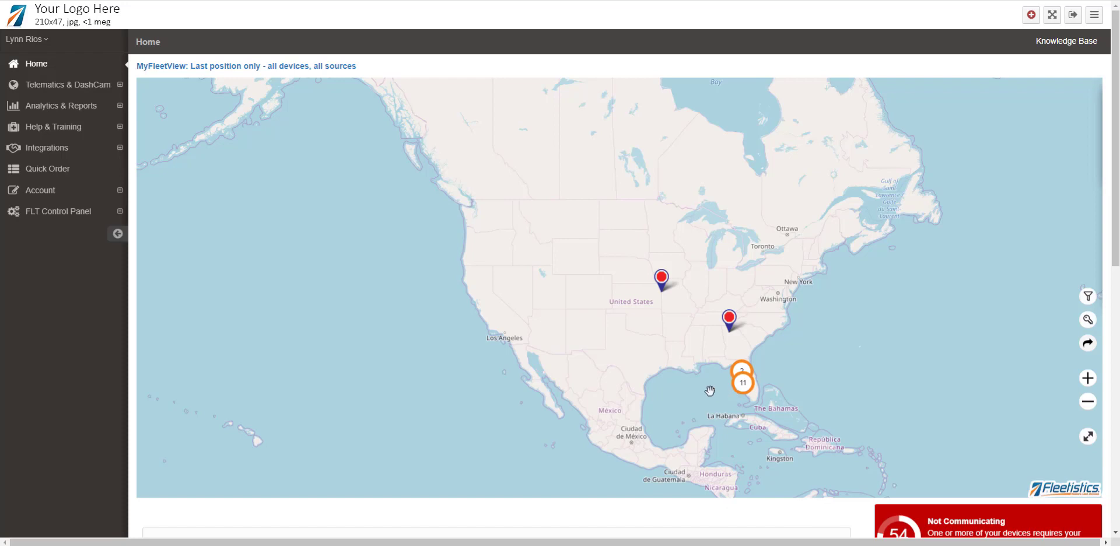
Step: Zoom into the Florida 11 and Tampa 2 vehicle clusters and show the DA - F150 - JS Cam vehicle's details
left_click(746, 390)
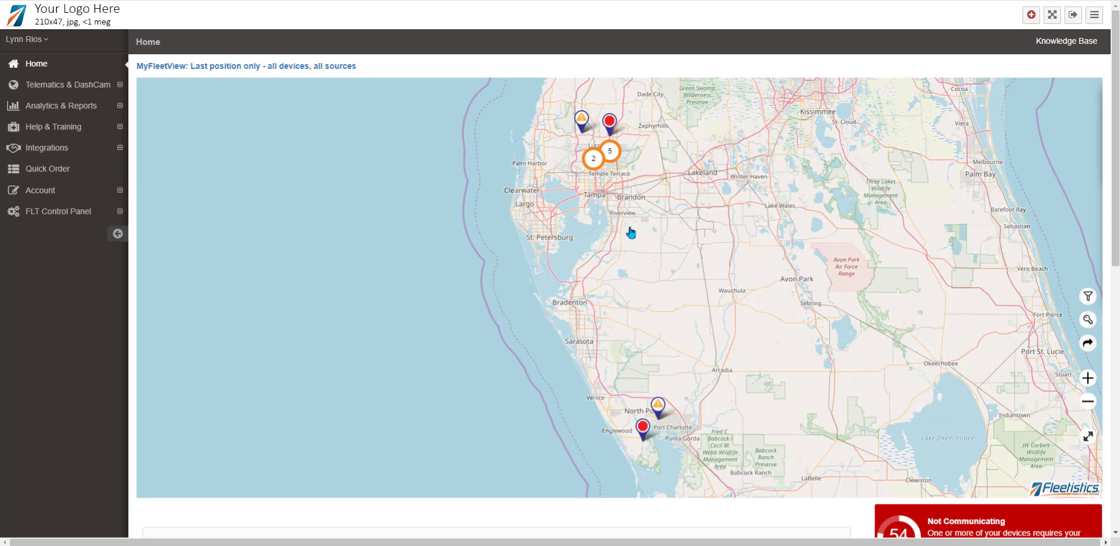
left_click(593, 164)
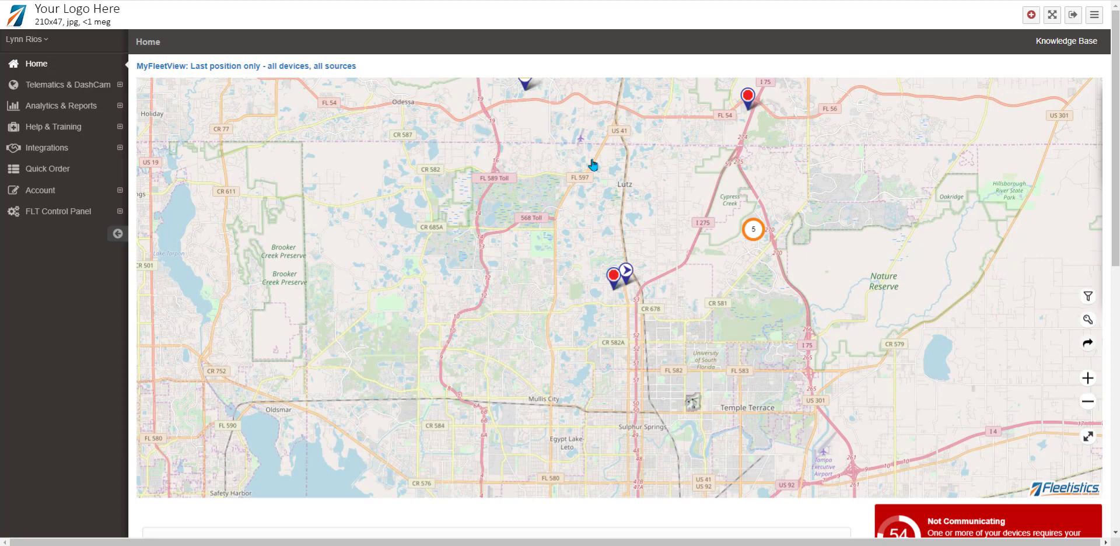
left_click(614, 277)
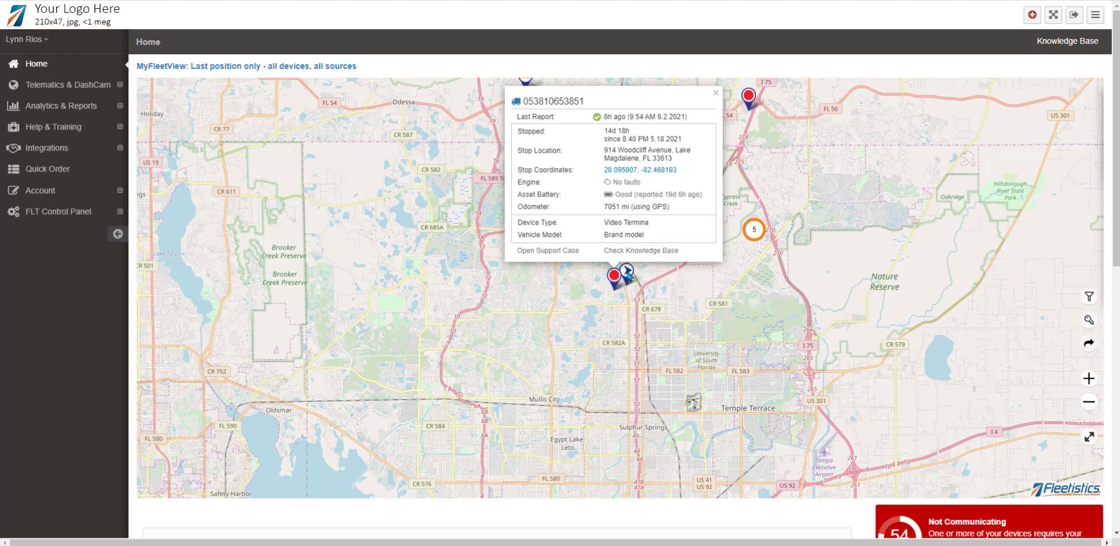
left_click(628, 275)
left_click(629, 276)
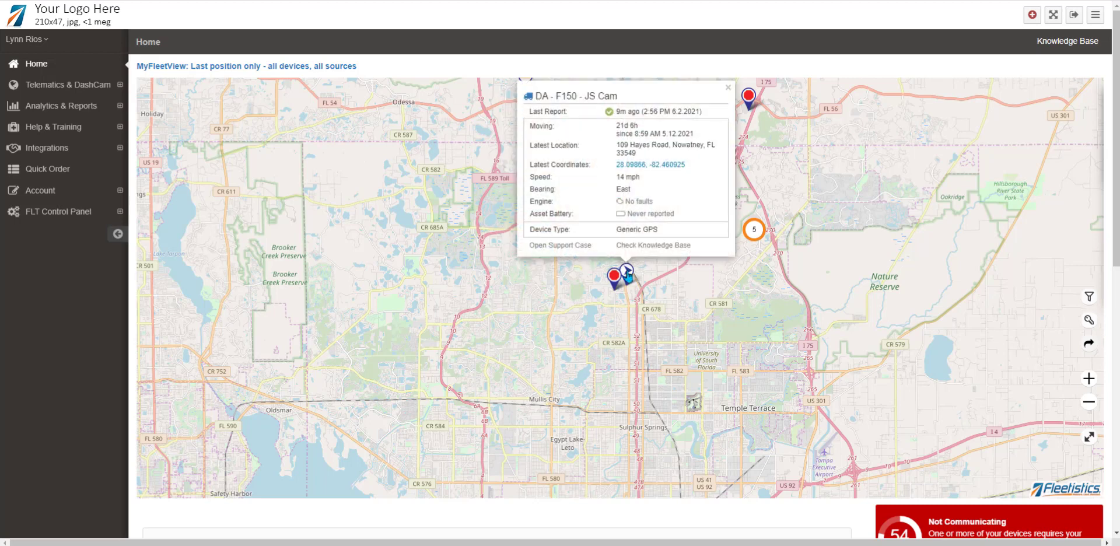
Step: Zoom the map around that vehicle and expand the Analytics & Reports sidebar section
scroll(628, 272, "up", 1)
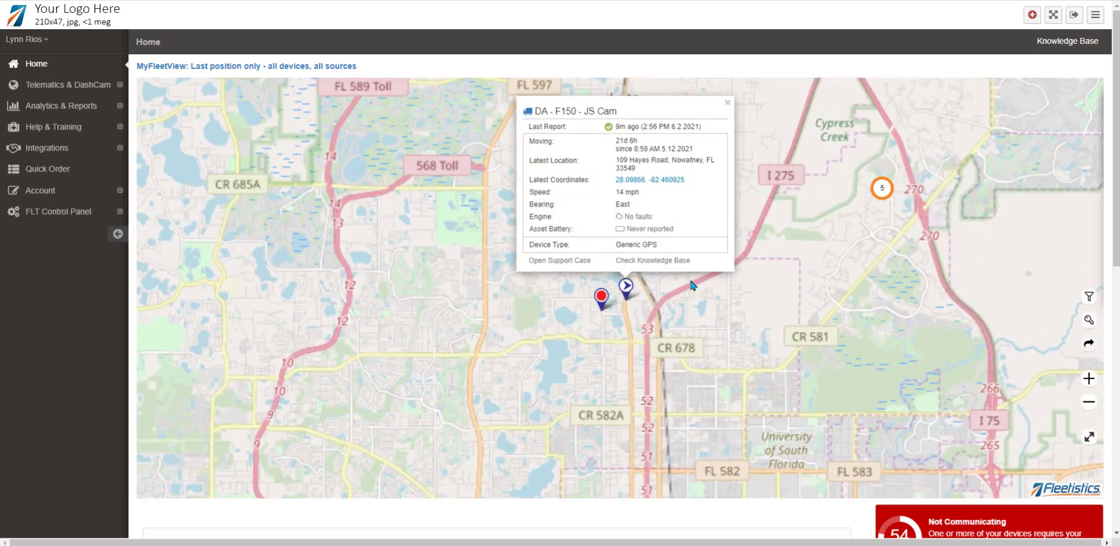
scroll(627, 272, "up", 1)
scroll(693, 288, "down", 1)
scroll(692, 288, "down", 3)
scroll(693, 288, "down", 1)
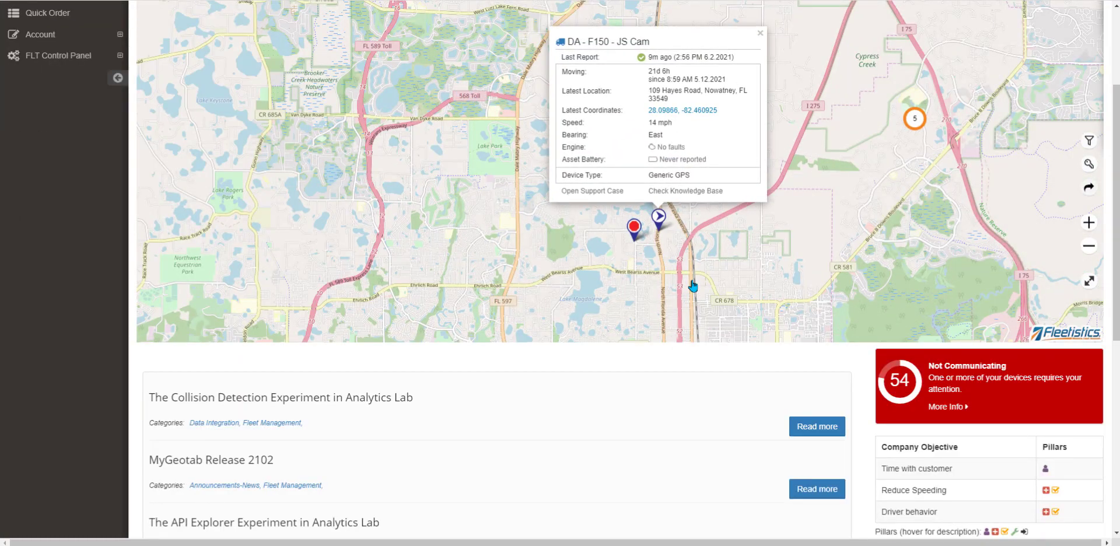
scroll(692, 286, "up", 1)
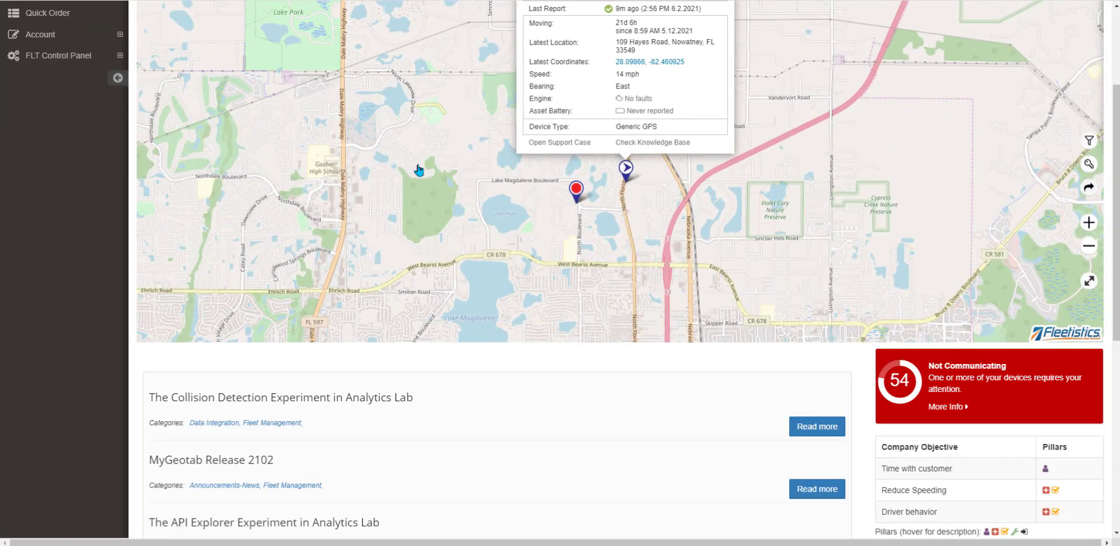
scroll(90, 165, "up", 3)
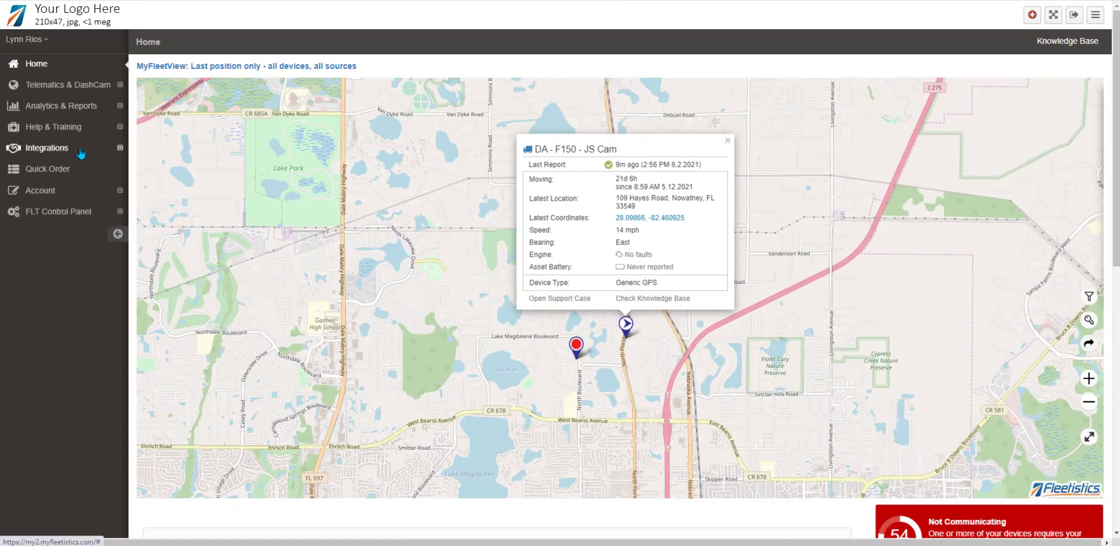
left_click(76, 107)
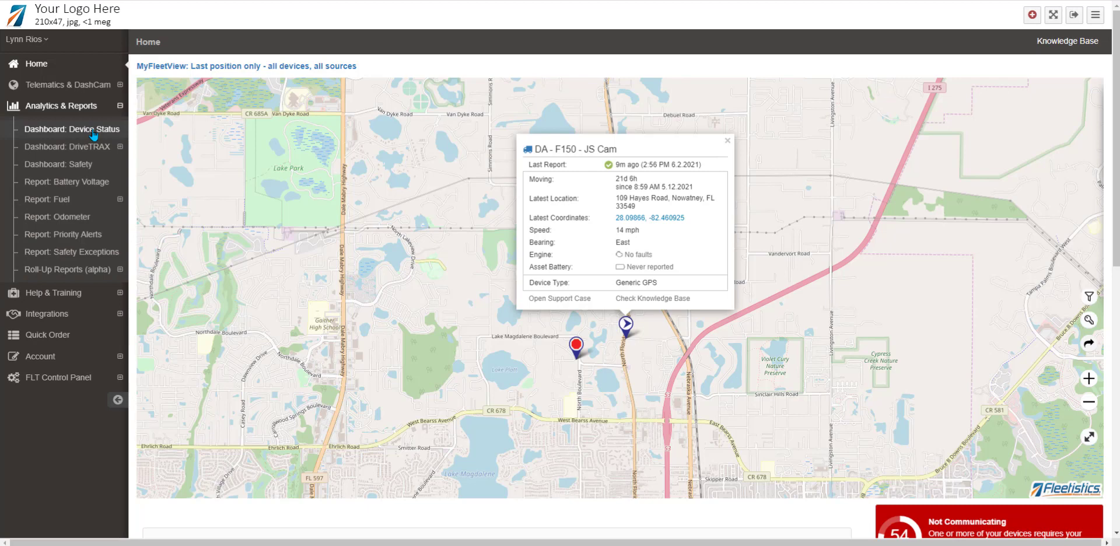
Step: Open the Device Status dashboard and filter its table to the 14 OK devices
left_click(93, 134)
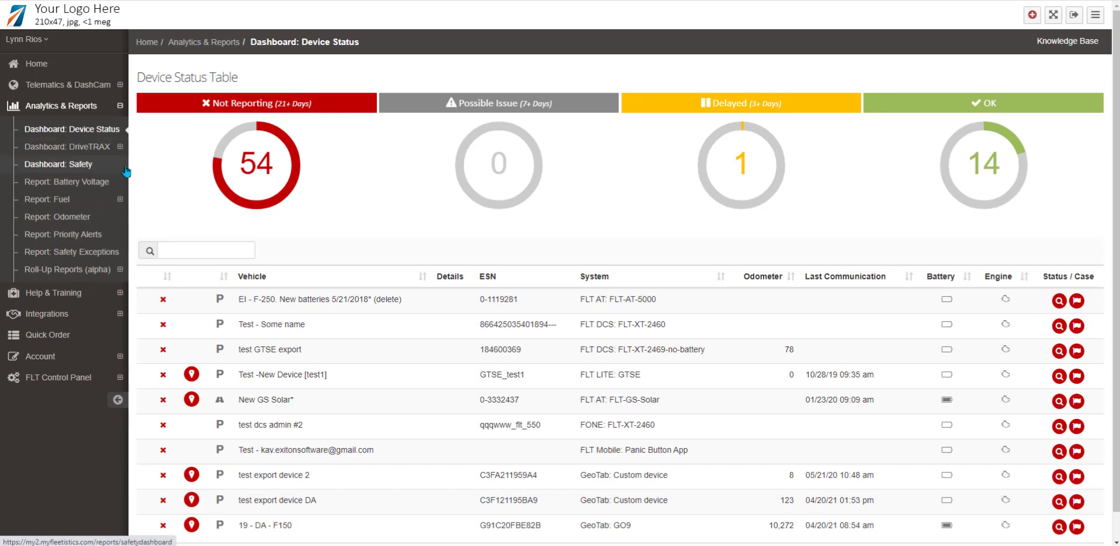
mouse_move(984, 175)
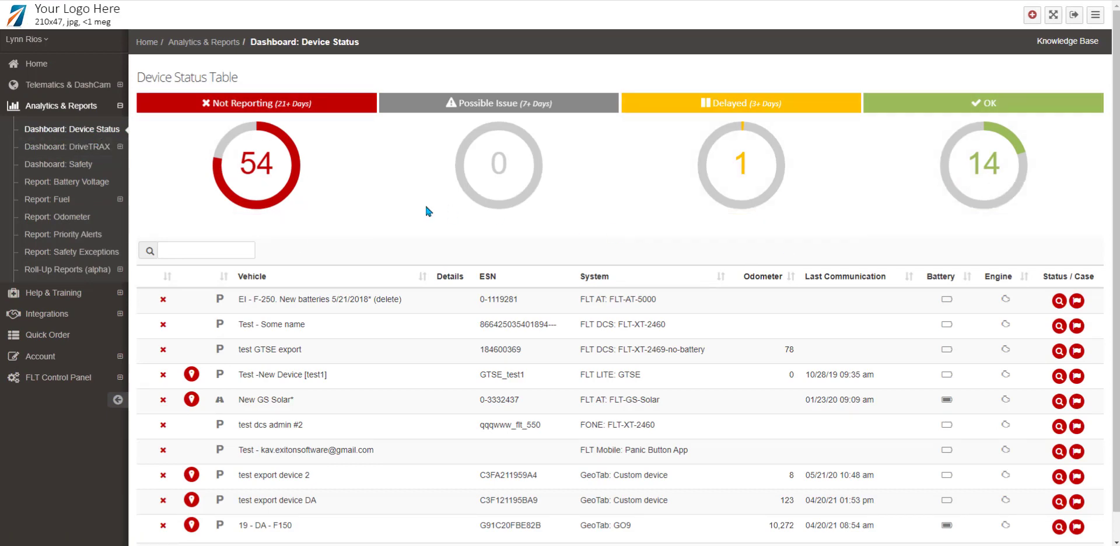
mouse_move(287, 191)
scroll(824, 418, "down", 1)
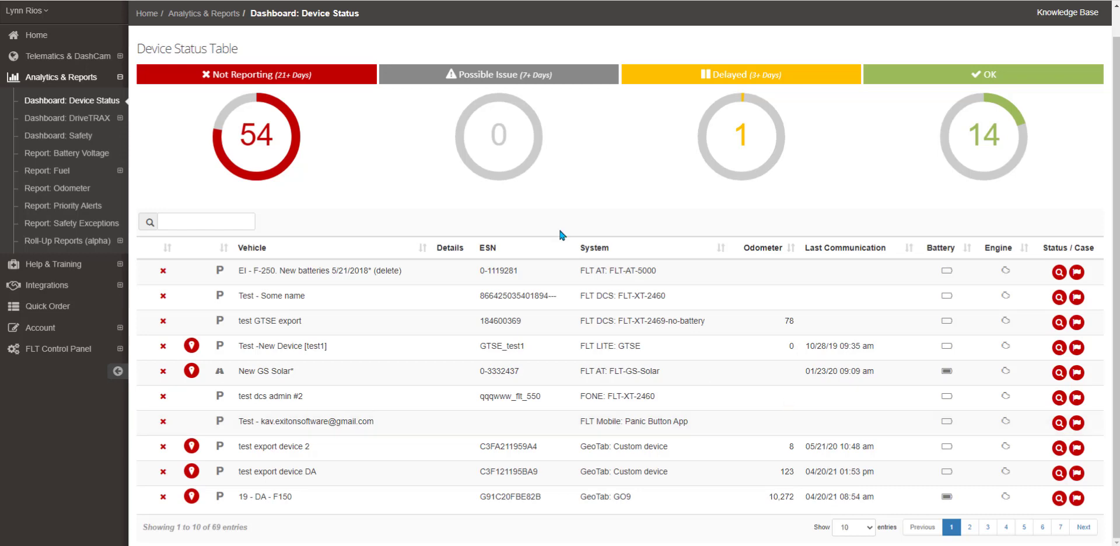
left_click(981, 143)
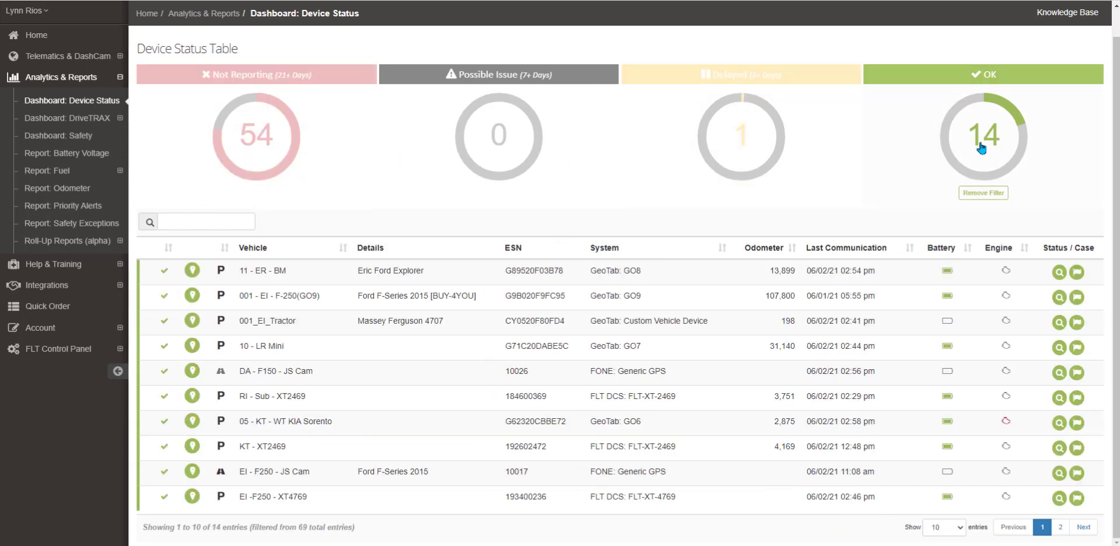
Step: Search the device table for 'RI', clear the search, then filter to not-reporting devices
left_click(196, 226)
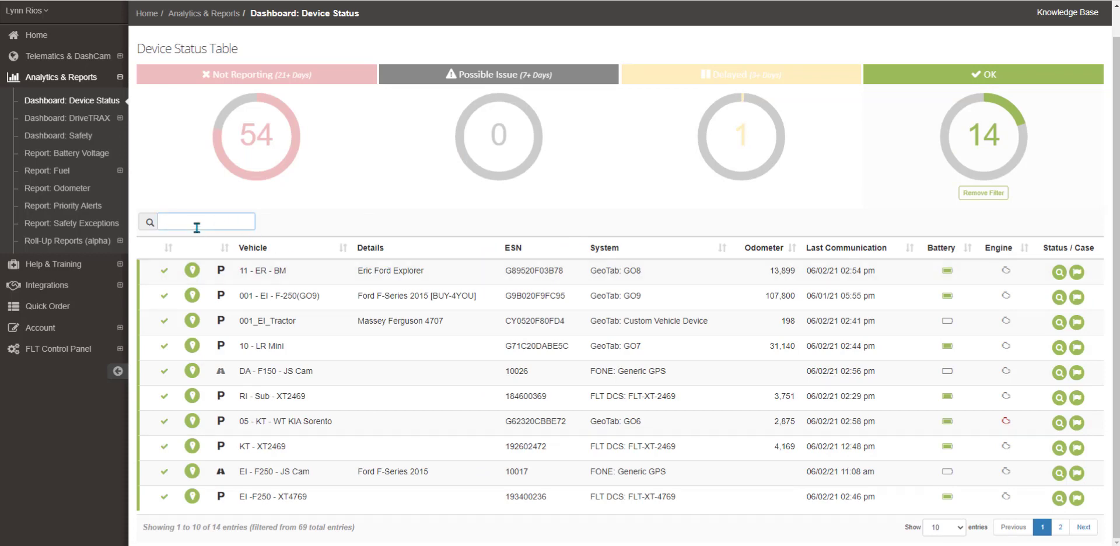
type("RI")
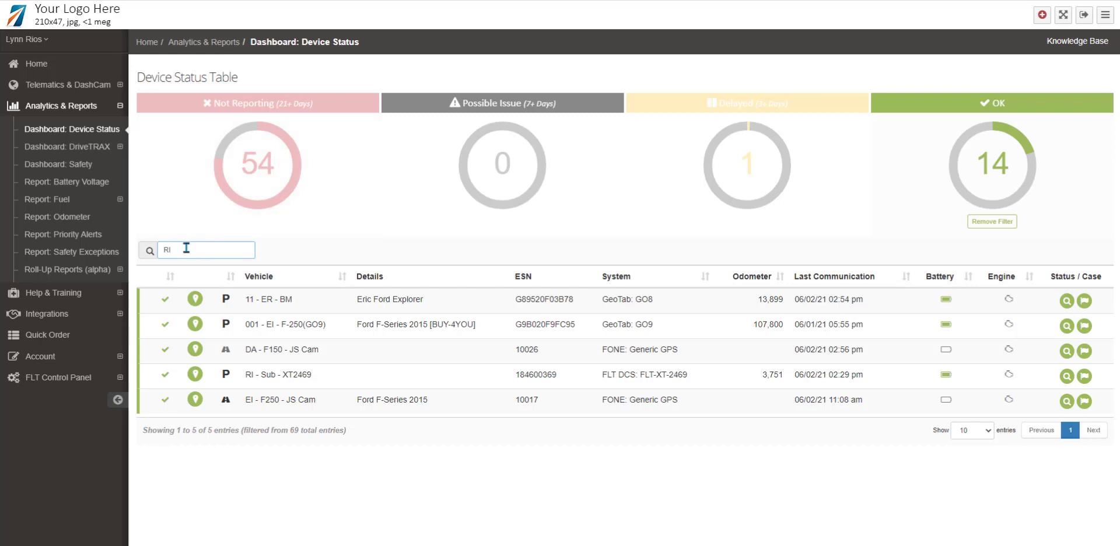
key("BackSpace")
key("BackSpace")
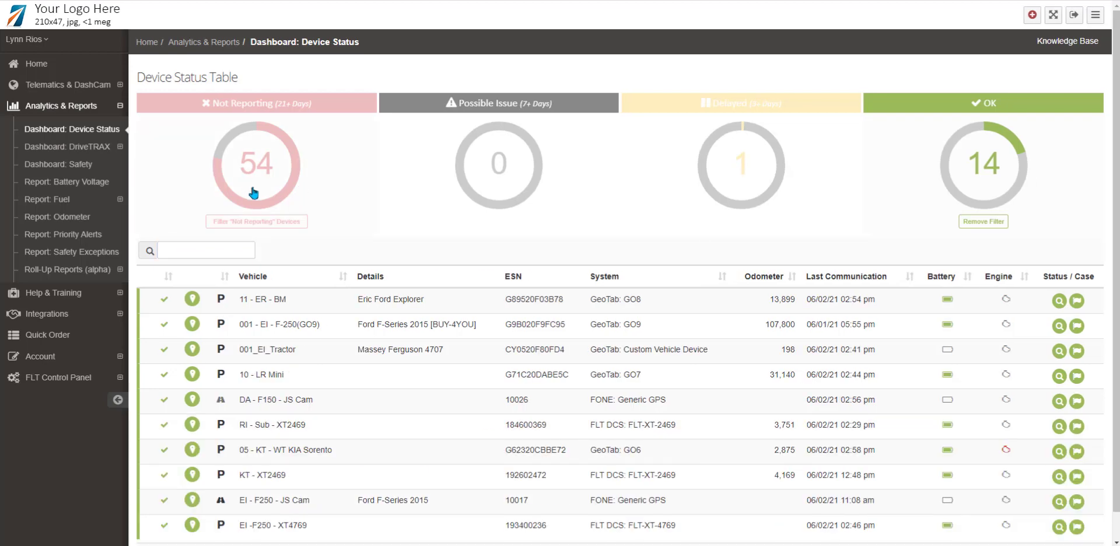
left_click(254, 193)
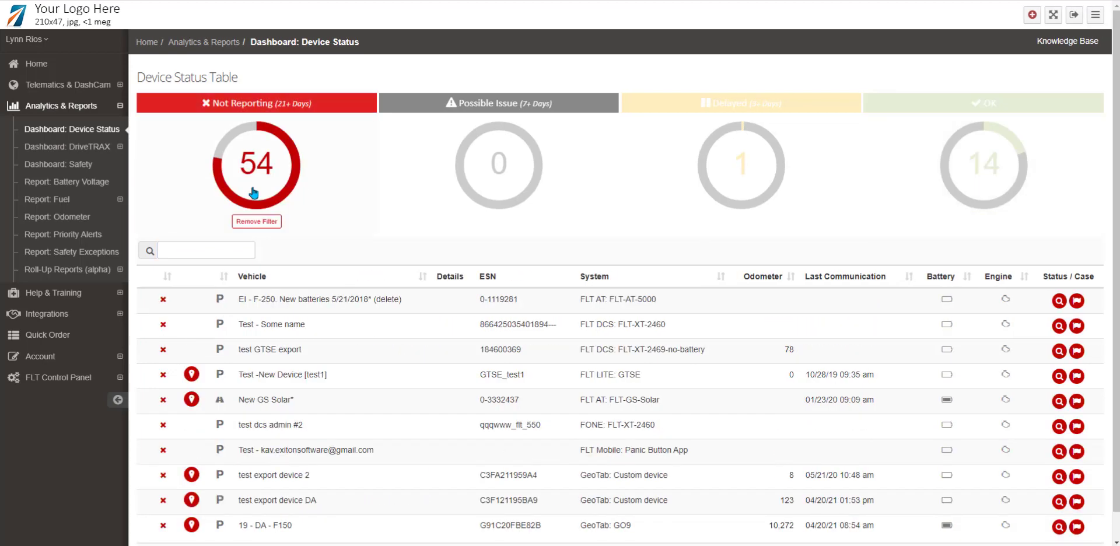
left_click(1076, 350)
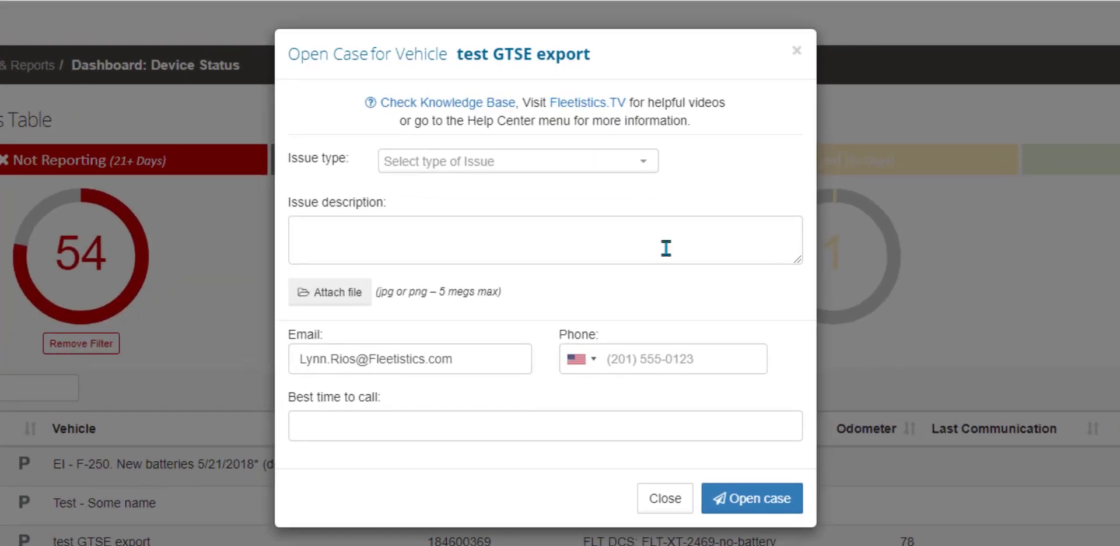
left_click(638, 164)
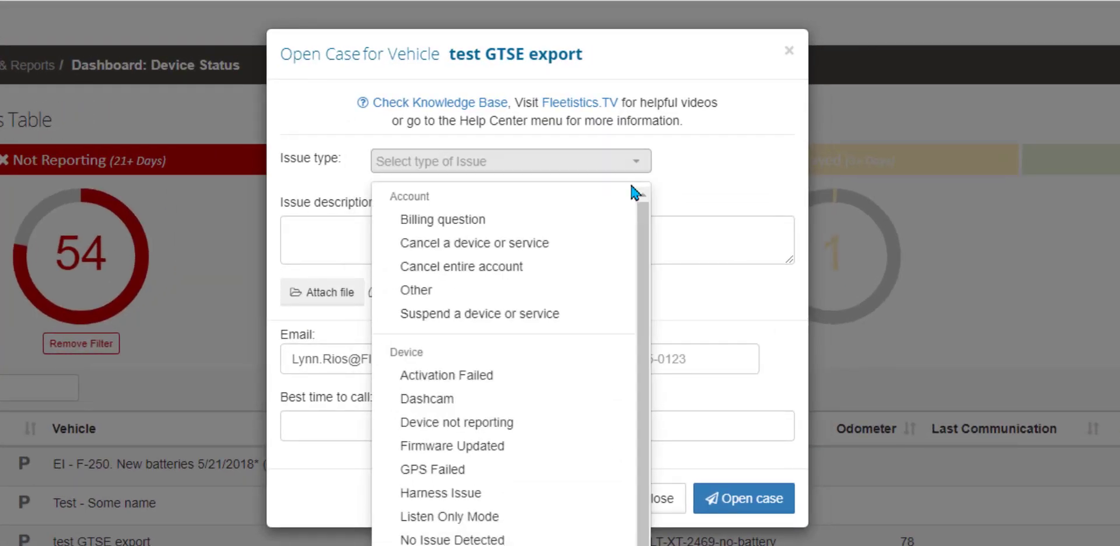
left_click(457, 422)
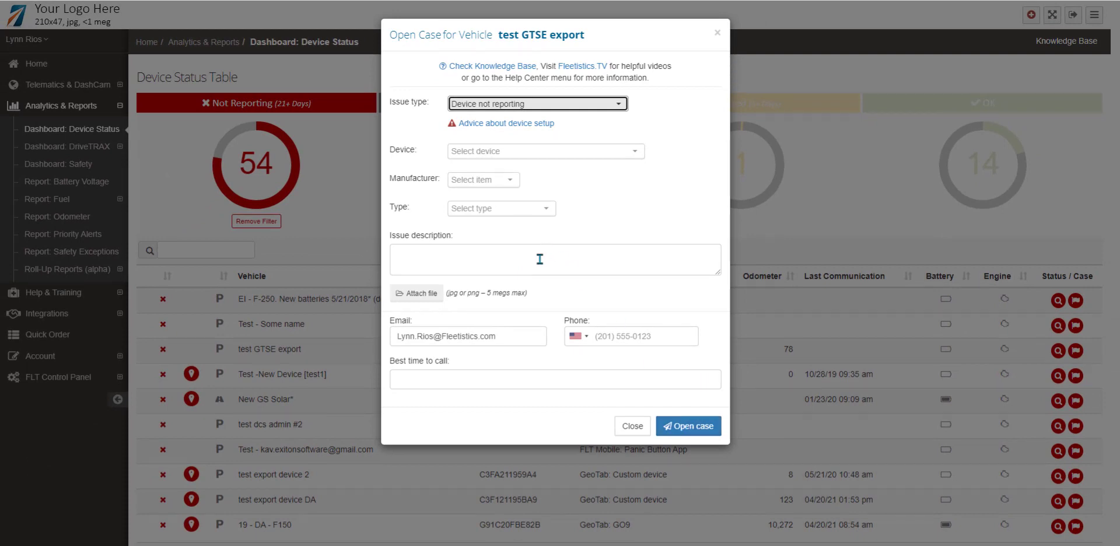
left_click(720, 36)
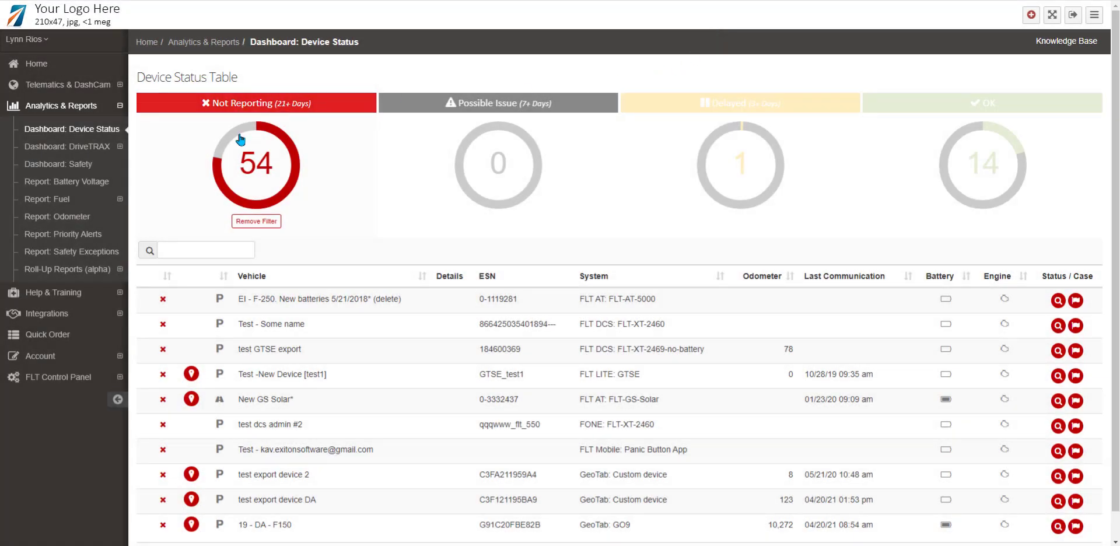
Step: Open the DriveTRAX Dashboard and set its period to Last month
left_click(88, 151)
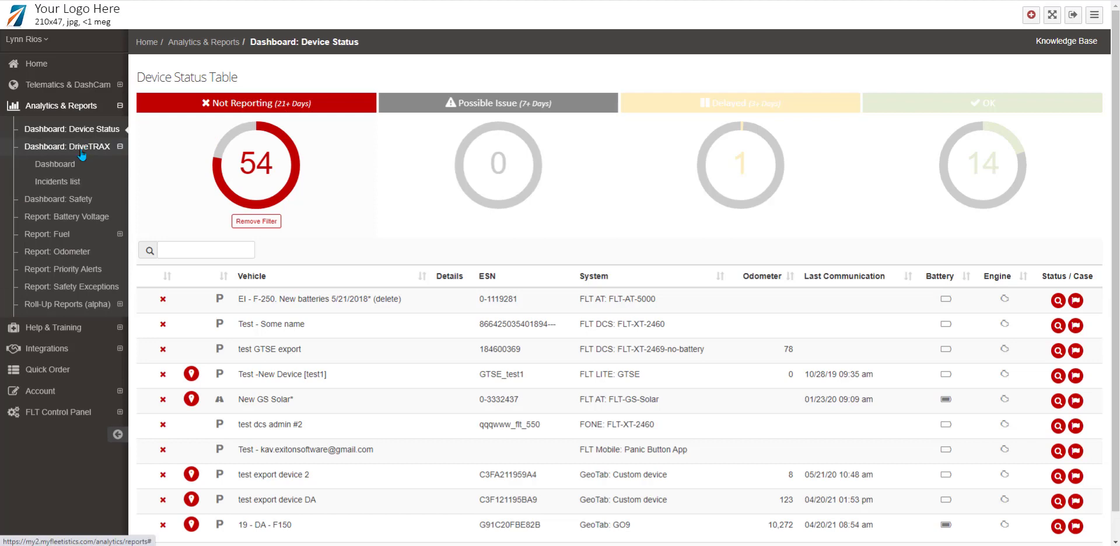
left_click(52, 165)
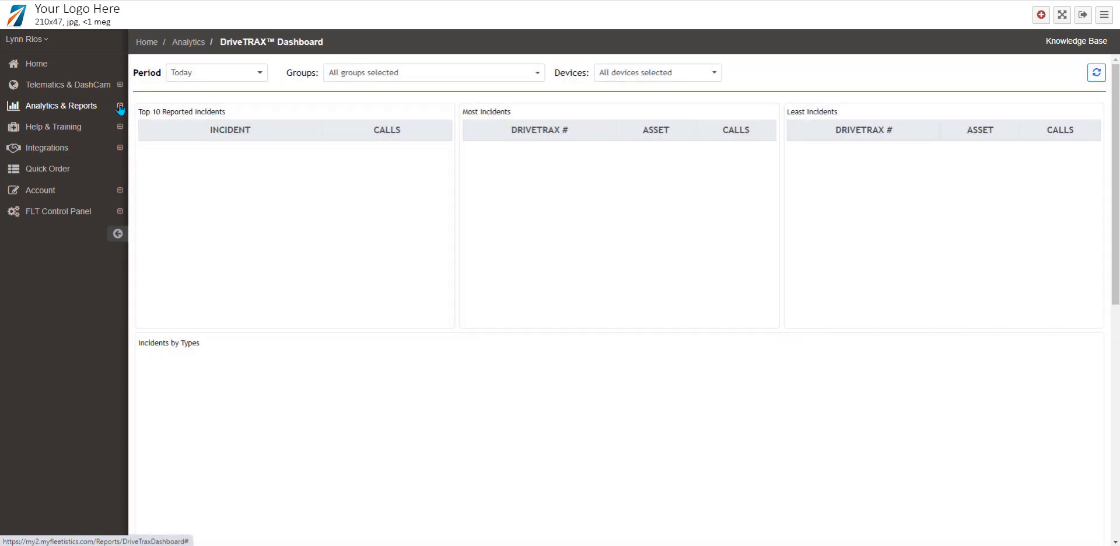
left_click(243, 82)
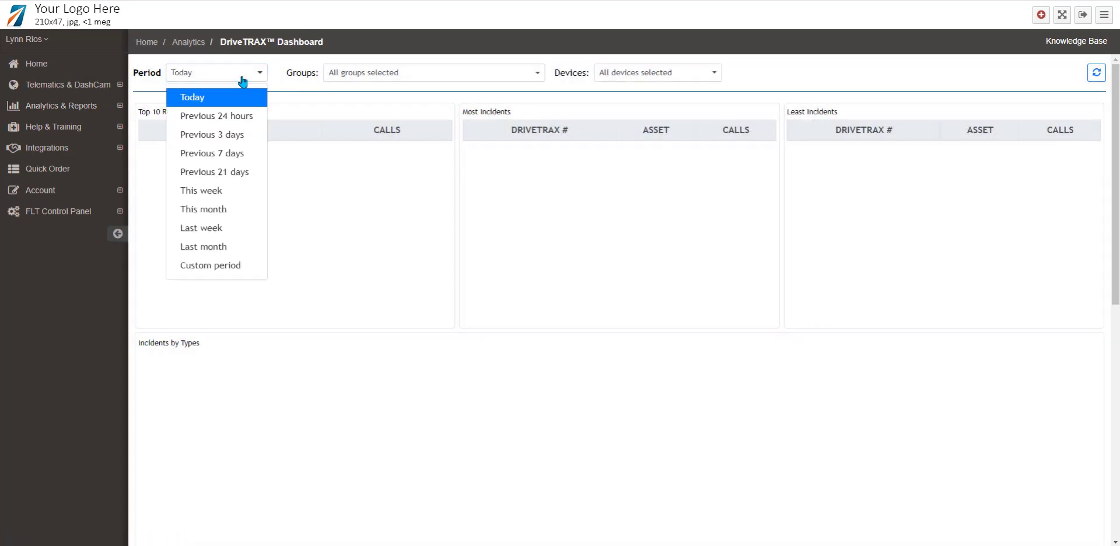
left_click(207, 251)
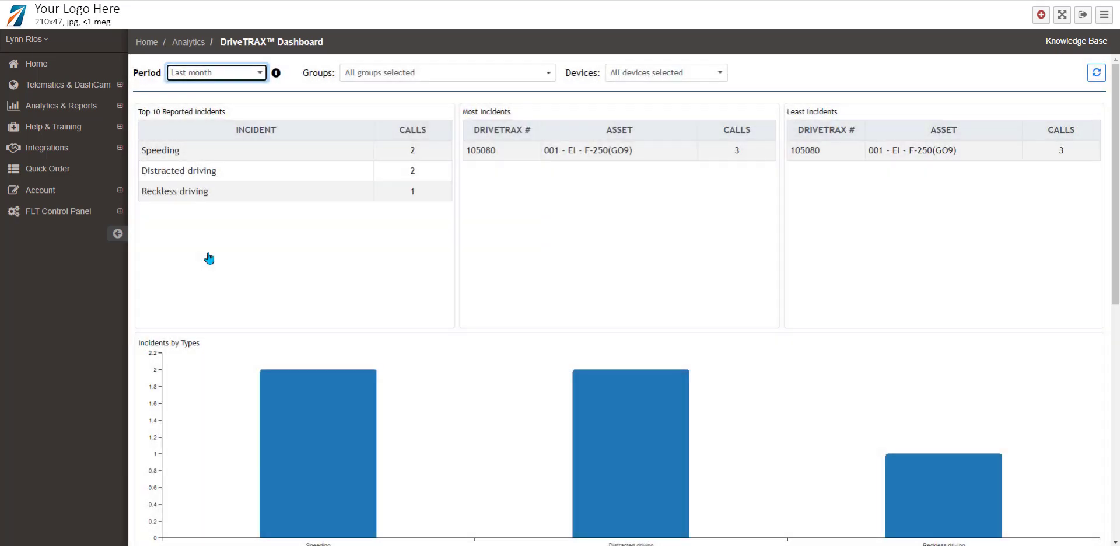
left_click(111, 113)
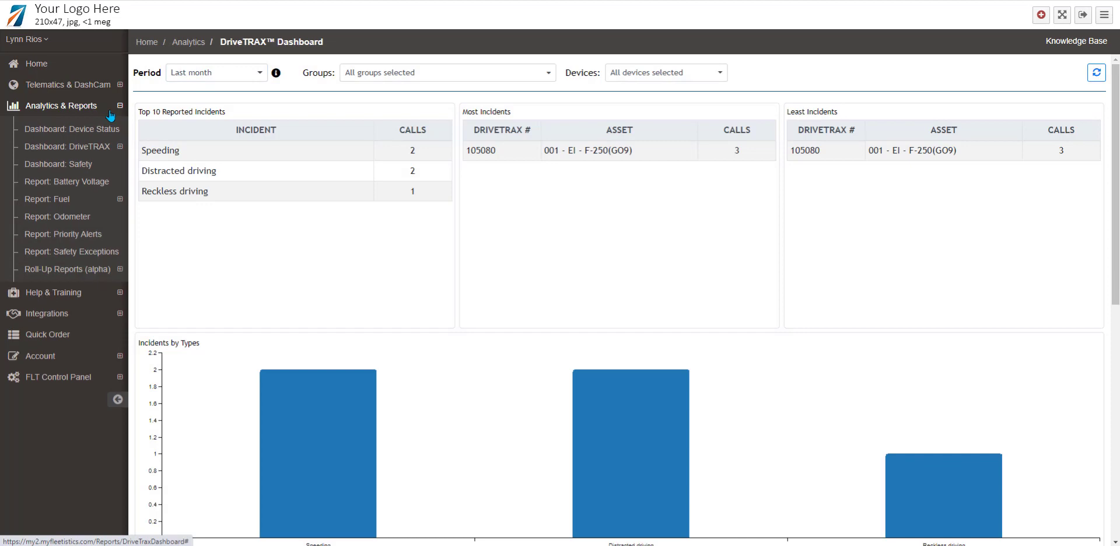
Step: Set the Safety Dashboard's date range to Previous 21 days and scroll through its charts
left_click(83, 168)
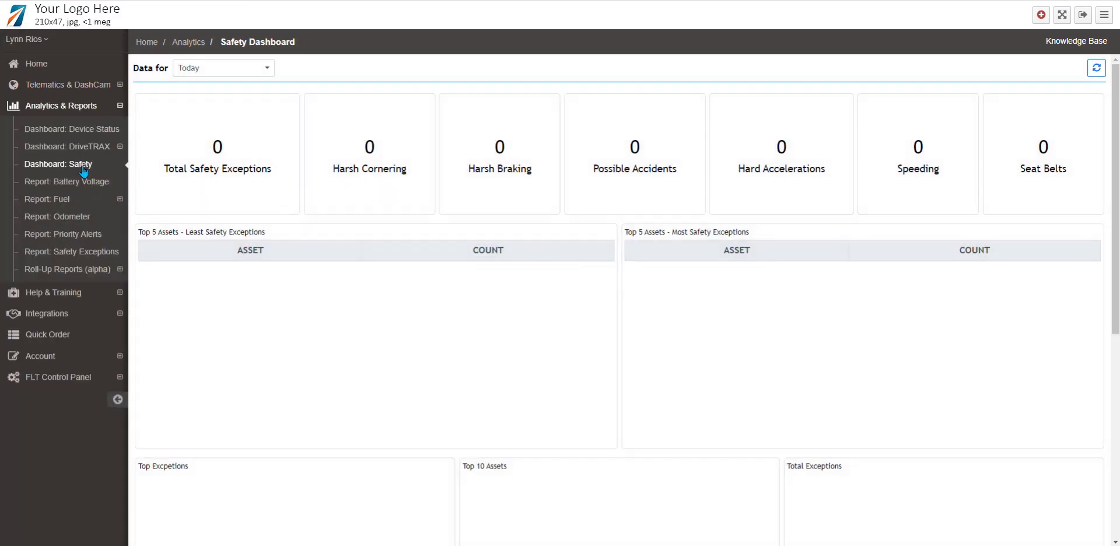
left_click(266, 68)
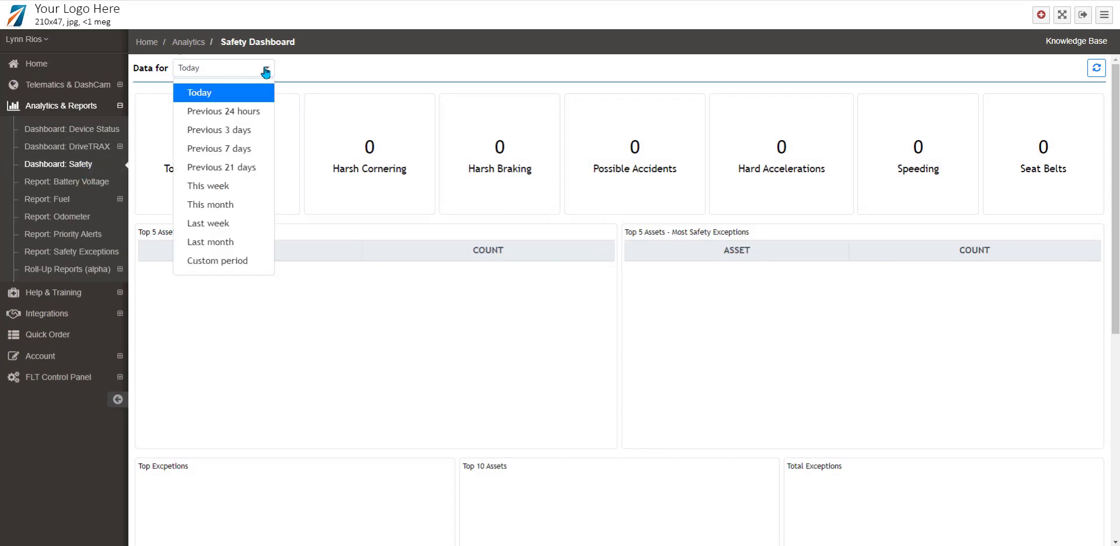
left_click(233, 168)
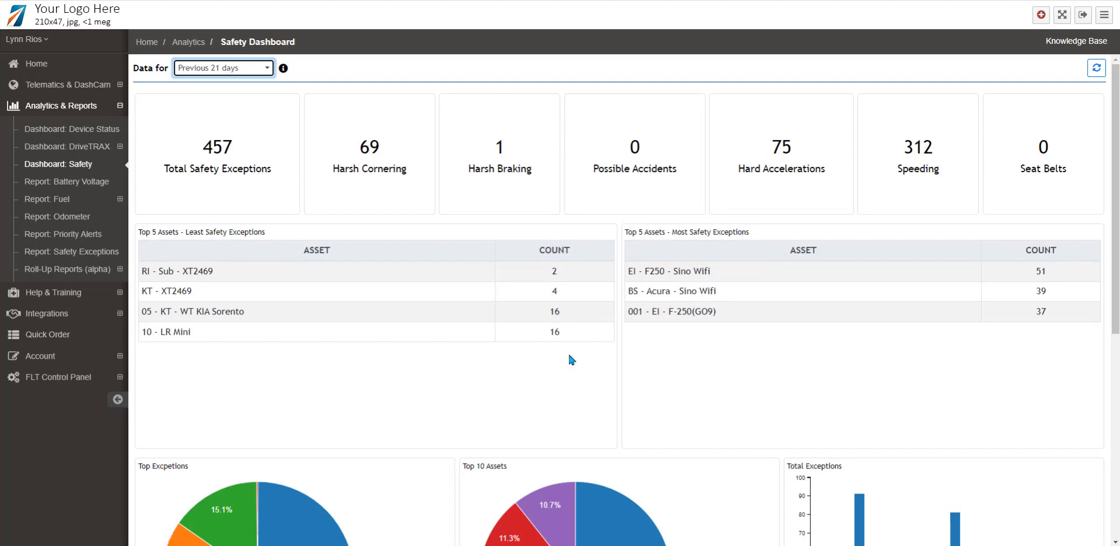
scroll(569, 353, "down", 5)
scroll(571, 360, "down", 1)
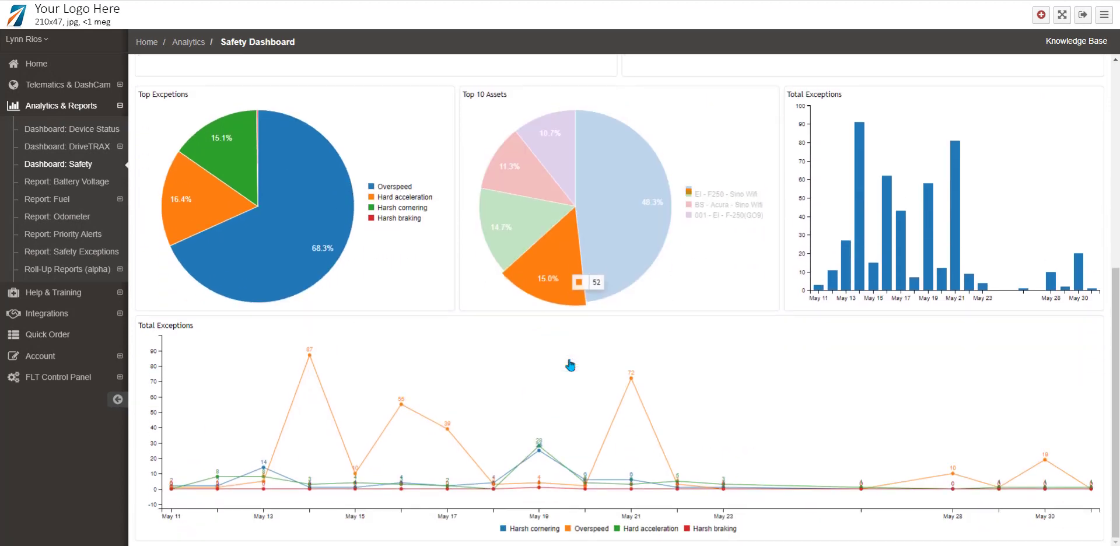
scroll(569, 362, "up", 6)
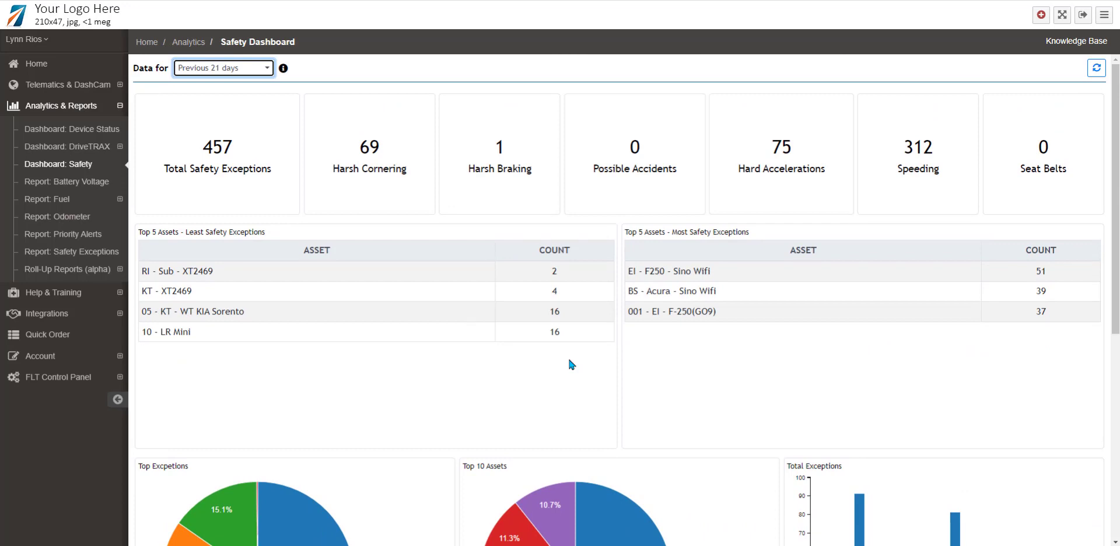
Step: Open the Battery Voltage report and expand the Report: Fuel submenu
left_click(90, 184)
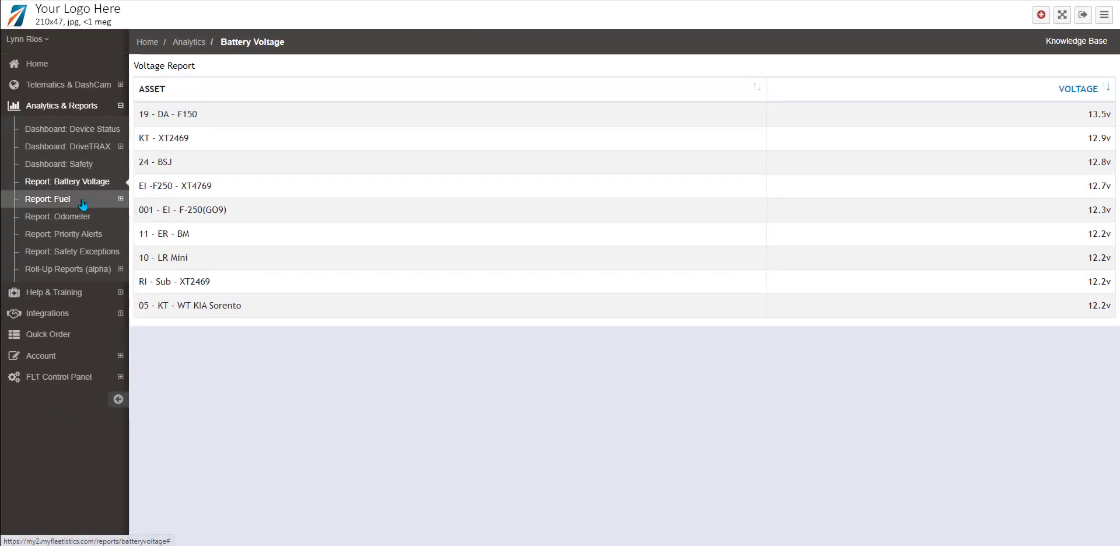
left_click(83, 201)
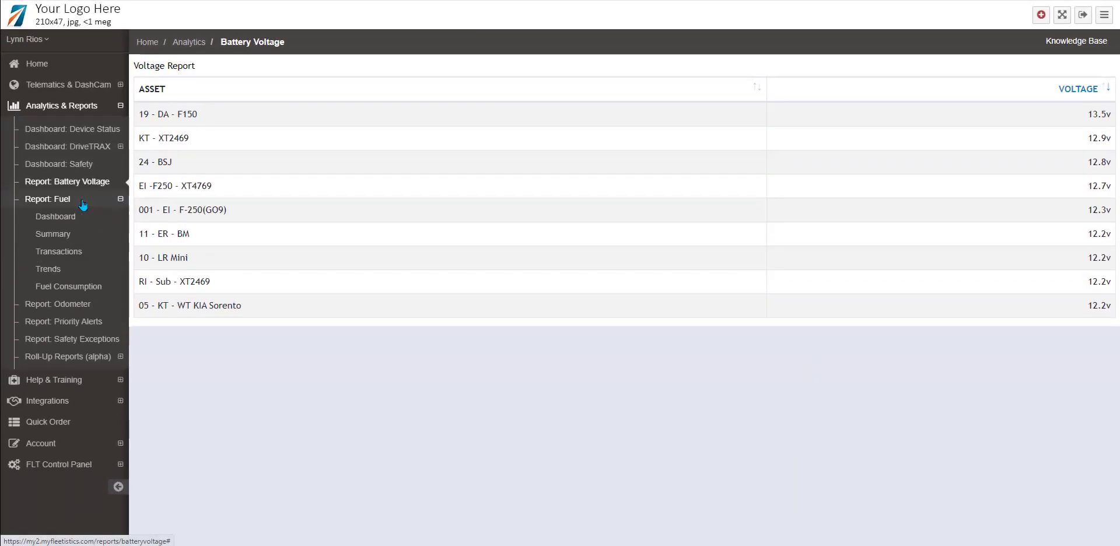
Step: View fuel transactions by merchant, then the Fuel Summary report for Last month
left_click(57, 251)
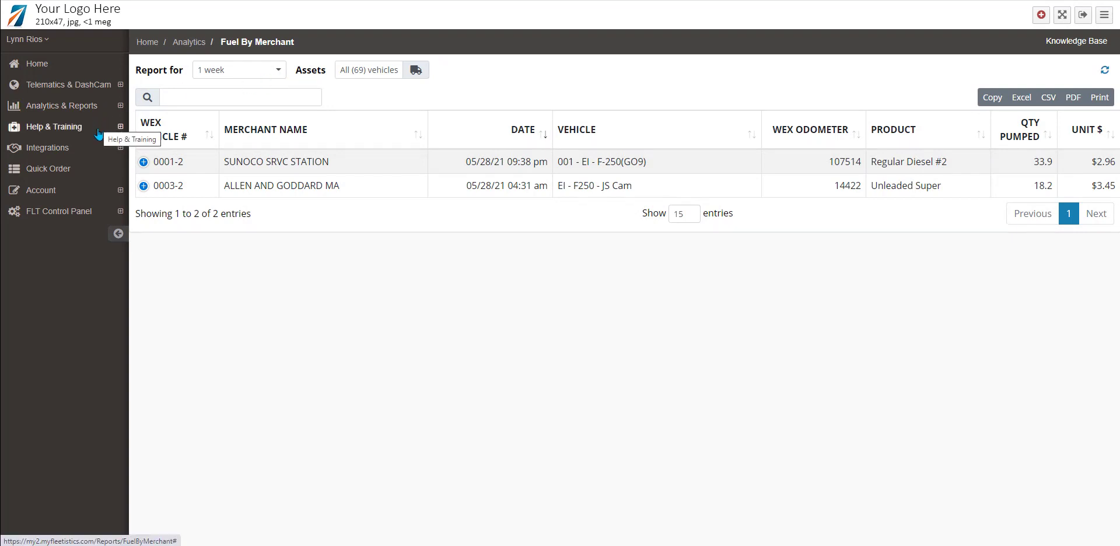
left_click(111, 111)
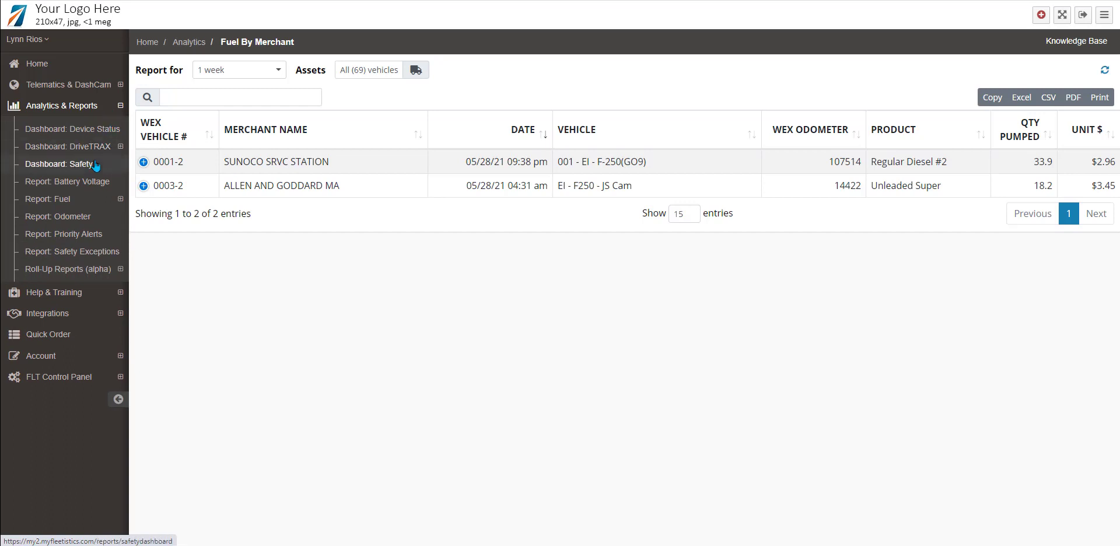
left_click(69, 204)
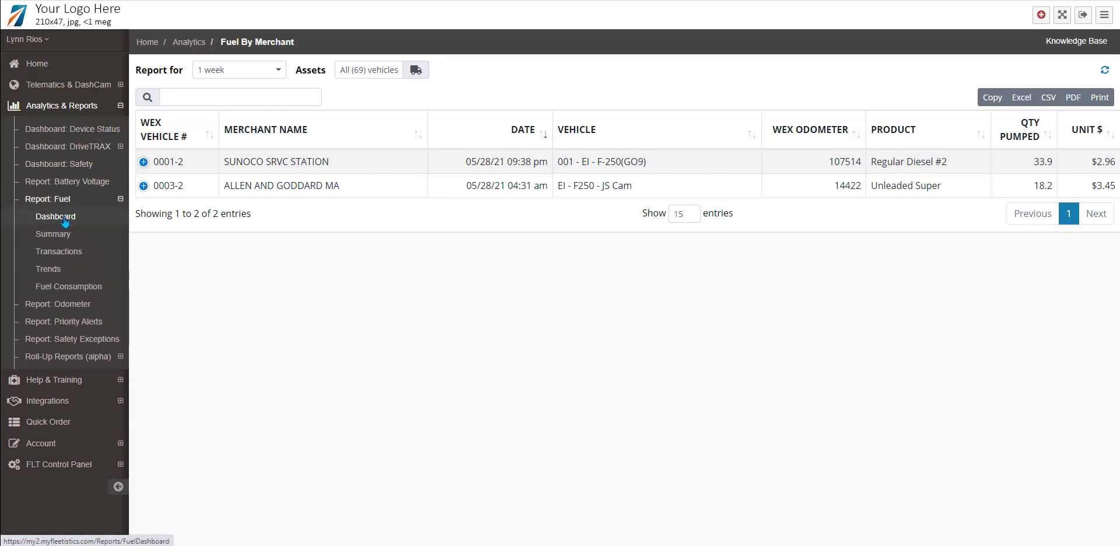
left_click(56, 235)
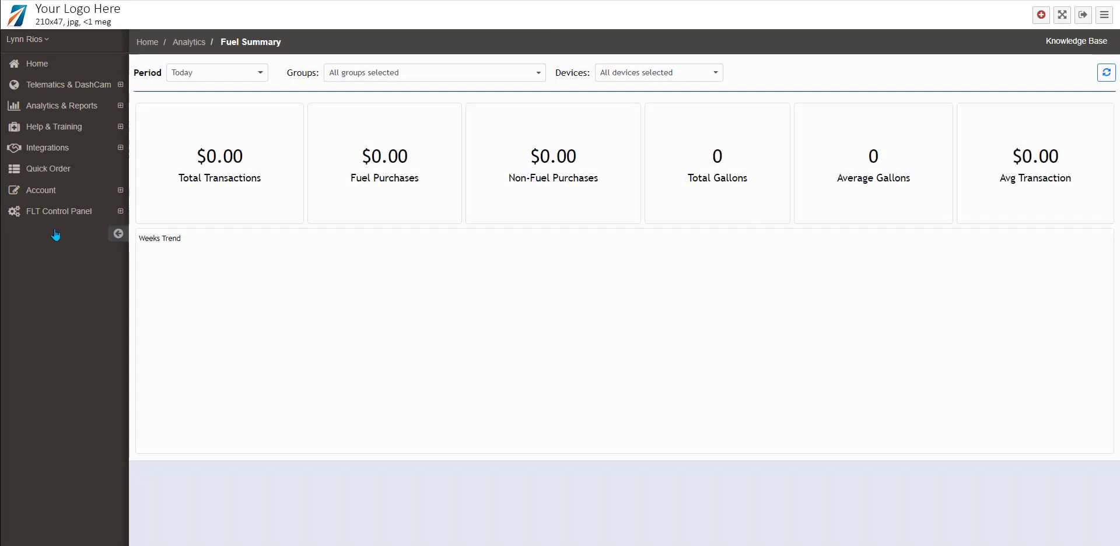
left_click(257, 80)
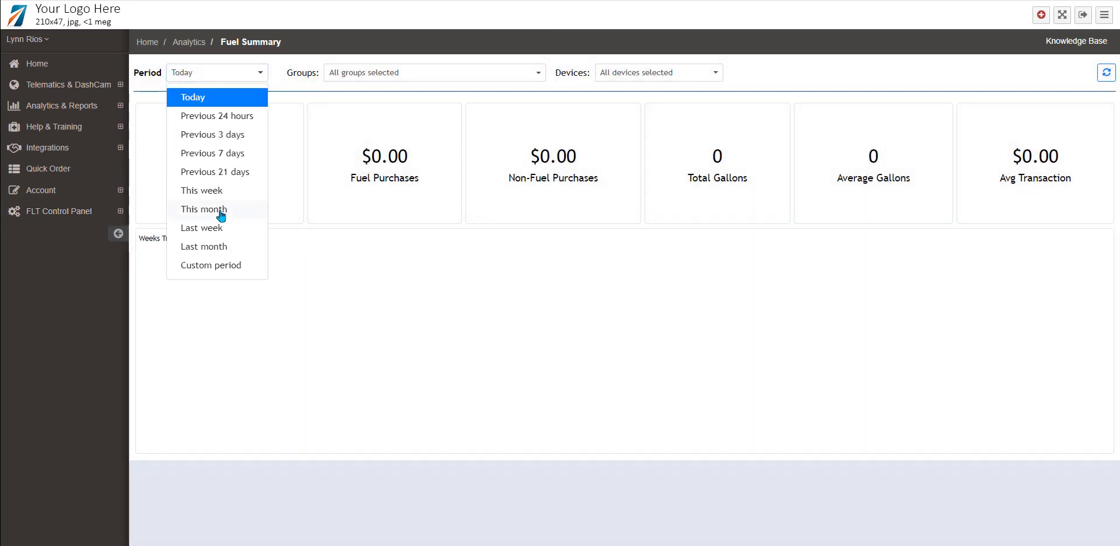
left_click(211, 247)
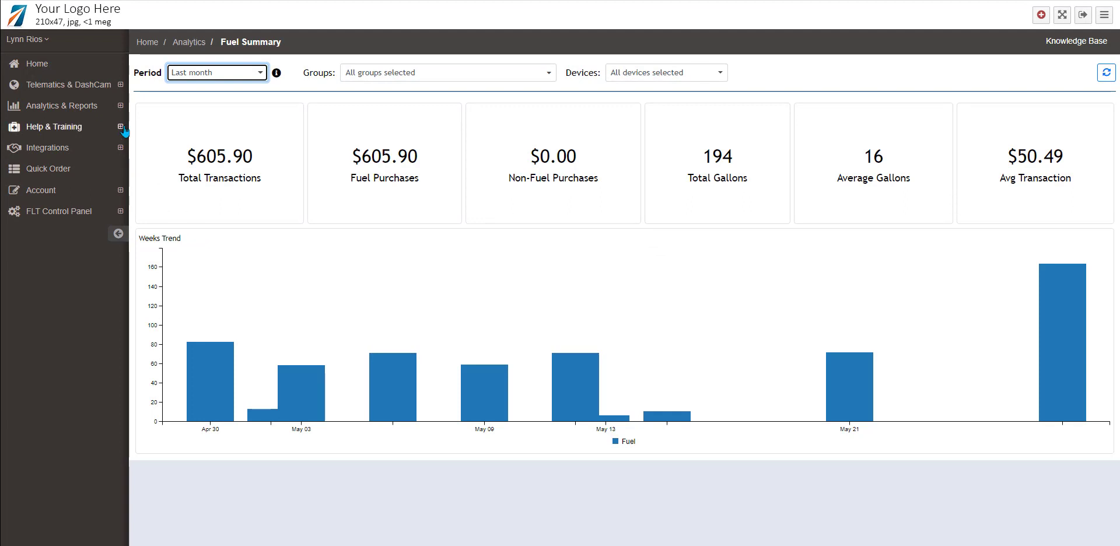
Step: Open the Odometer report, then the Priority Alerts events list
left_click(121, 106)
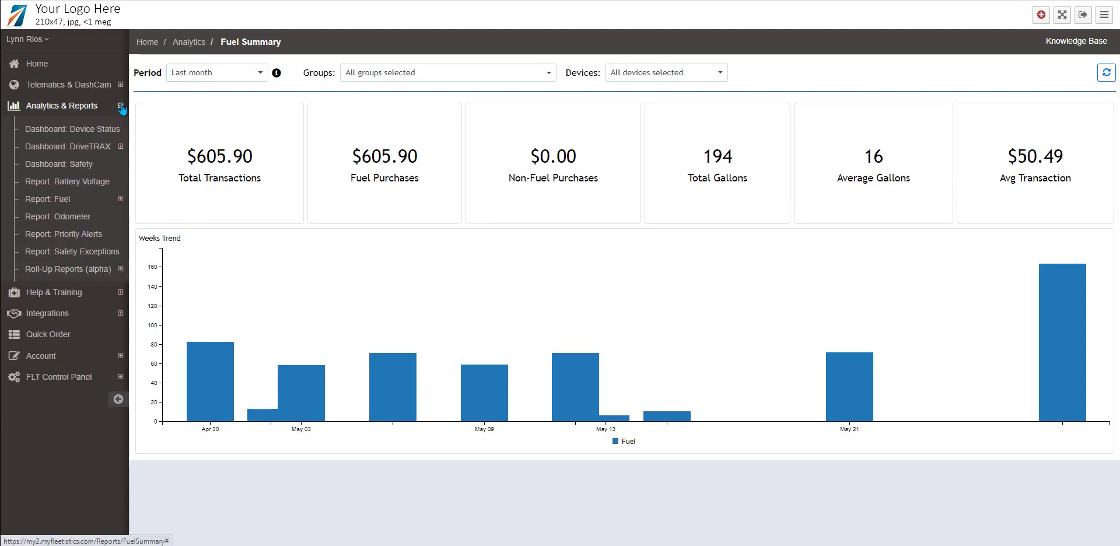
left_click(76, 217)
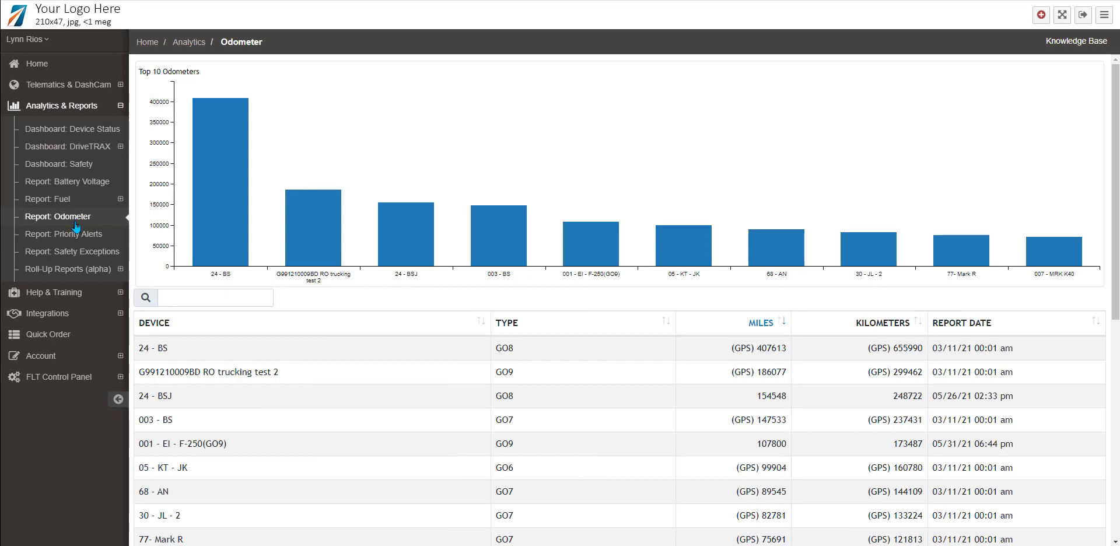
left_click(77, 234)
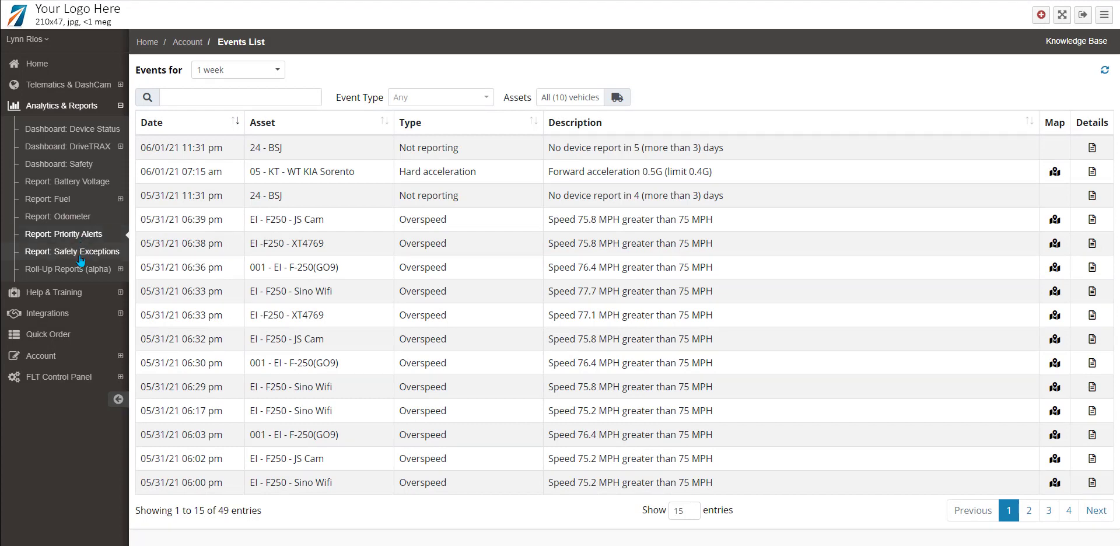
Step: View the Safety Exceptions list and Trips Analysis roll-up report, then go to the training site
left_click(81, 257)
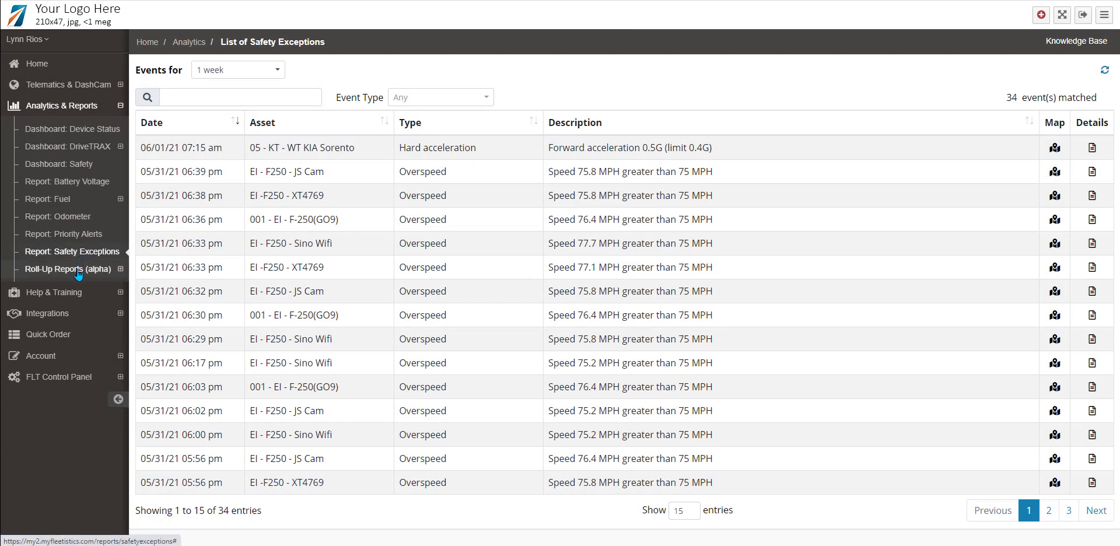
left_click(79, 272)
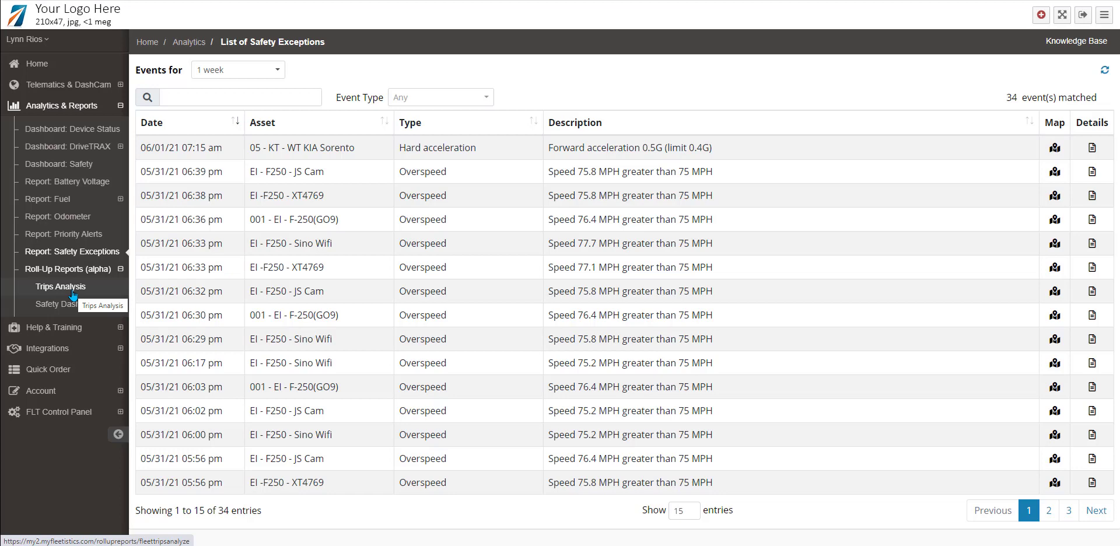
left_click(72, 290)
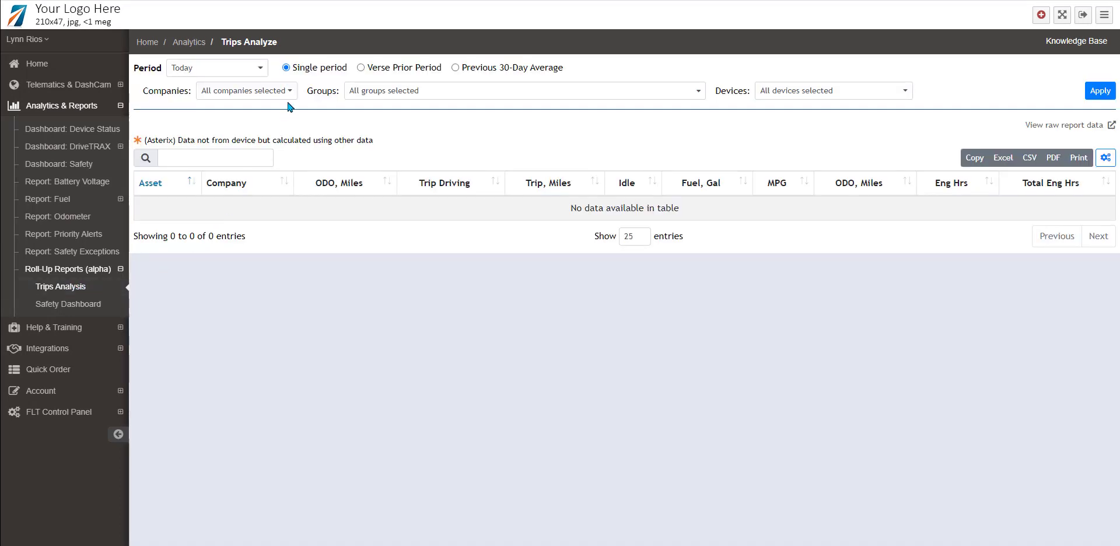
left_click(289, 91)
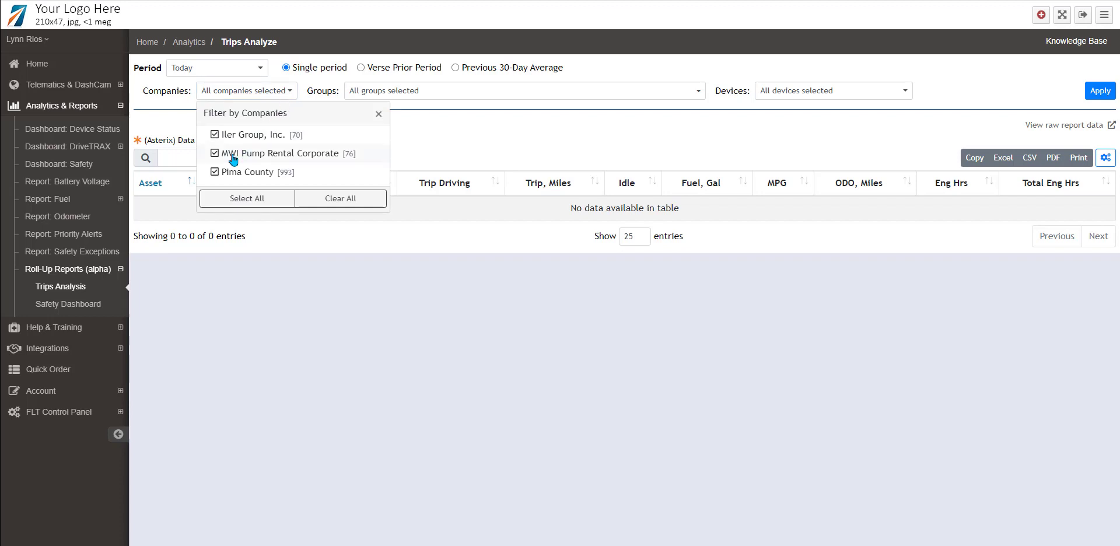
left_click(423, 91)
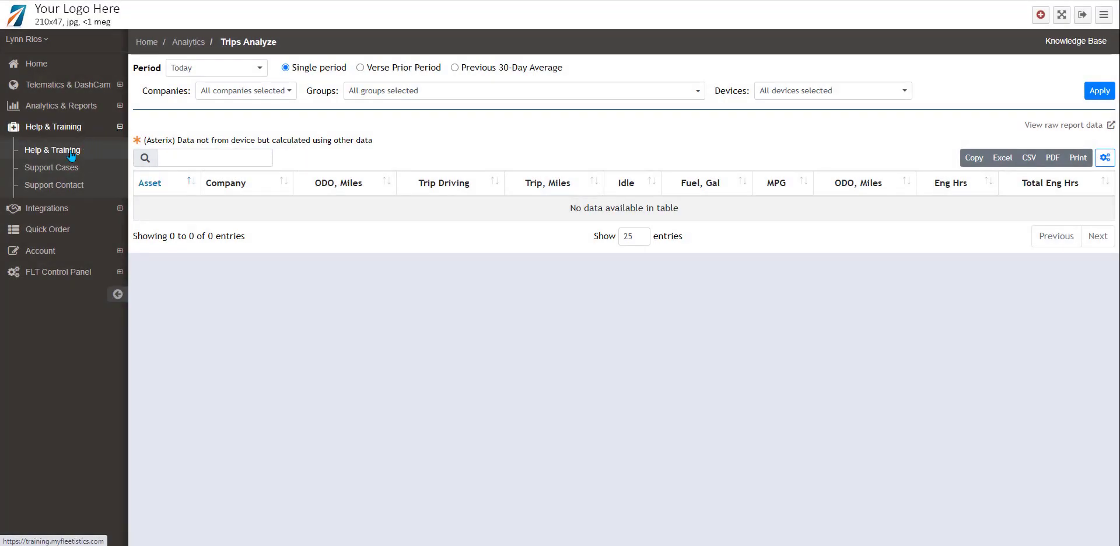
left_click(71, 154)
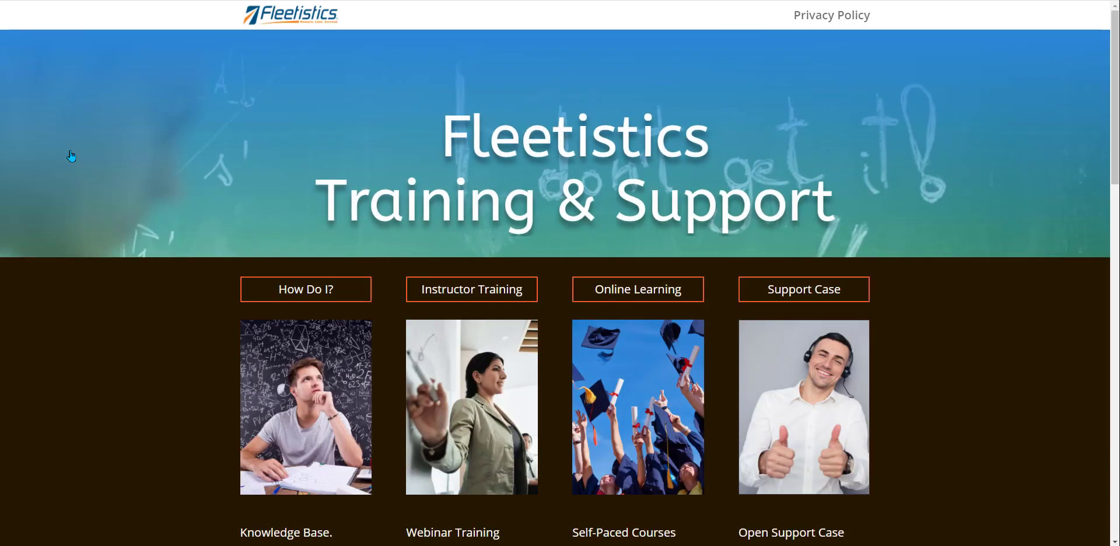
Step: Scroll down the training resources page and open the Installing GPS Tracking Device guide
scroll(94, 379, "down", 2)
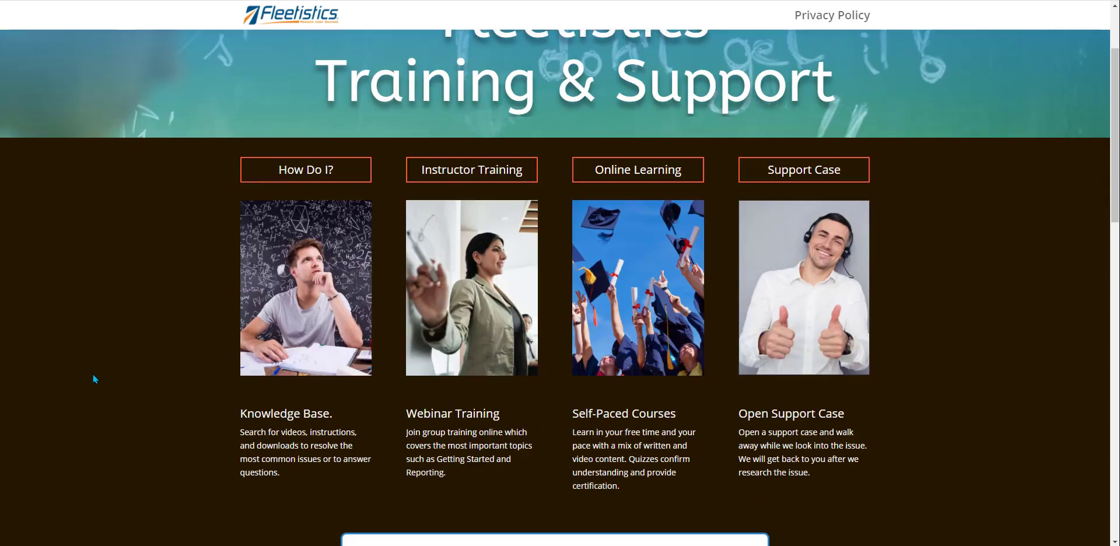
scroll(93, 379, "down", 3)
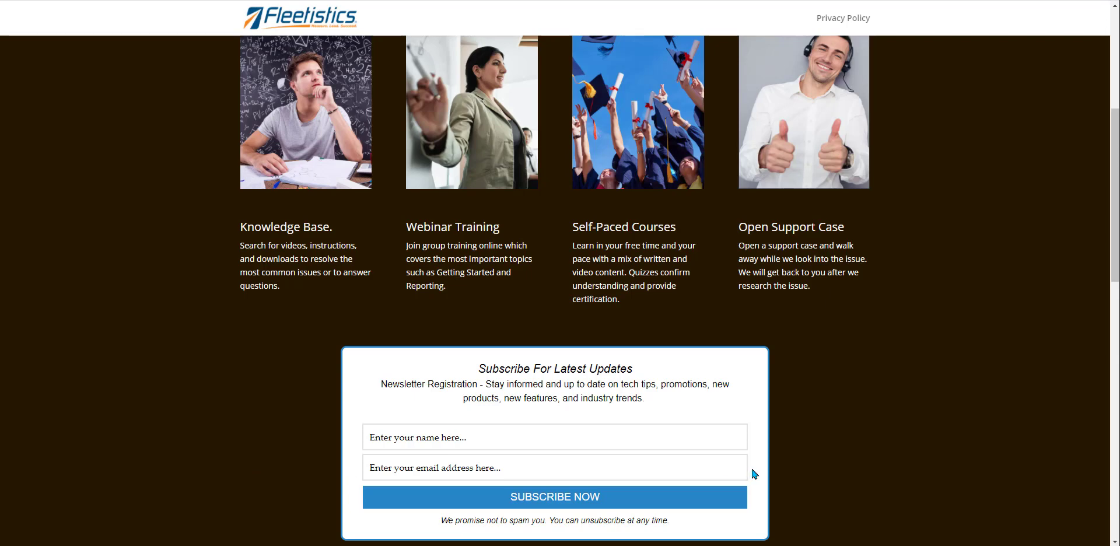
scroll(753, 470, "down", 3)
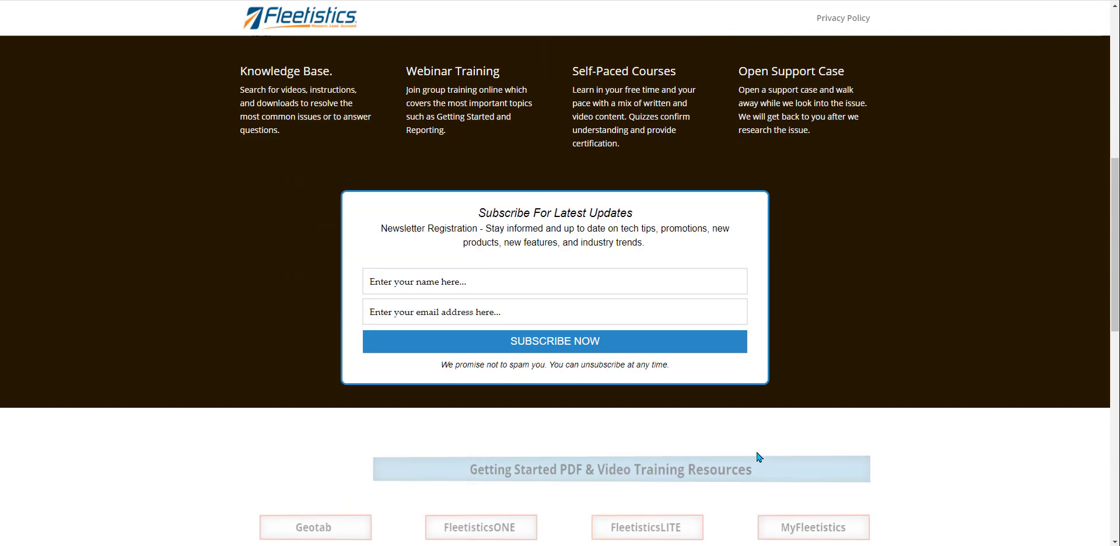
scroll(792, 368, "down", 3)
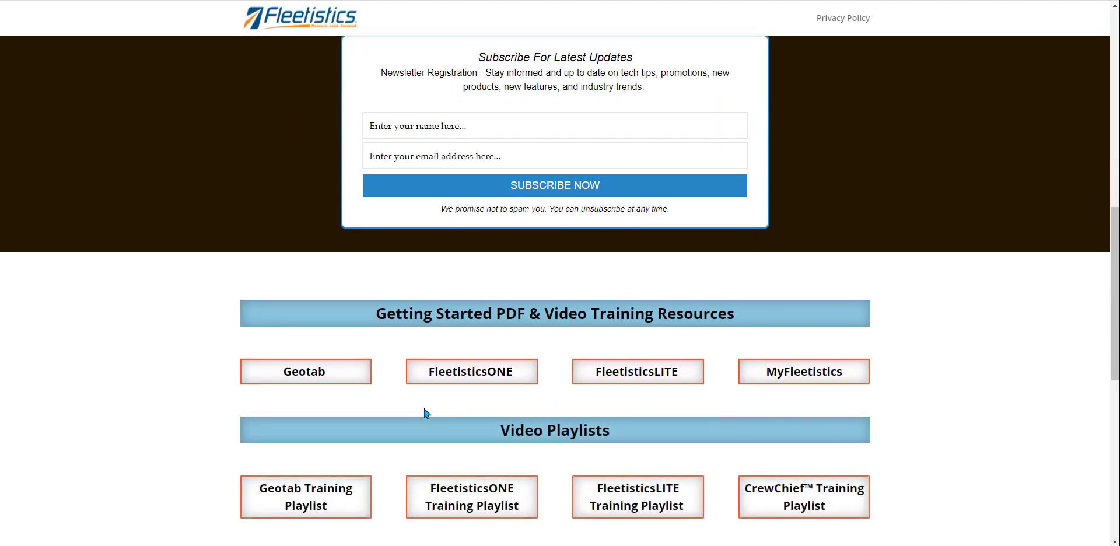
scroll(426, 413, "down", 3)
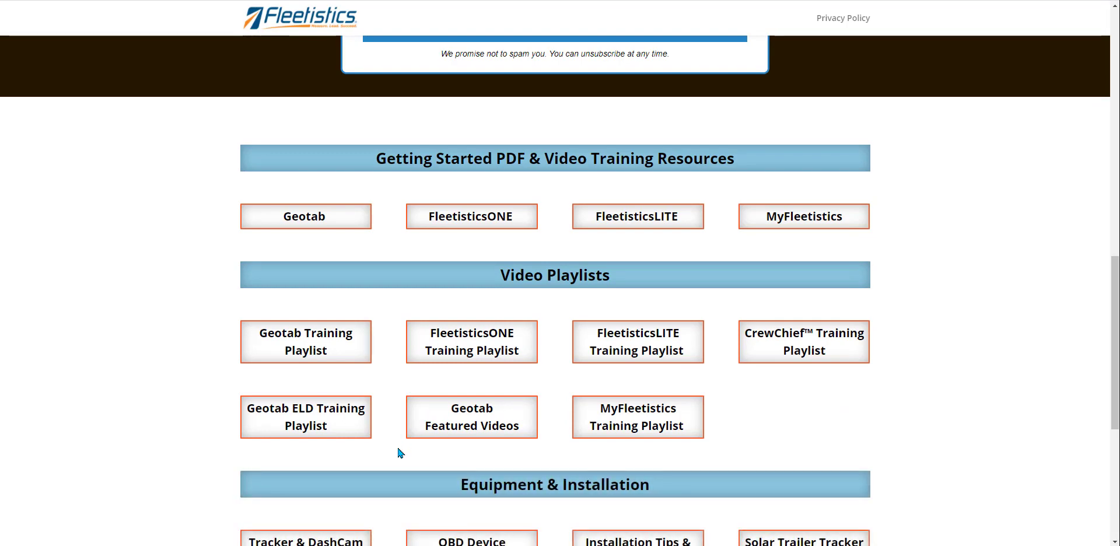
scroll(398, 449, "down", 3)
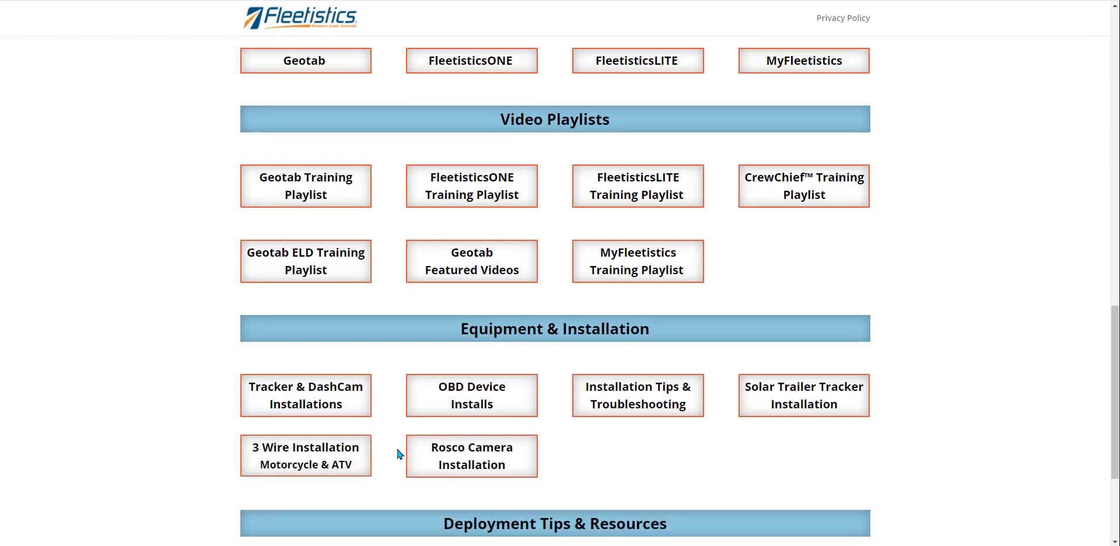
scroll(399, 454, "down", 3)
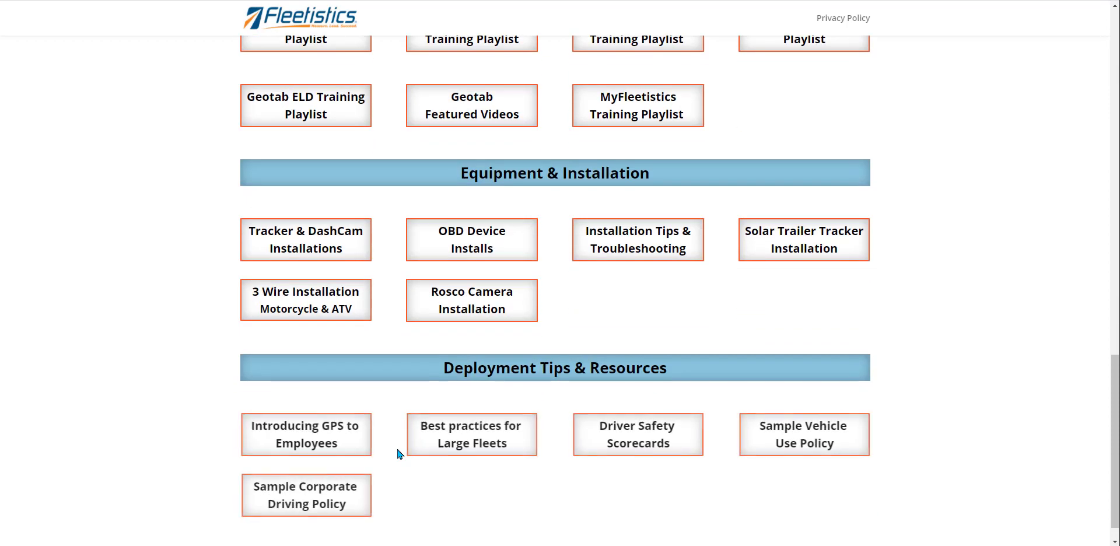
scroll(394, 479, "down", 1)
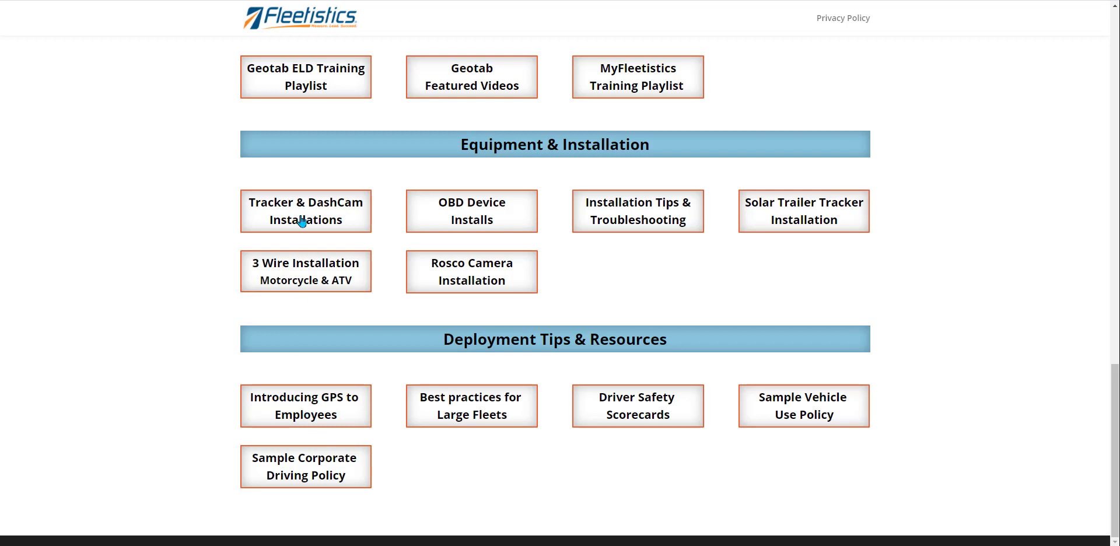
left_click(455, 213)
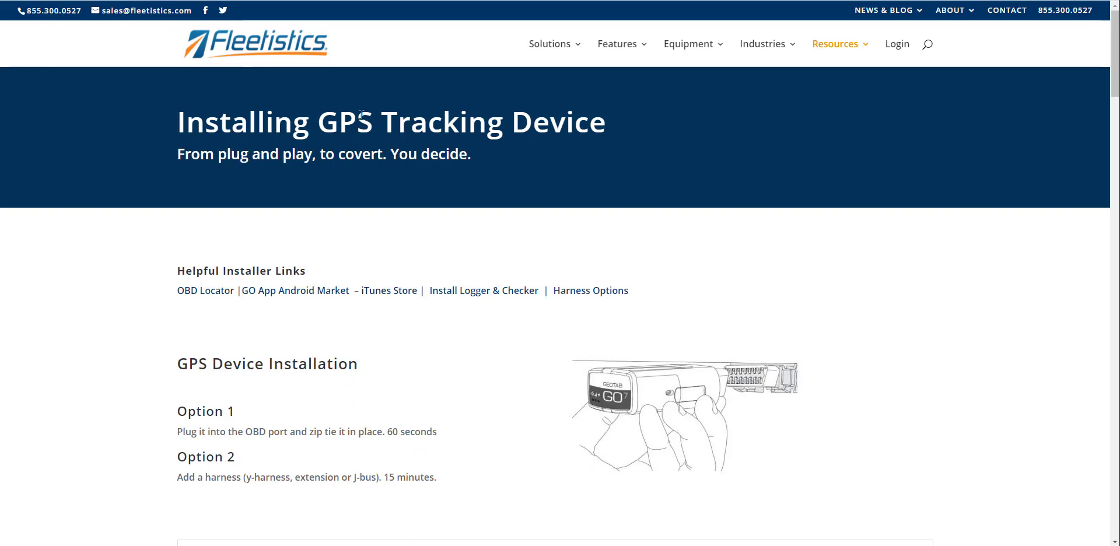
Step: Return to the Training & Support page and look at the Knowledge Base help center
key("alt+Left")
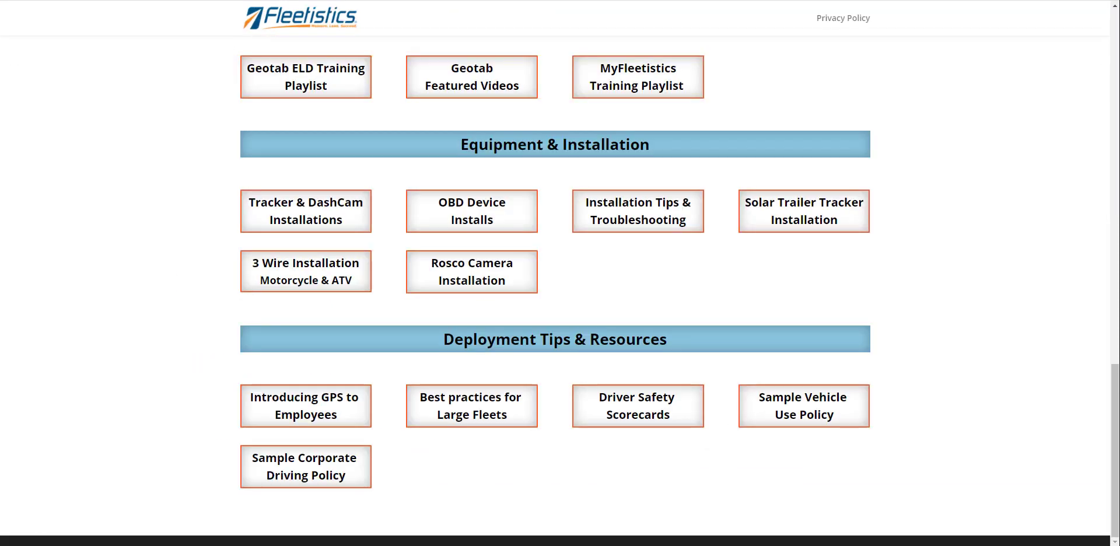
scroll(353, 148, "up", 15)
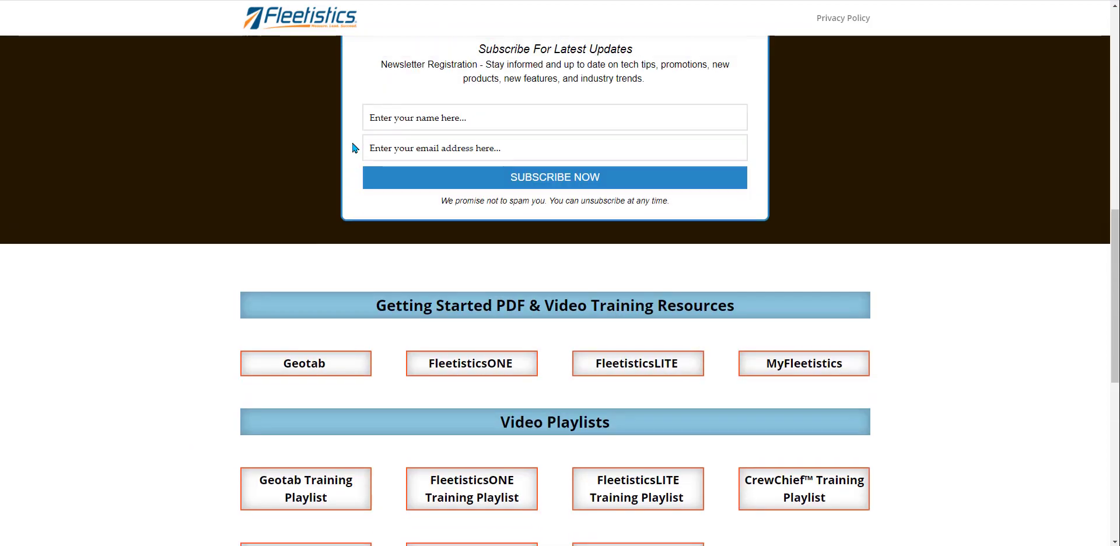
scroll(335, 239, "down", 3)
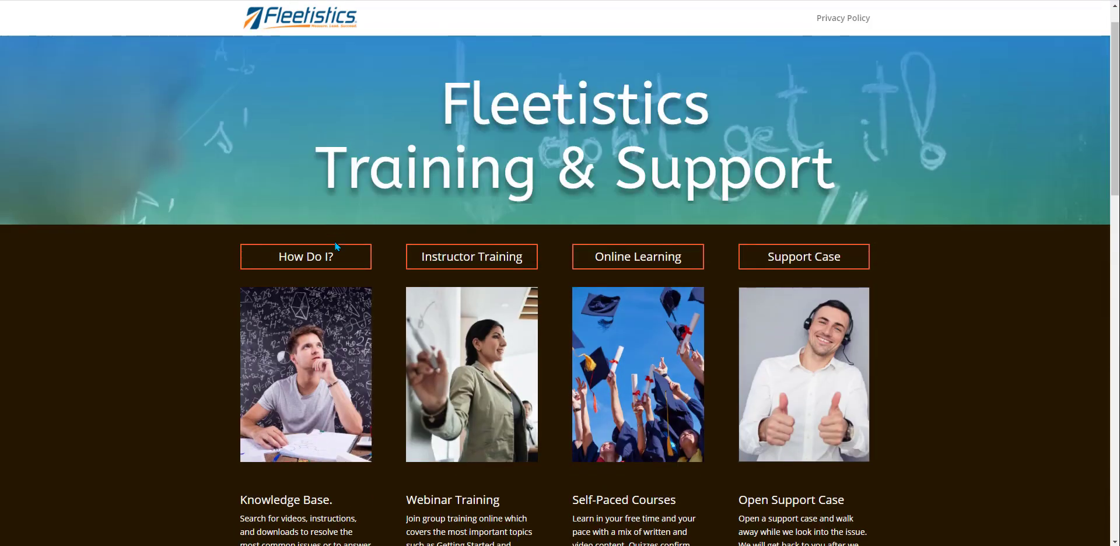
left_click(321, 235)
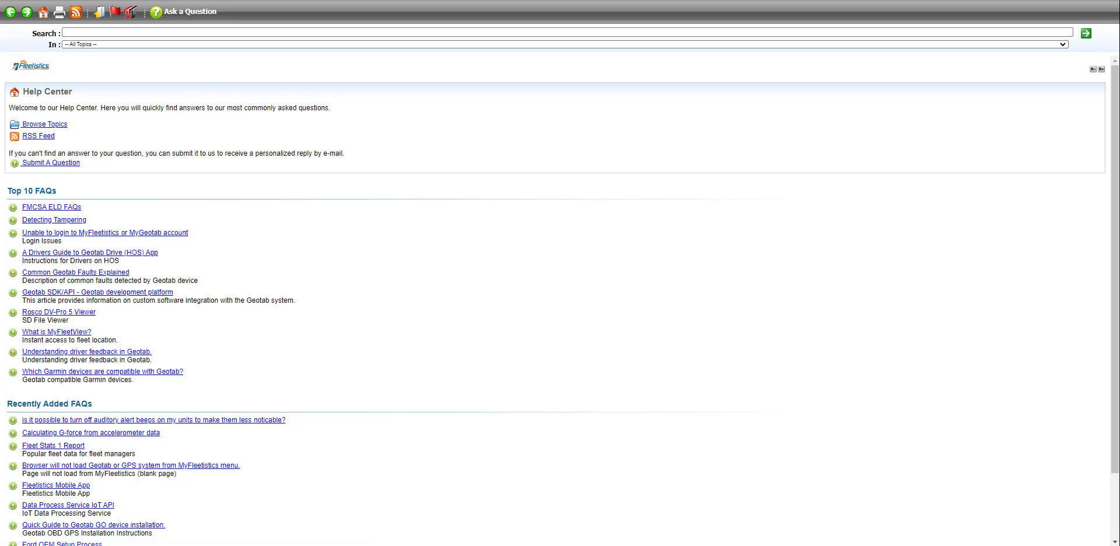
key("alt+Left")
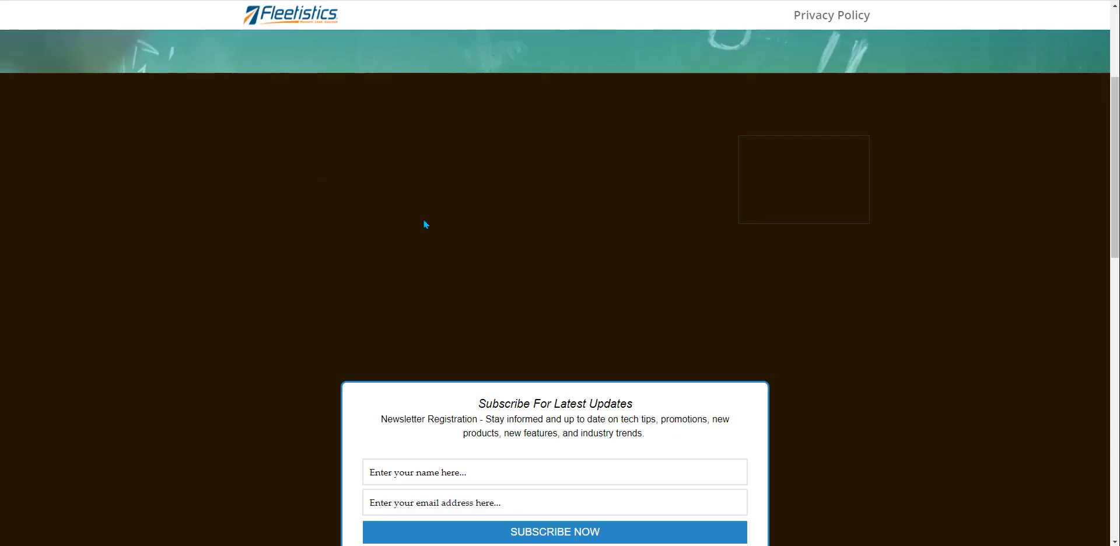
Step: Check the Webinar Training and Self-Paced Courses pages, then open the support cases area
left_click(489, 217)
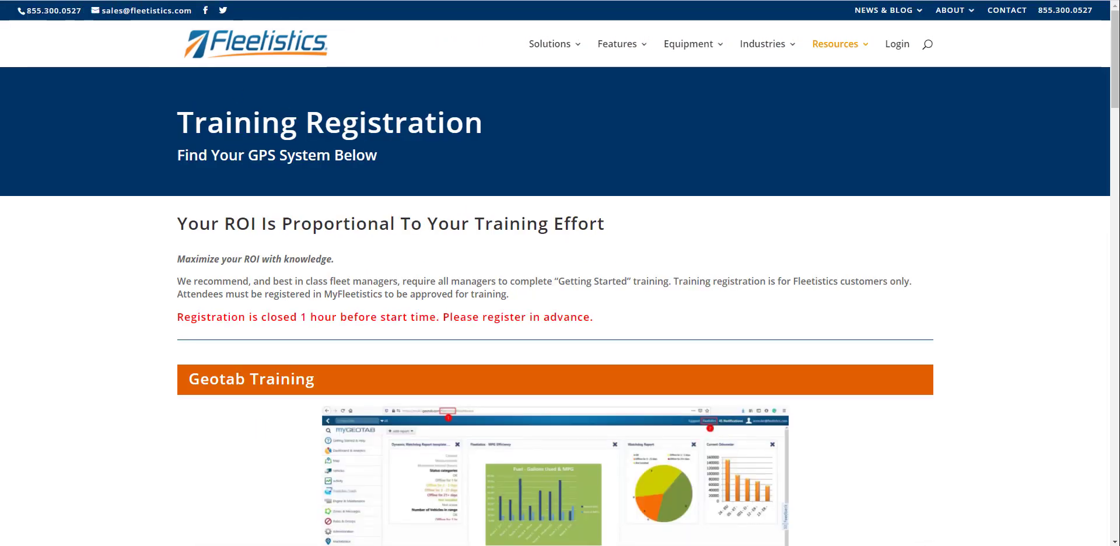
key("alt+Left")
left_click(666, 205)
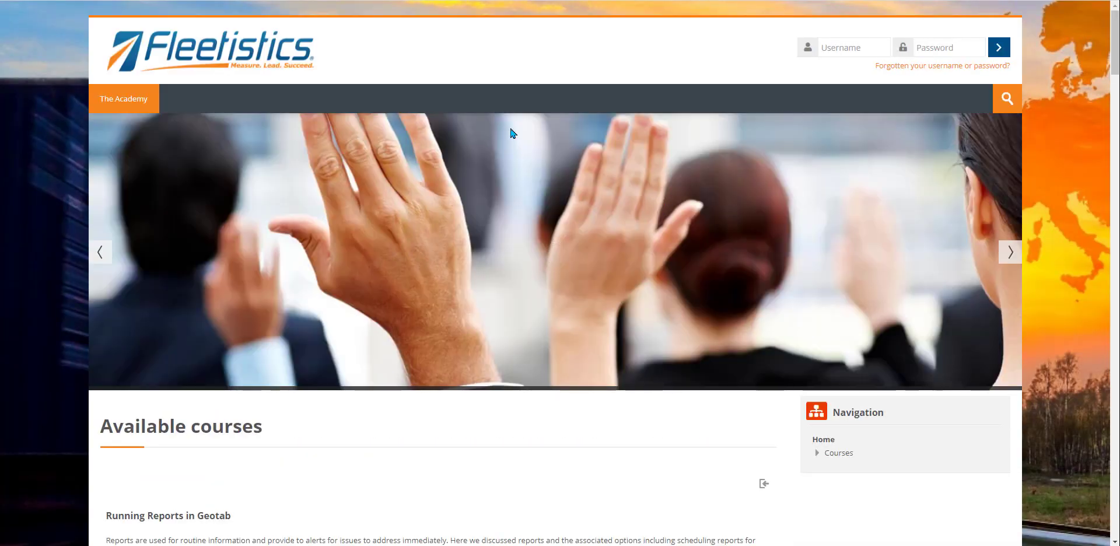
key("ctrl+w")
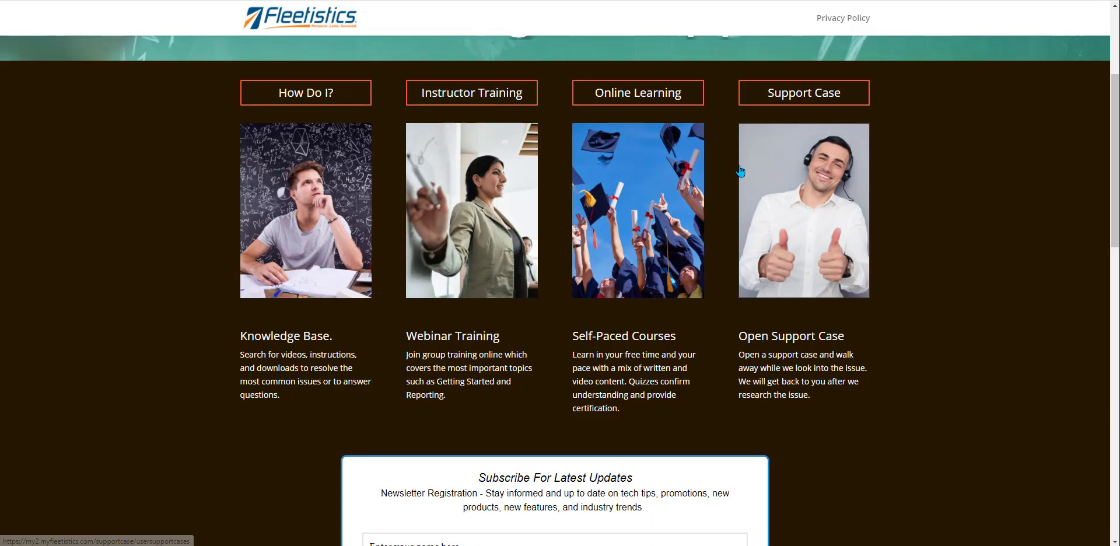
left_click(808, 208)
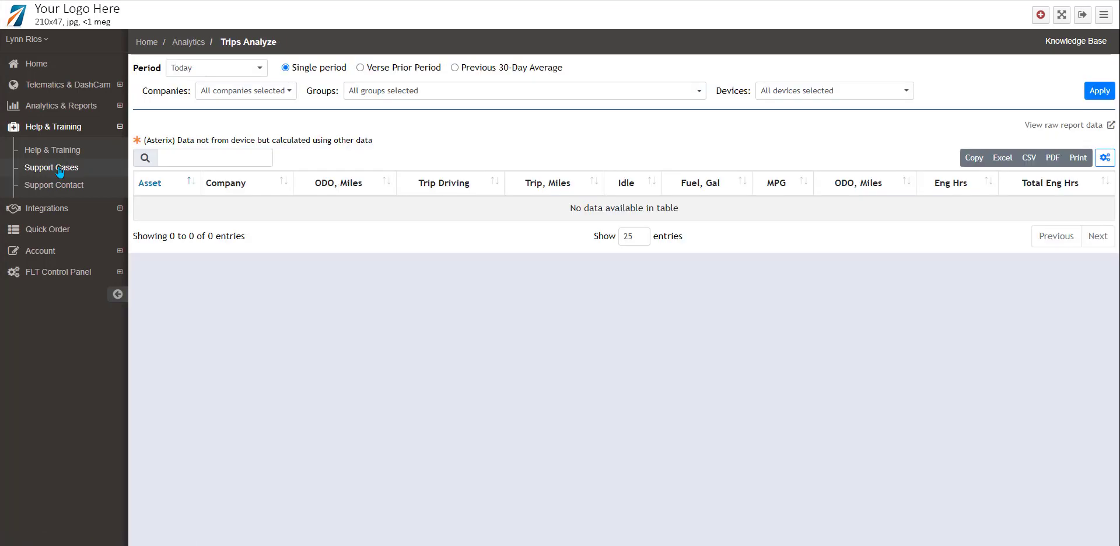
Step: Include closed cases in the support case list and reopen closed case 1081
left_click(59, 168)
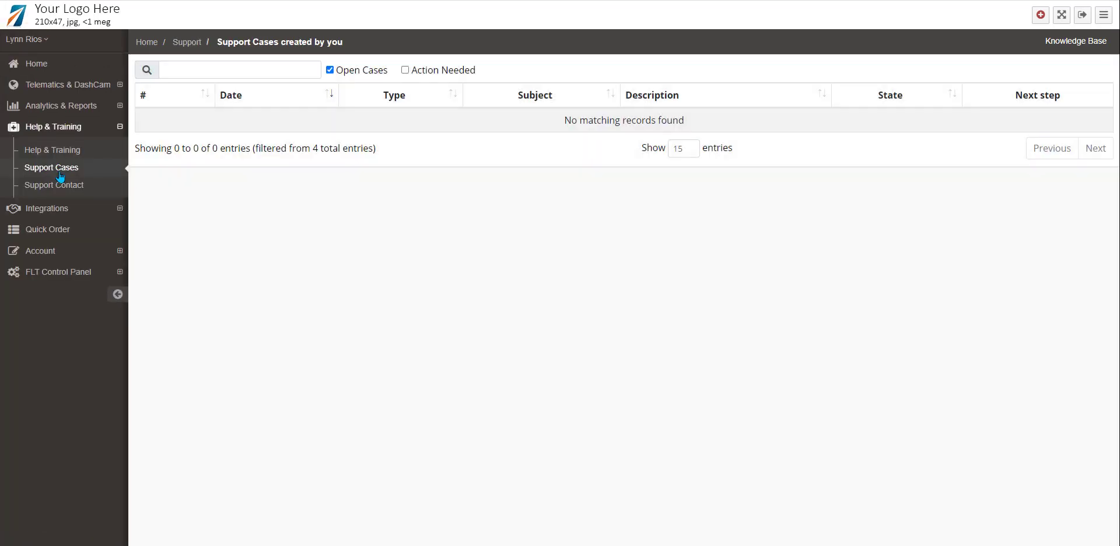
left_click(330, 70)
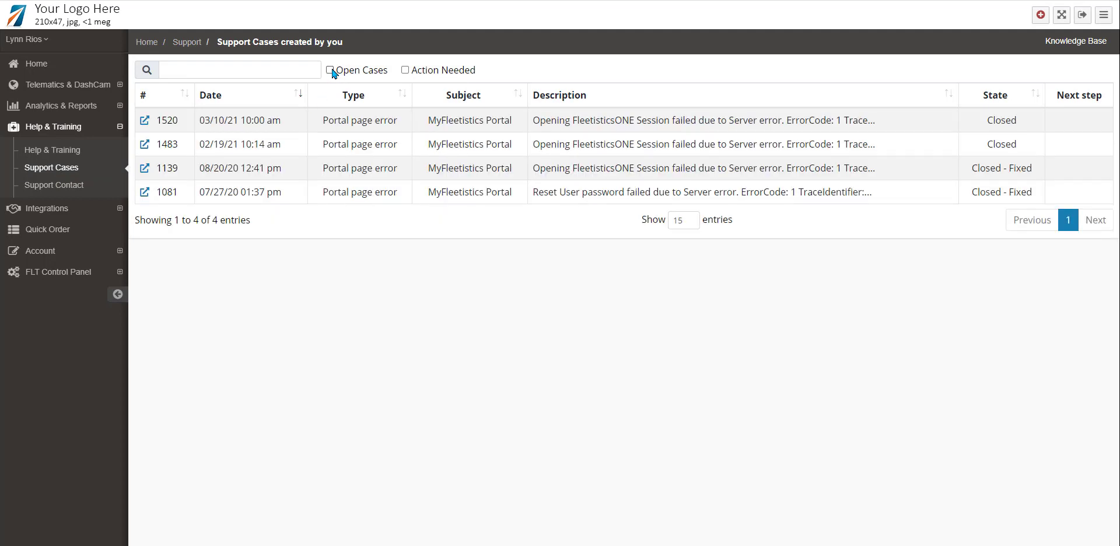
left_click(149, 198)
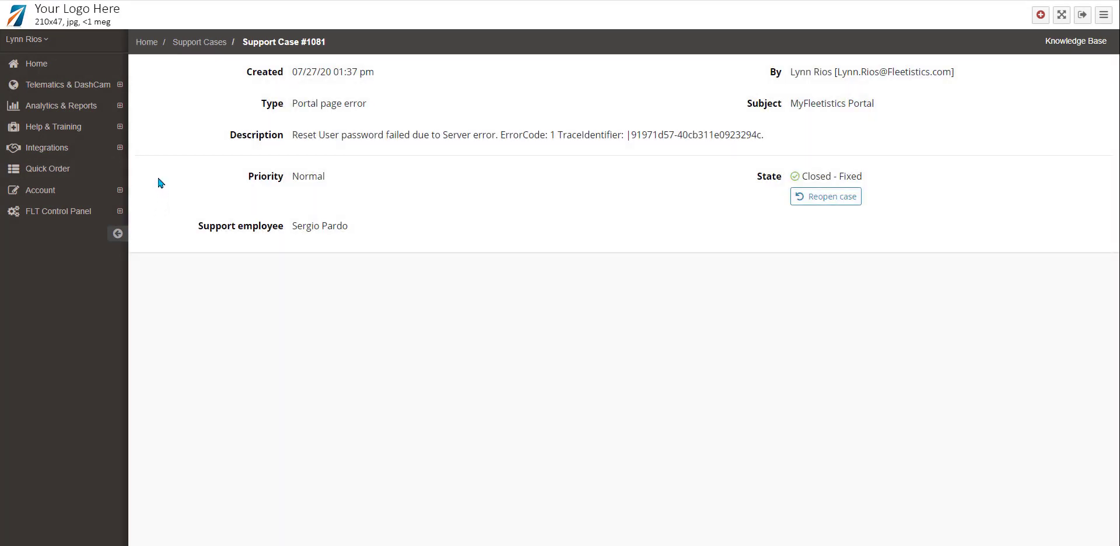
left_click(842, 202)
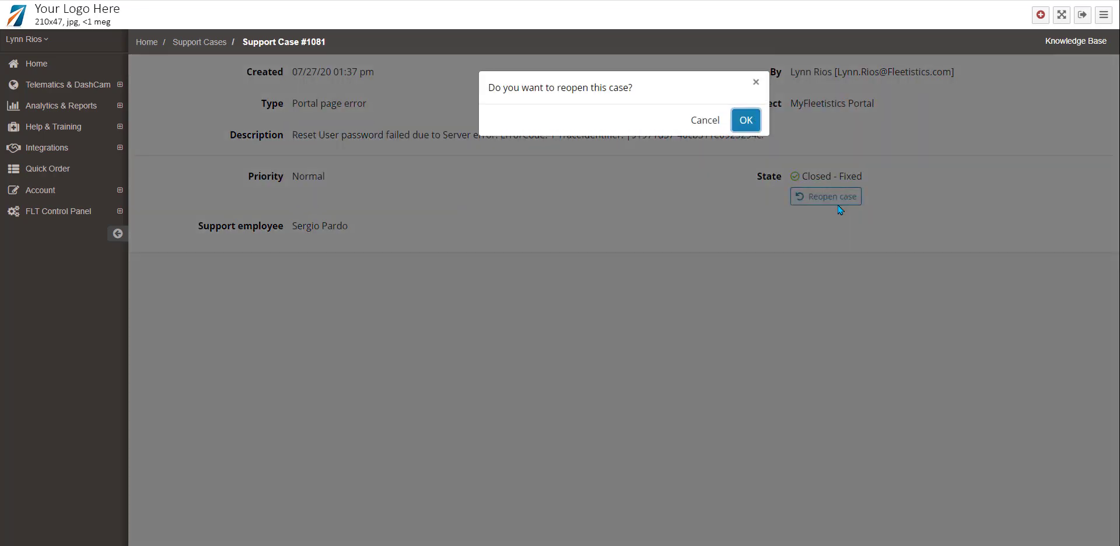
left_click(745, 119)
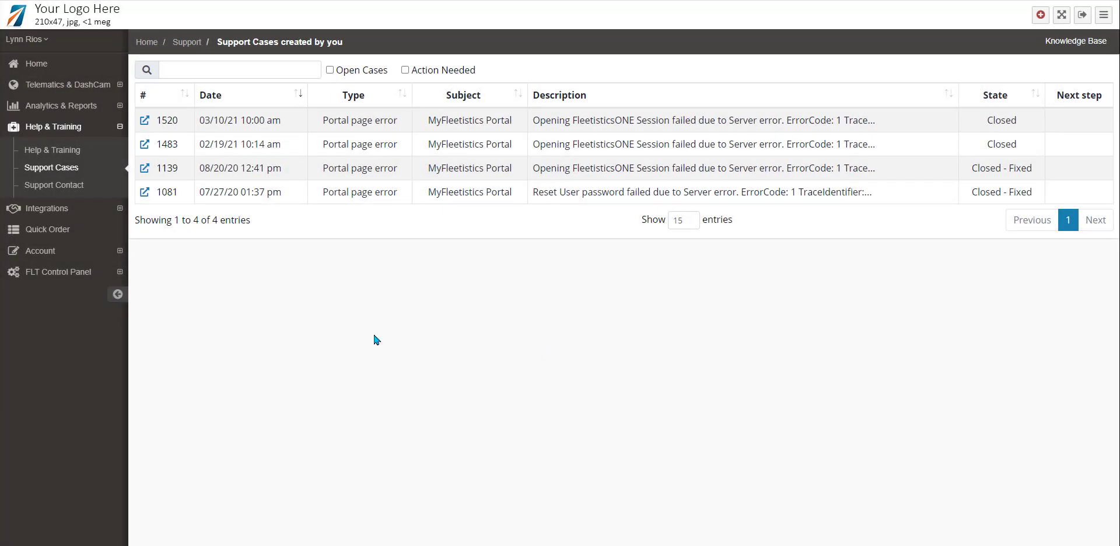
left_click(121, 255)
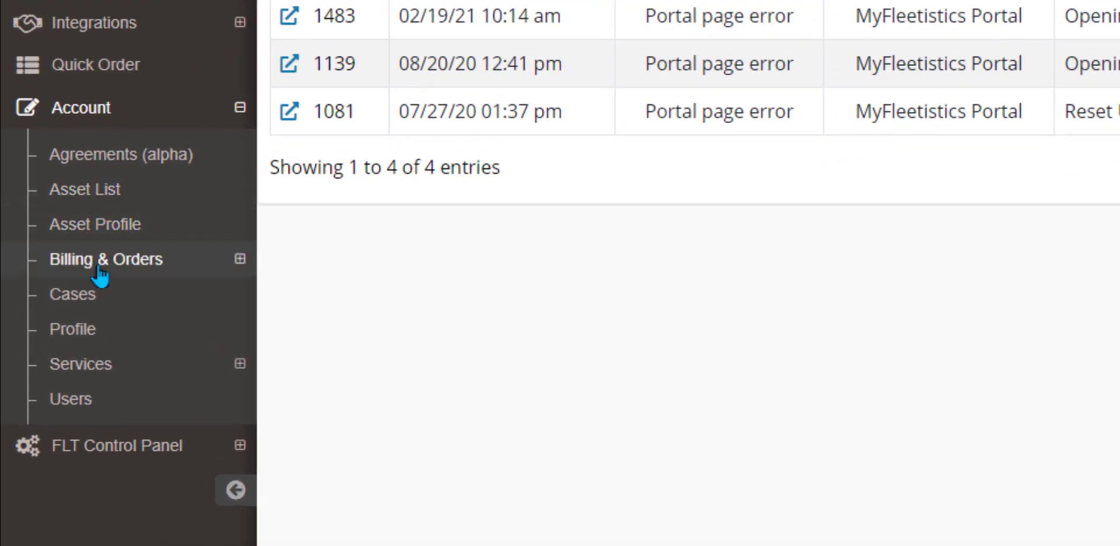
Step: Browse Billing & Orders, the company Profile and Services, then open the Account Users list
left_click(239, 260)
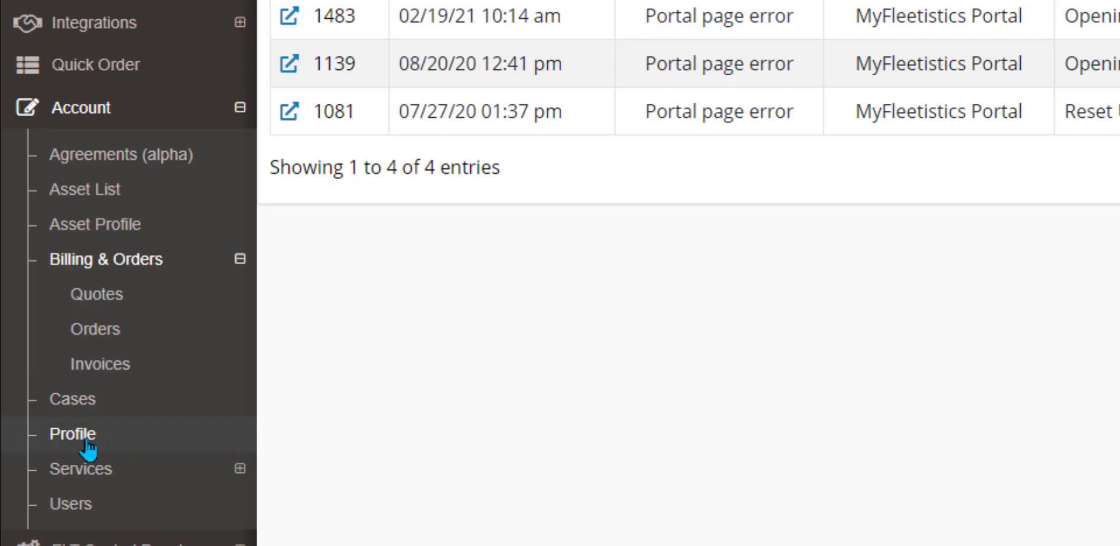
left_click(123, 436)
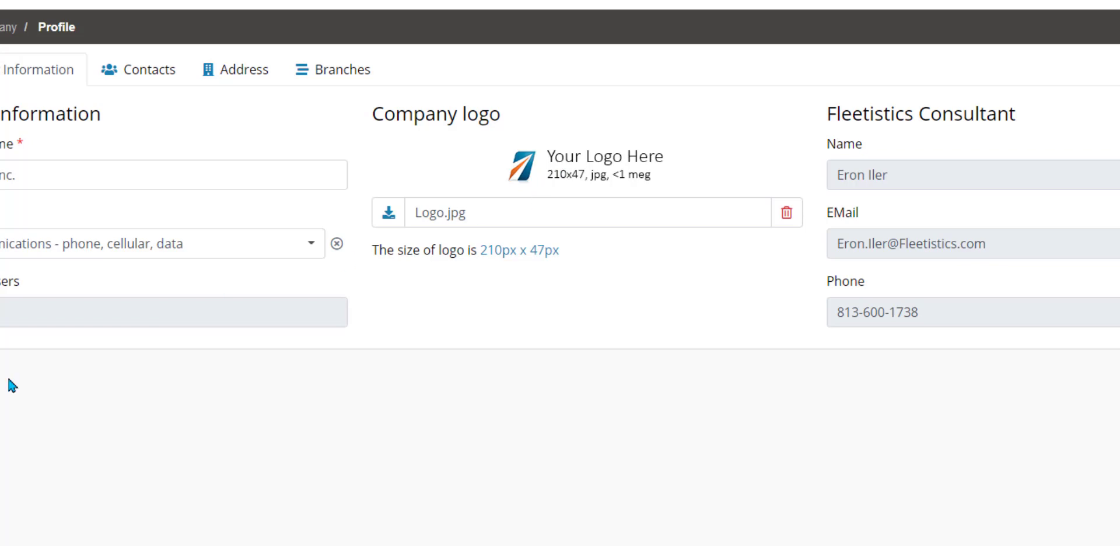
left_click(82, 318)
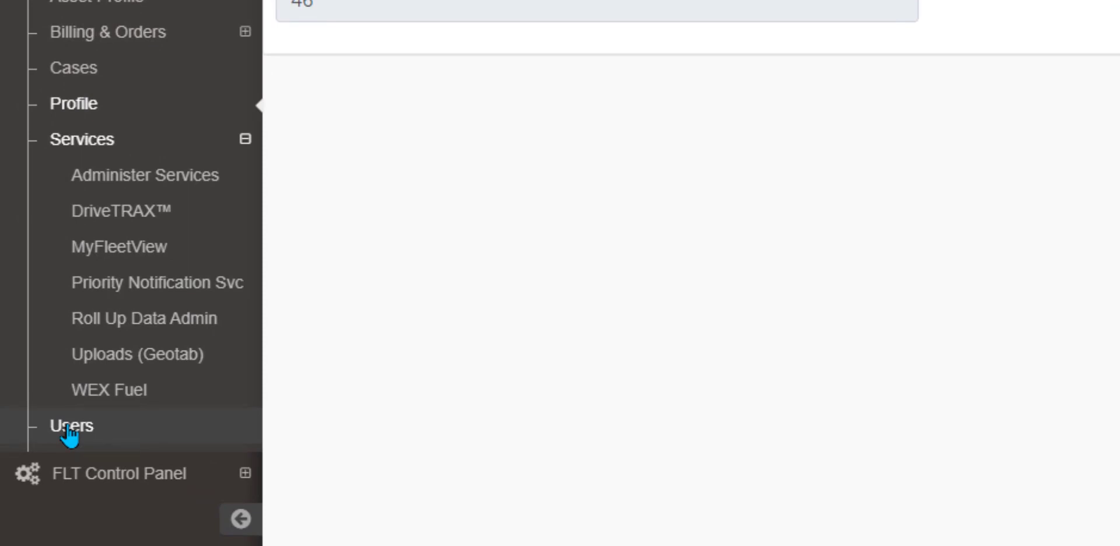
left_click(70, 430)
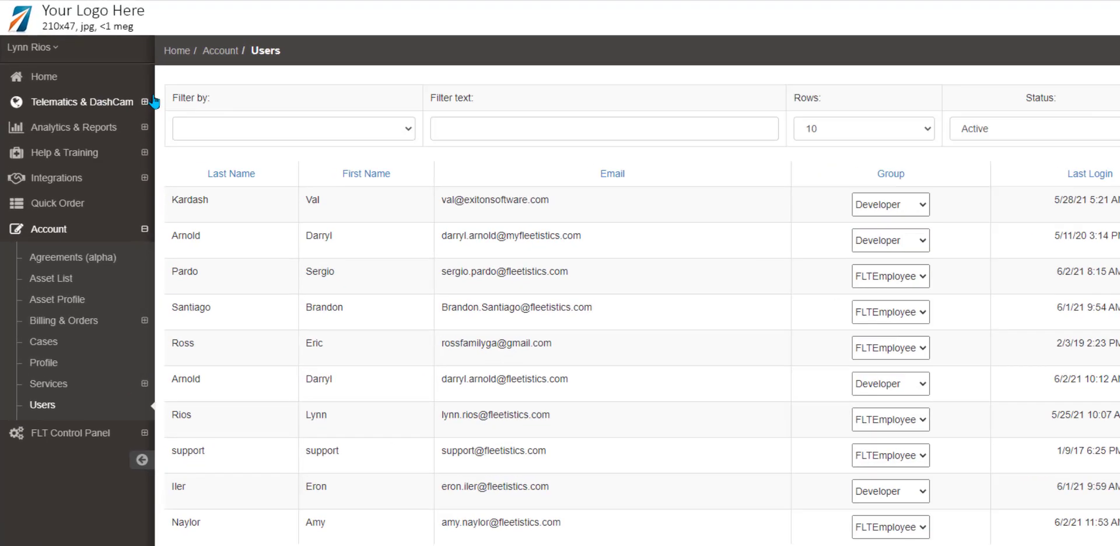
left_click(150, 106)
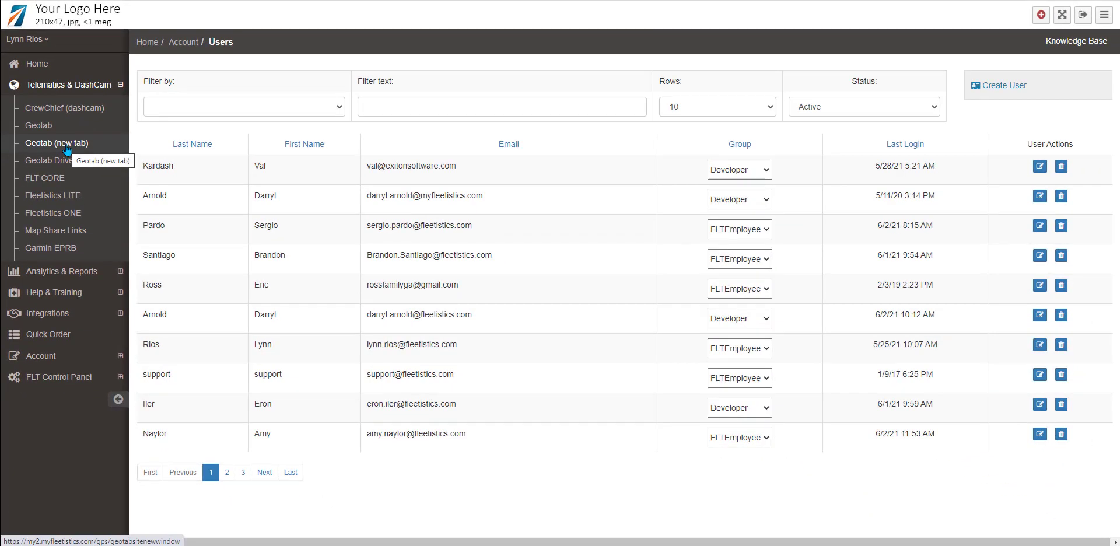
Step: Launch Geotab in a new tab and accept the End User Agreement
left_click(68, 150)
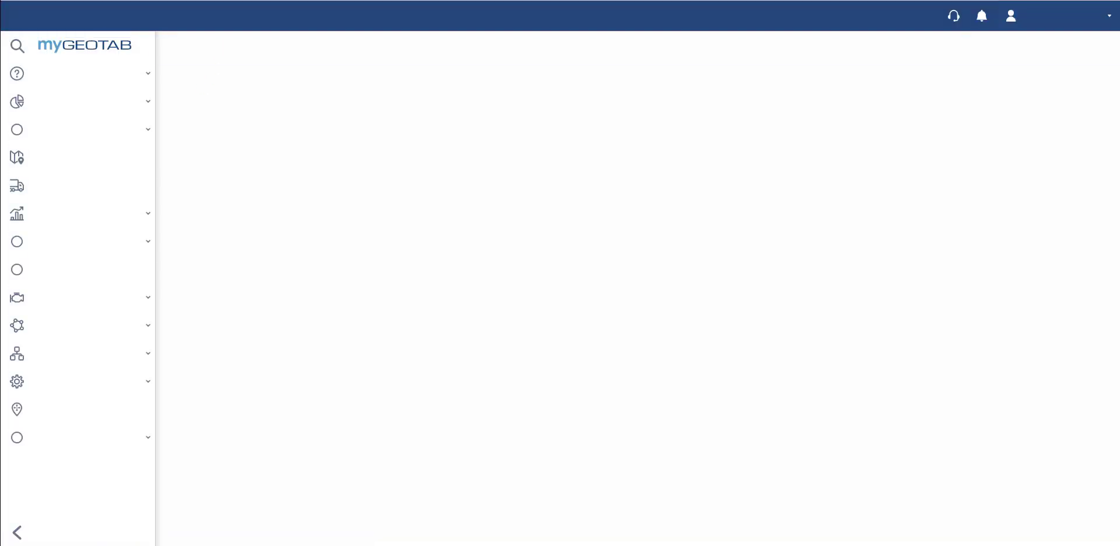
key("ctrl+w")
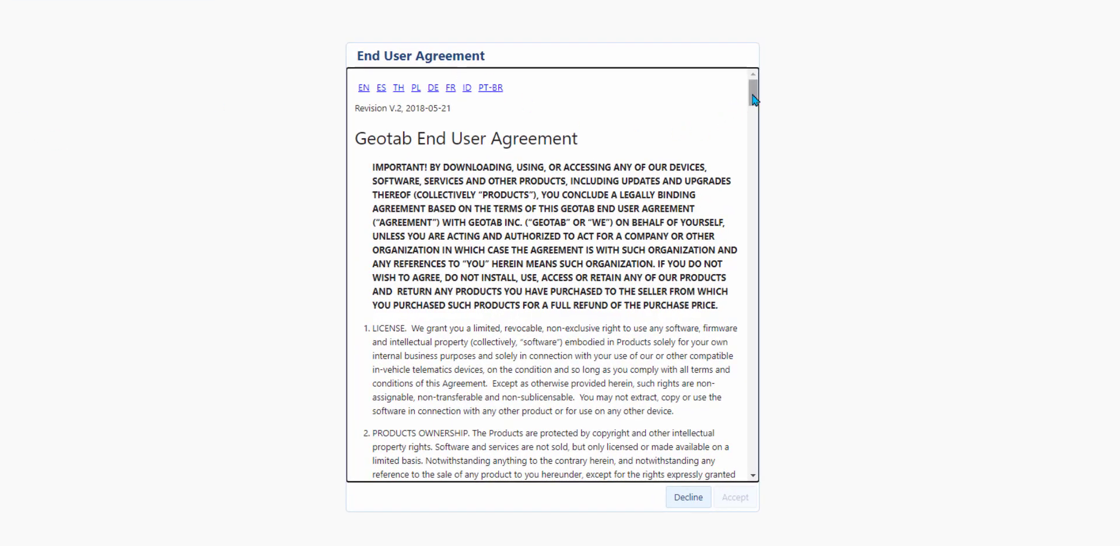
left_click_drag(755, 99, 741, 478)
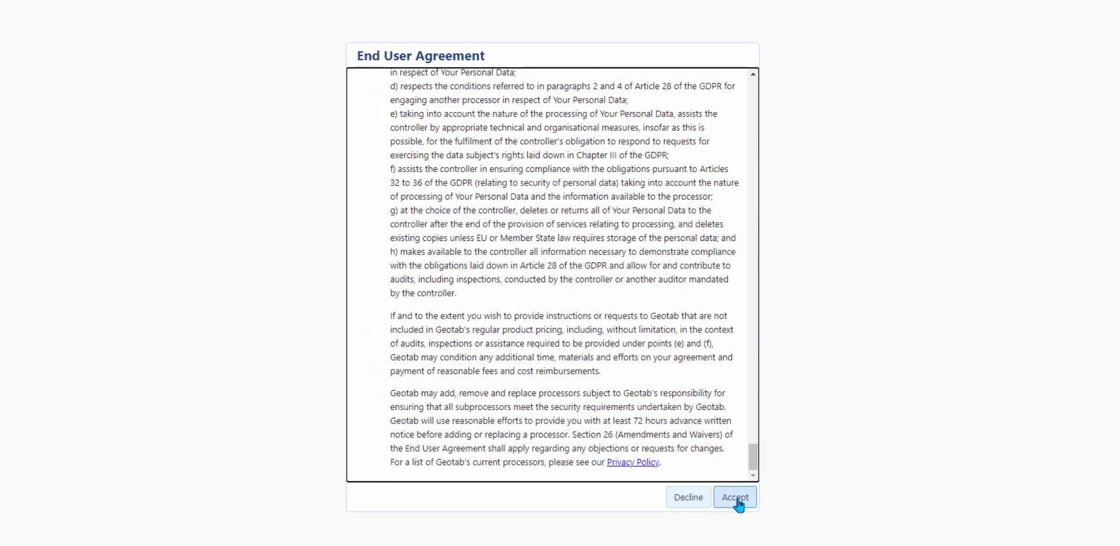
left_click(736, 499)
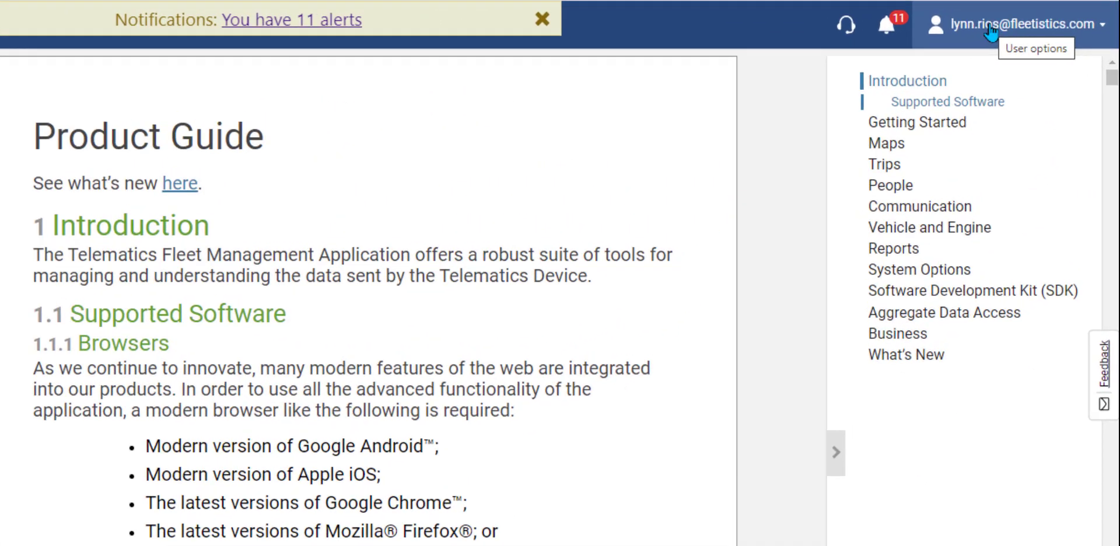
left_click(977, 35)
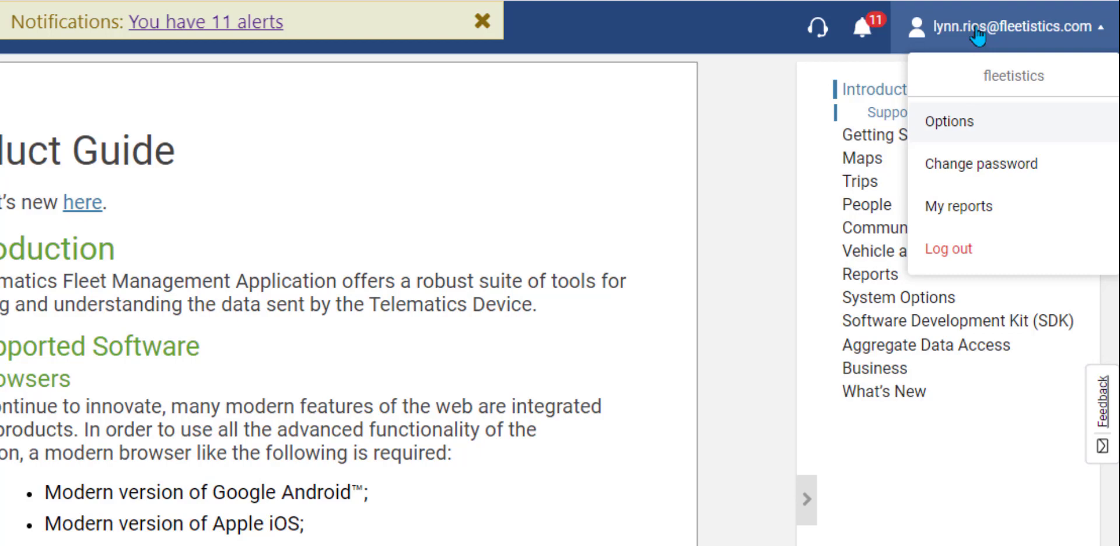
Step: Review the date and time format choices on the Options page, leaving them unchanged
left_click(962, 121)
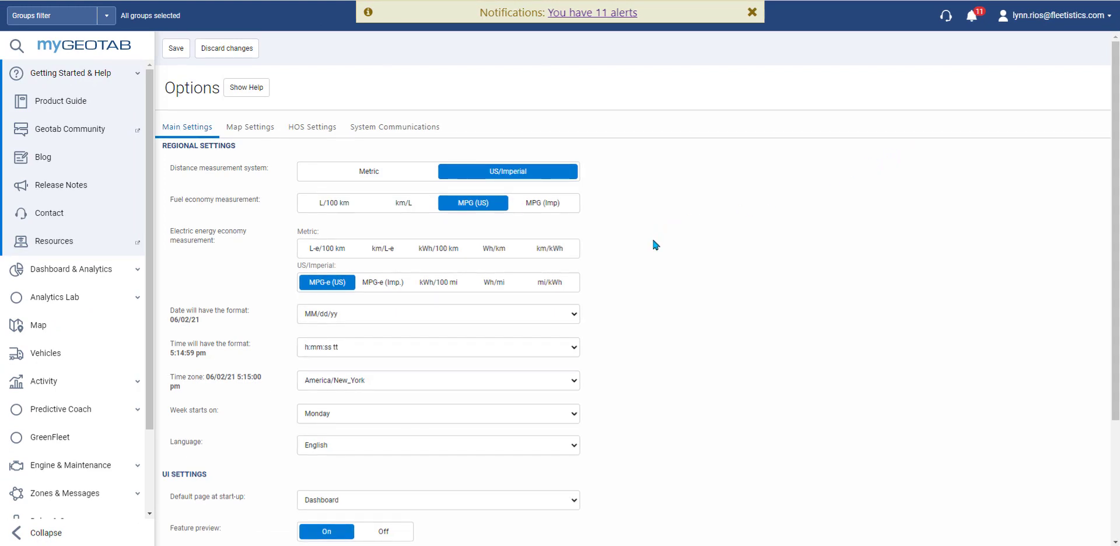
scroll(653, 241, "down", 3)
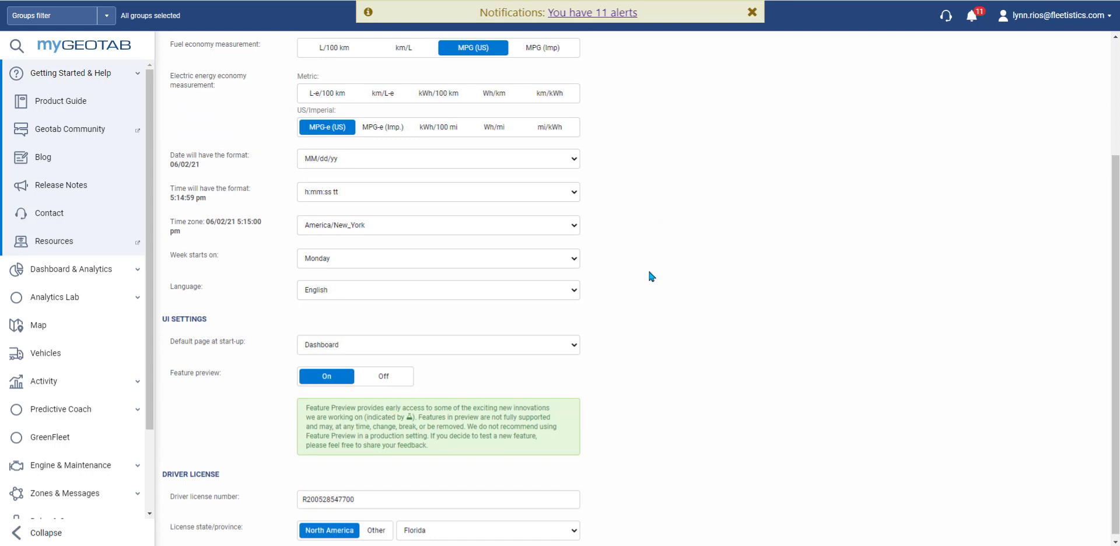
scroll(639, 331, "down", 1)
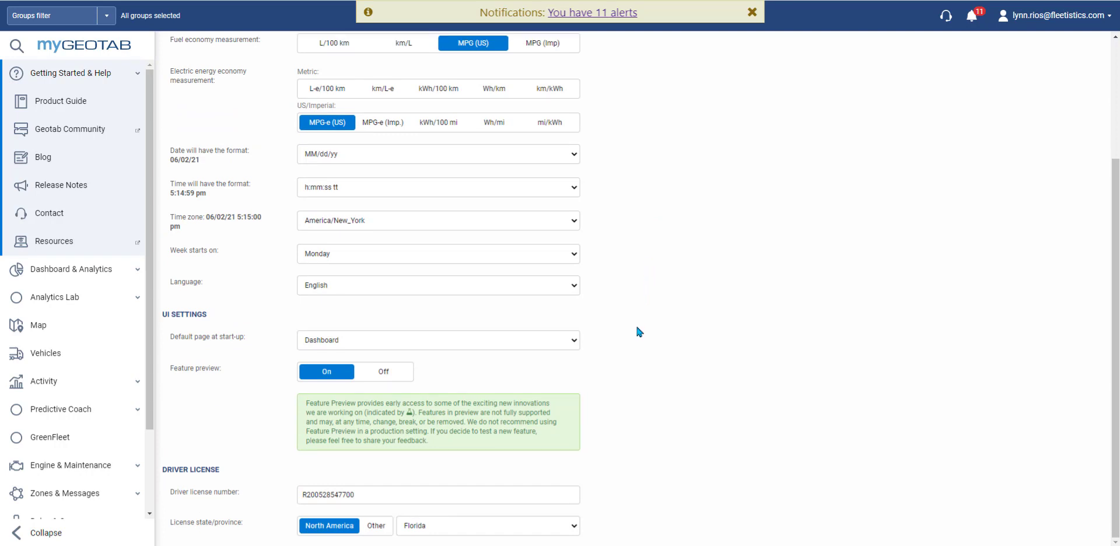
scroll(640, 332, "up", 3)
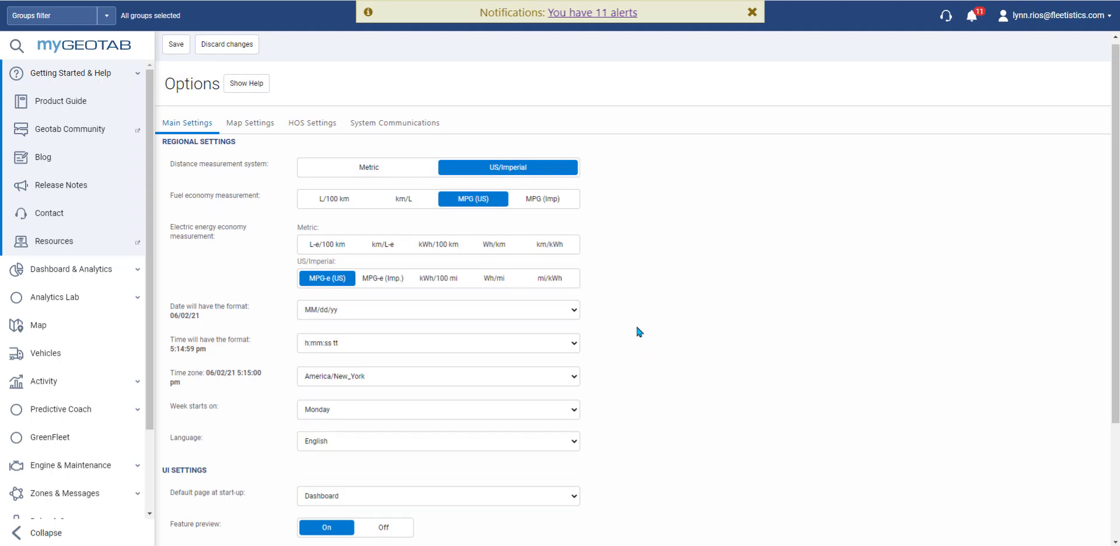
left_click(520, 322)
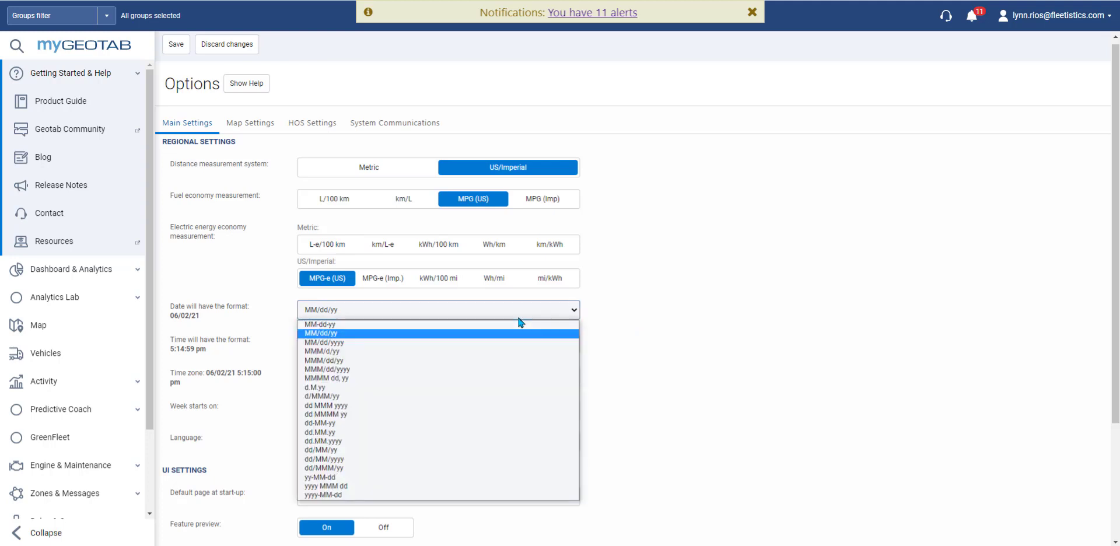
left_click(518, 318)
left_click(505, 344)
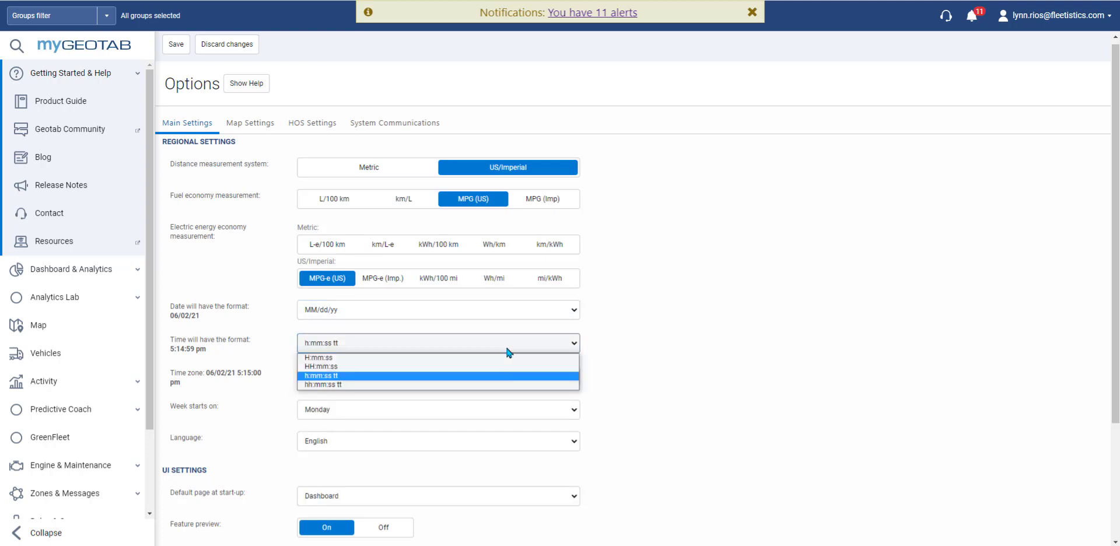
left_click(711, 399)
Step: Keep Dashboard as the start-up page and save the options
scroll(694, 397, "down", 3)
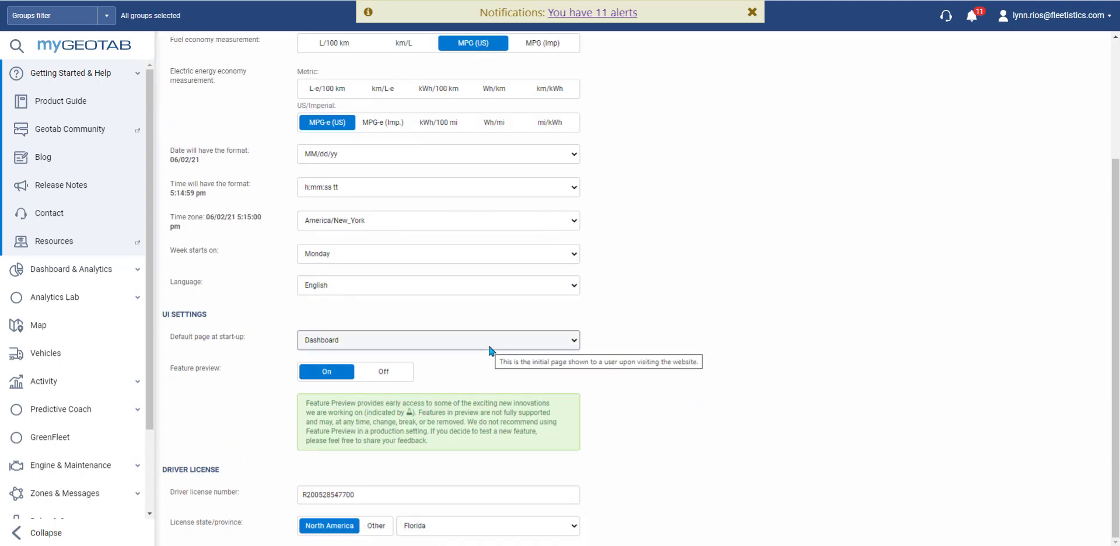
left_click(562, 341)
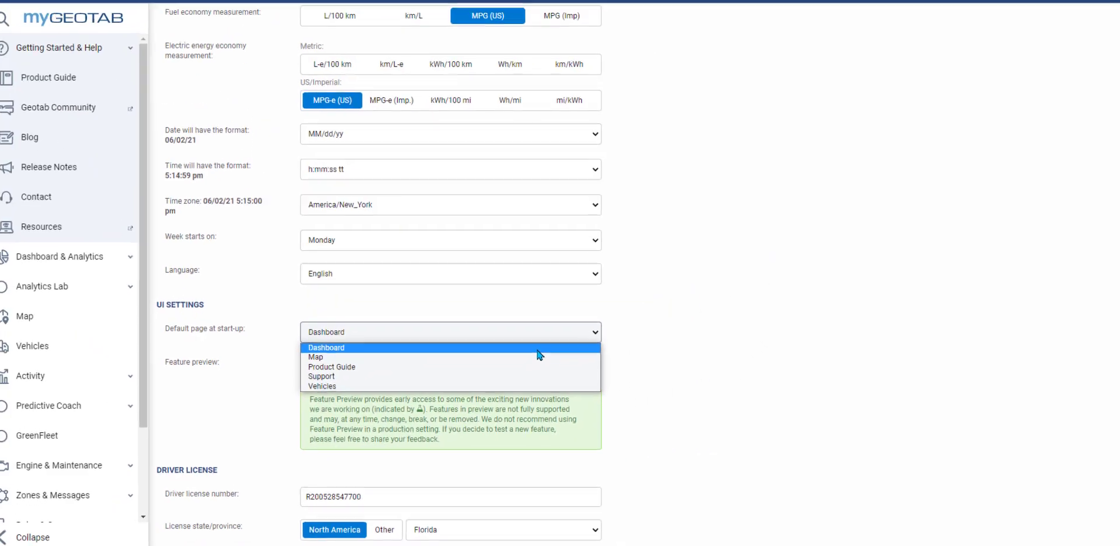
left_click(540, 355)
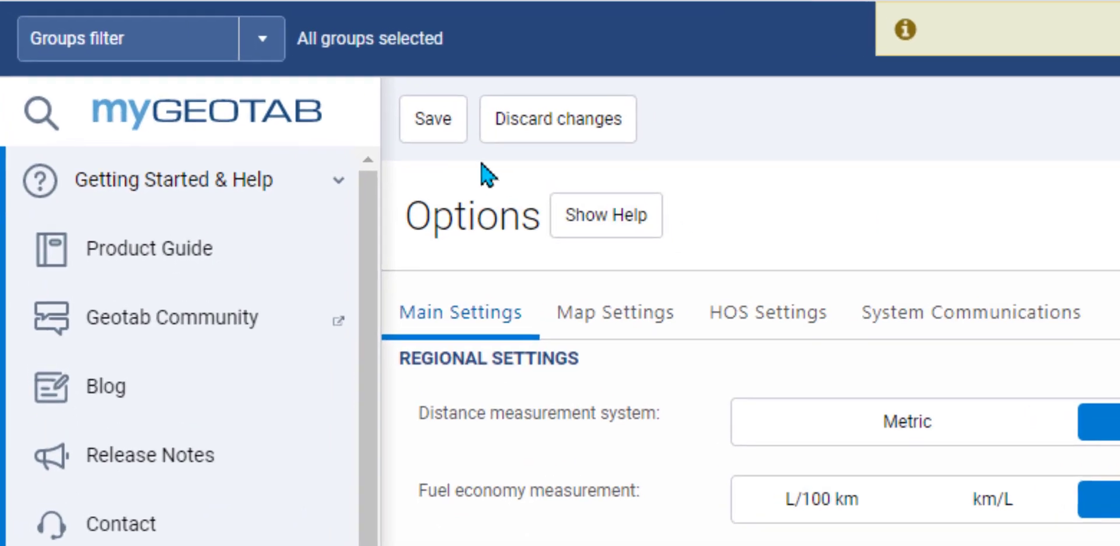
left_click(444, 137)
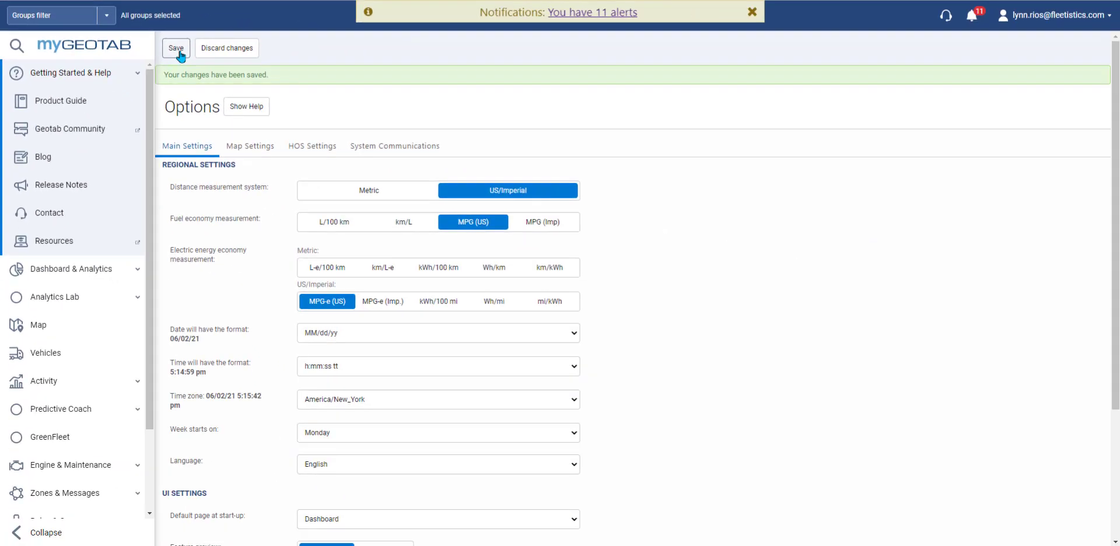
left_click(1047, 23)
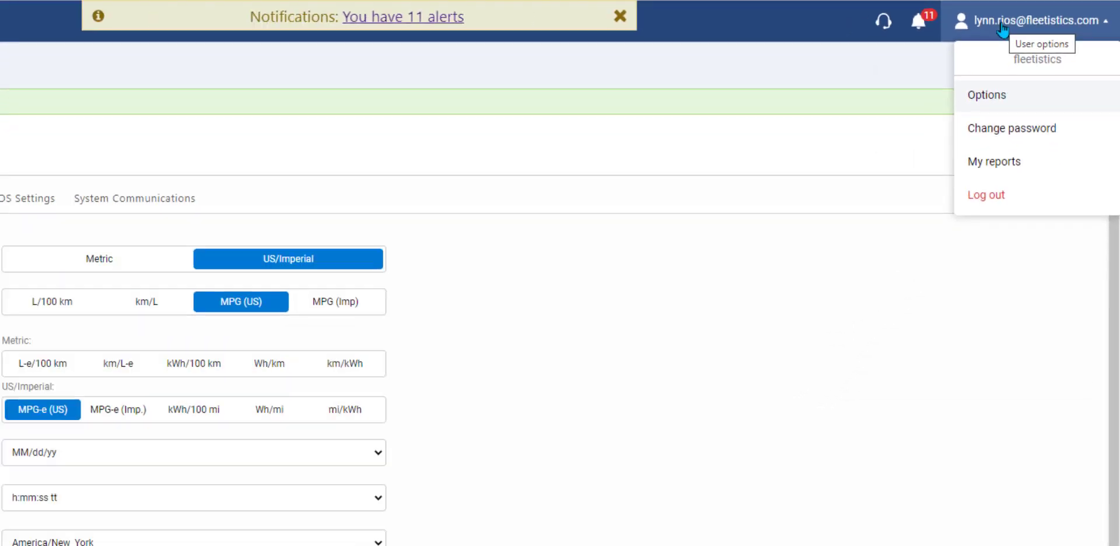
Step: Close the account menu, collapse Getting Started & Help, and go to the Map page
left_click(1002, 29)
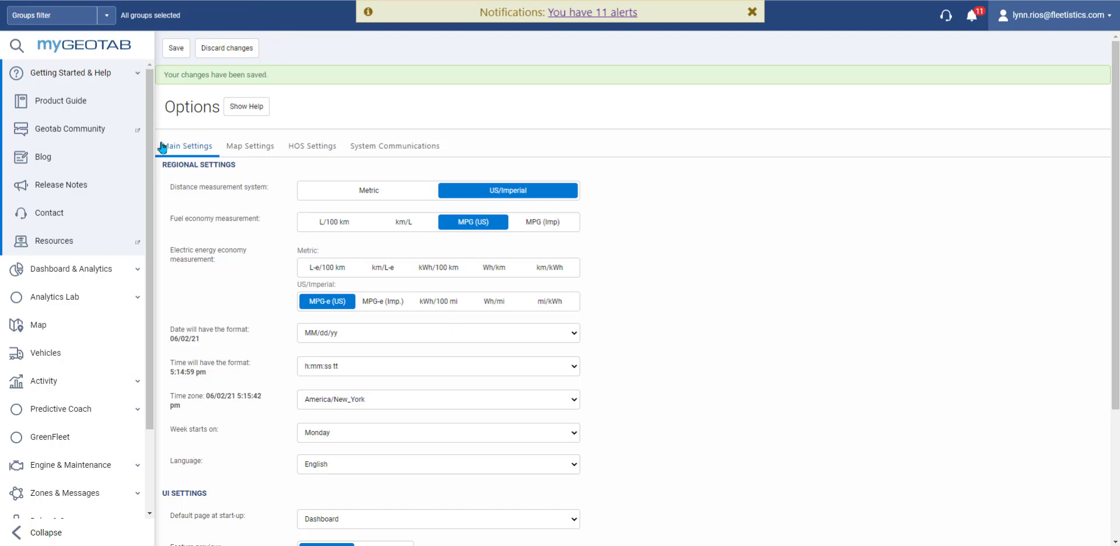
left_click(138, 76)
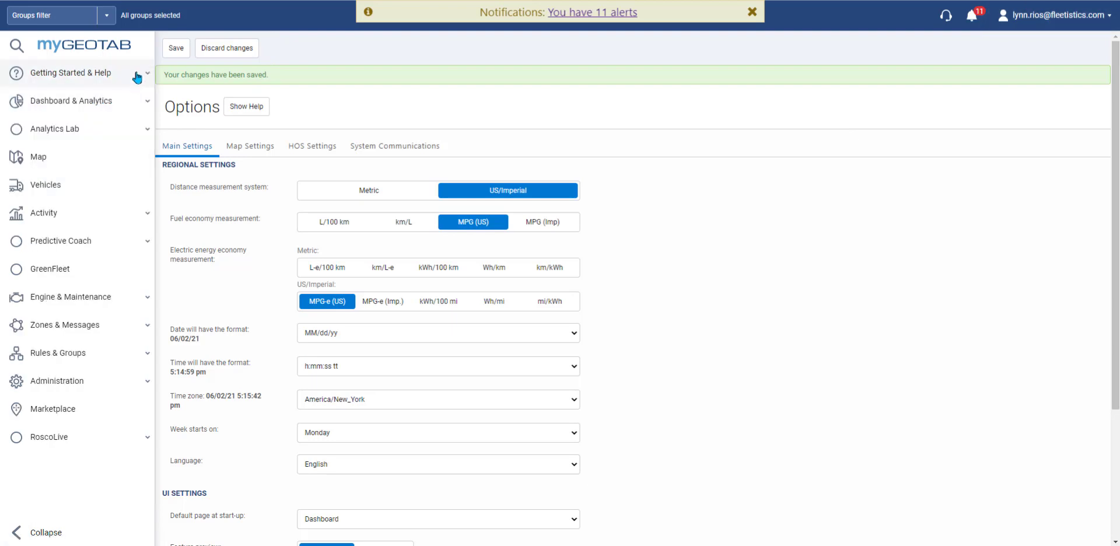
left_click(85, 164)
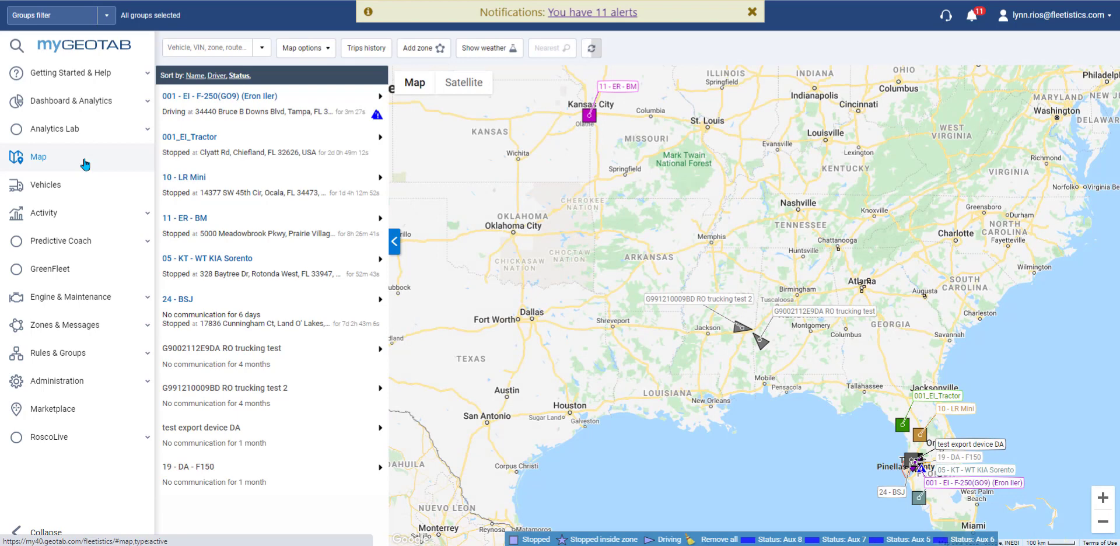
Step: Zoom to 001_EI_Tractor, then deselect 11 - ER - BM and 10 - LR Mini from the map
left_click(208, 154)
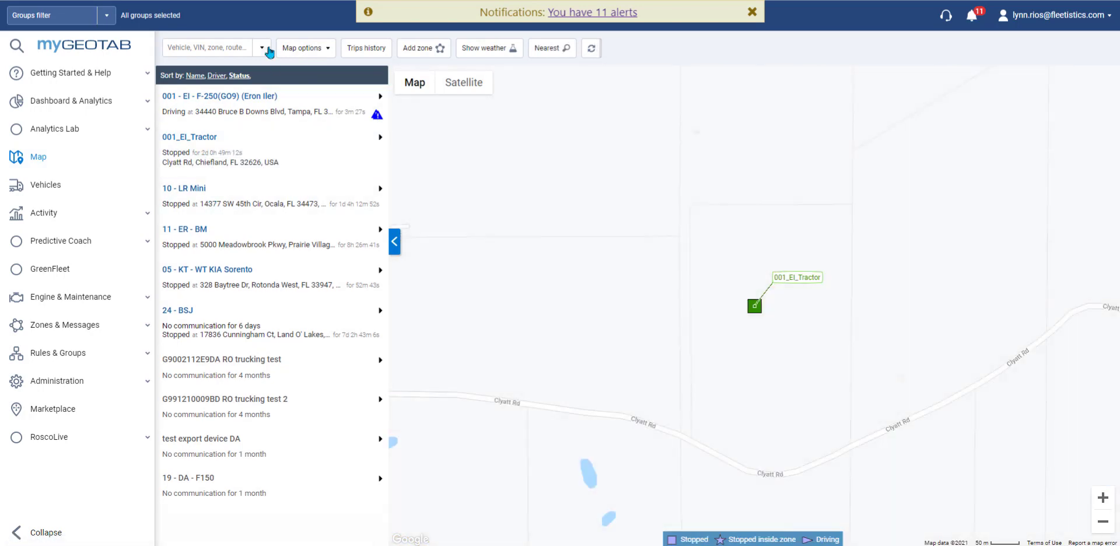
left_click(265, 51)
left_click(265, 51)
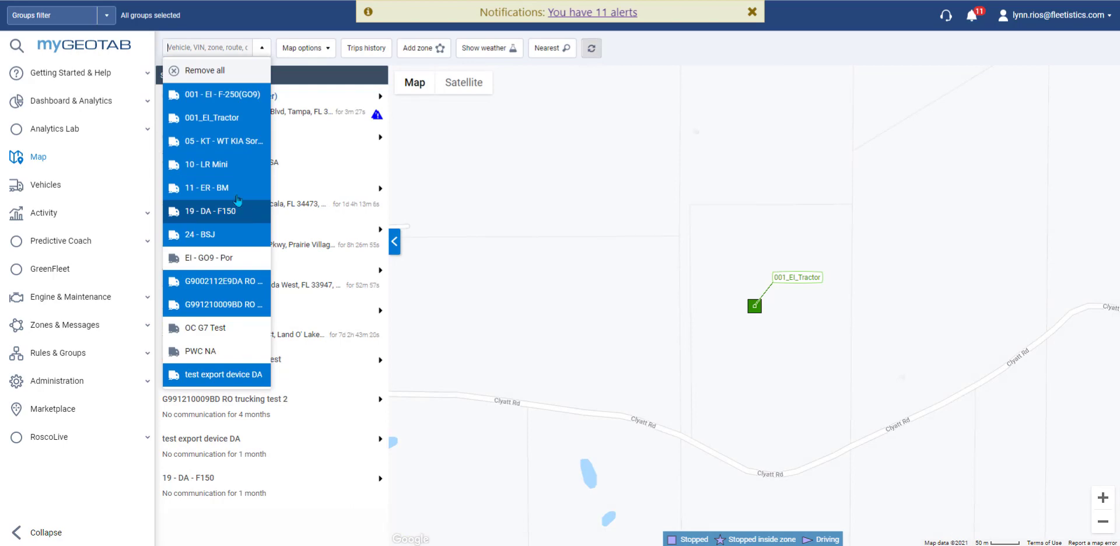
left_click(236, 189)
left_click(229, 169)
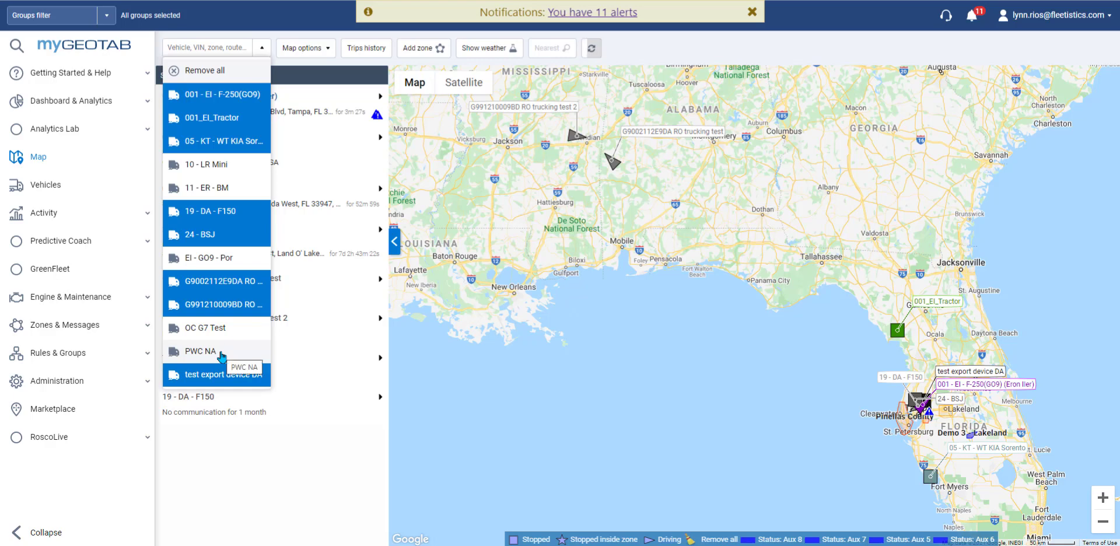
left_click(312, 493)
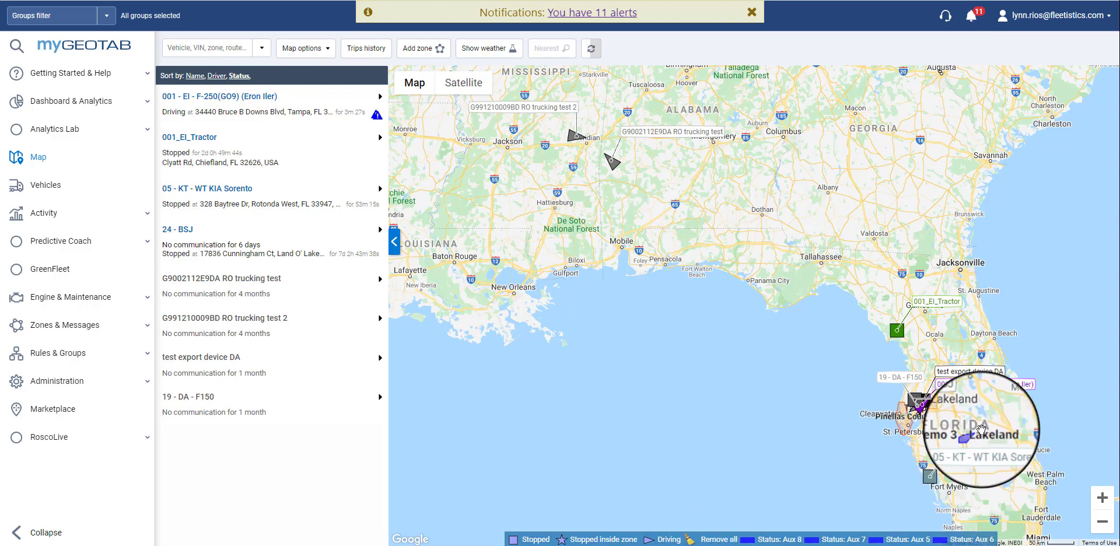
Step: Zoom into Tampa and view the 001 - EI - F-250(GO9) details and status alerts
scroll(955, 407, "up", 1)
scroll(867, 340, "up", 1)
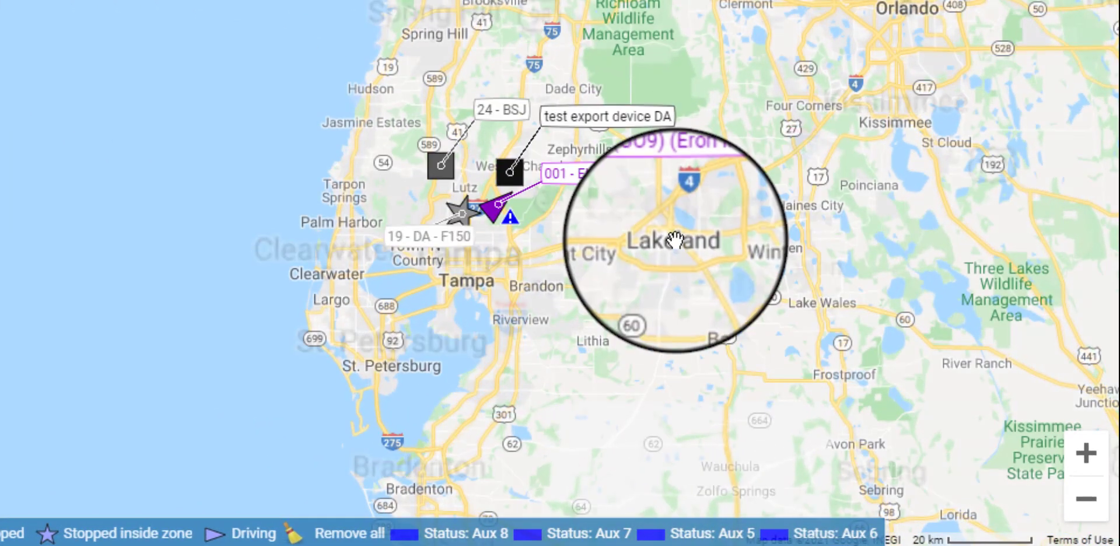
left_click(507, 205)
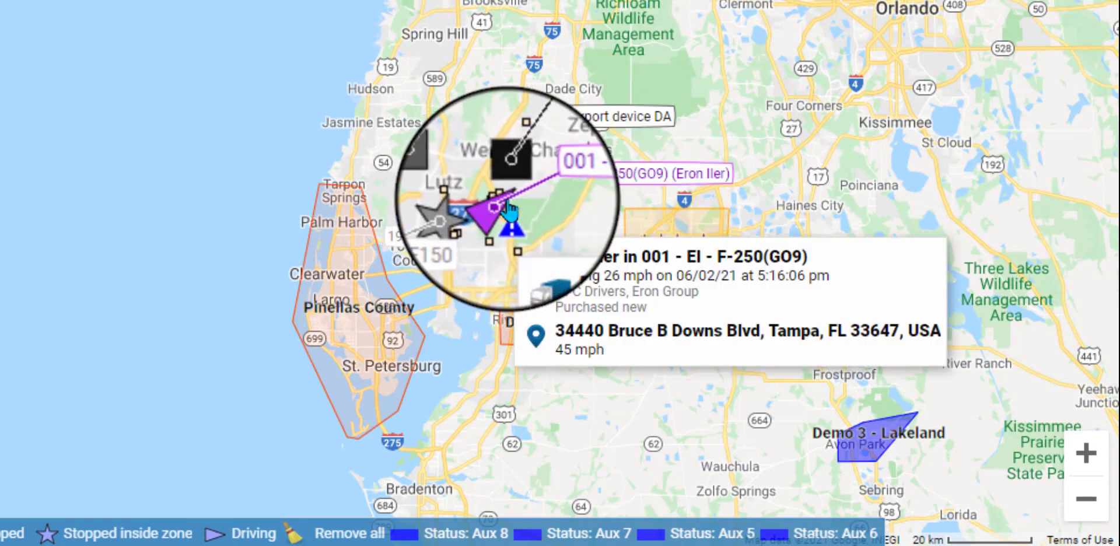
left_click(511, 221)
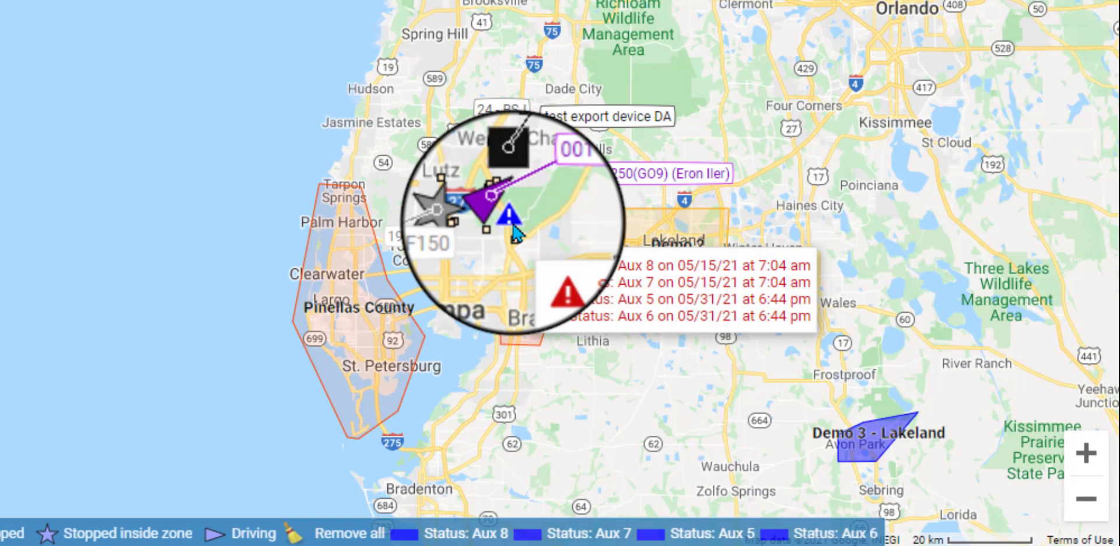
Step: Toggle the status legend markers, ending with all status markers hidden
scroll(514, 225, "up", 1)
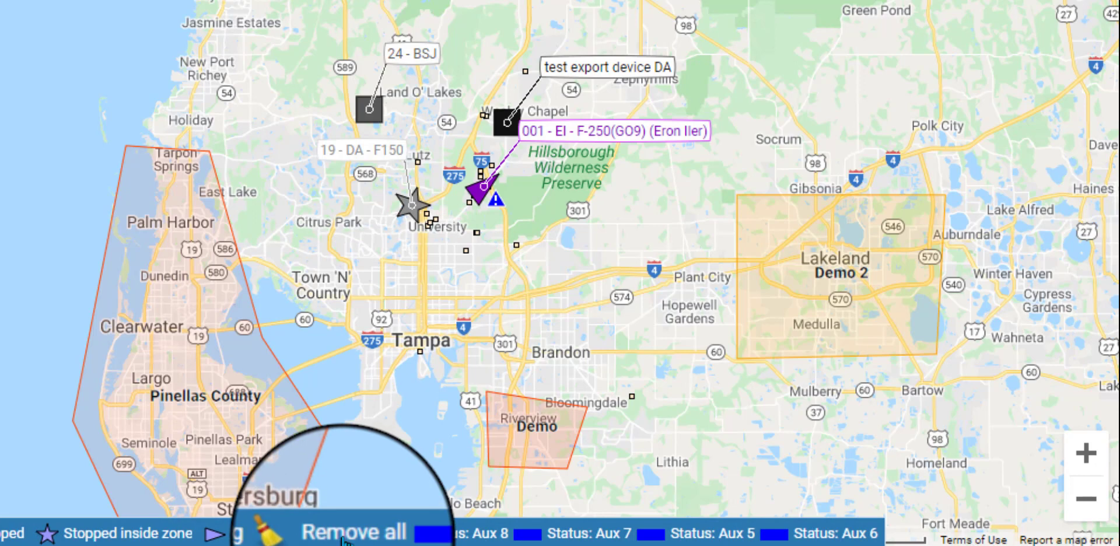
left_click(467, 536)
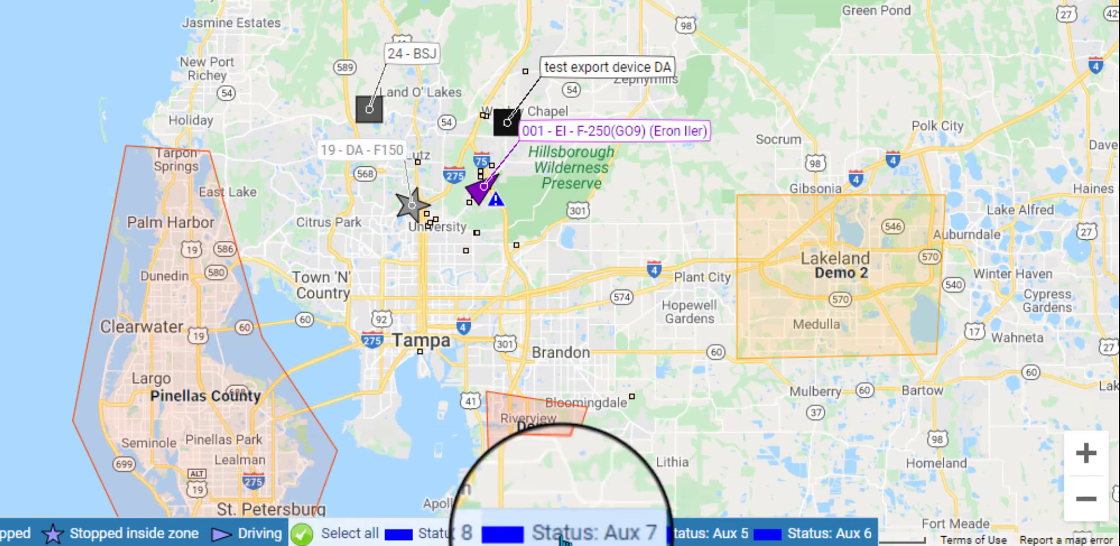
left_click(815, 540)
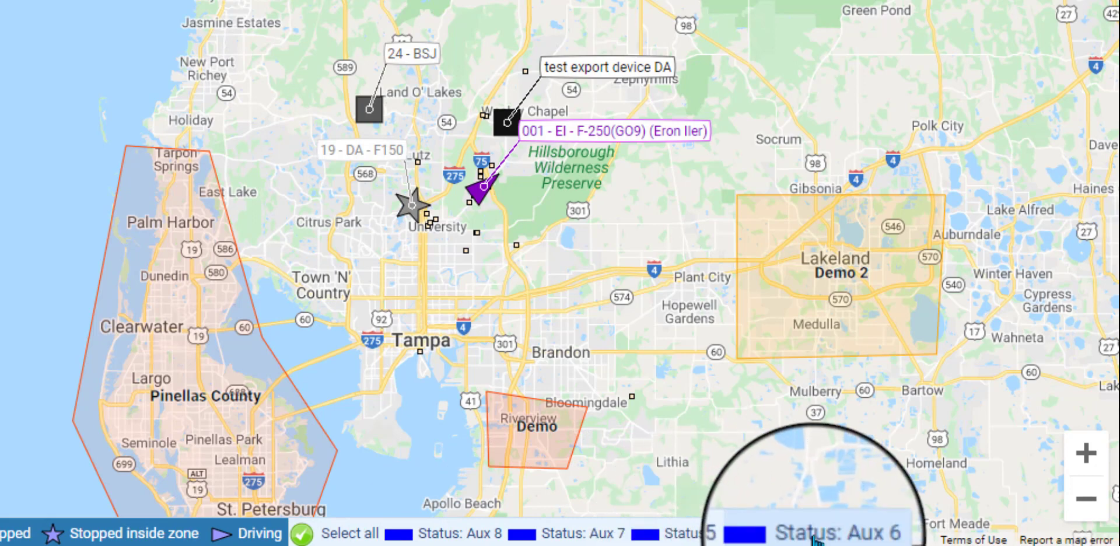
left_click(349, 537)
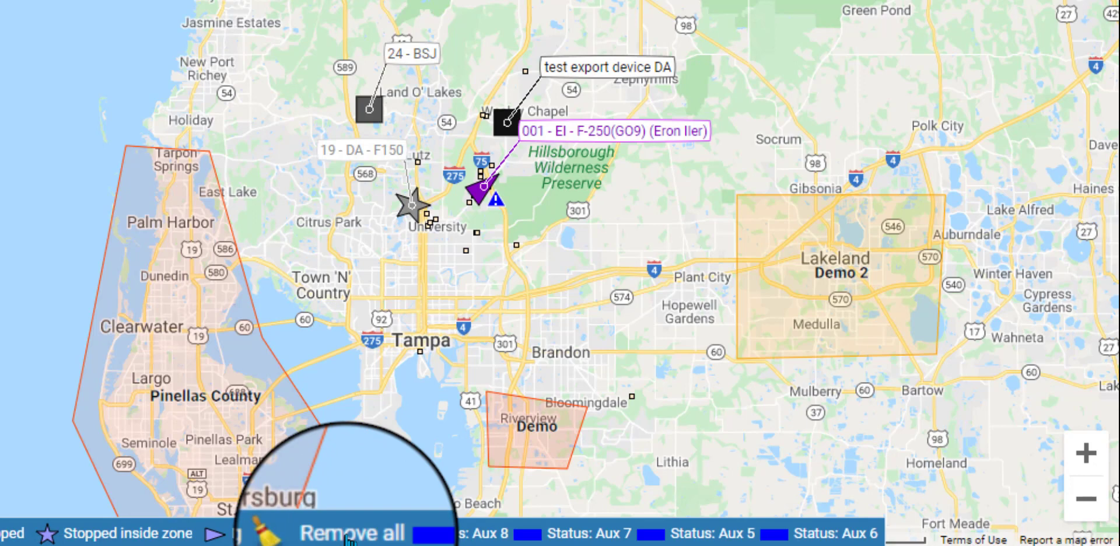
left_click(349, 537)
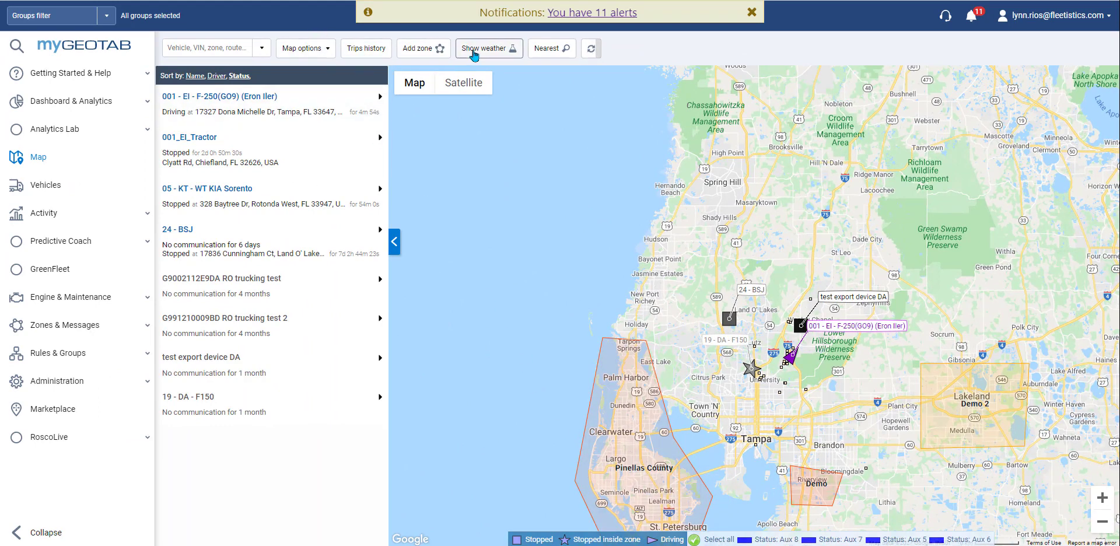
Step: Preview weather temperatures briefly, then turn on the live traffic layer
left_click(475, 50)
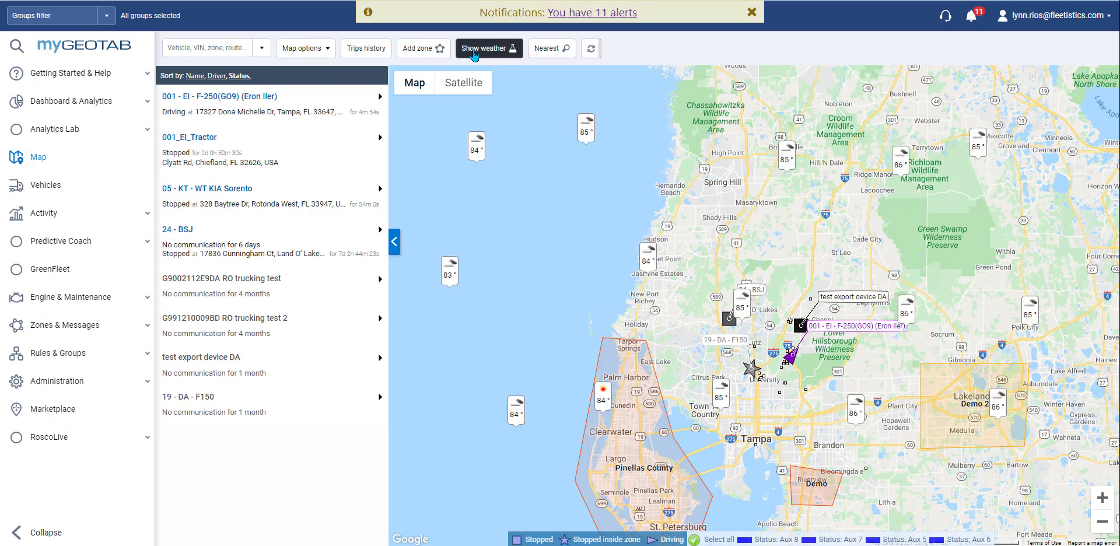
left_click(474, 53)
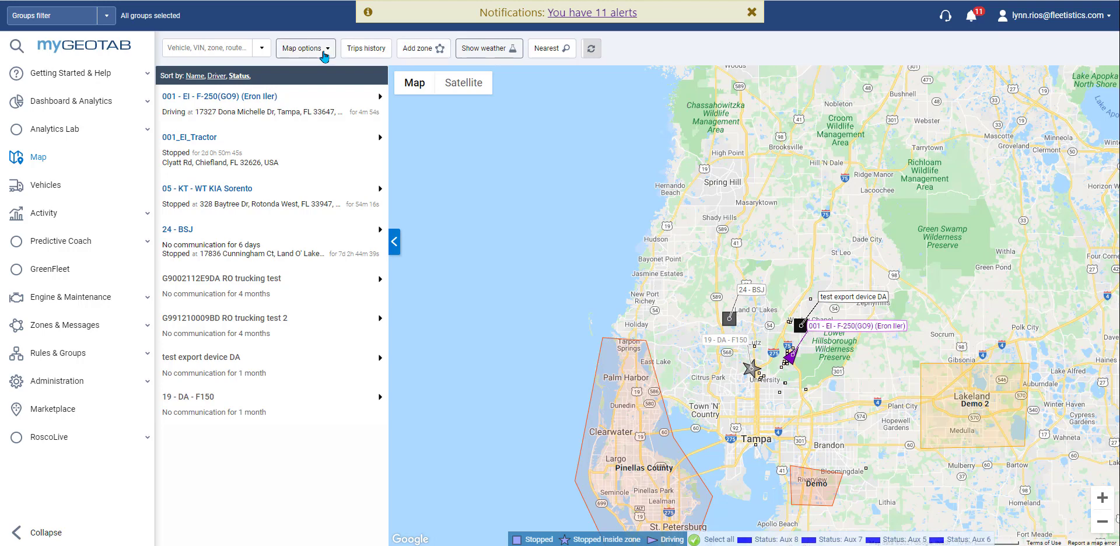
left_click(324, 52)
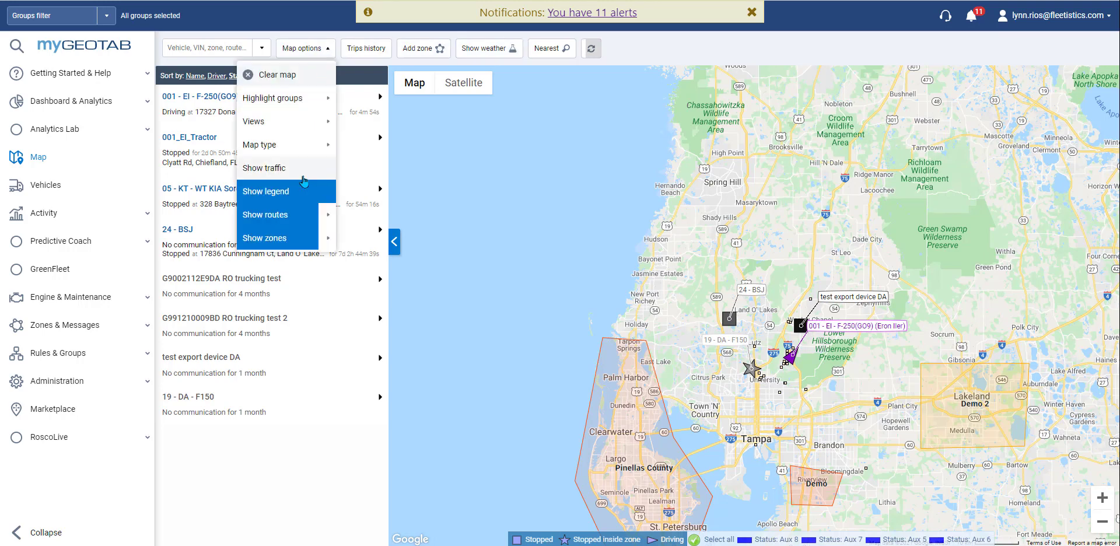
left_click(301, 175)
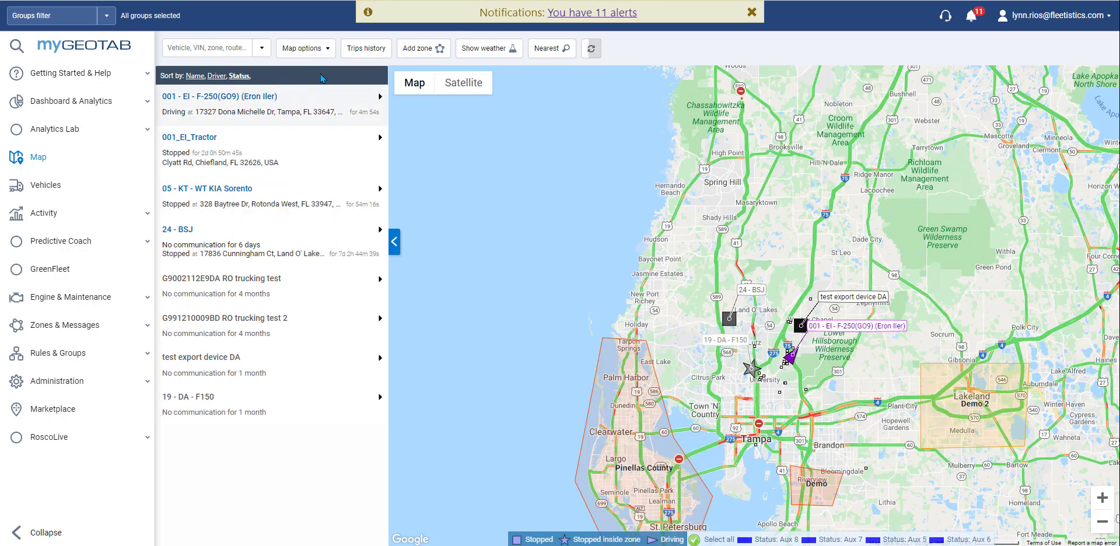
Step: Review the map display options and pan the map to the area south of Tampa
left_click(325, 51)
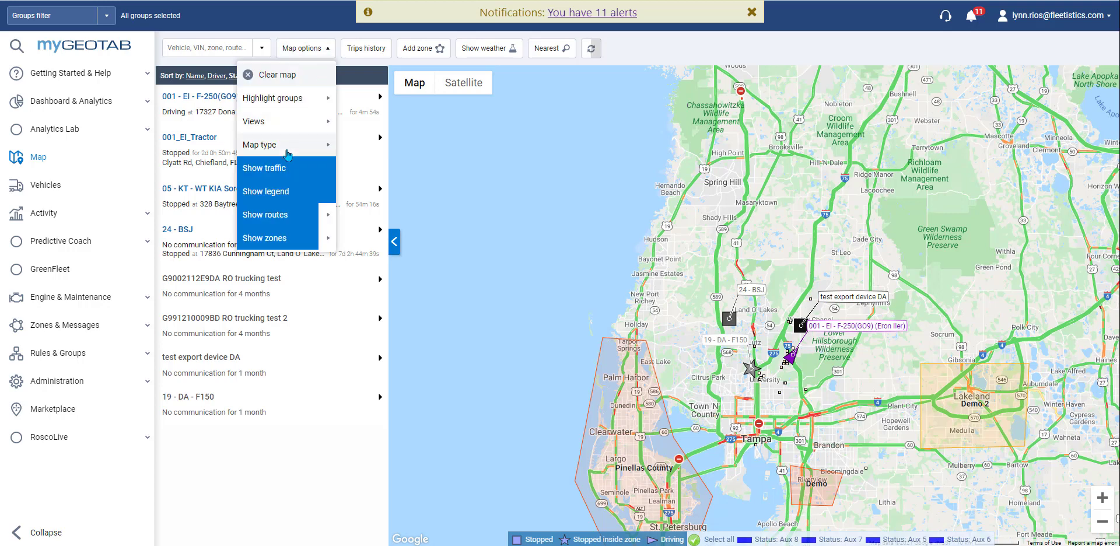
mouse_move(288, 146)
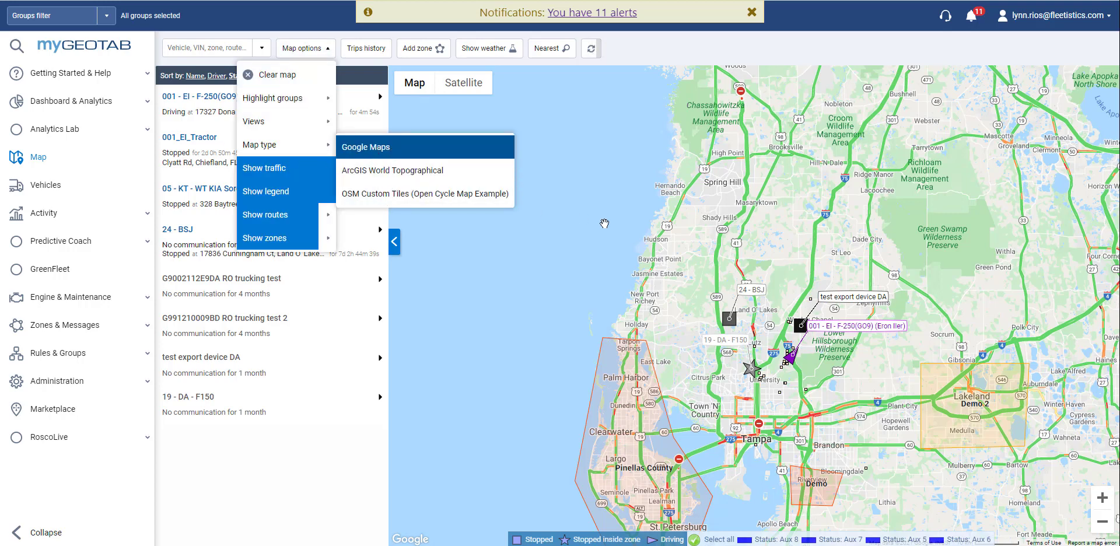
left_click(631, 227)
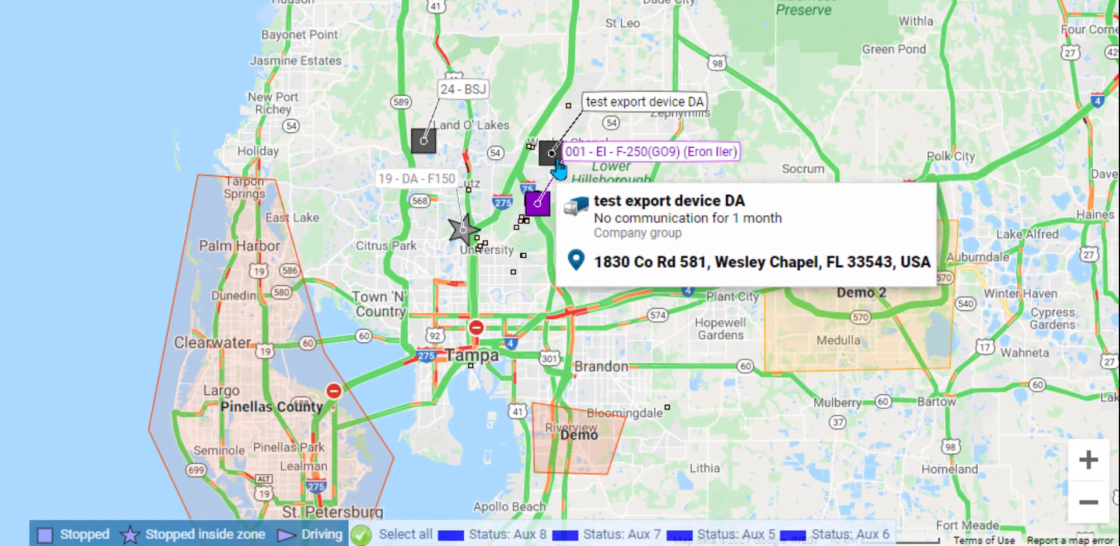
mouse_move(793, 358)
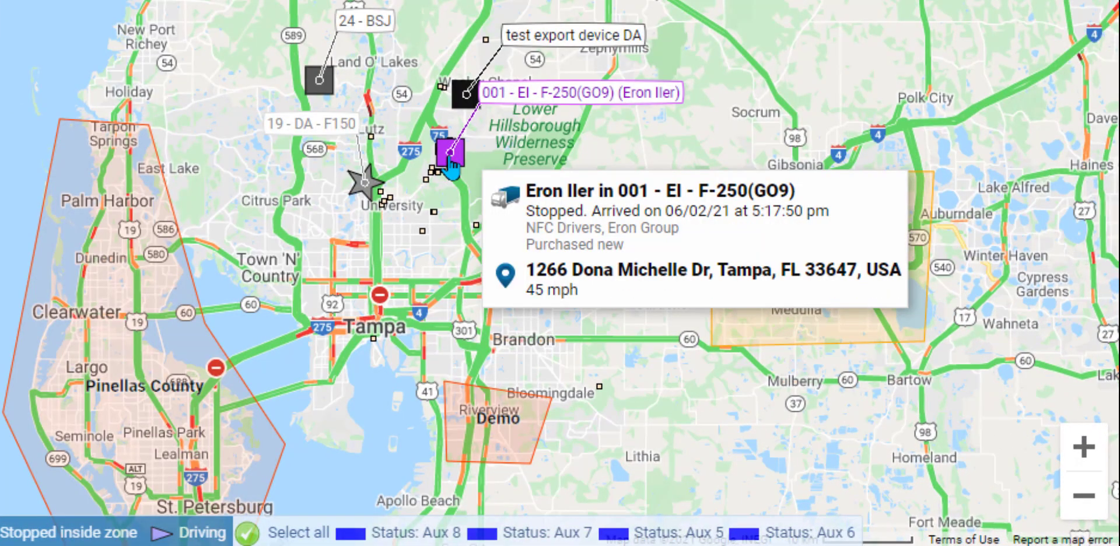
mouse_move(359, 192)
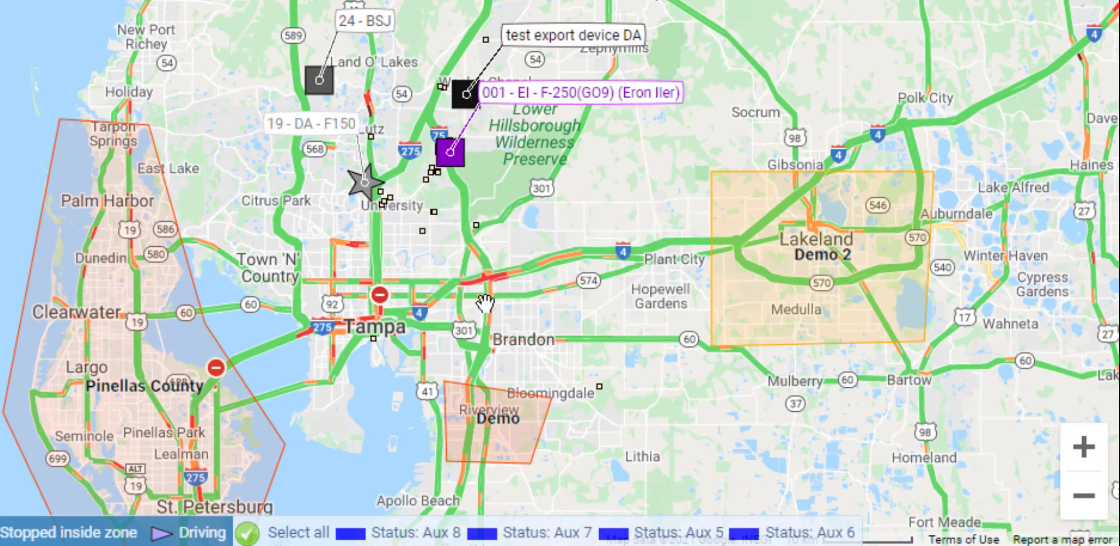
left_click_drag(475, 305, 467, 130)
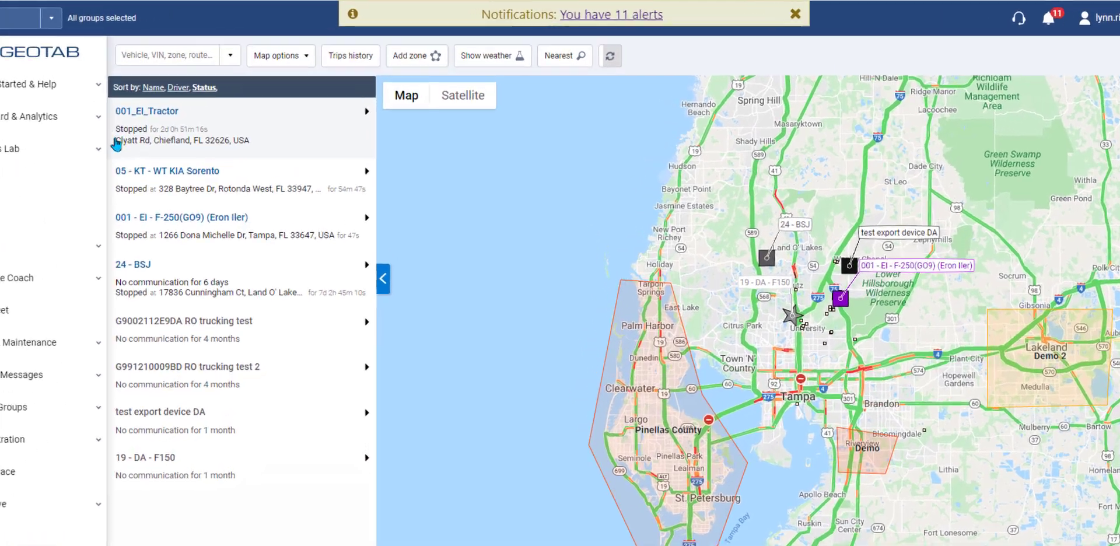
Step: Show the 06/02/21 Trips History and check the vehicle and driver filter list
left_click(346, 57)
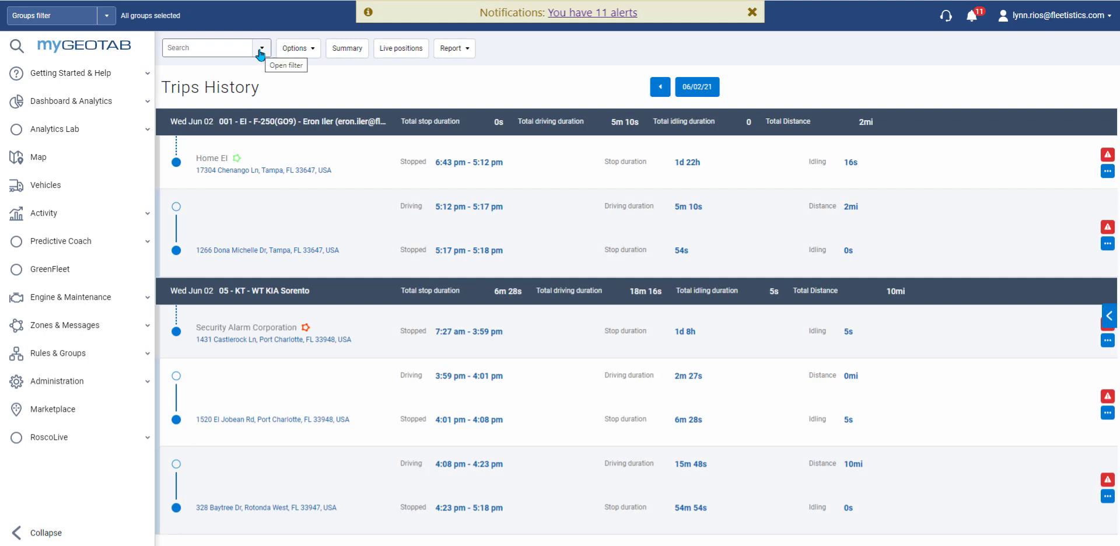
left_click(260, 51)
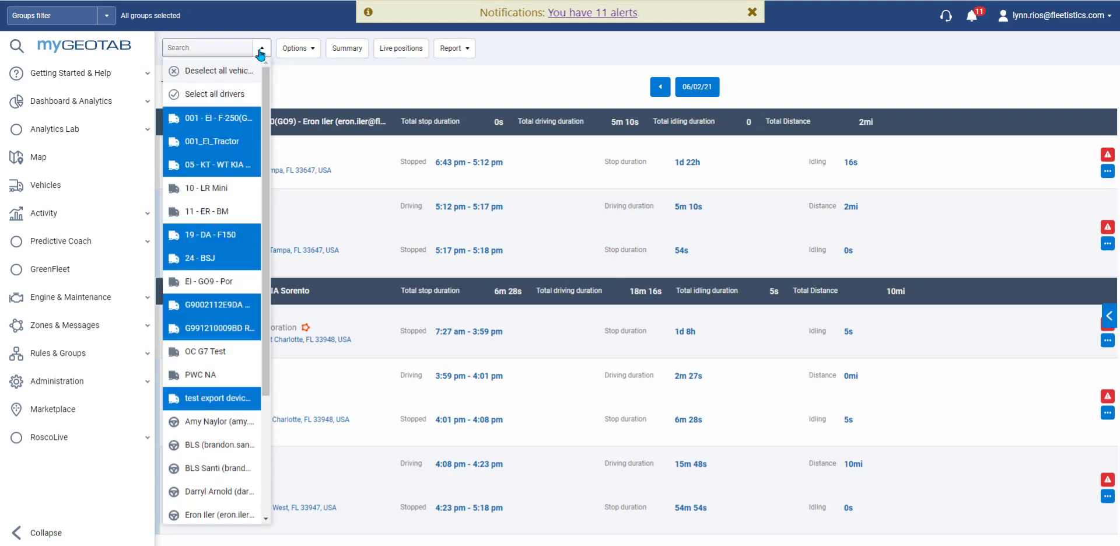
left_click(261, 52)
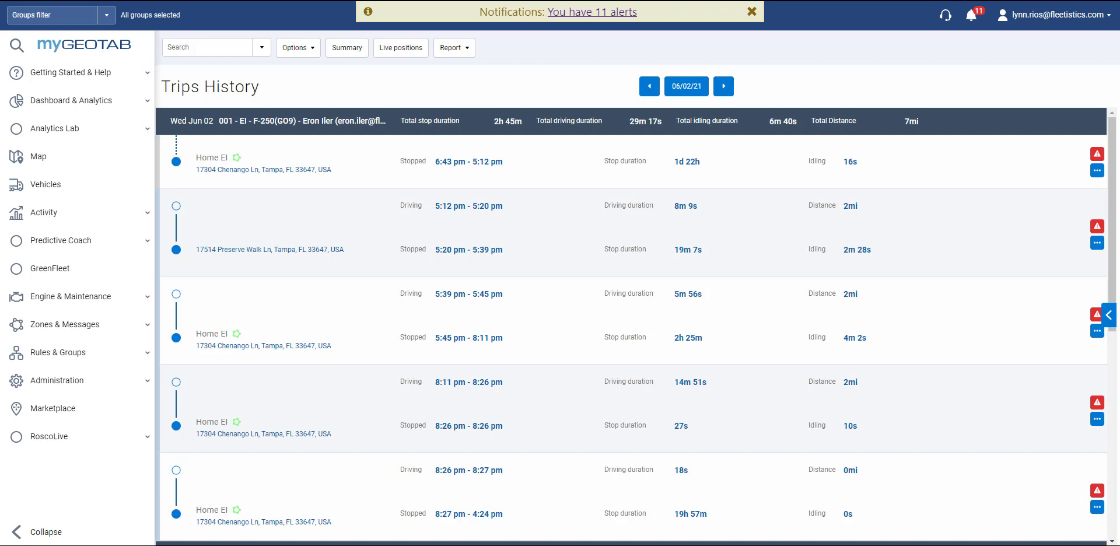
left_click(298, 51)
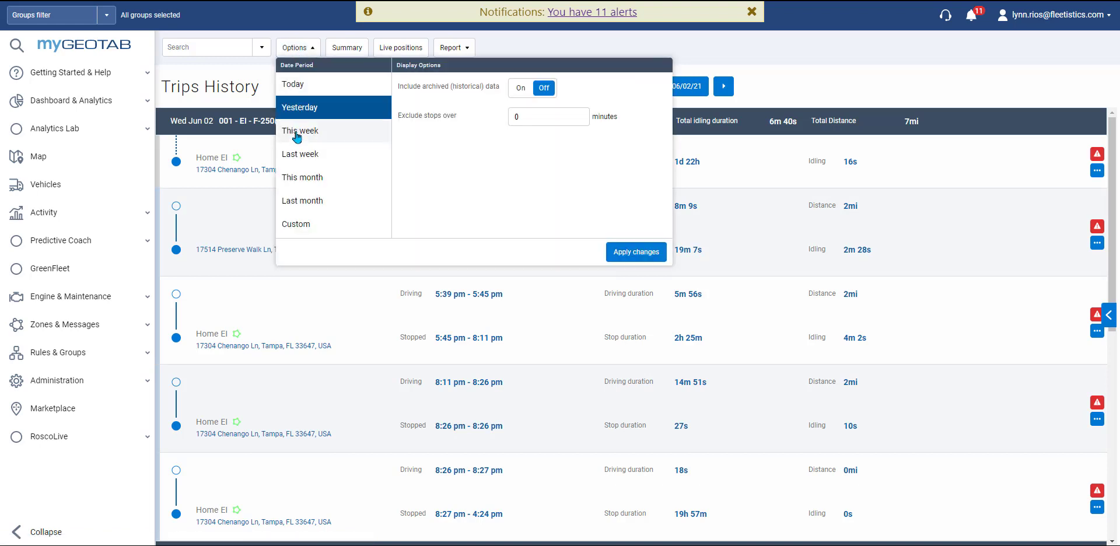
Step: Try last week, then set Trips History to This week with archived data left excluded
left_click(295, 159)
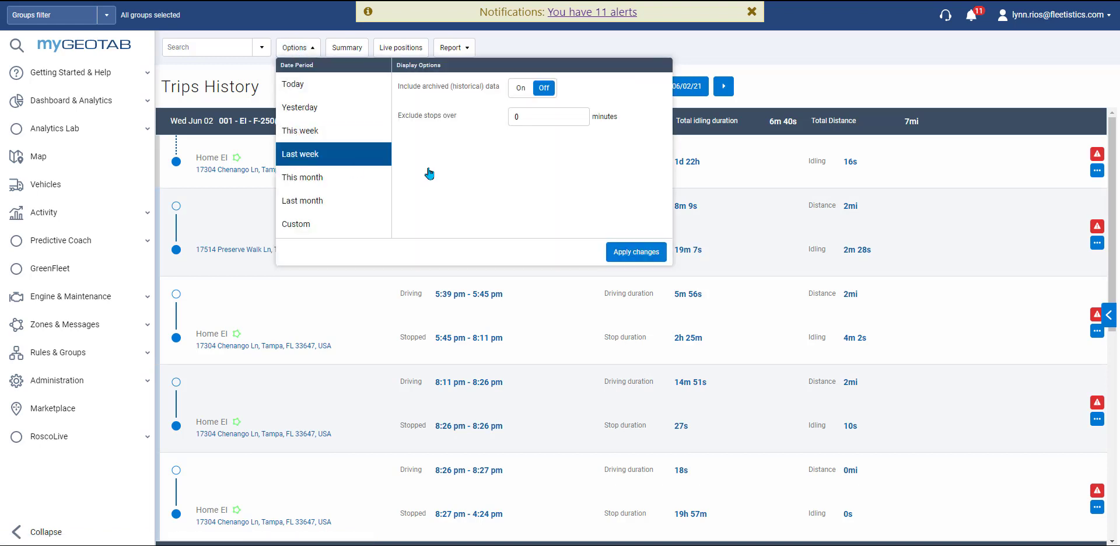
left_click(634, 254)
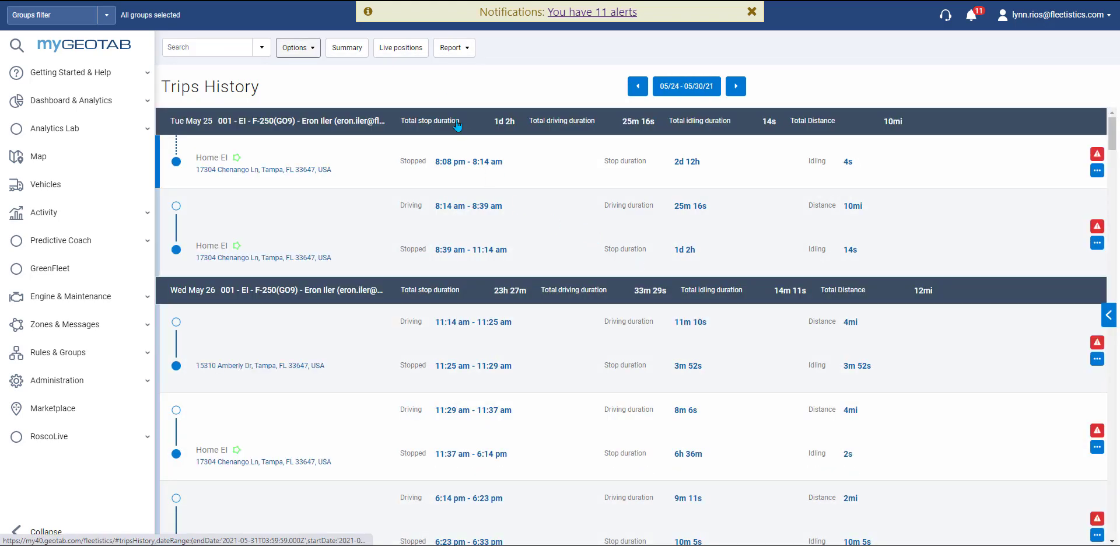
left_click(312, 50)
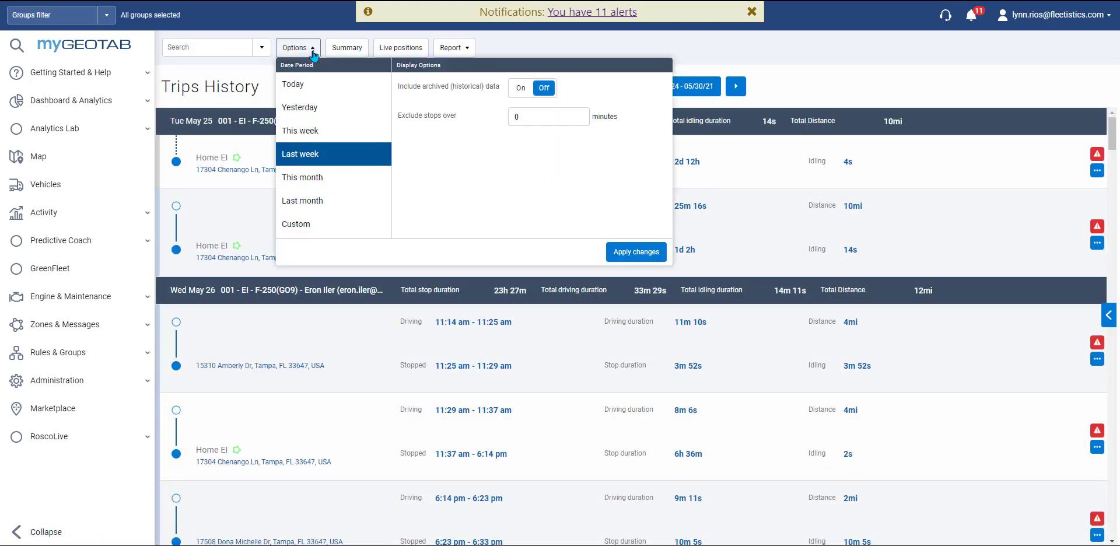
left_click(518, 89)
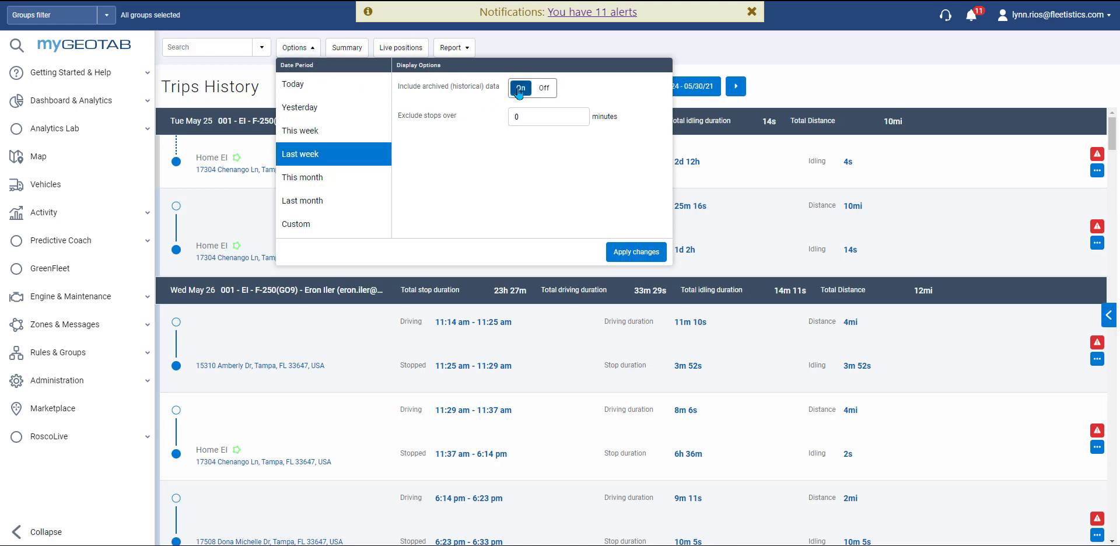
left_click(544, 88)
left_click(344, 135)
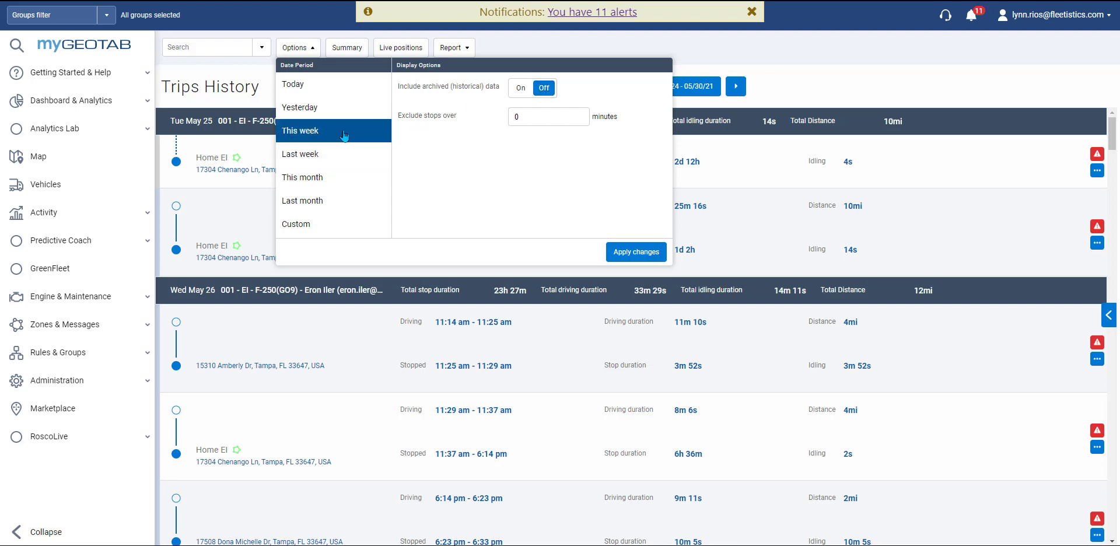
left_click(620, 257)
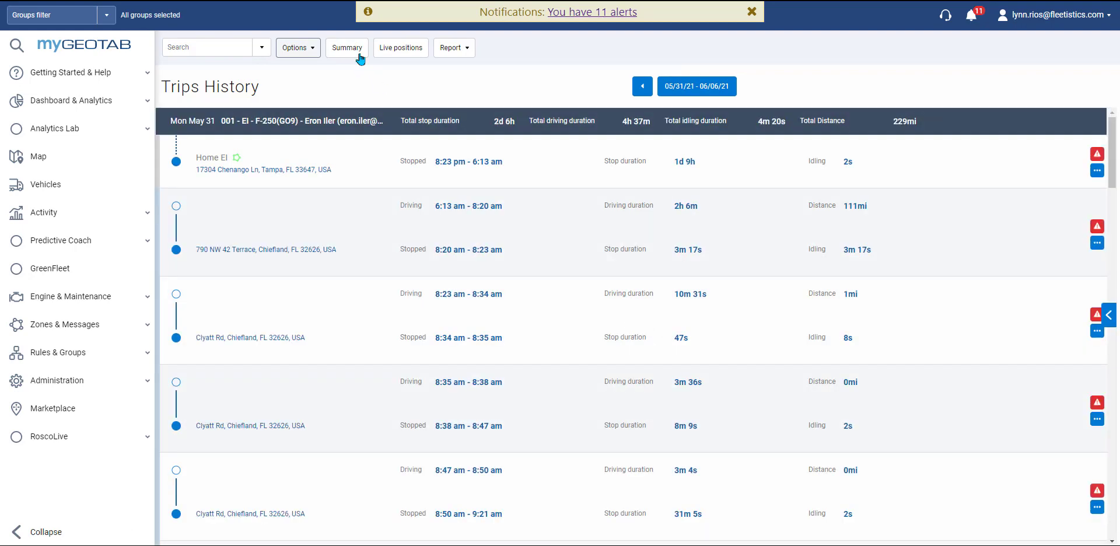
left_click(350, 51)
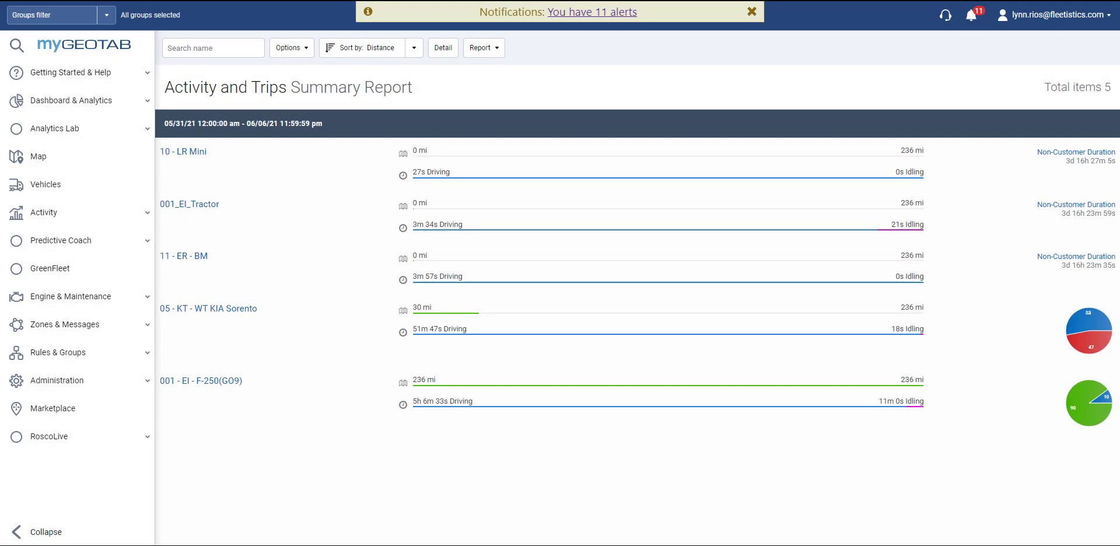
left_click(448, 54)
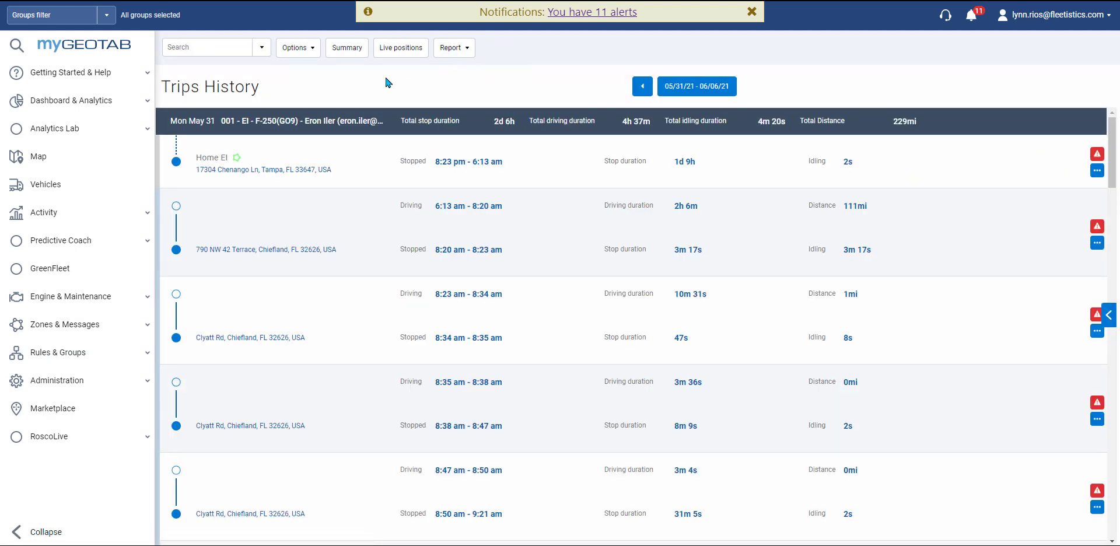
Step: Check live vehicle positions on the map, then go back to the 06/02/21 Trips History list
left_click(400, 48)
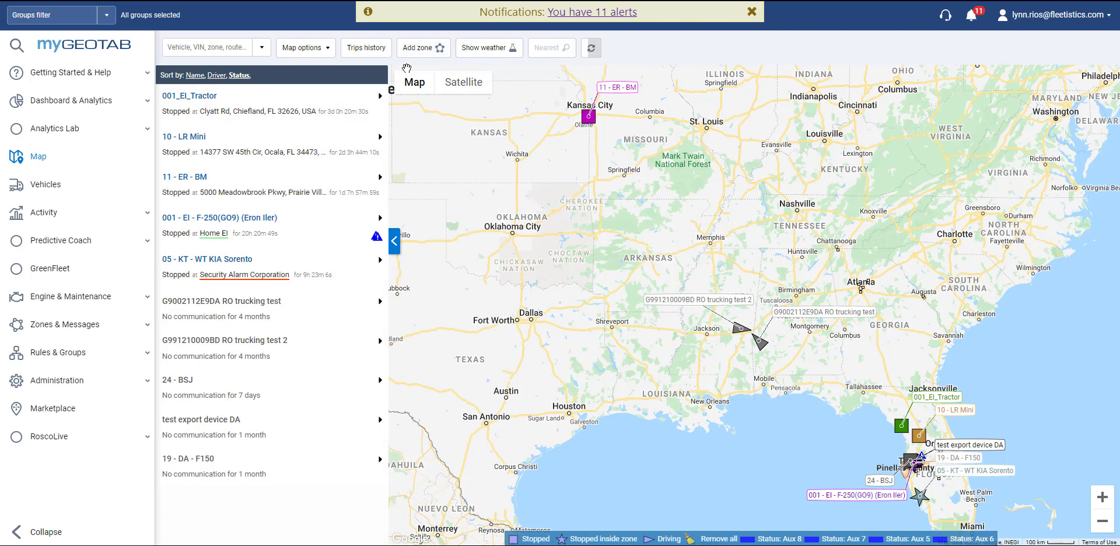
left_click(369, 53)
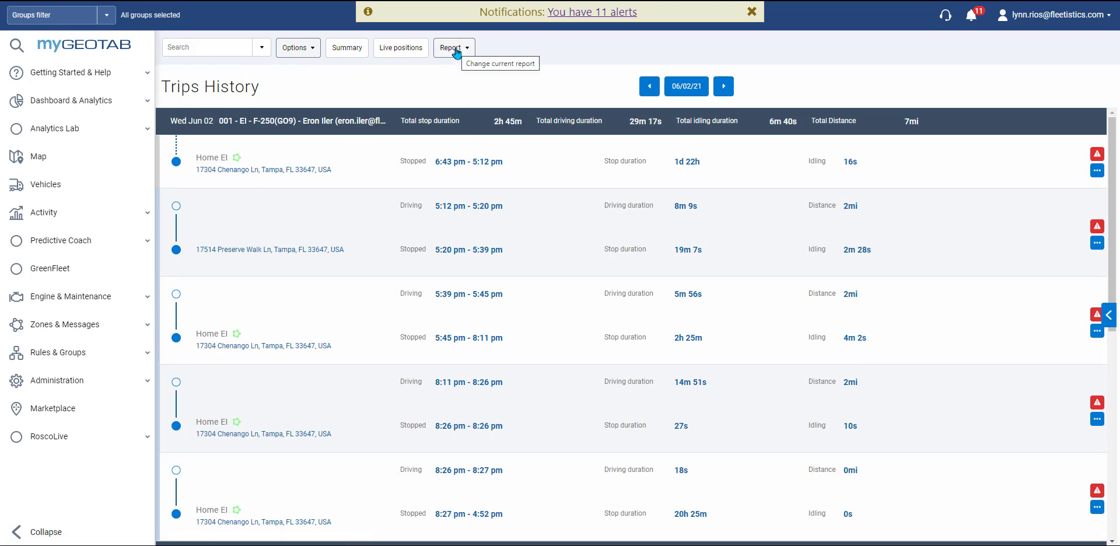
Step: Review the report formats and download the 06/02/21 trips as an Excel Trips Detail Report
left_click(456, 51)
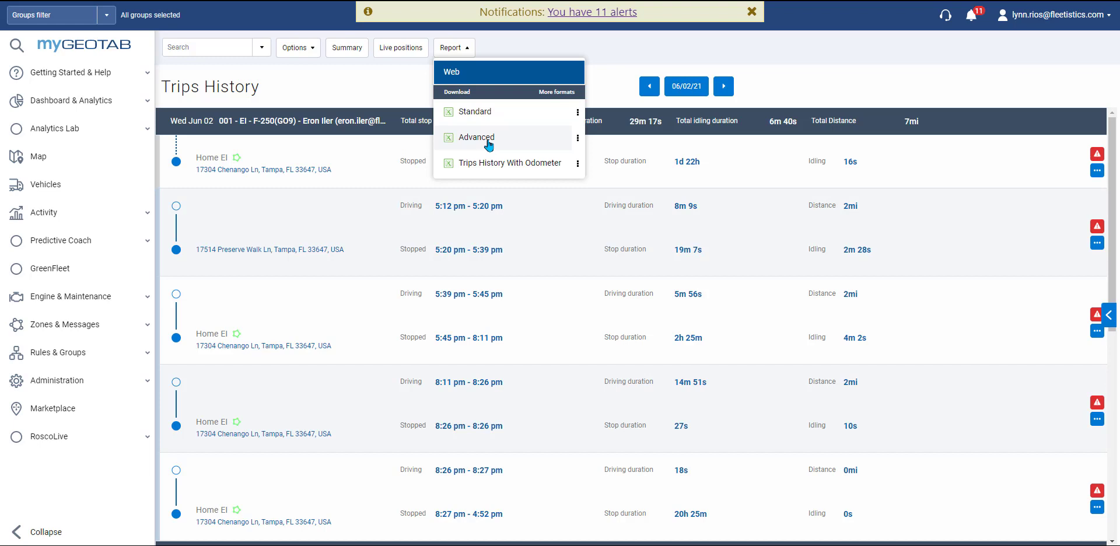
left_click(578, 140)
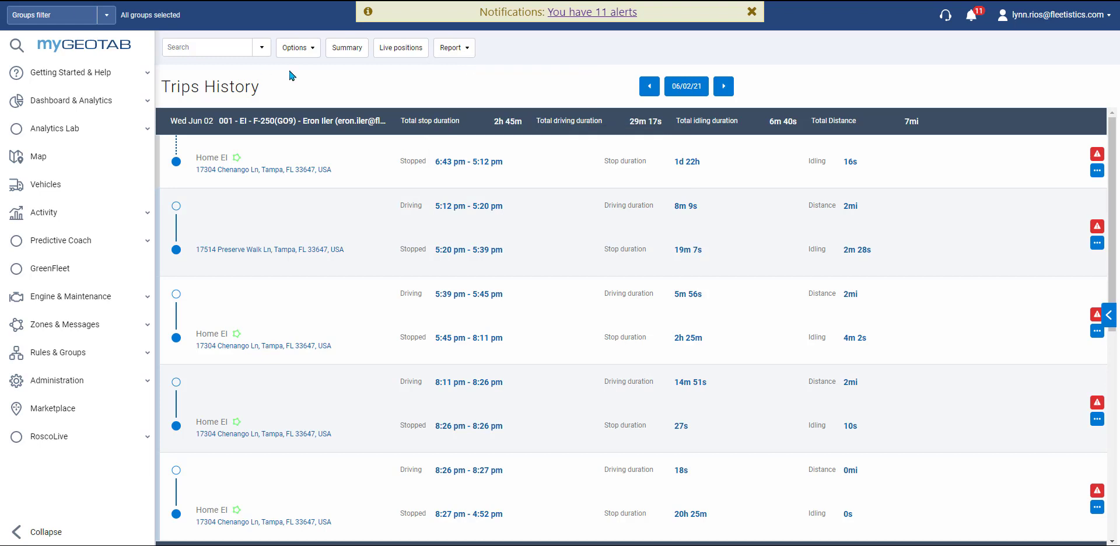
left_click(451, 50)
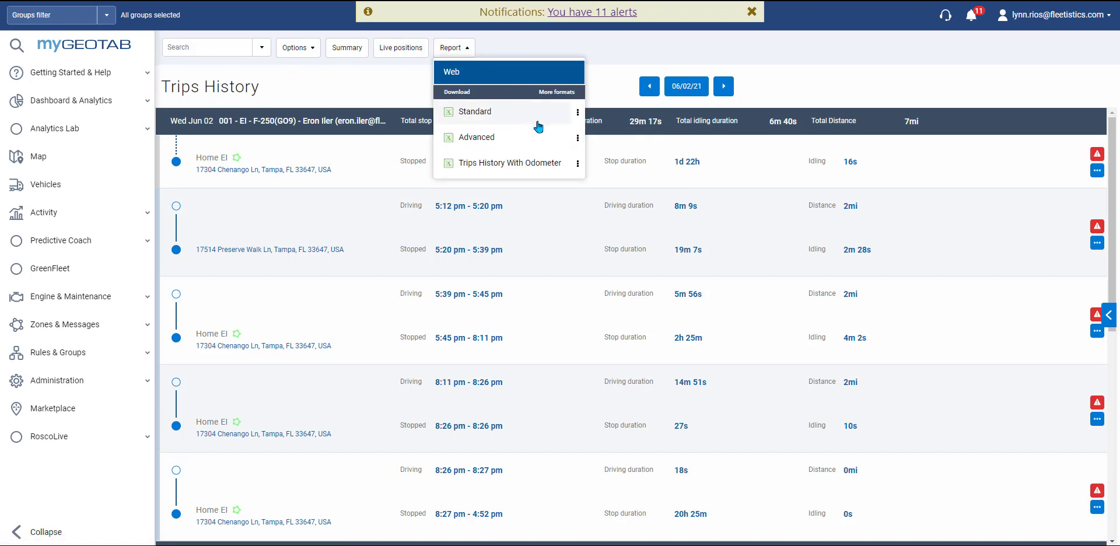
left_click(564, 140)
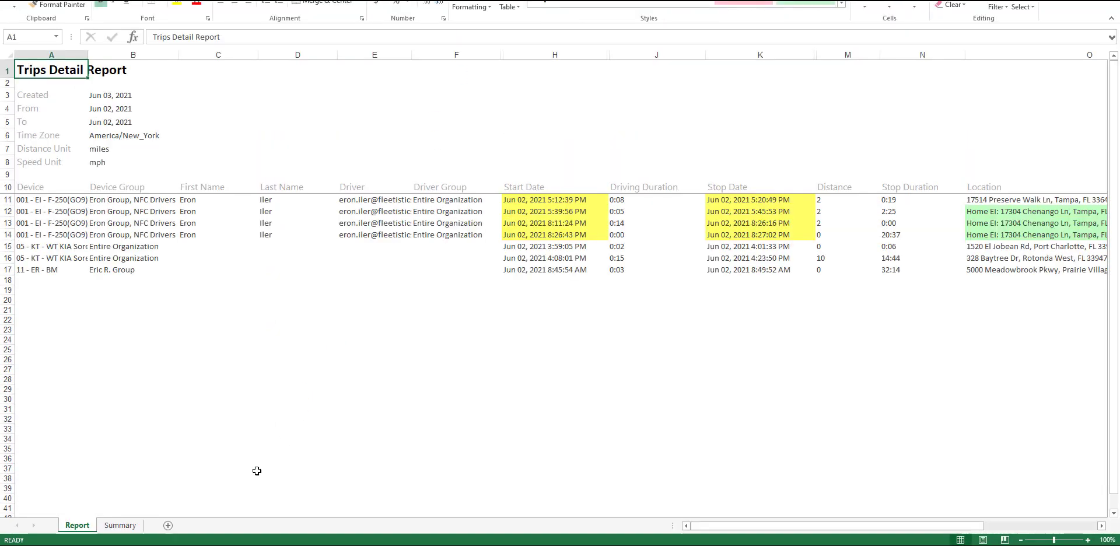
Step: Unhide the hidden Data sheet in the Trips Detail Report workbook, ending on the Report sheet
left_click(126, 525)
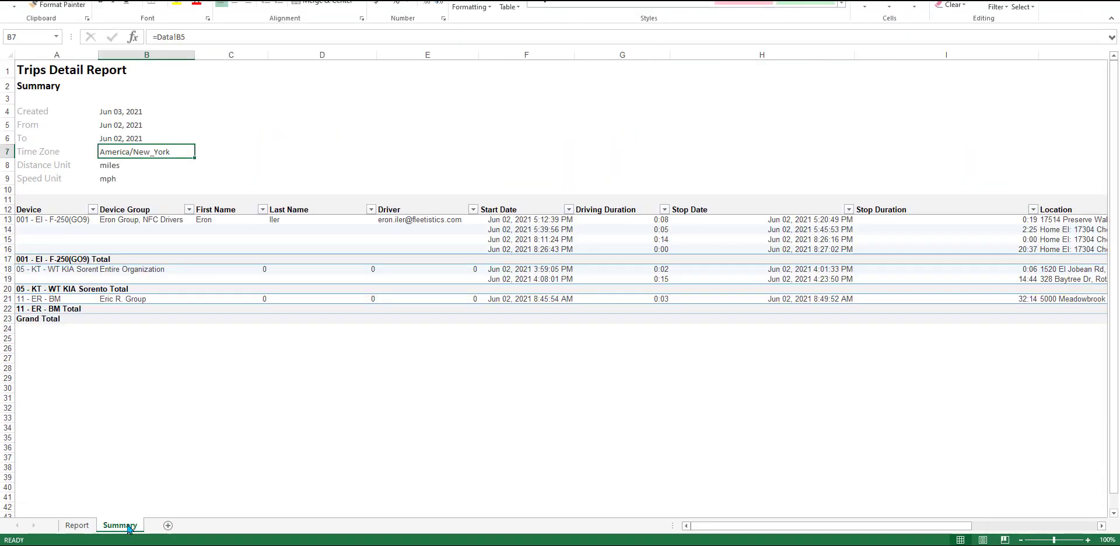
left_click(78, 526)
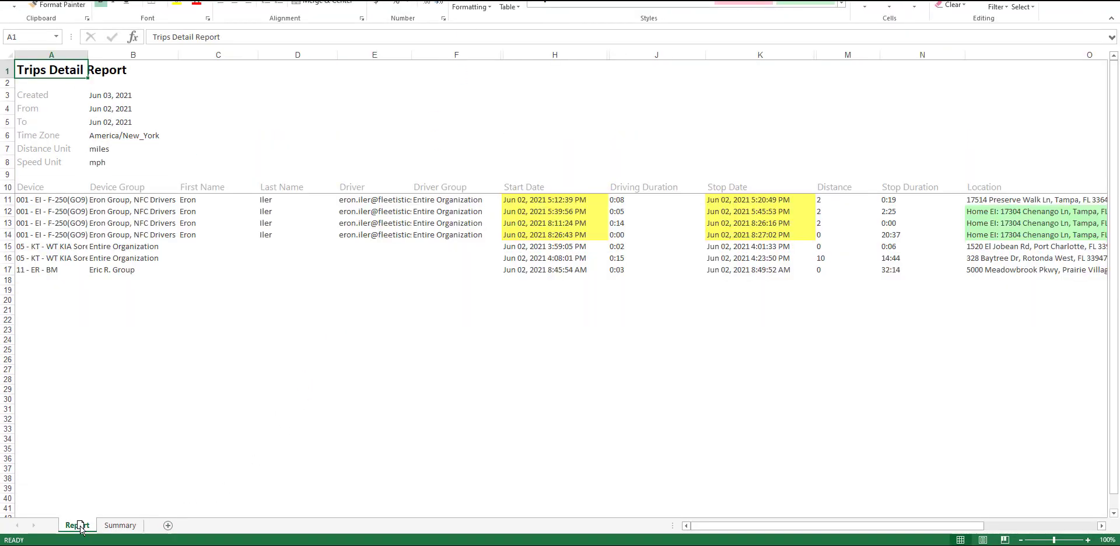
right_click(81, 527)
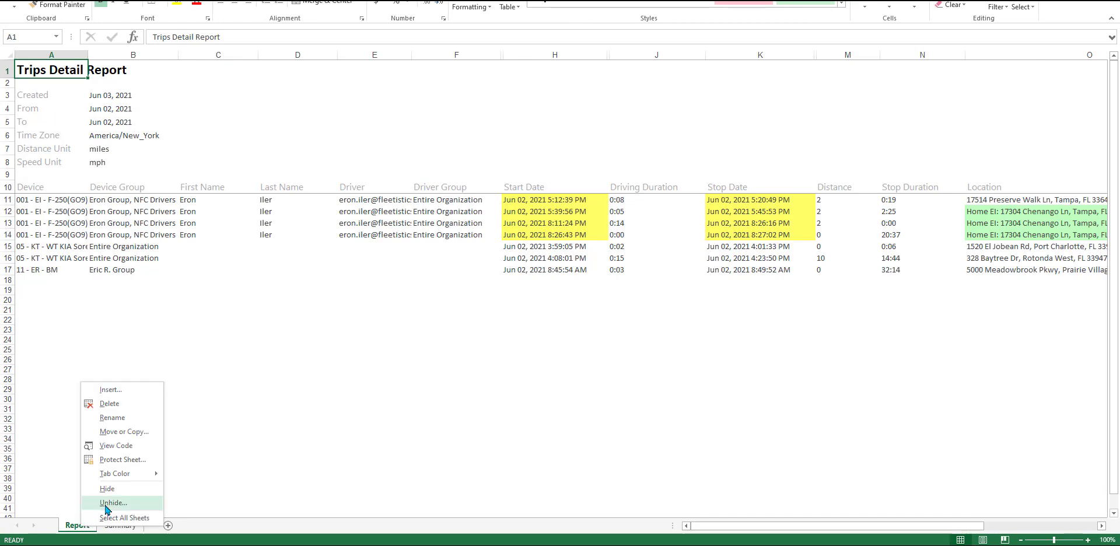
left_click(108, 504)
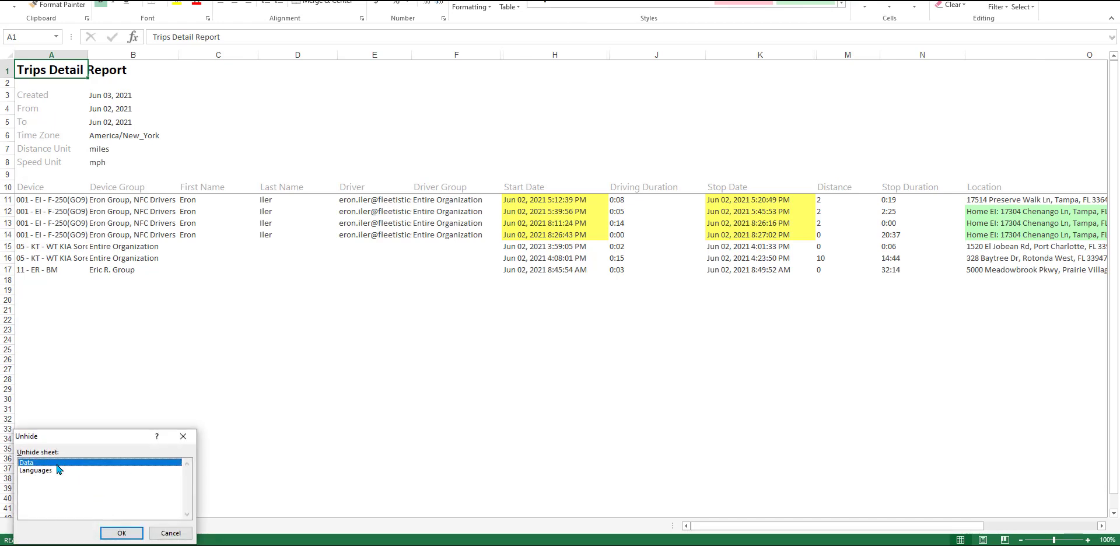
left_click(117, 532)
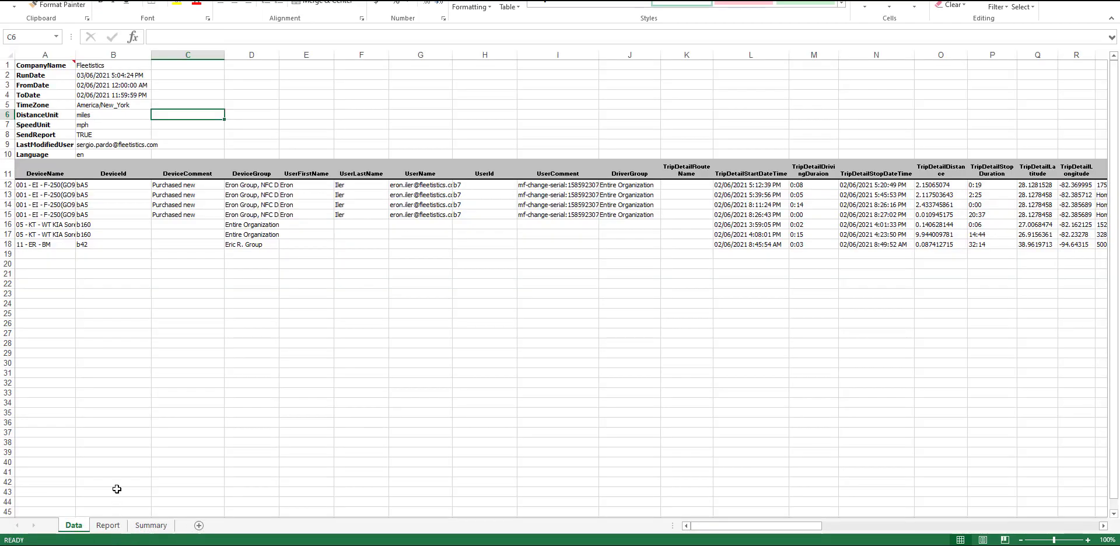
left_click(114, 528)
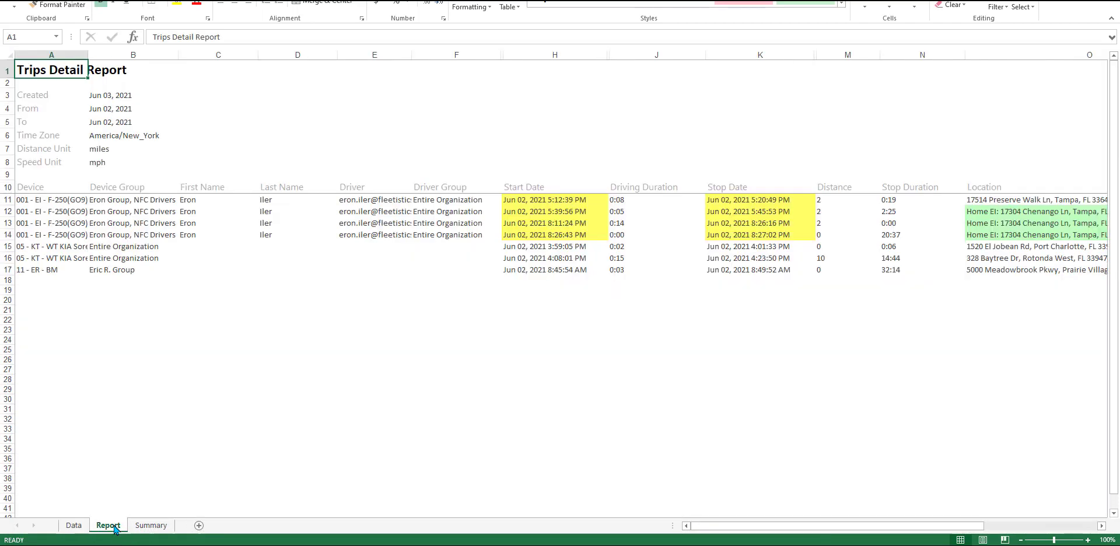
Step: Uncheck Device Group and Driver in the Summary sheet's PivotTable Fields list
left_click(150, 525)
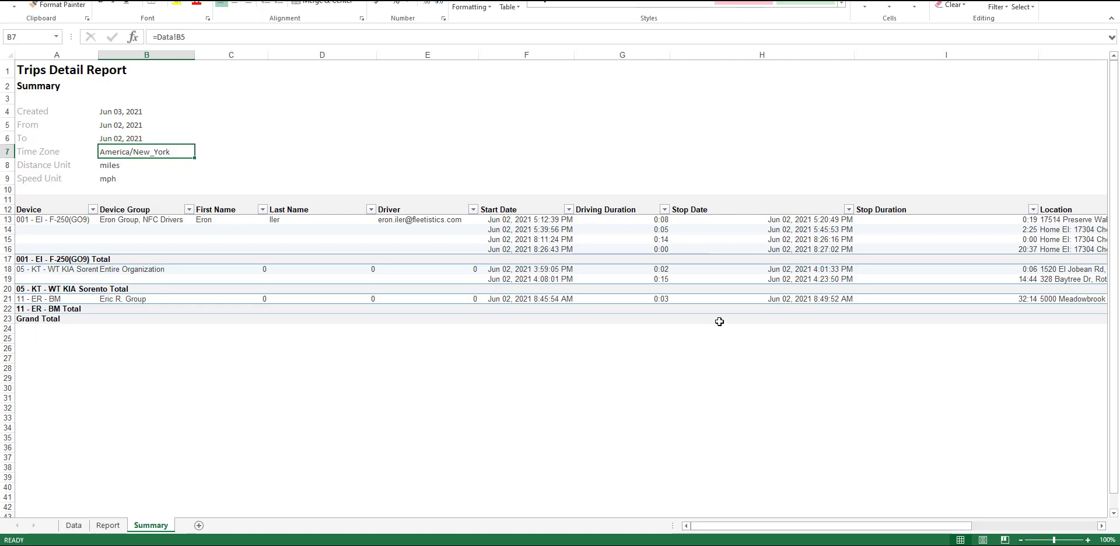
left_click(984, 203)
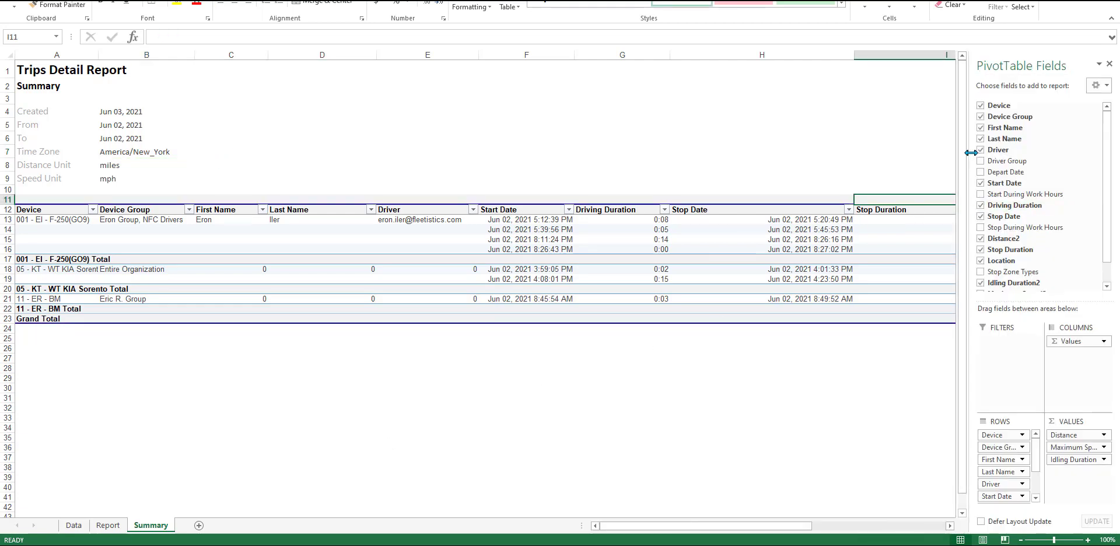
left_click(980, 116)
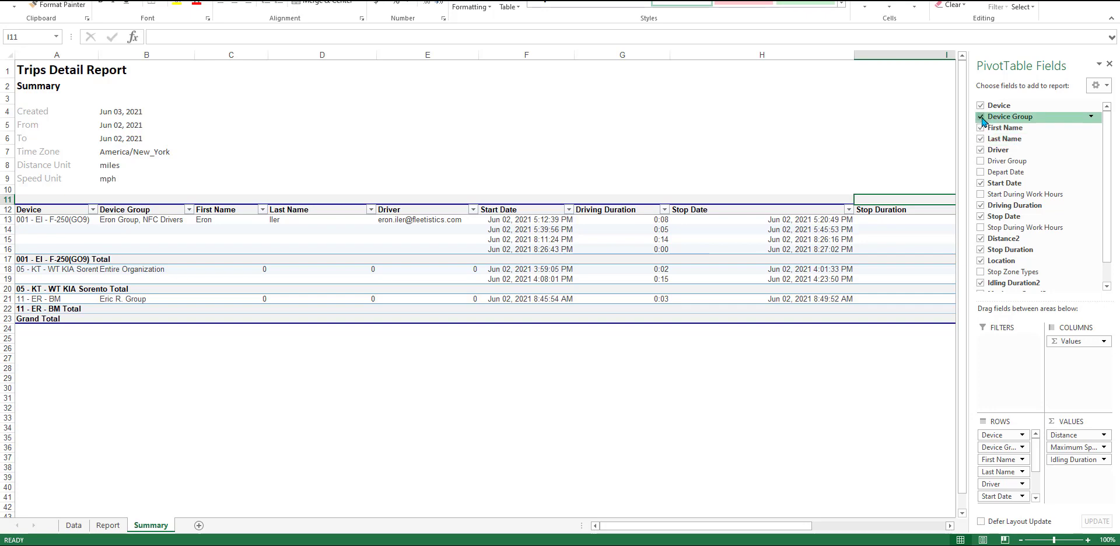
left_click(979, 150)
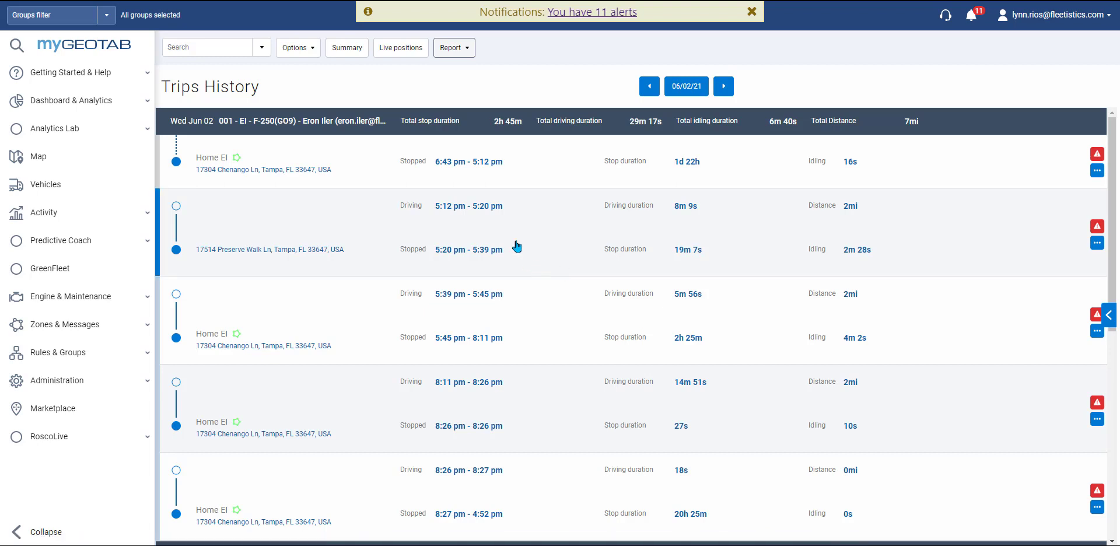
Step: In the Vehicles list, add the Rate plan, Engine hours and Comments columns and move Current driver beside Name
left_click(466, 52)
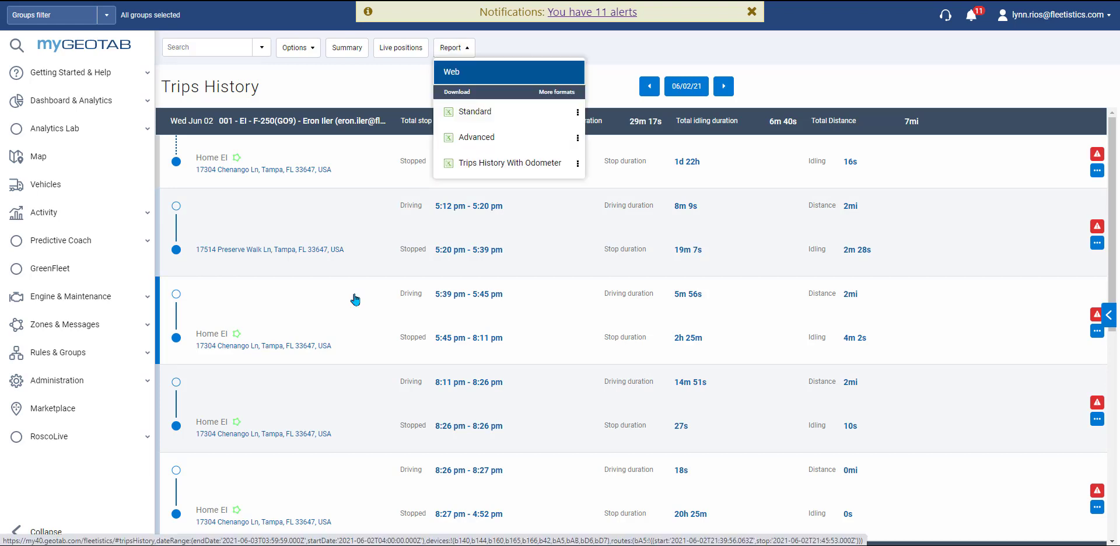
left_click(77, 187)
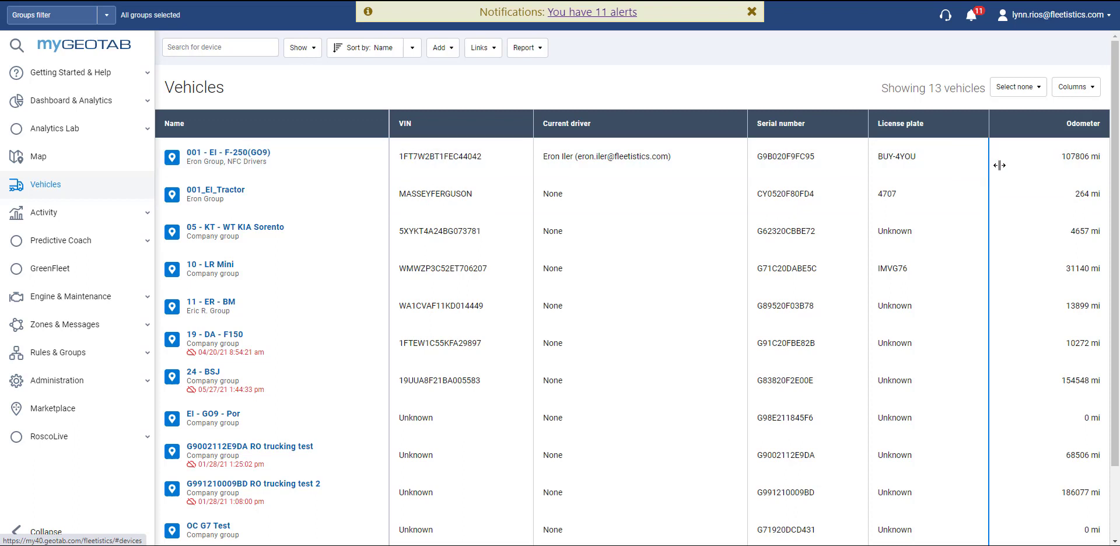
left_click(1095, 87)
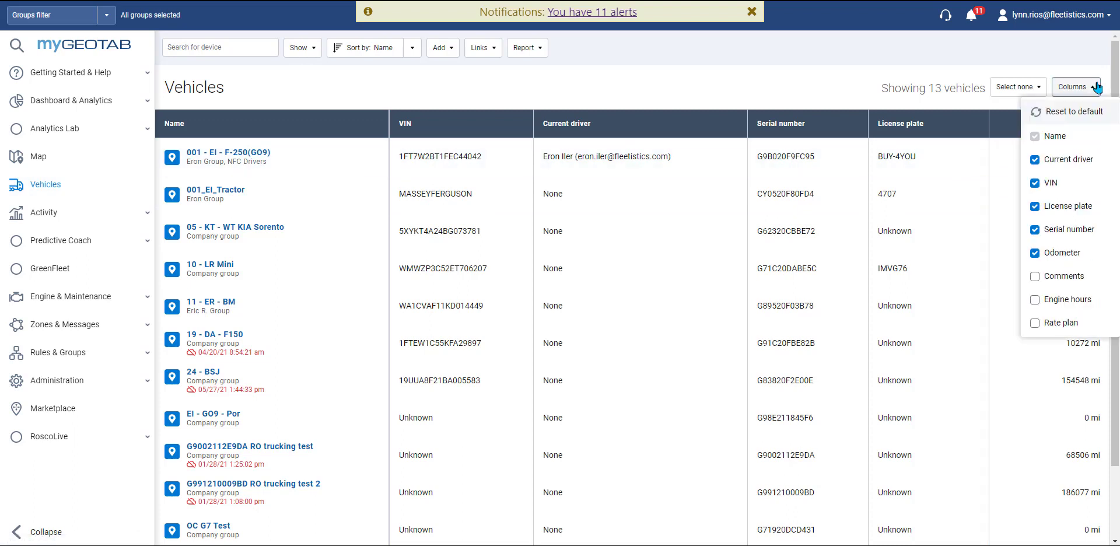
left_click(1035, 323)
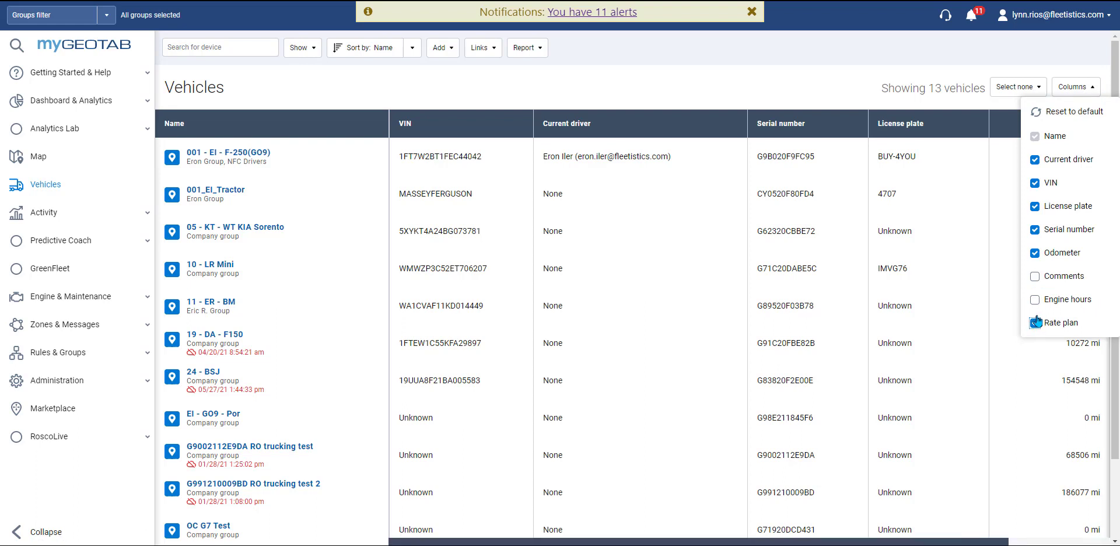
left_click(1035, 300)
left_click(1034, 277)
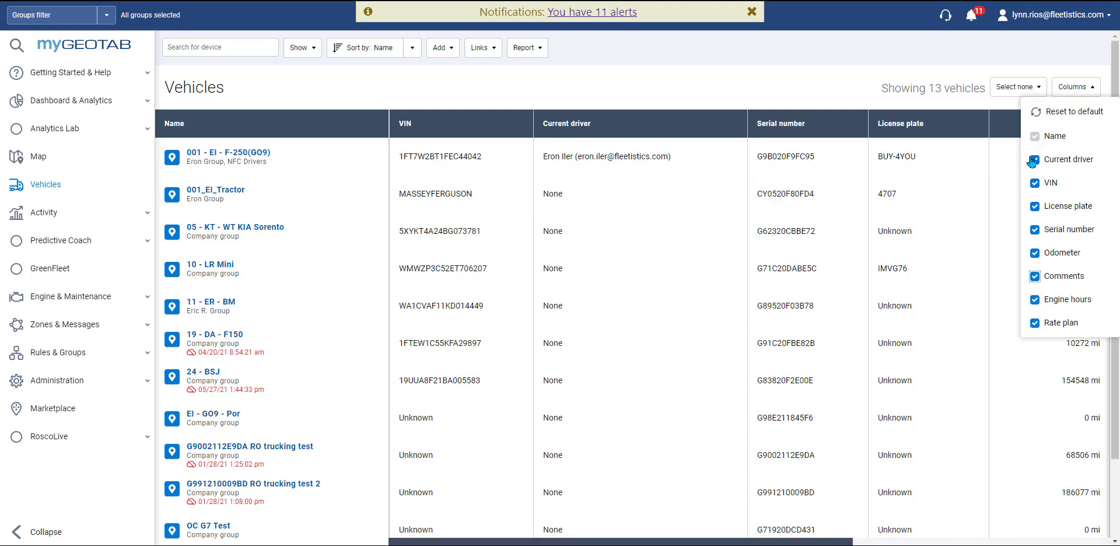
left_click(817, 72)
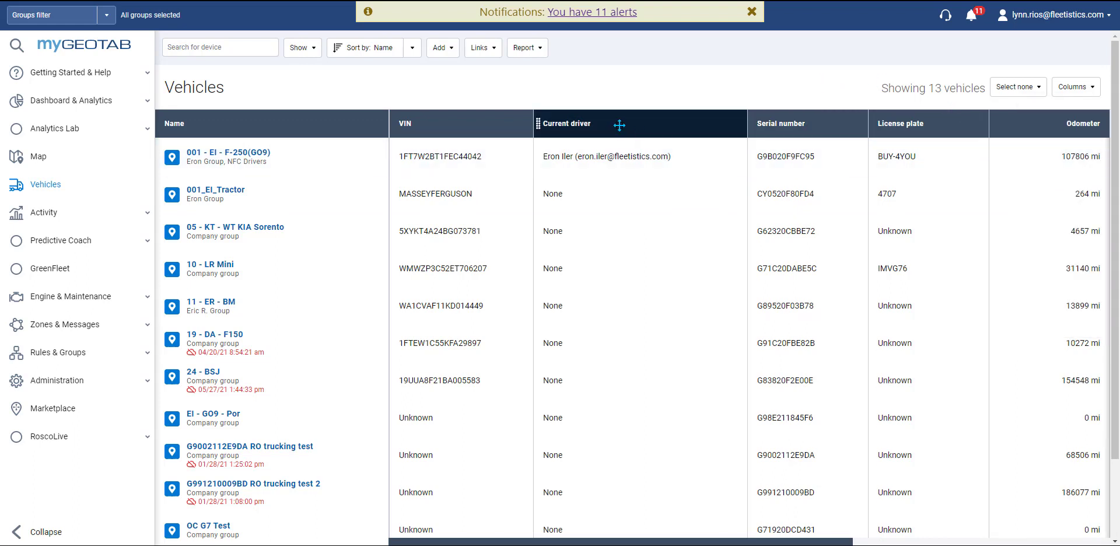
left_click_drag(616, 124, 455, 127)
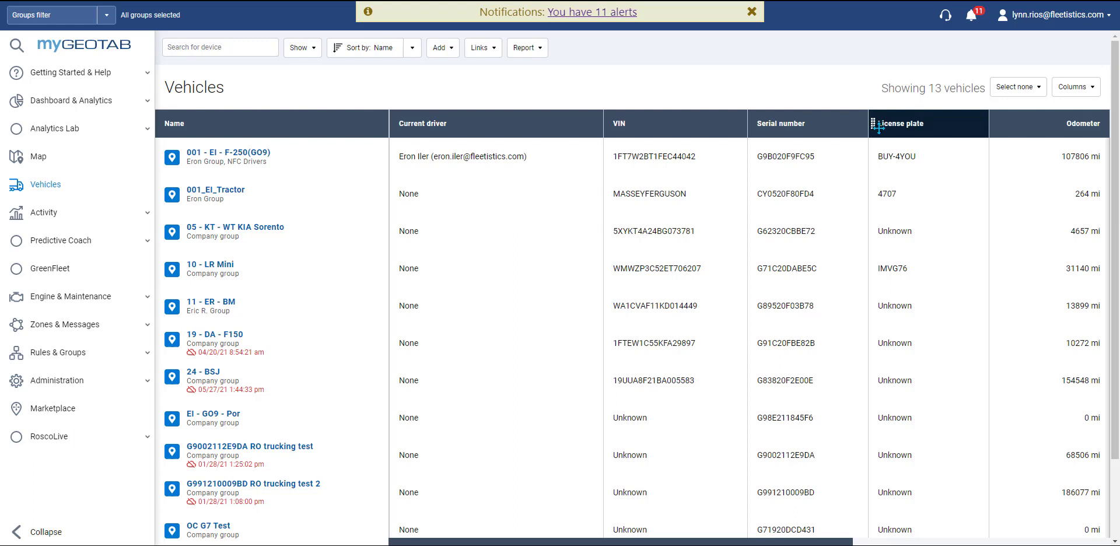
Step: Leave the sort order unchanged and hide the Rate plan, Engine hours and Comments columns again
left_click(412, 49)
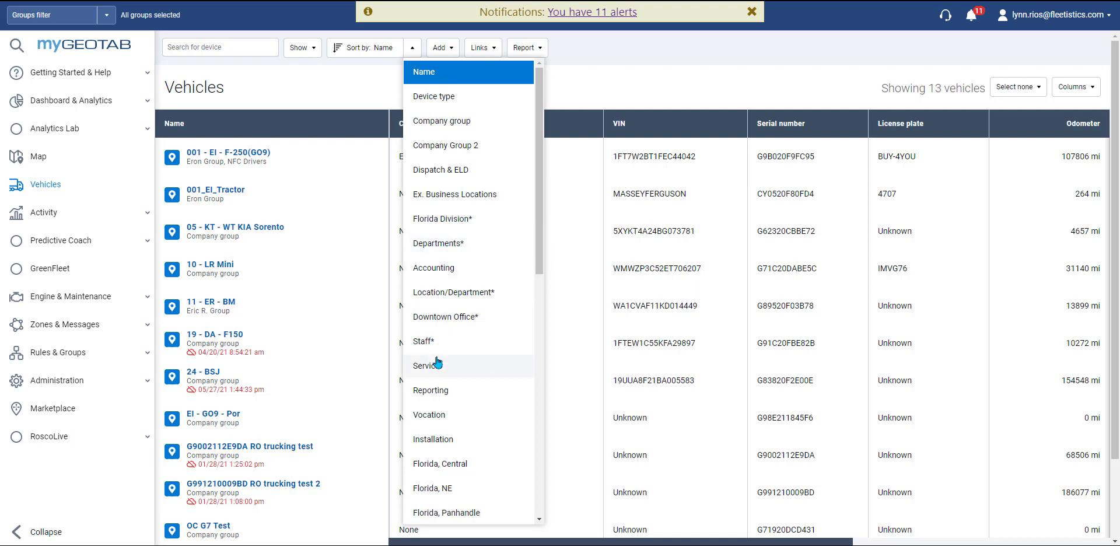
left_click(590, 84)
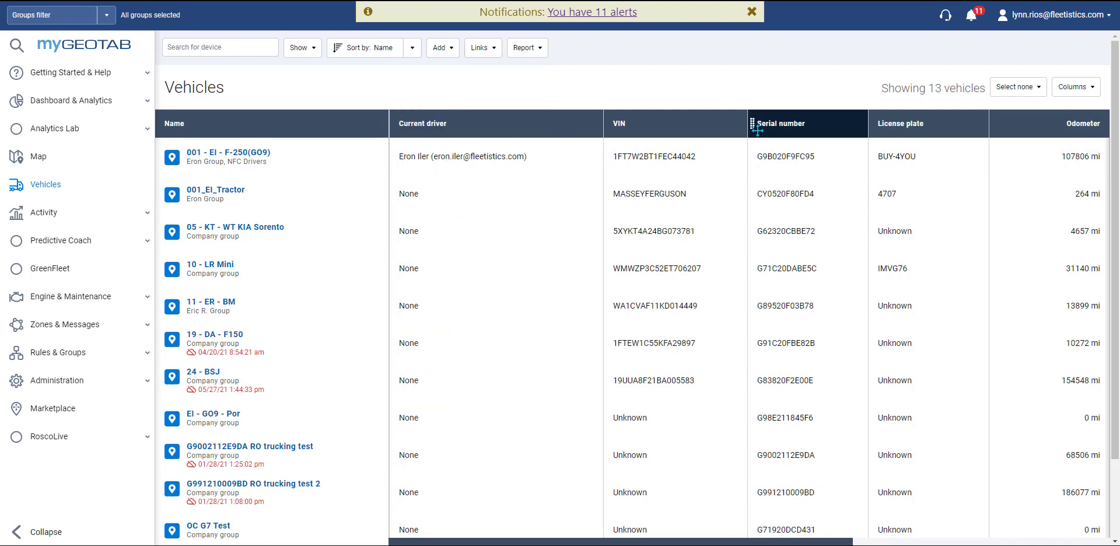
left_click(1082, 88)
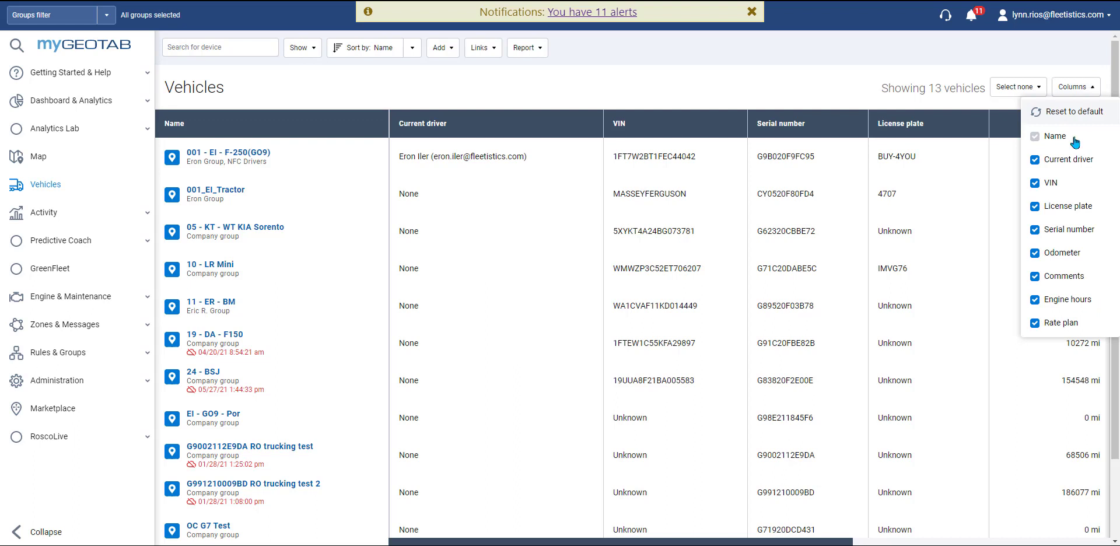
left_click(1035, 321)
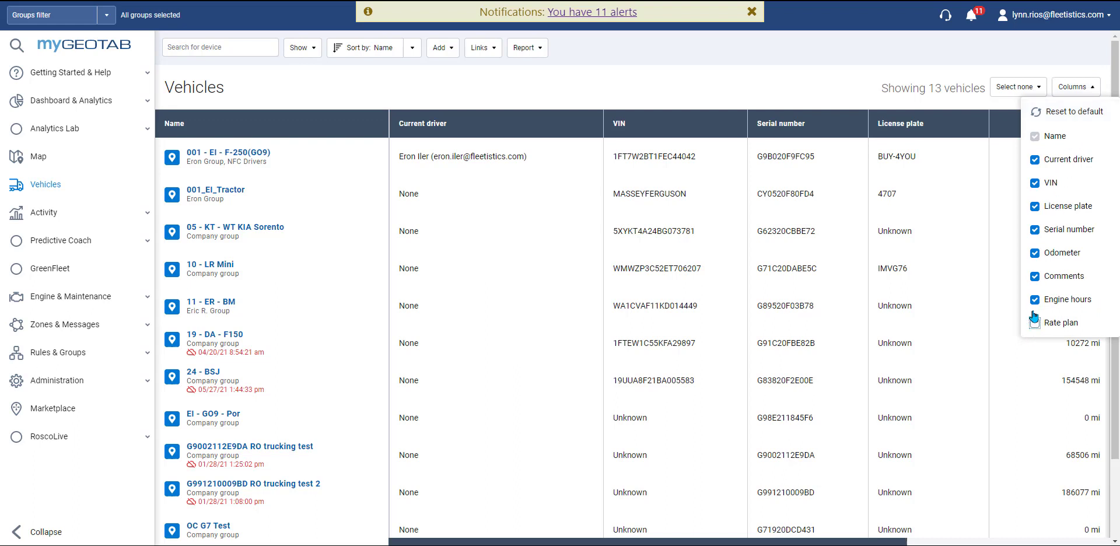
left_click(1034, 299)
left_click(1034, 276)
left_click(882, 77)
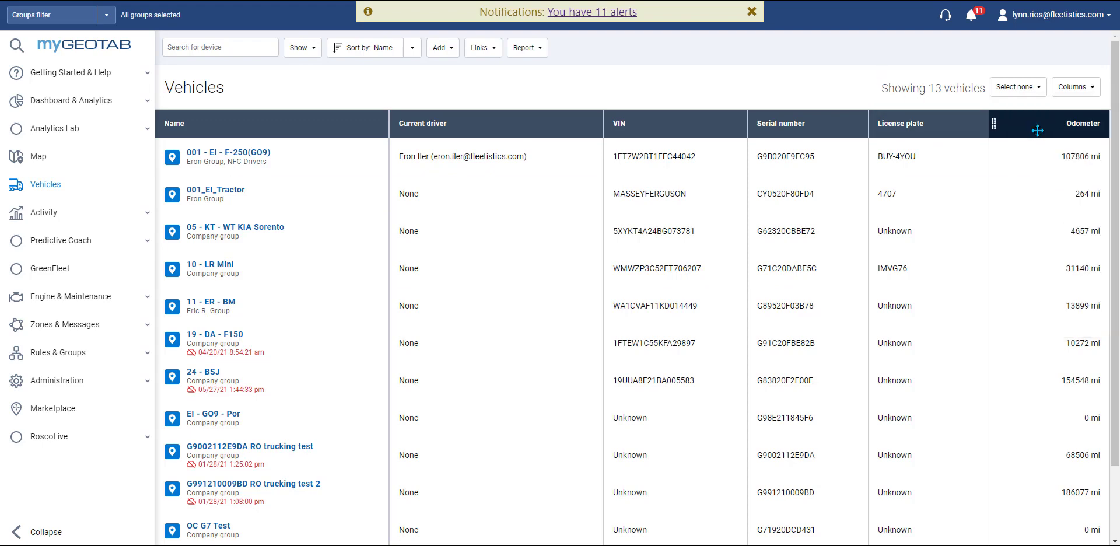
Step: Drag the Odometer column left to sit between Current driver and VIN
left_click_drag(1037, 131, 650, 137)
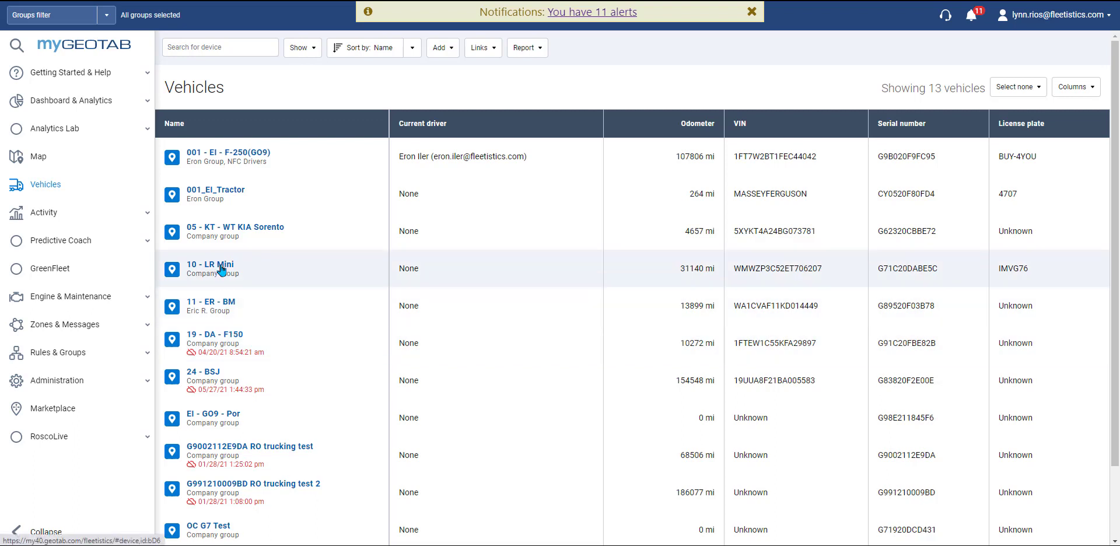
Step: Rename 10 - LR Mini to '10 - LR Mini - in warm status' and save it
left_click(221, 269)
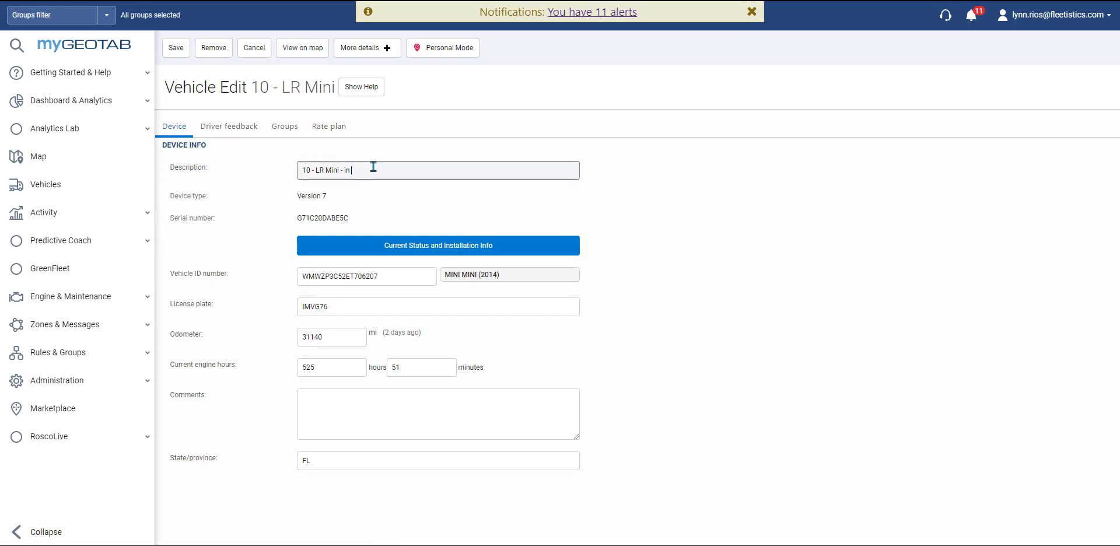
type("warm status")
left_click(176, 47)
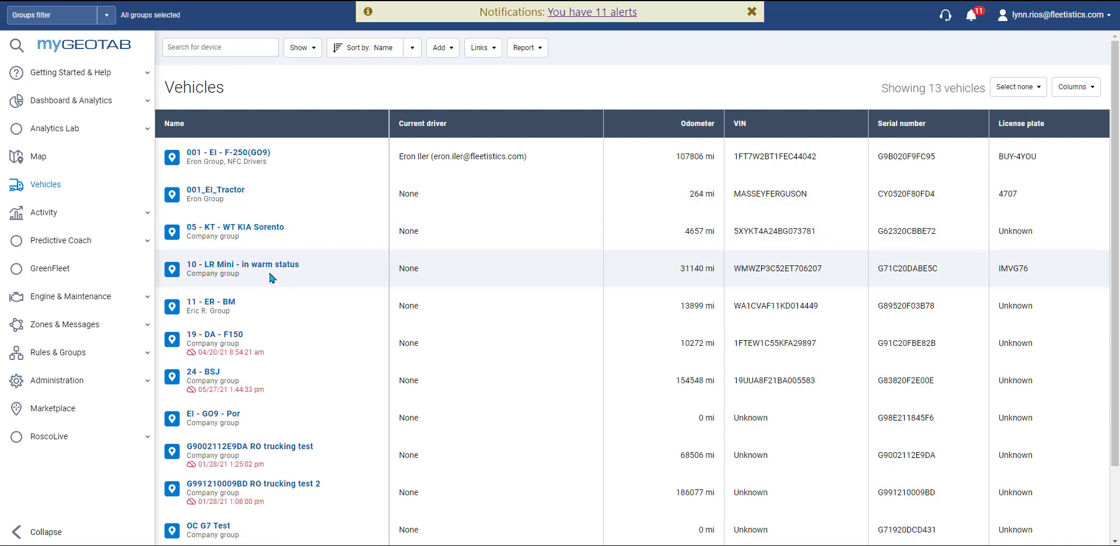
Step: Zoom the live map to the renamed vehicle, stopped in Ocala, FL
left_click(85, 167)
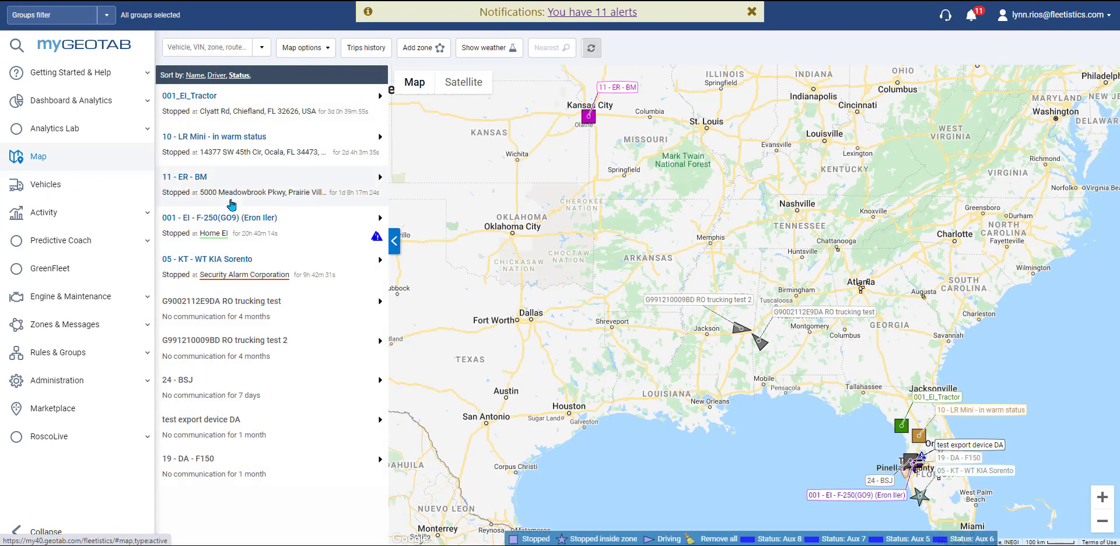
left_click(228, 147)
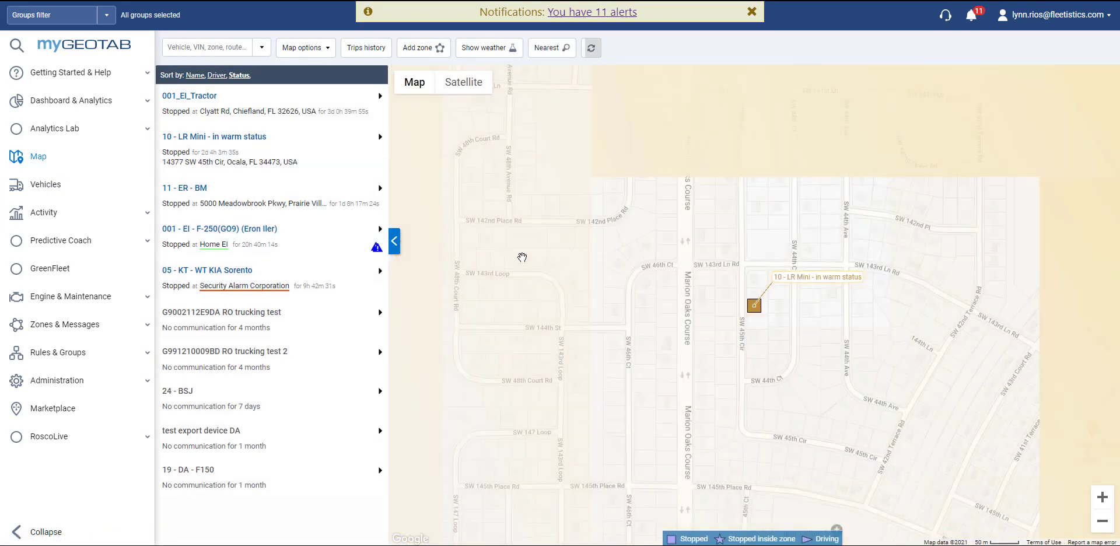
mouse_move(754, 312)
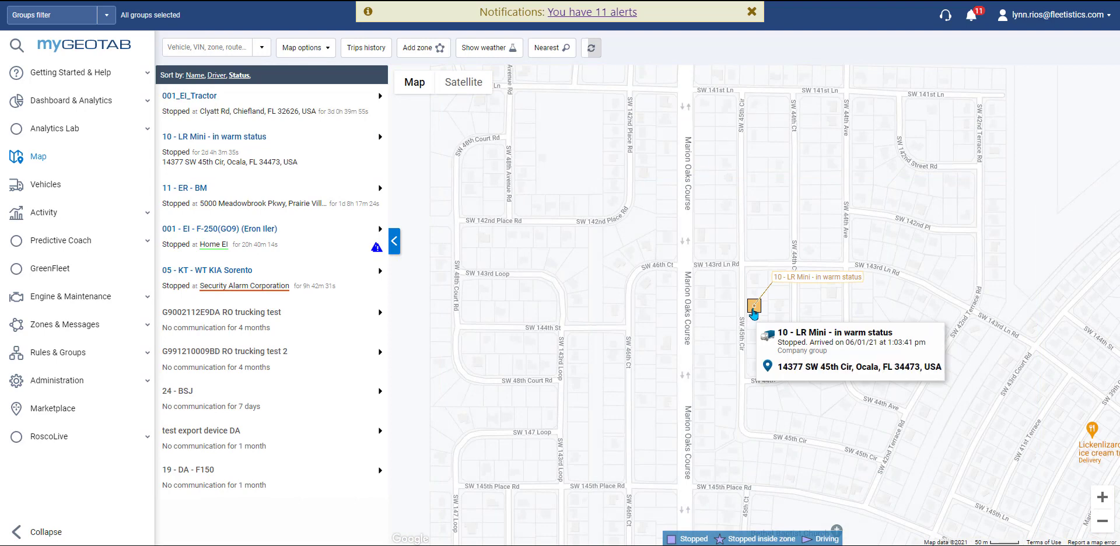
Step: Return to the Vehicles list and open 10 - LR Mini - in warm status for editing
left_click(97, 188)
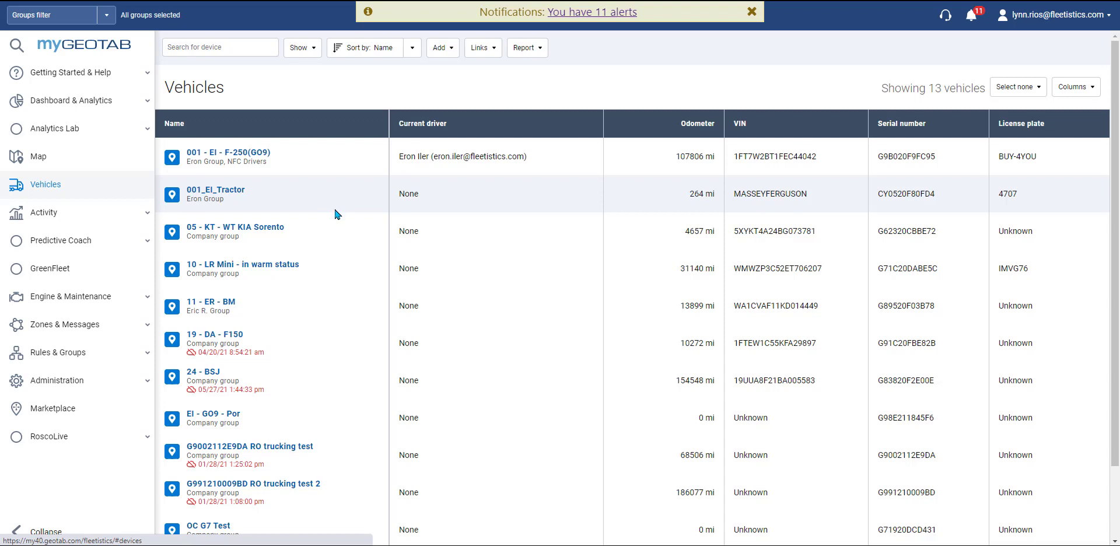
scroll(333, 206, "down", 2)
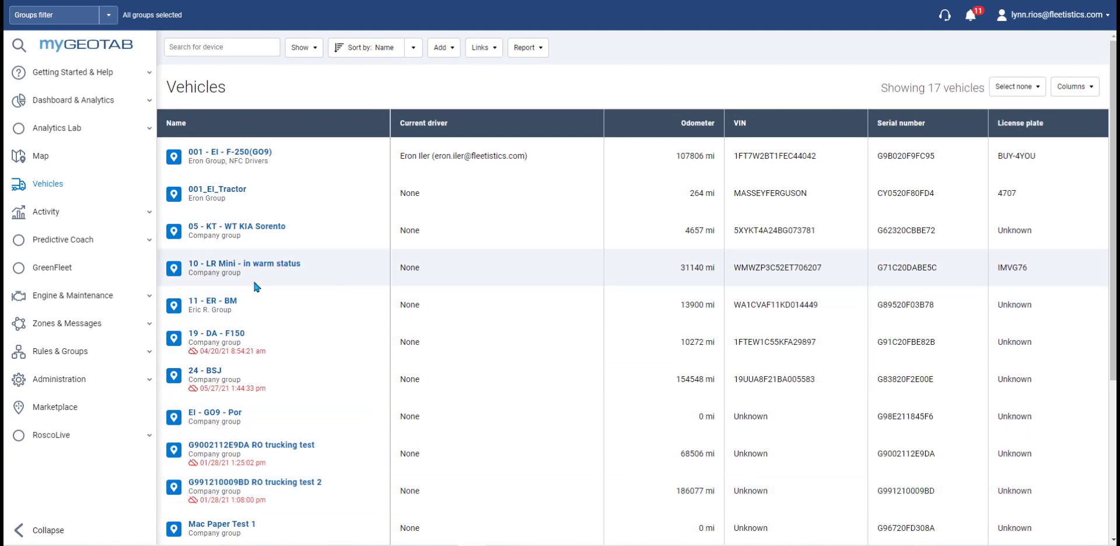
left_click(221, 272)
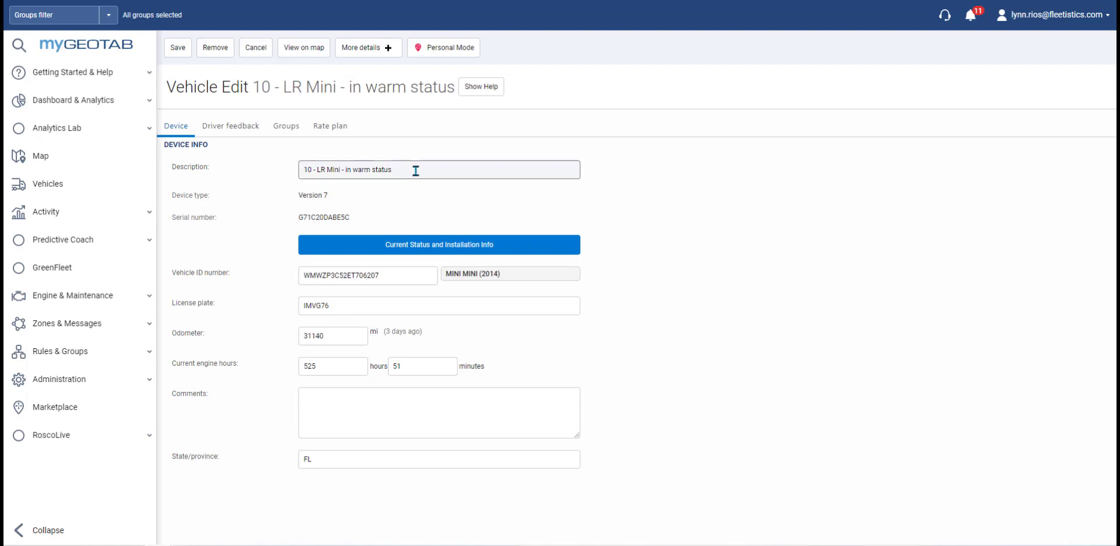
Step: Delete '- in warm status' from the description, leaving '10 - LR Mini'
left_click_drag(407, 170, 340, 171)
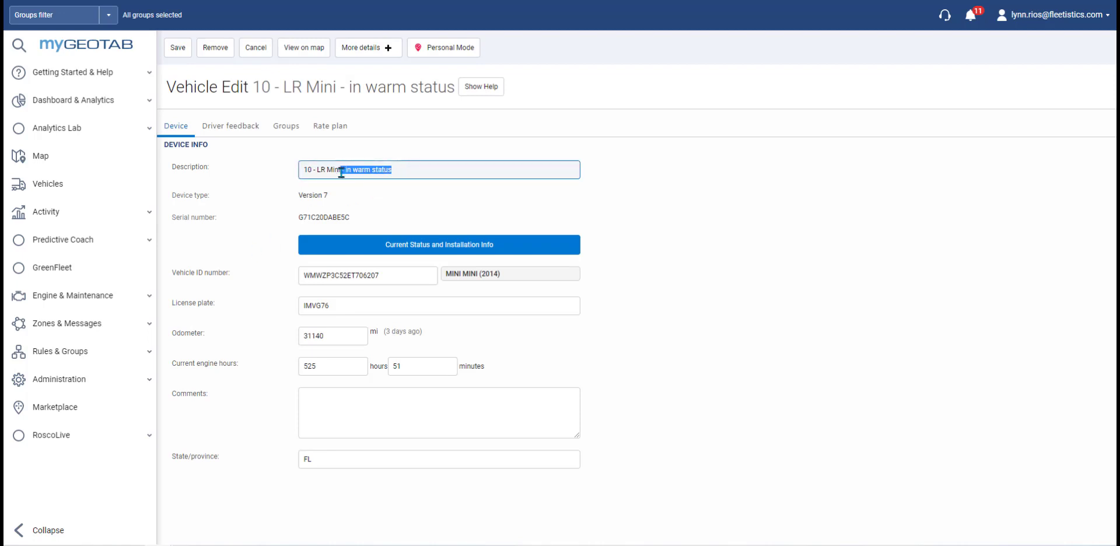
key("BackSpace")
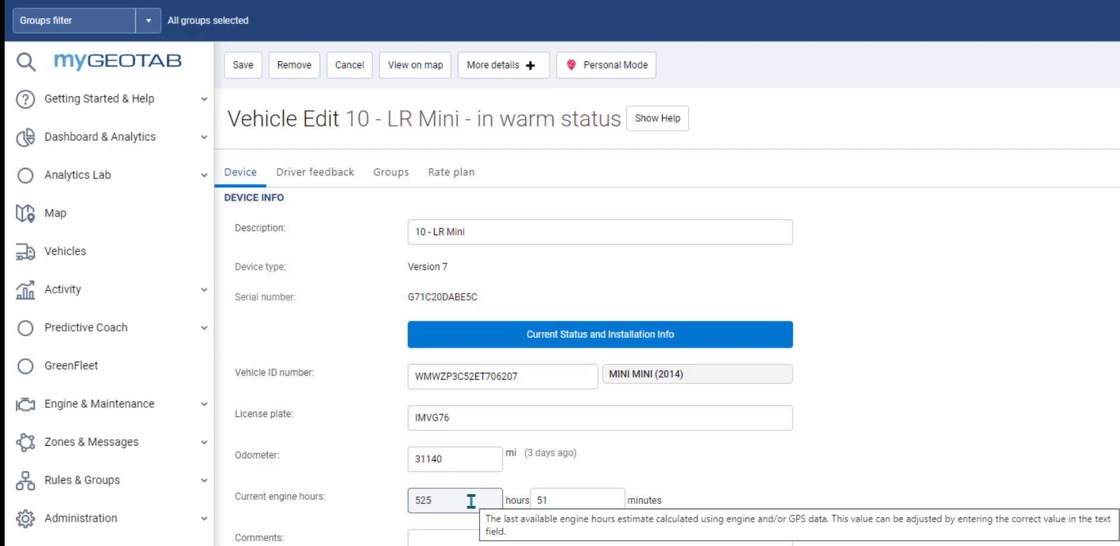
left_click(431, 537)
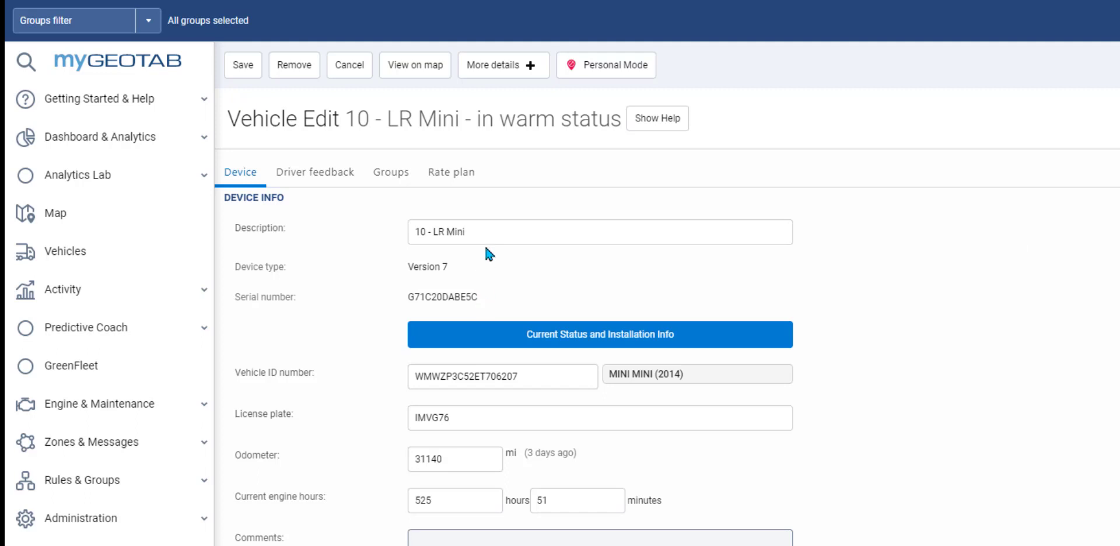
left_click(490, 229)
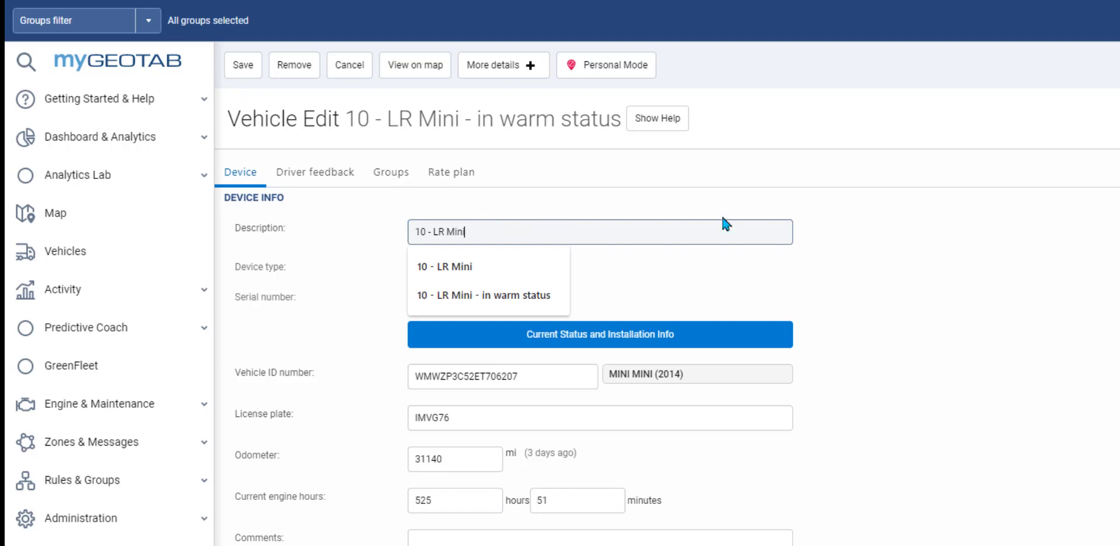
left_click(875, 211)
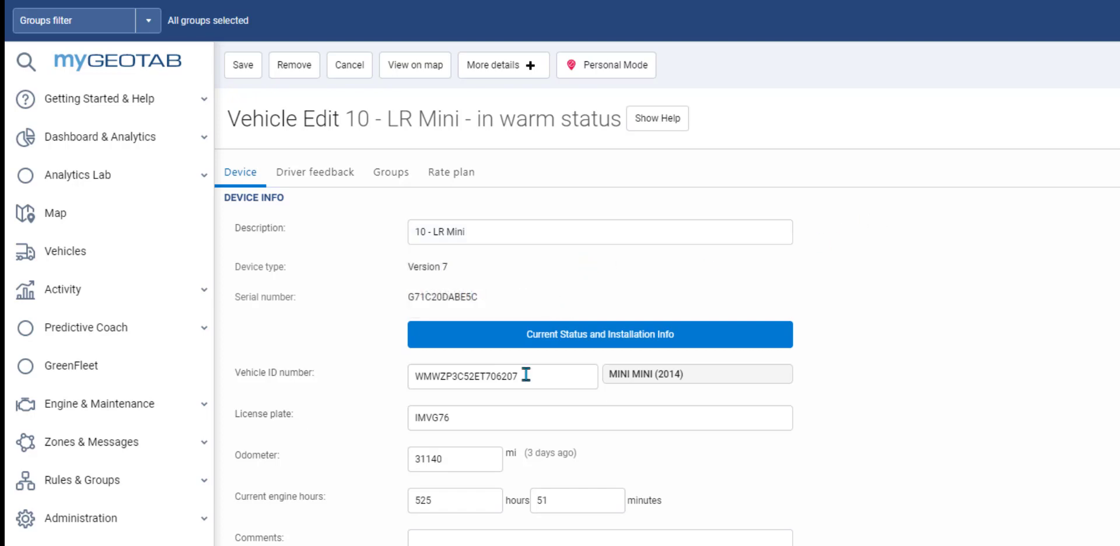
Step: Pass through the license plate field and re-enter the odometer reading as 31140
left_click(479, 409)
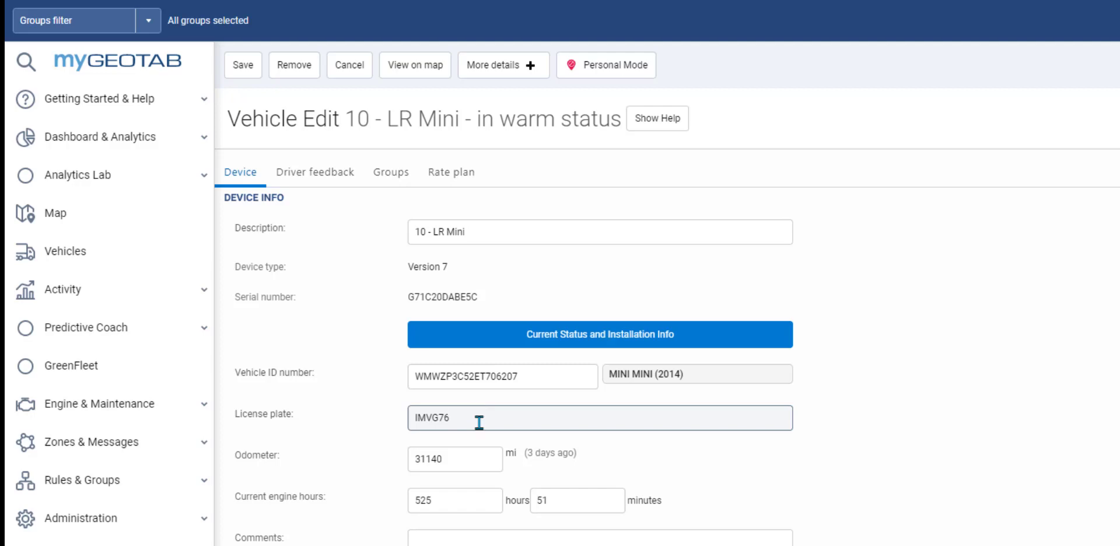
left_click(478, 458)
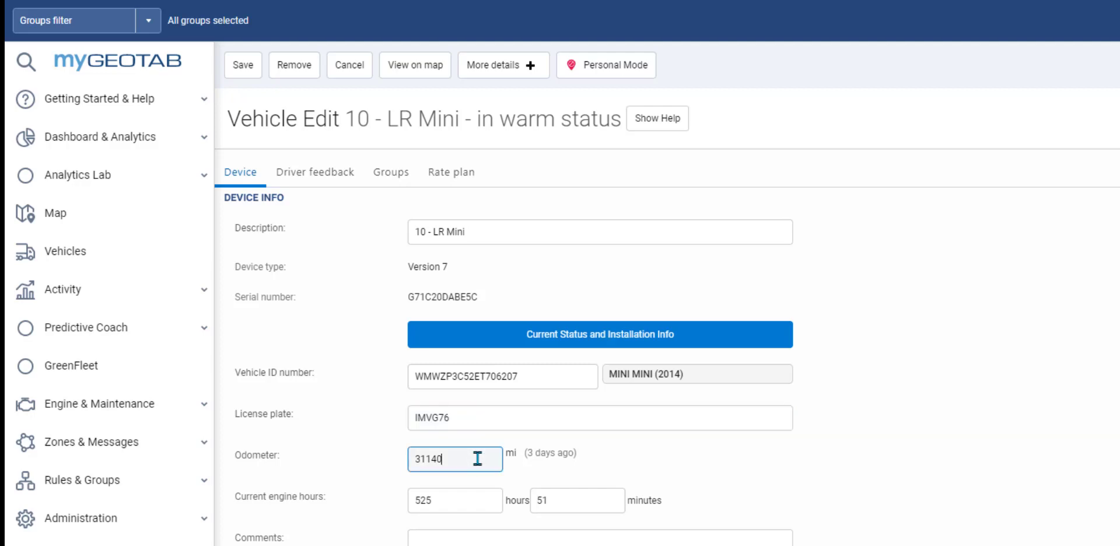
left_click_drag(458, 459, 388, 464)
type("31140")
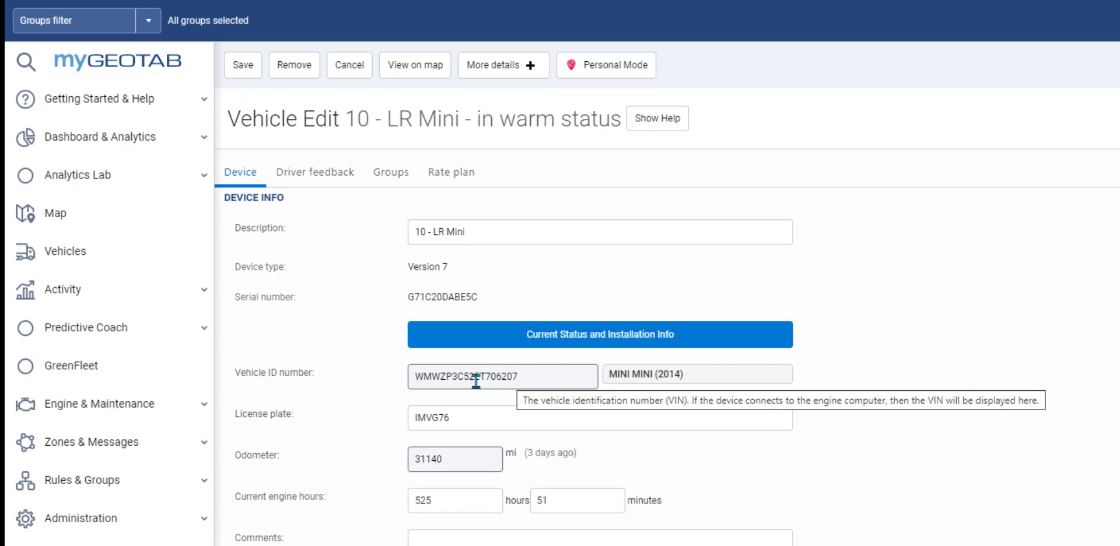
Step: Add the comment 'any info that has value to see on a report' and view Driver feedback settings
left_click(452, 541)
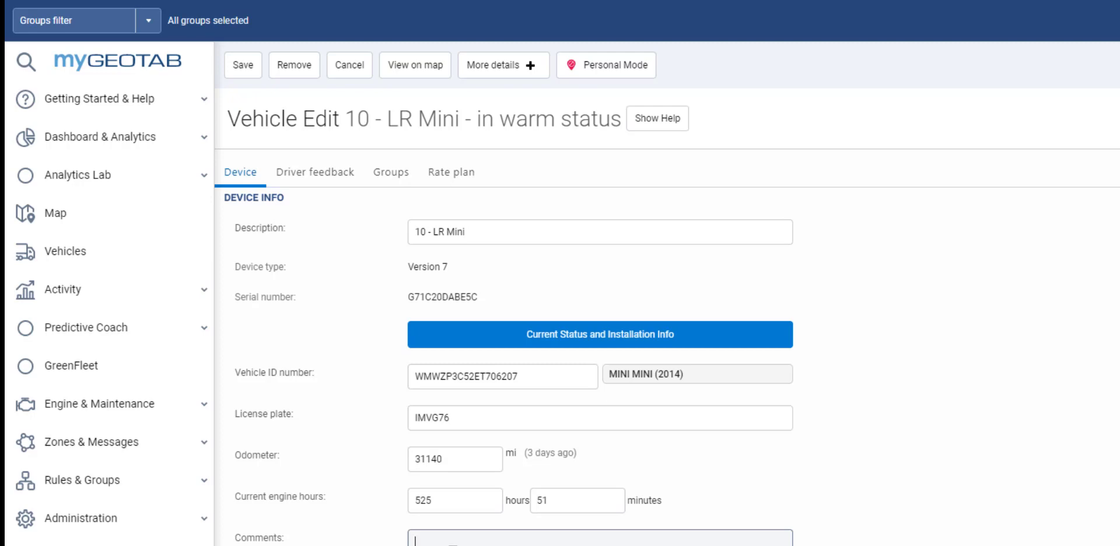
type("any info that has value to see")
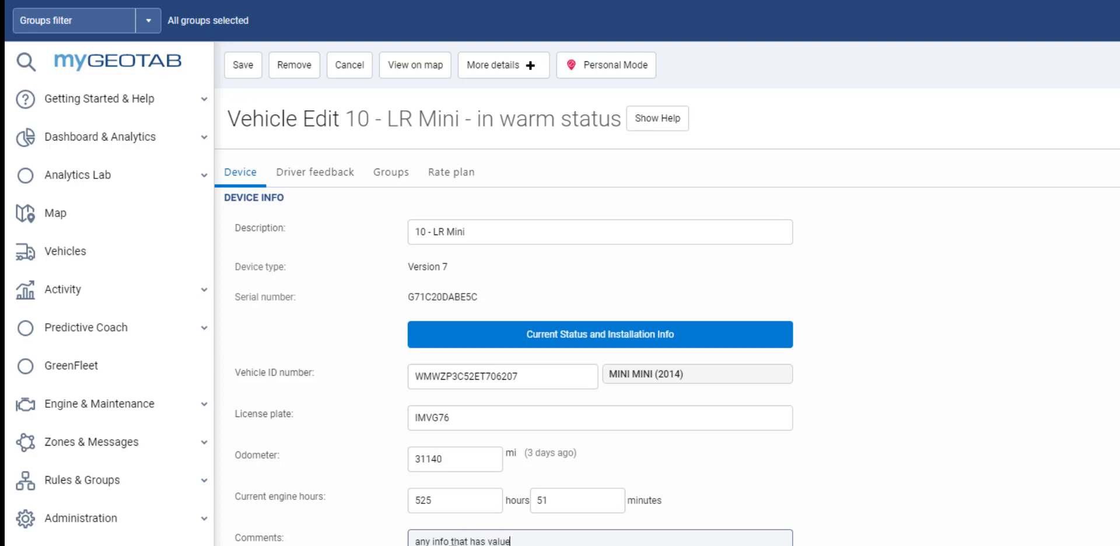
type(" on a report")
key("Tab")
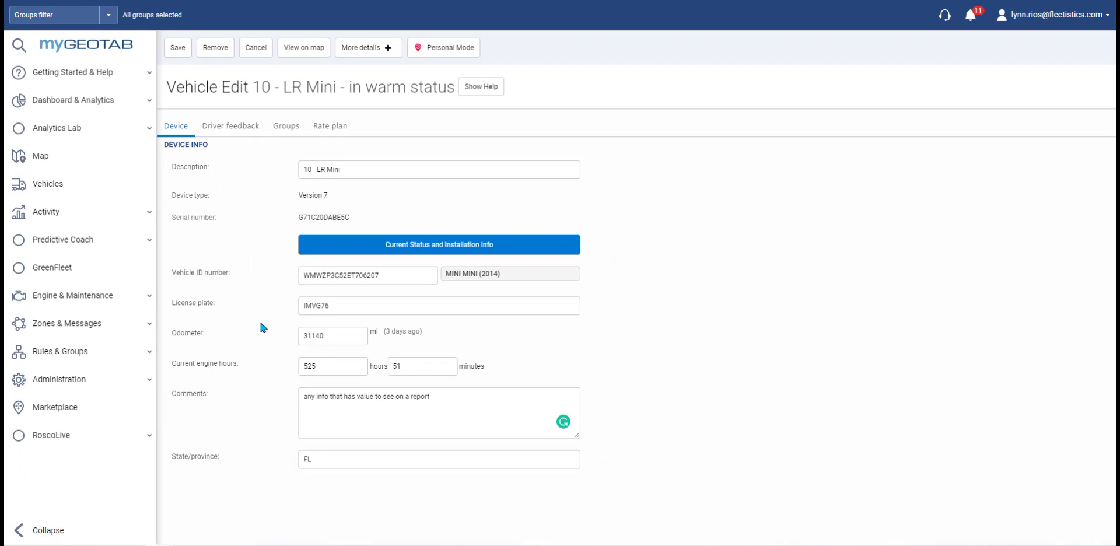
left_click(240, 133)
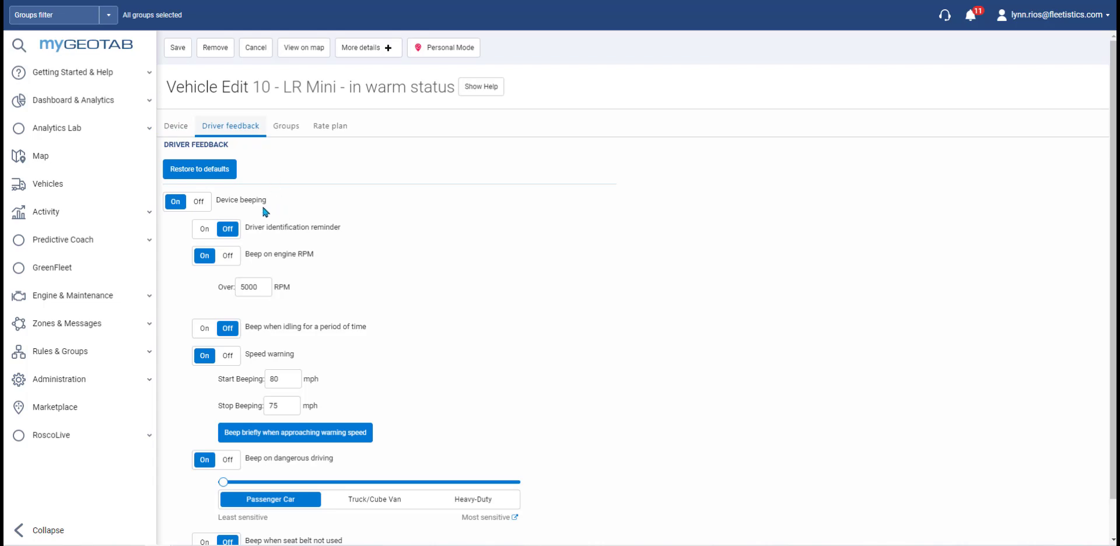
left_click(200, 203)
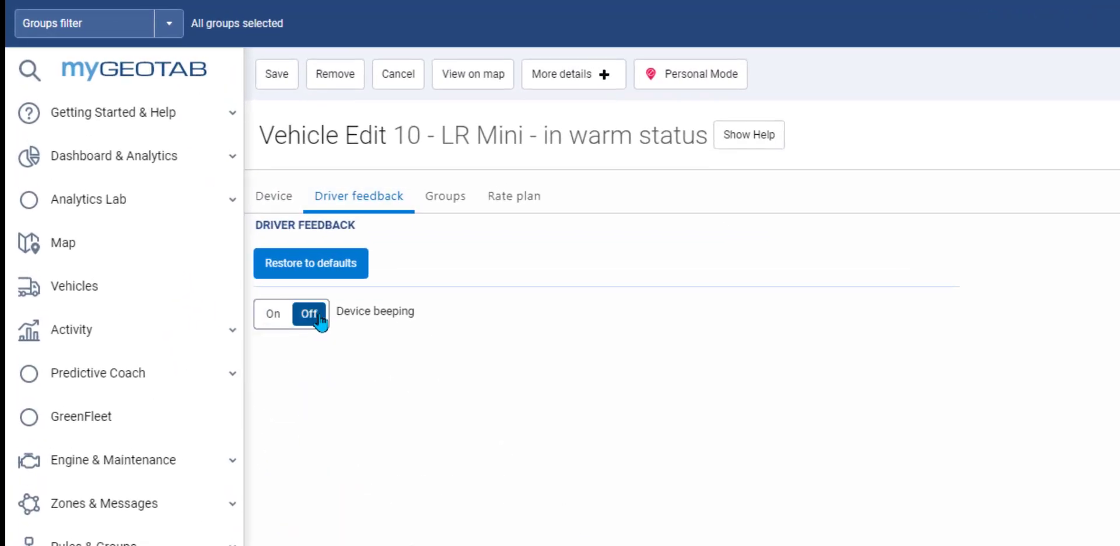
left_click(274, 315)
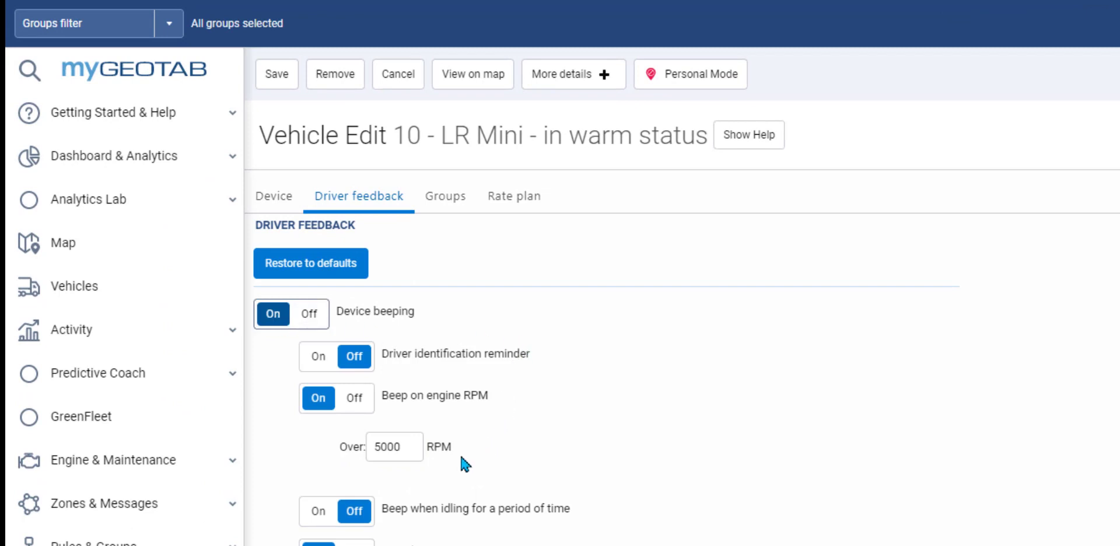
scroll(461, 458, "down", 1)
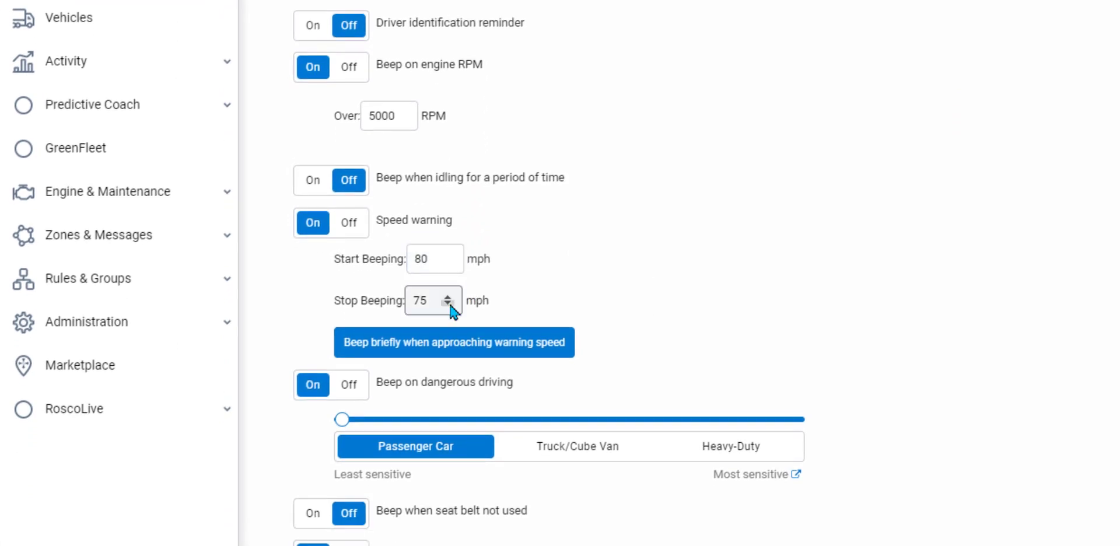
mouse_move(452, 311)
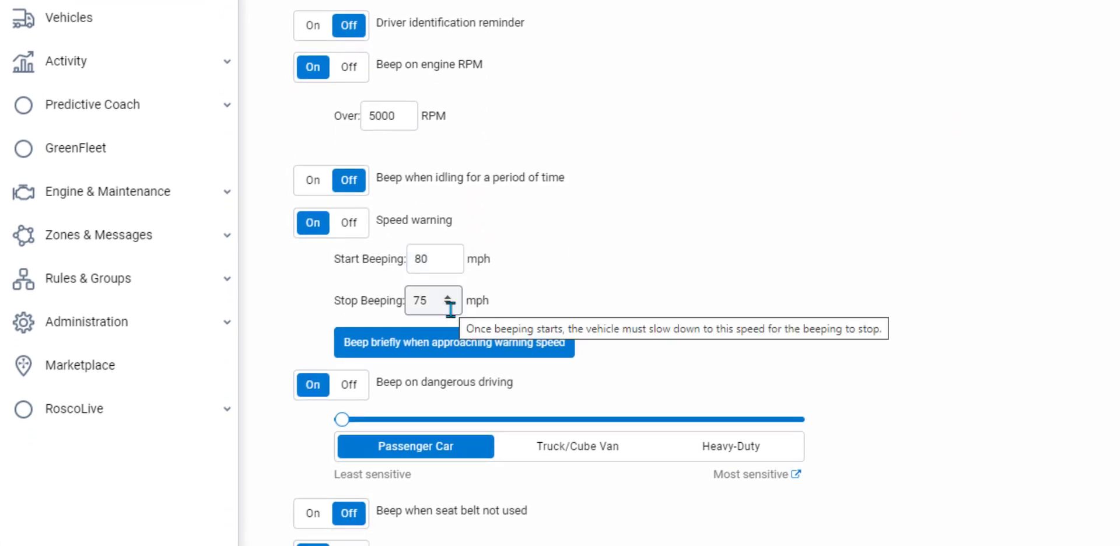
left_click(474, 351)
scroll(494, 386, "down", 1)
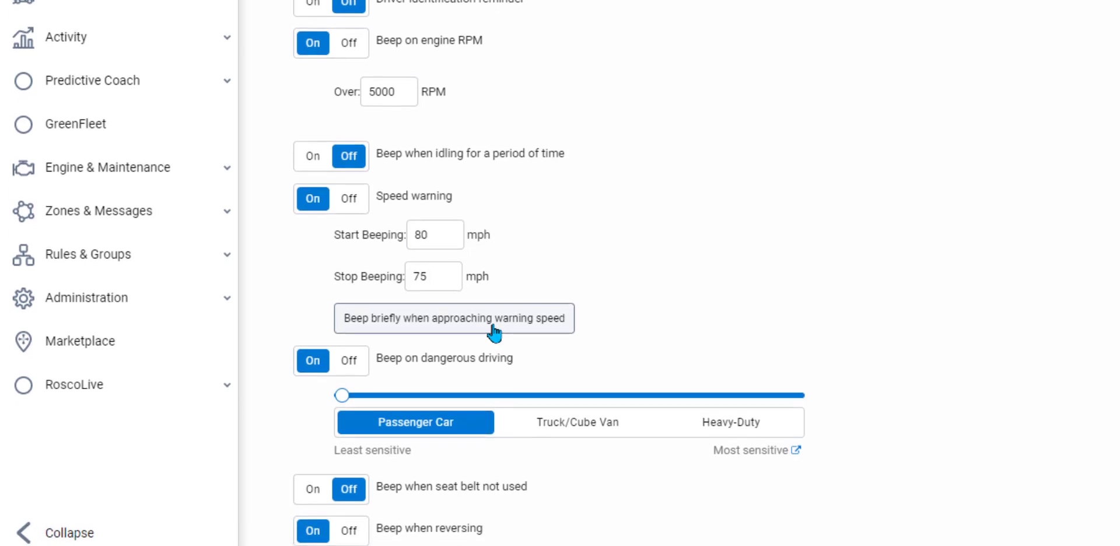
left_click(495, 320)
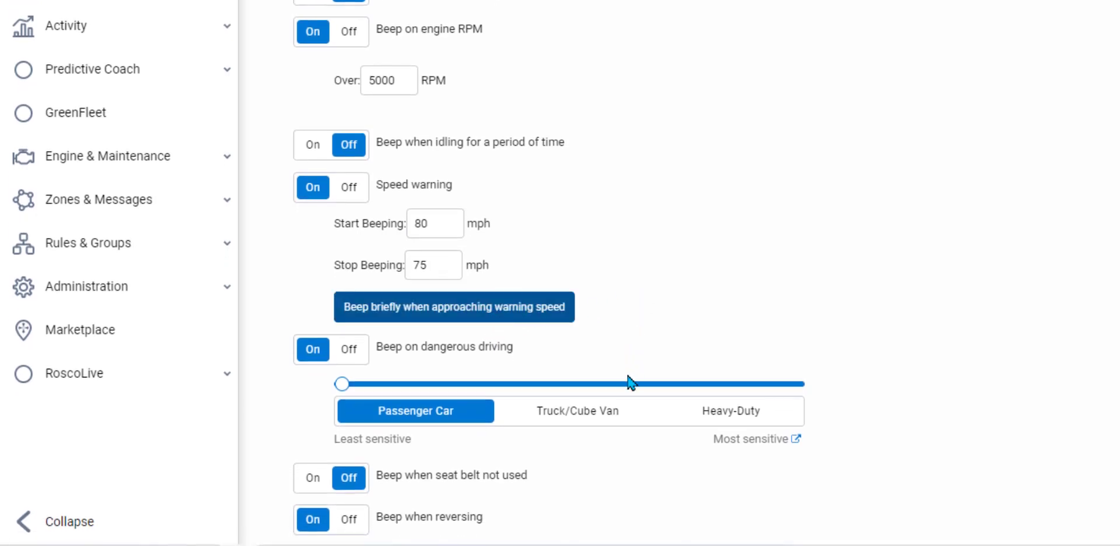
left_click(563, 414)
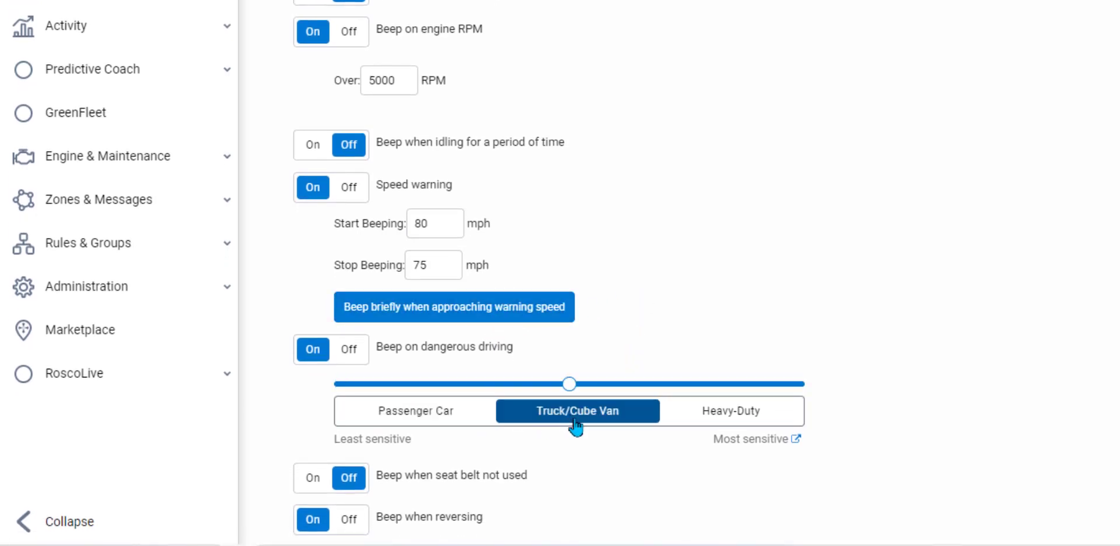
left_click(732, 415)
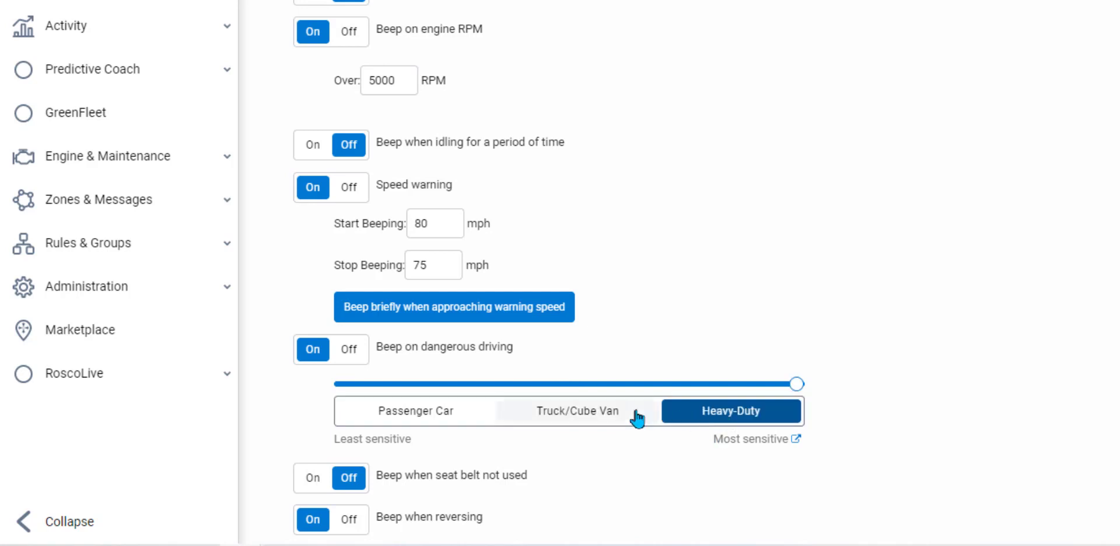
left_click(458, 412)
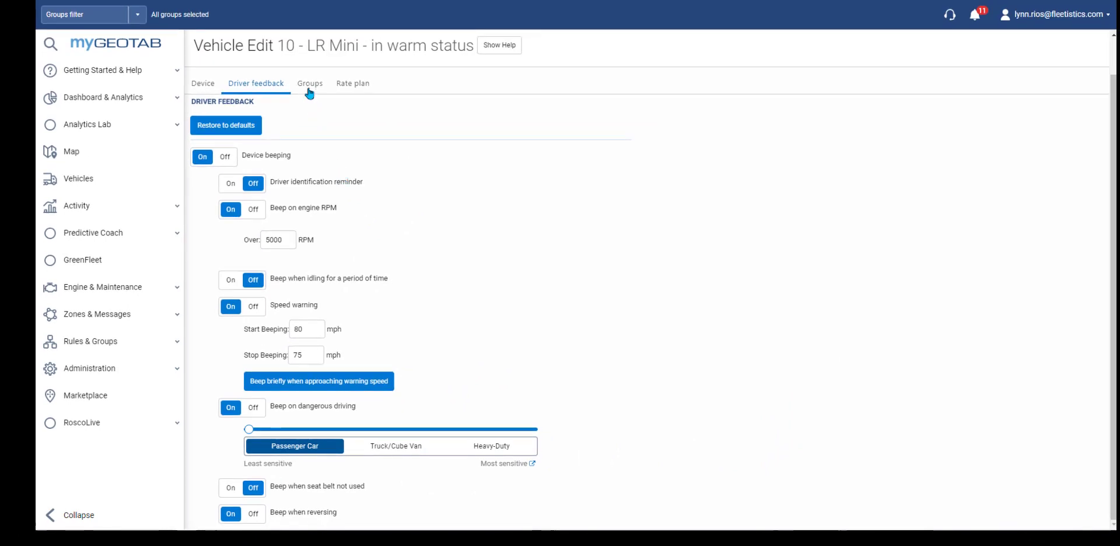
Step: Add 10 - LR Mini to All in Fleetistics and show its ProPlus rate plan features
left_click(310, 84)
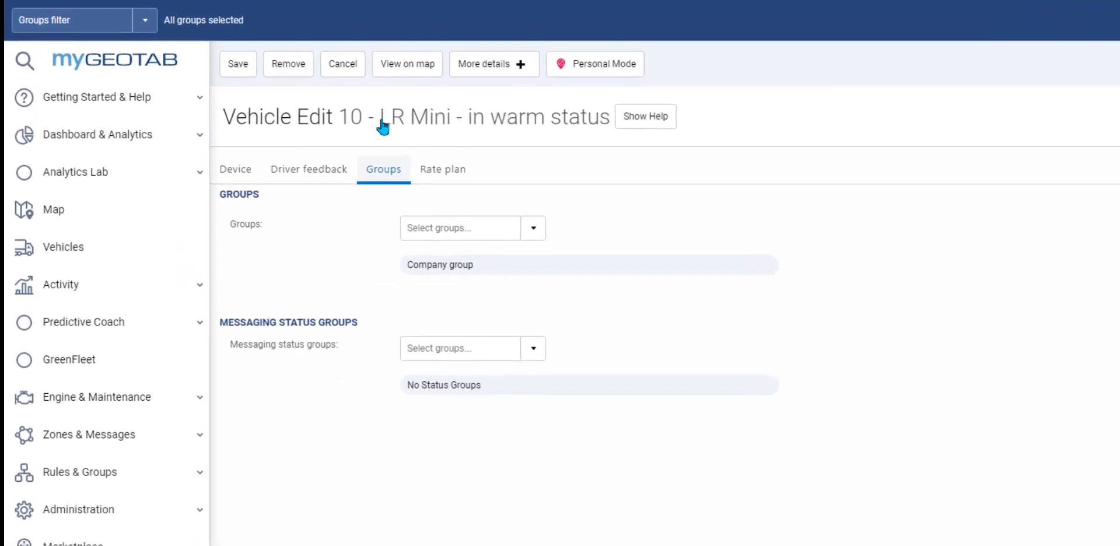
left_click(549, 237)
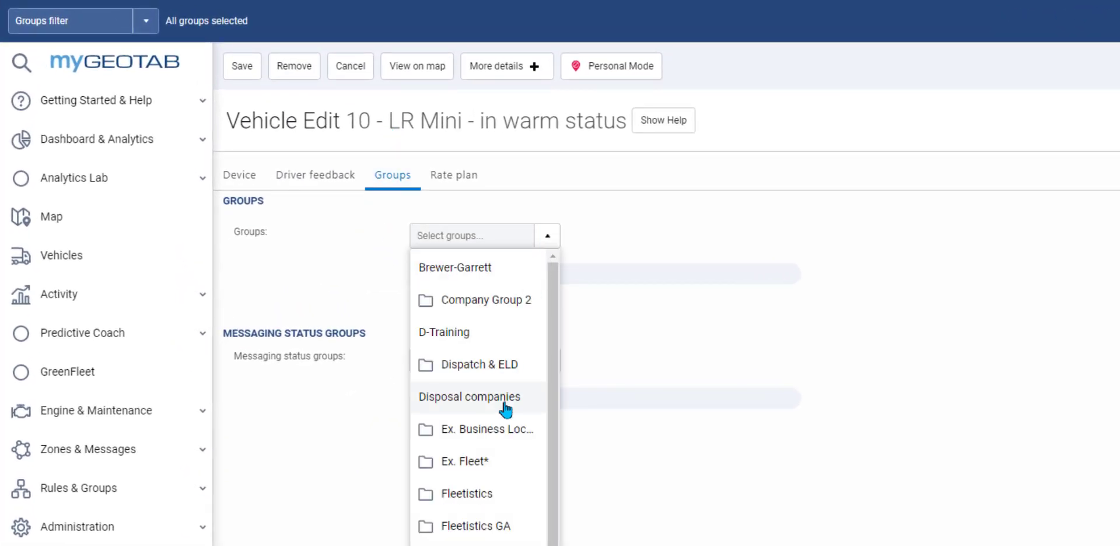
left_click(470, 495)
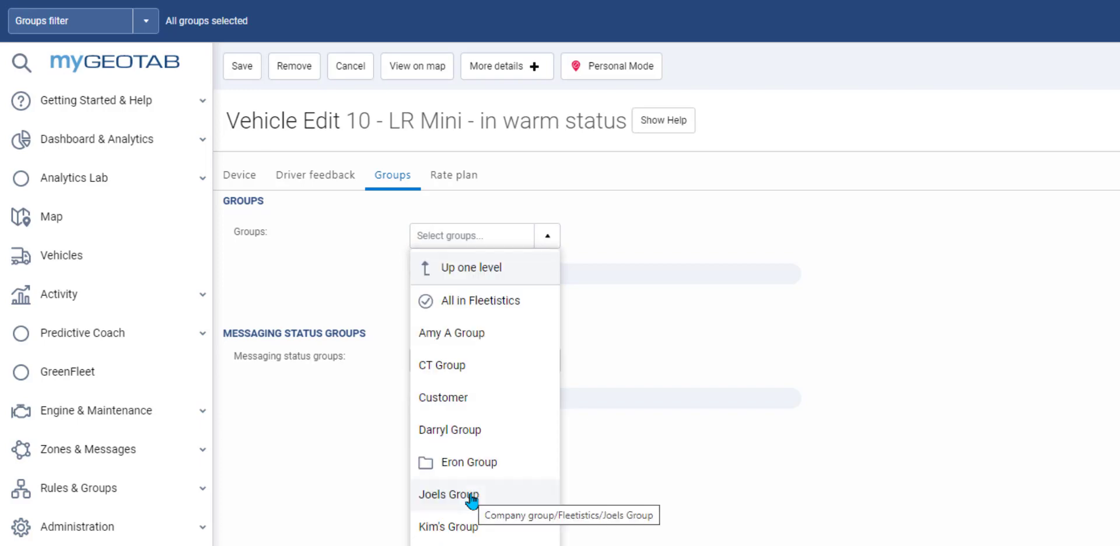
left_click(485, 309)
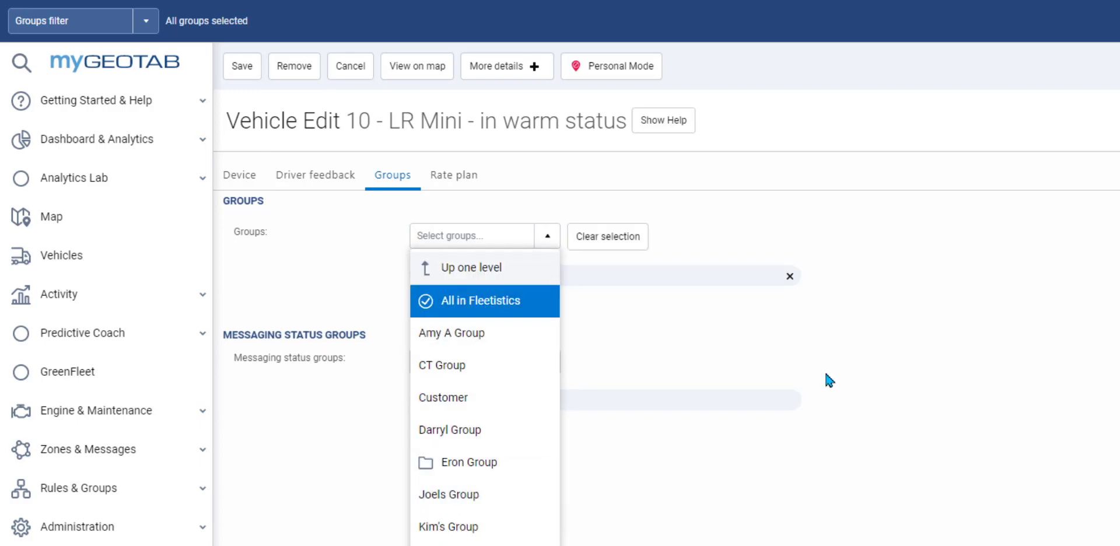
left_click(967, 380)
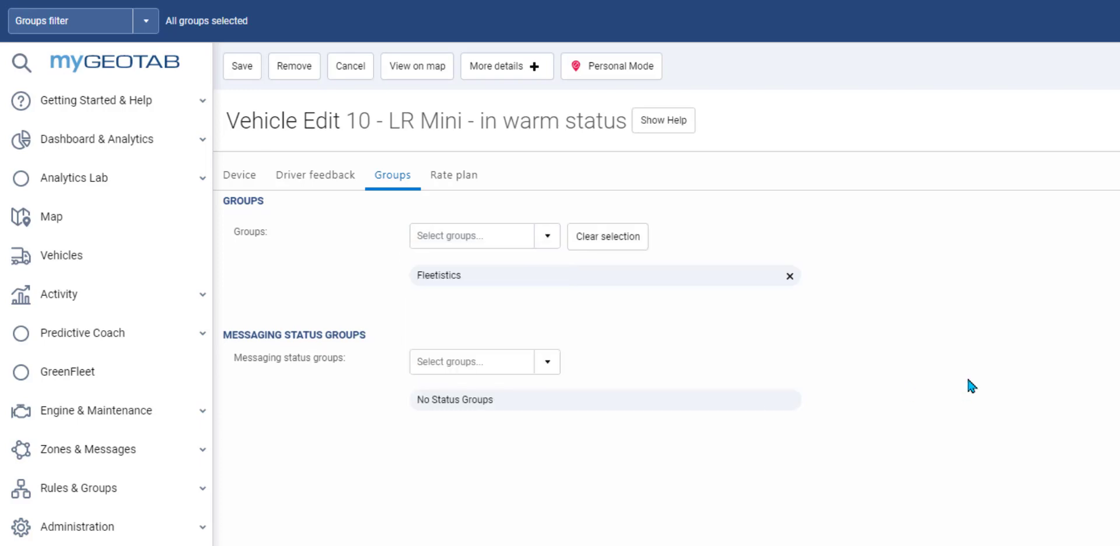
left_click(456, 178)
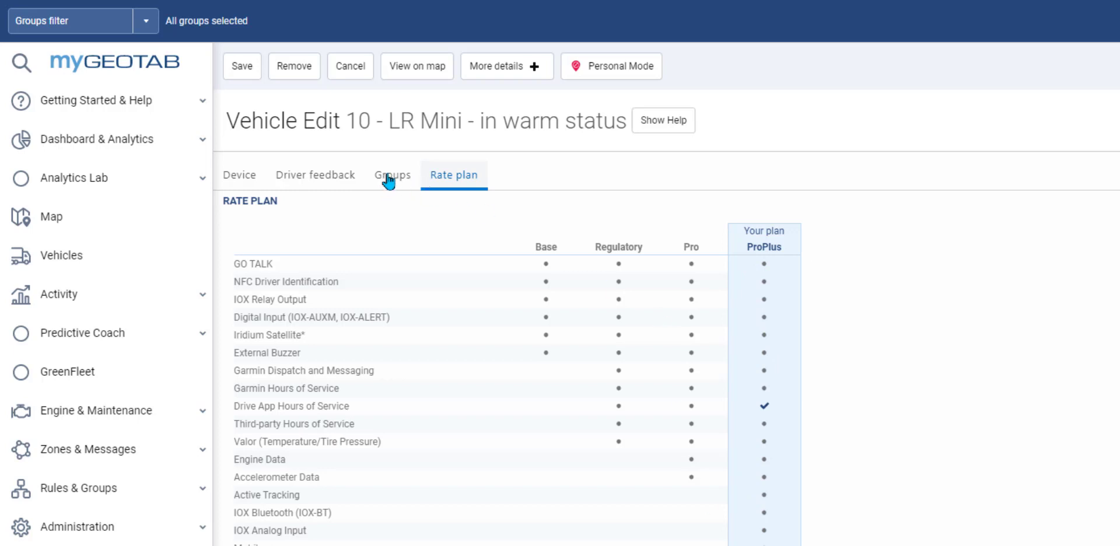
left_click(512, 74)
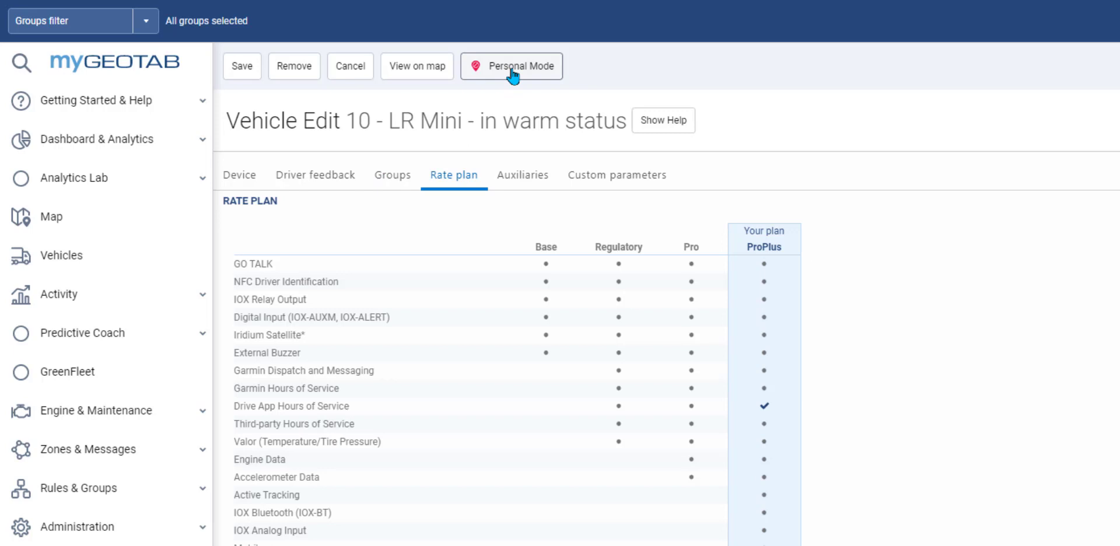
Step: In Auxiliaries, invert Auxiliaries 1 and 2, then undo both inversions
left_click(518, 182)
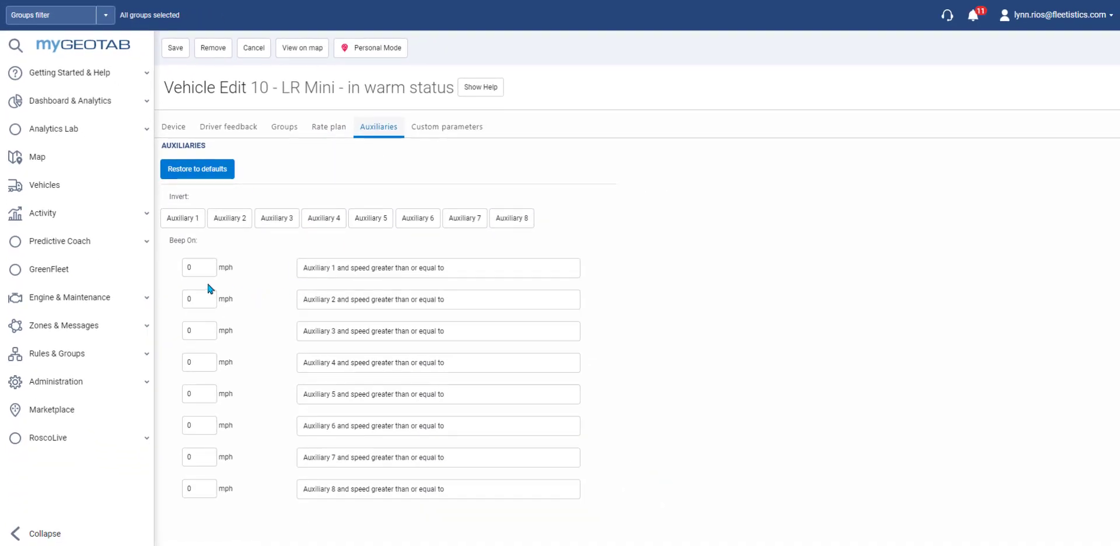
left_click(185, 222)
left_click(227, 229)
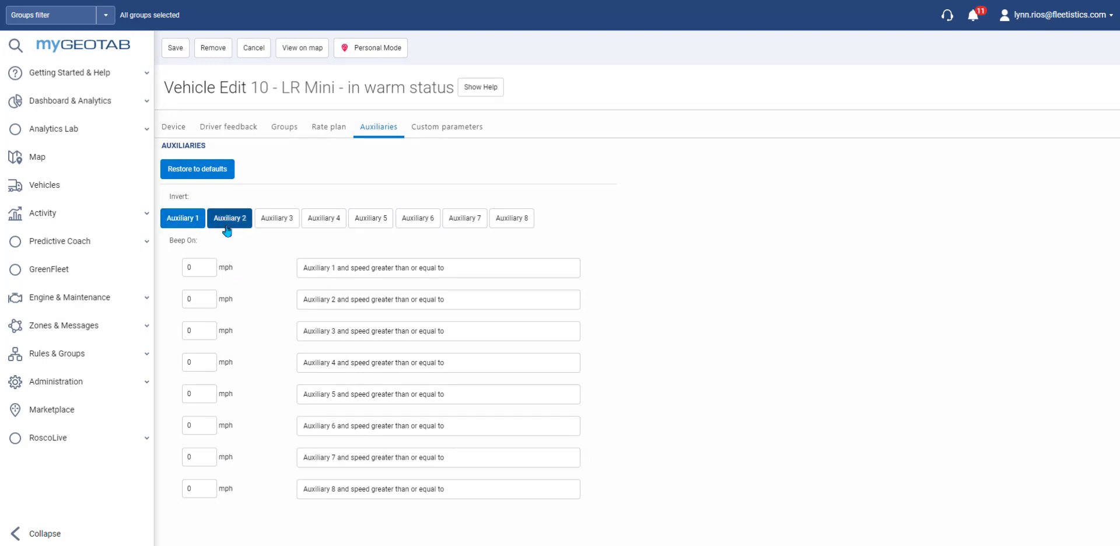
left_click(236, 222)
left_click(192, 223)
Step: Make Auxiliary 1 beep when on above 03 mph, then view Custom parameters
left_click_drag(195, 270, 181, 268)
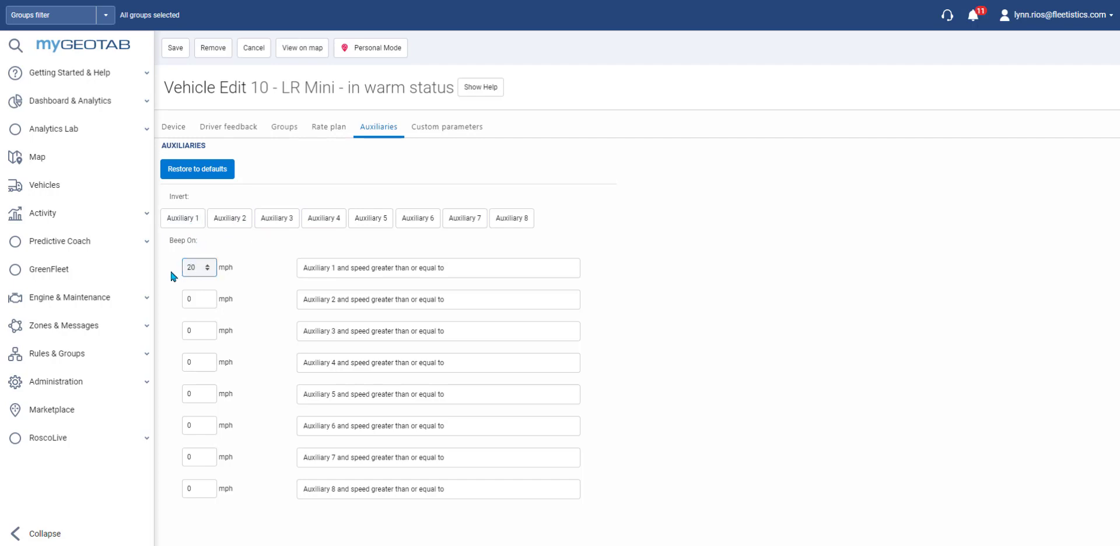
left_click(469, 273)
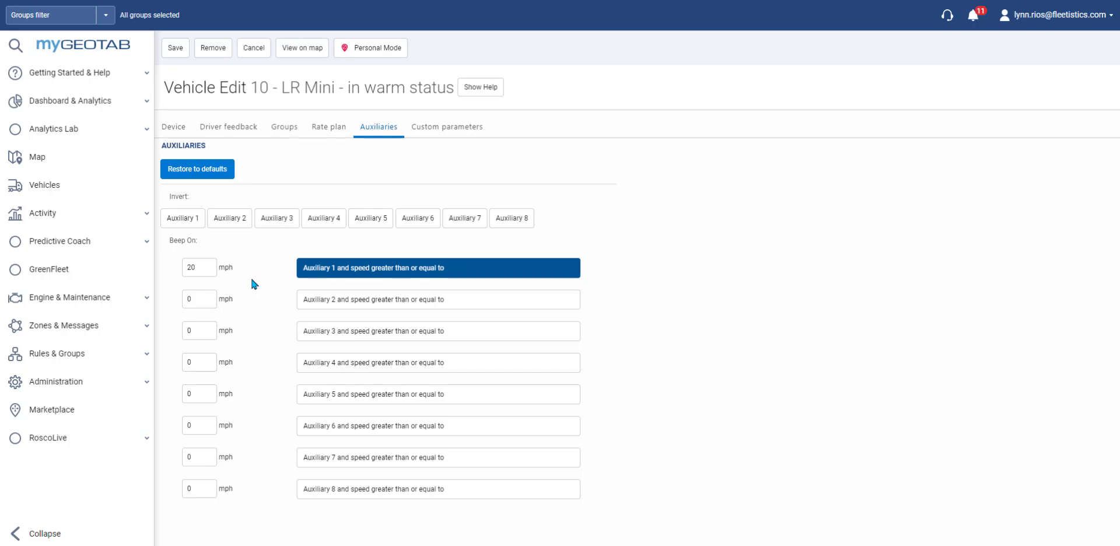
left_click(207, 270)
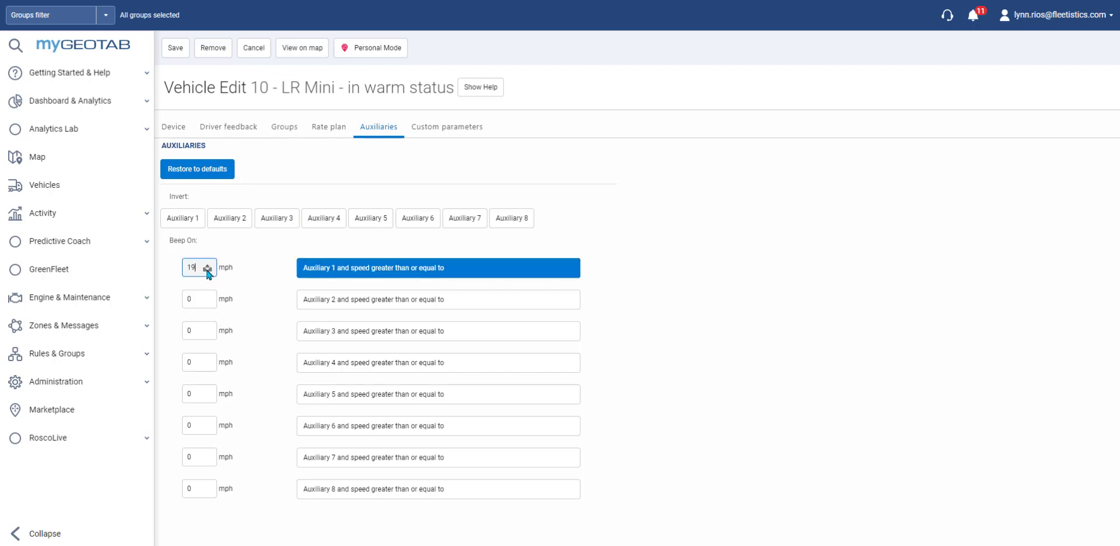
left_click(207, 270)
double_click(189, 267)
type("03")
left_click(268, 299)
left_click(452, 129)
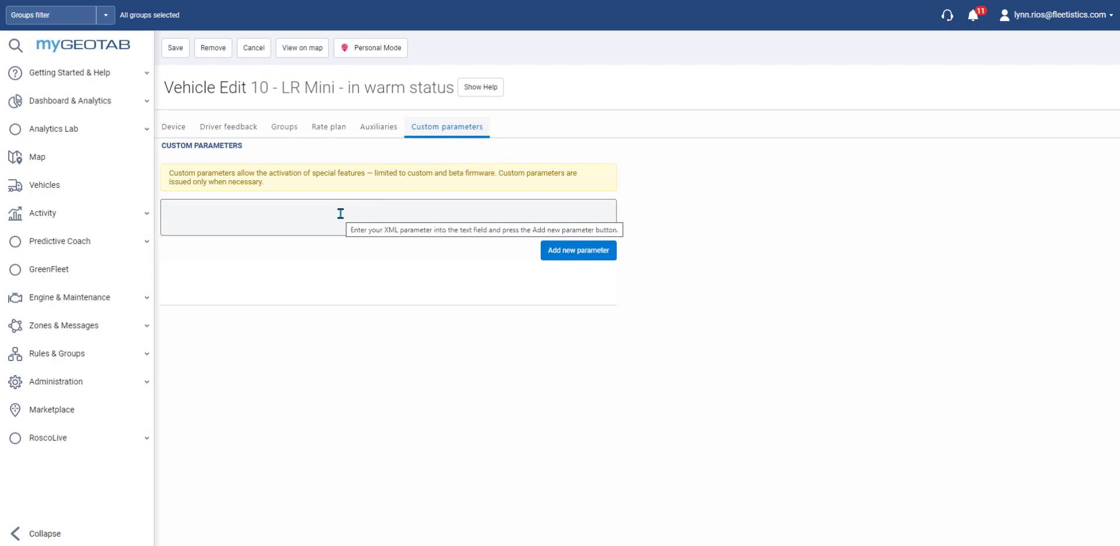
Step: Try adding an empty custom parameter, then expand Activity in the sidebar
left_click(555, 250)
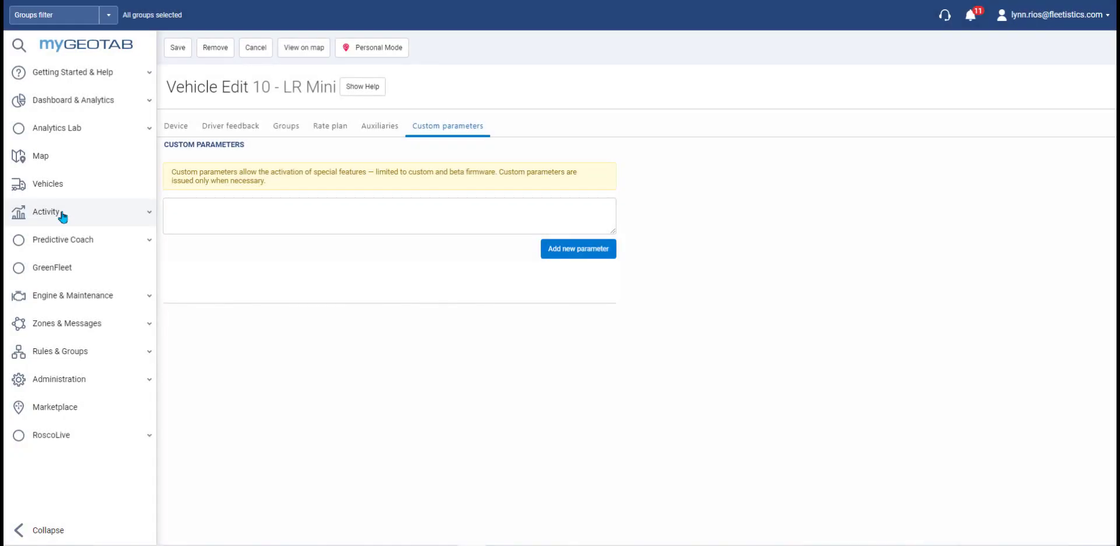
left_click(61, 214)
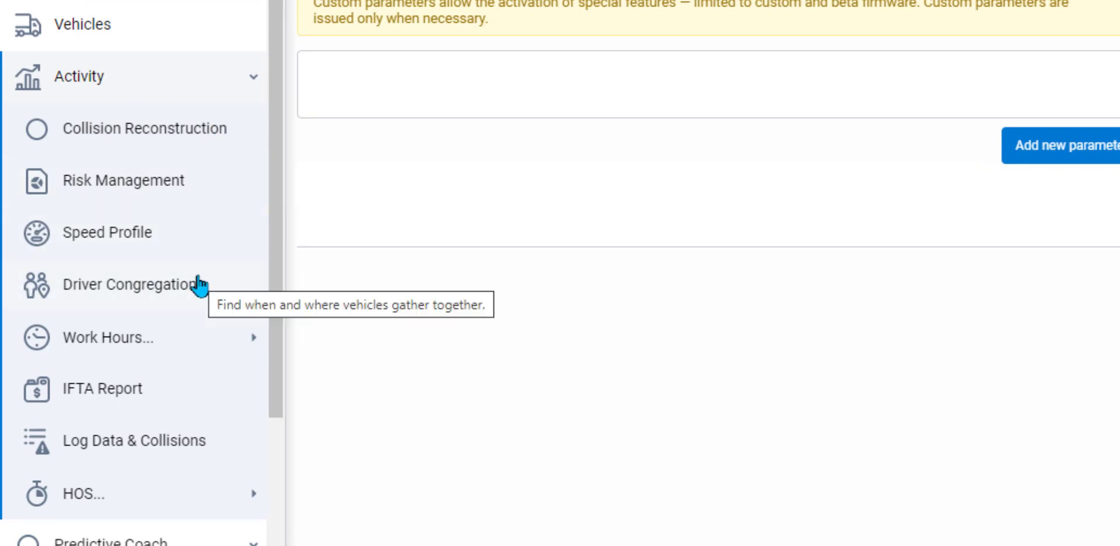
Step: Visit the IFTA Report, show the Work Hours and HOS choices, then open Speed Profile
left_click(191, 352)
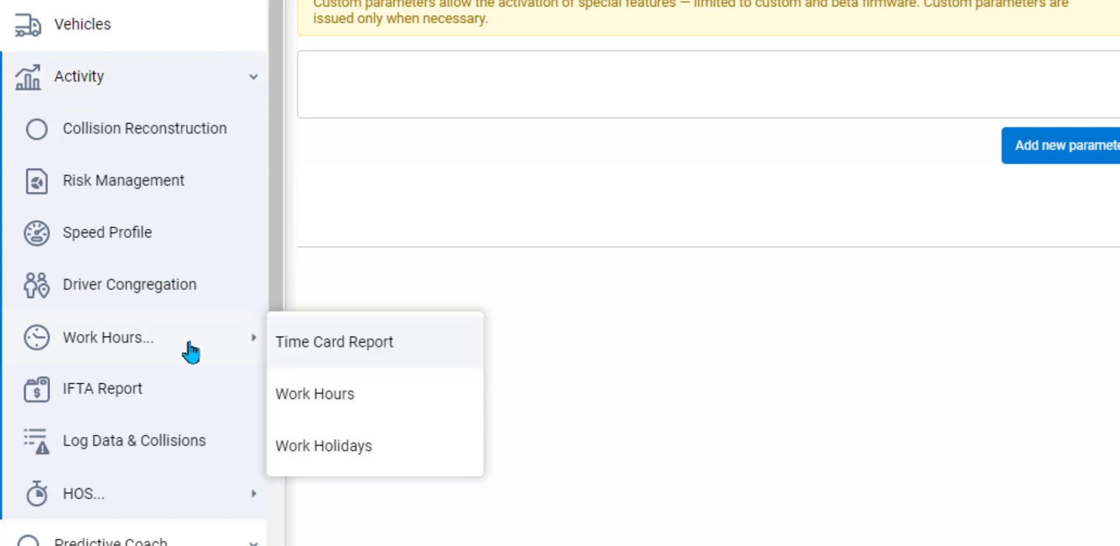
left_click(182, 401)
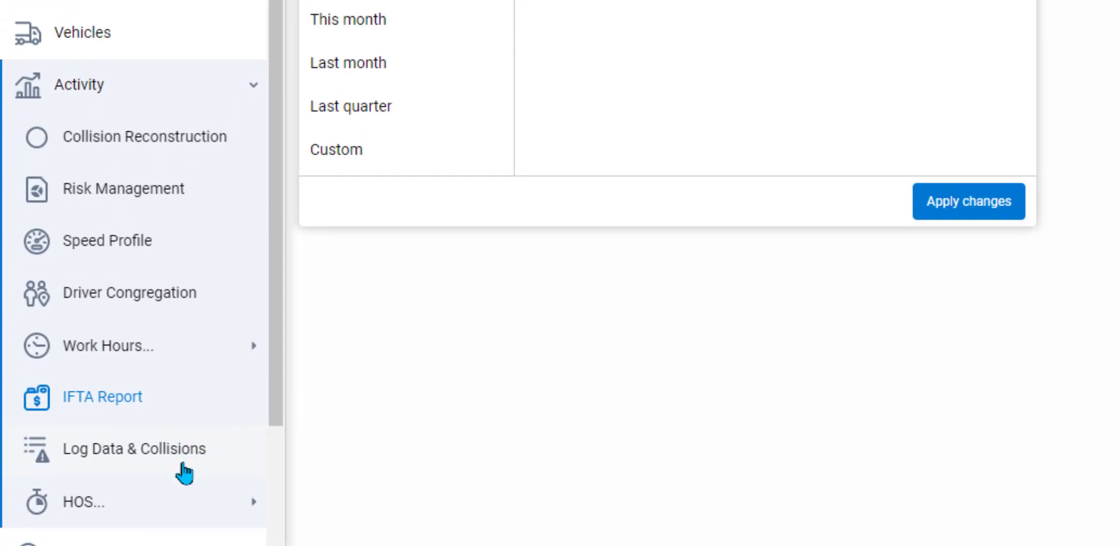
left_click(182, 513)
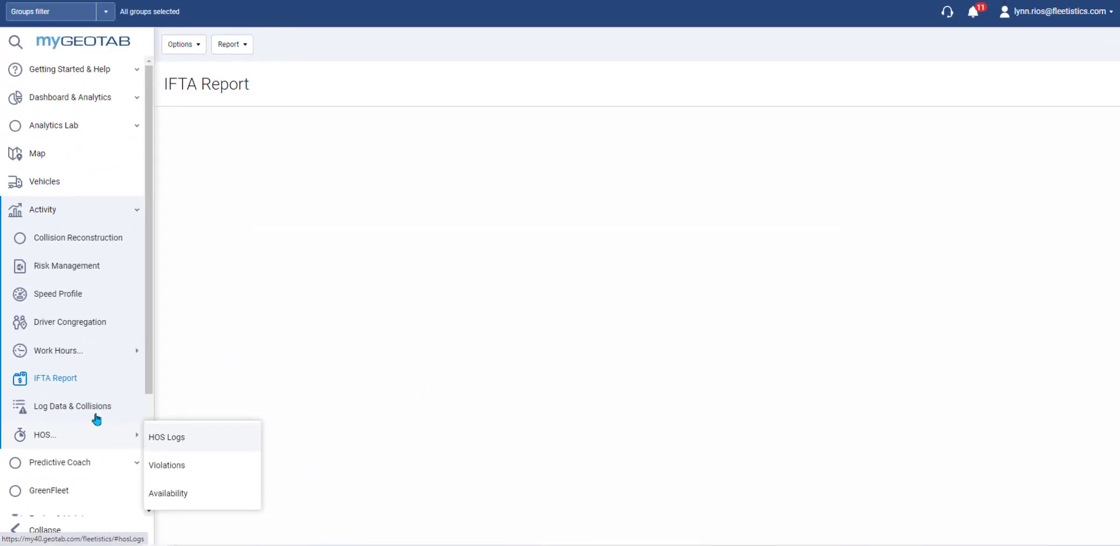
left_click(84, 297)
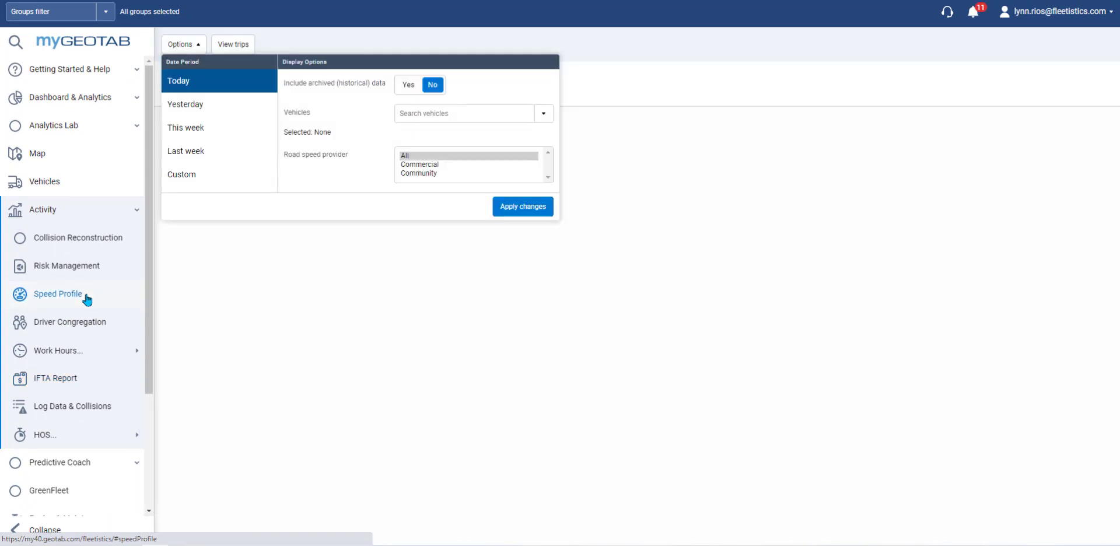
Step: Run the Speed Profile for 10 - LR Mini over last week, then open Risk Management
left_click(183, 153)
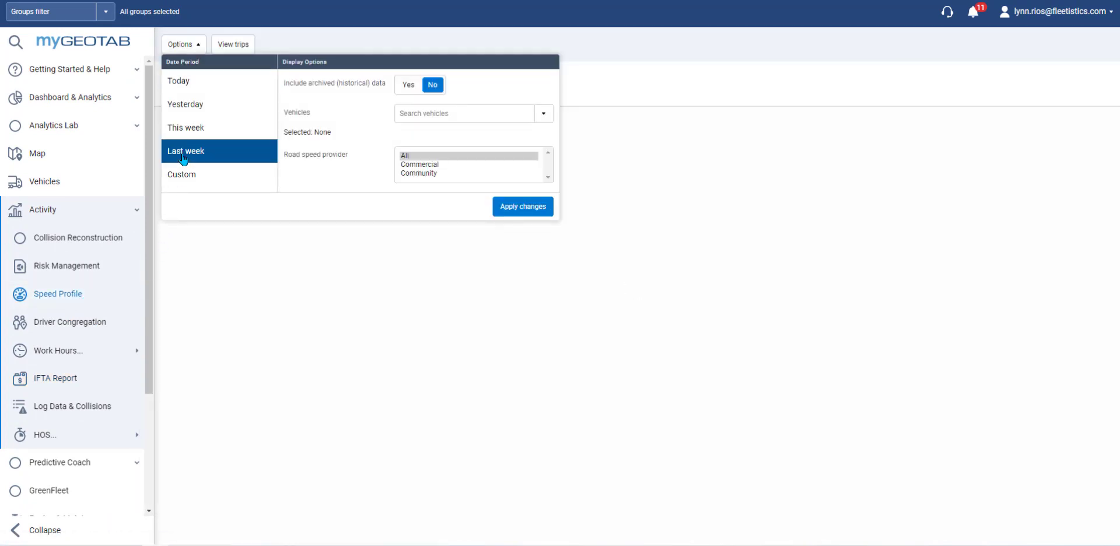
left_click(543, 116)
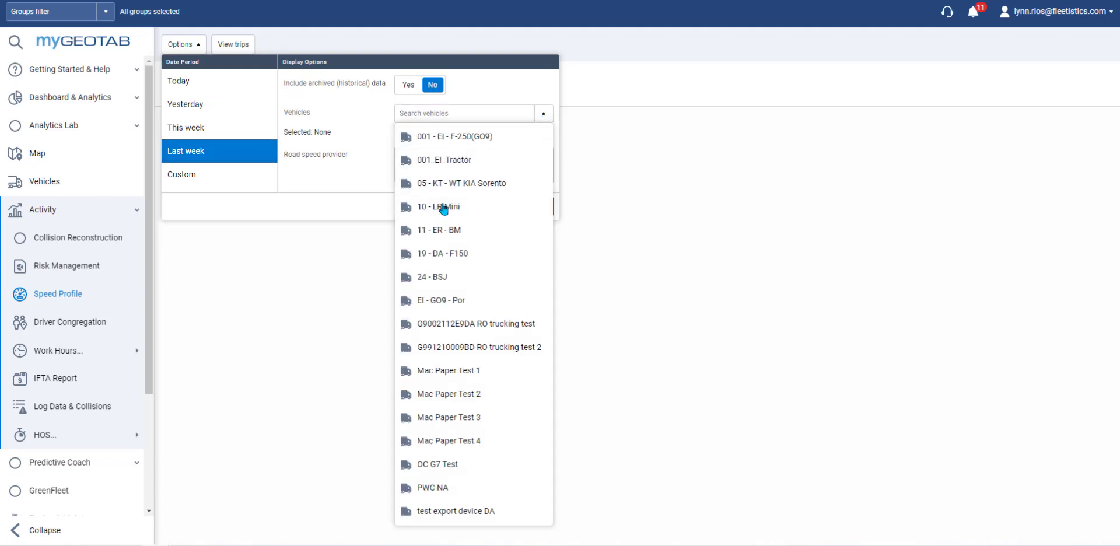
left_click(444, 208)
left_click(509, 208)
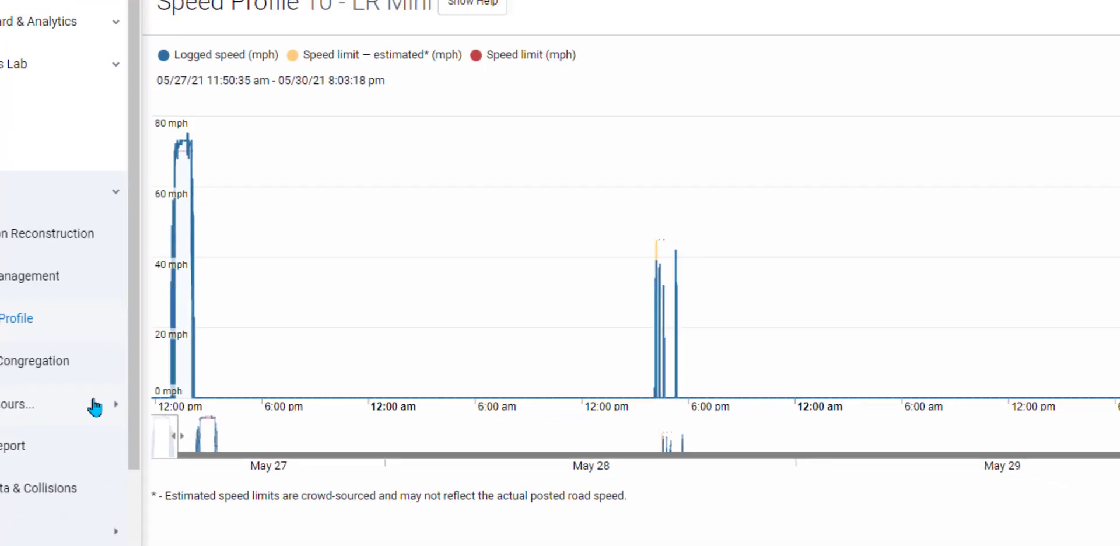
left_click(90, 271)
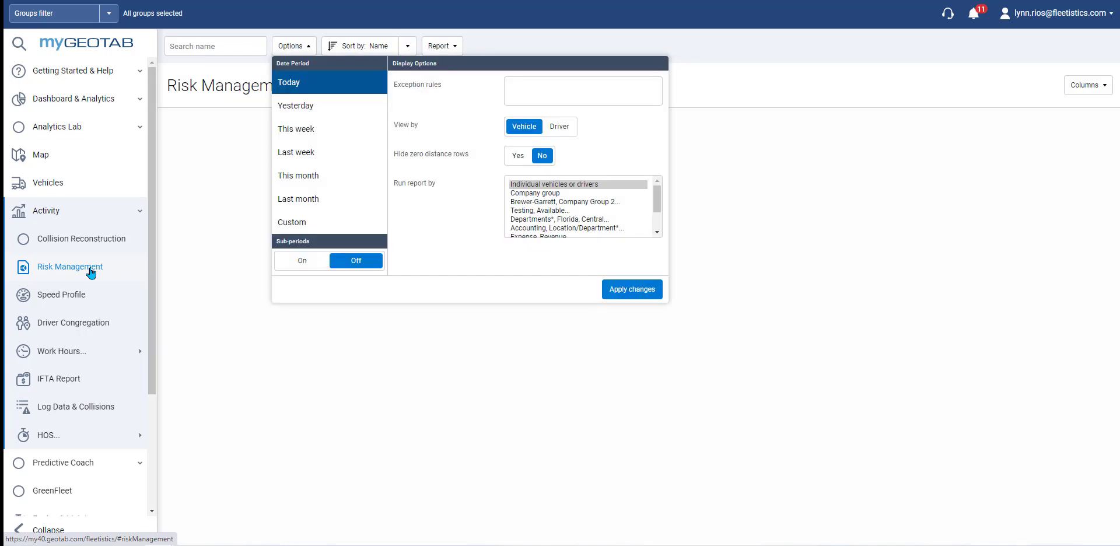
Step: Set the Risk Management period to last week with weekly sub-periods
left_click(296, 156)
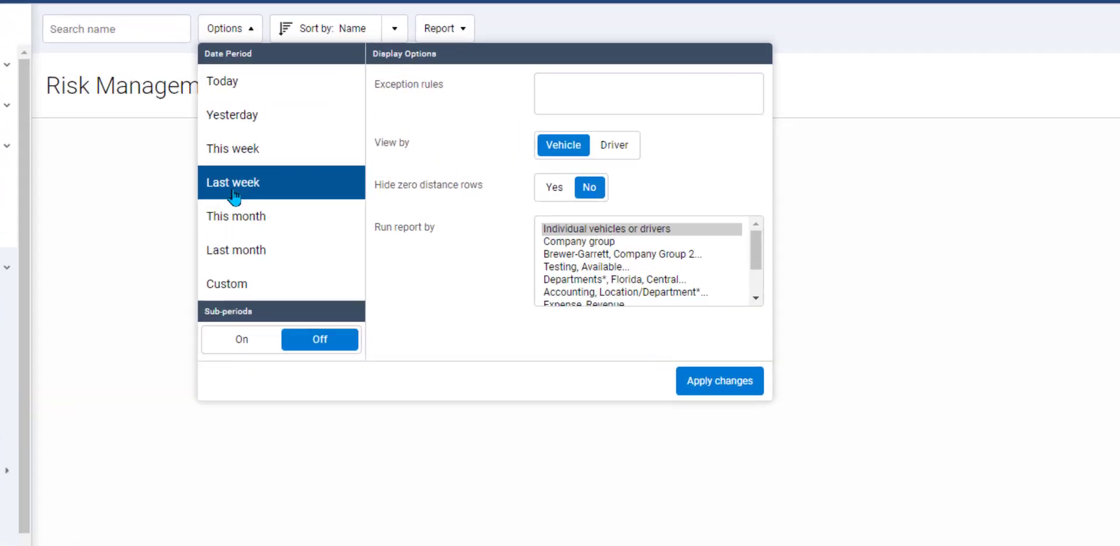
left_click(228, 304)
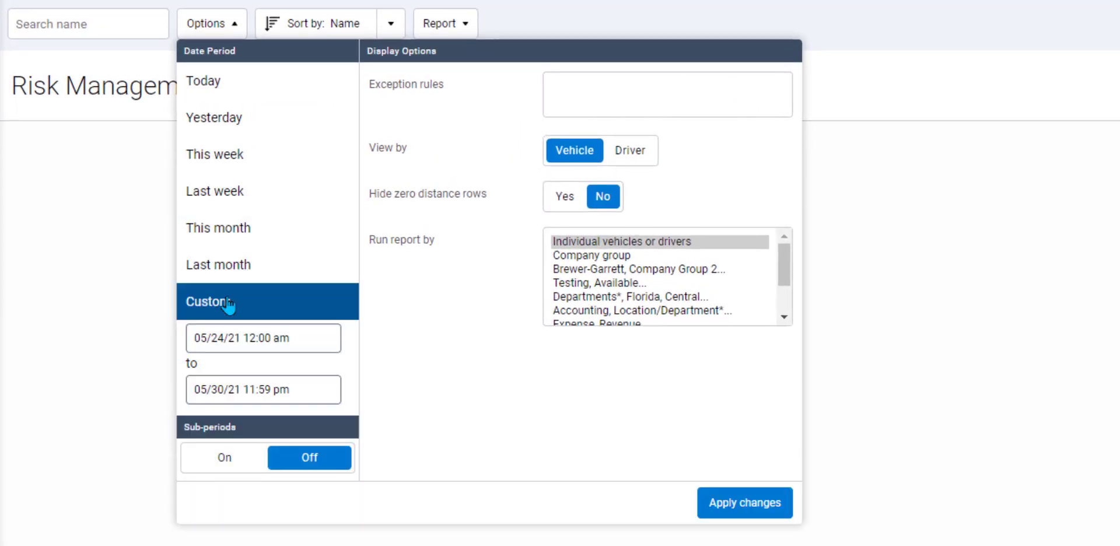
left_click(244, 203)
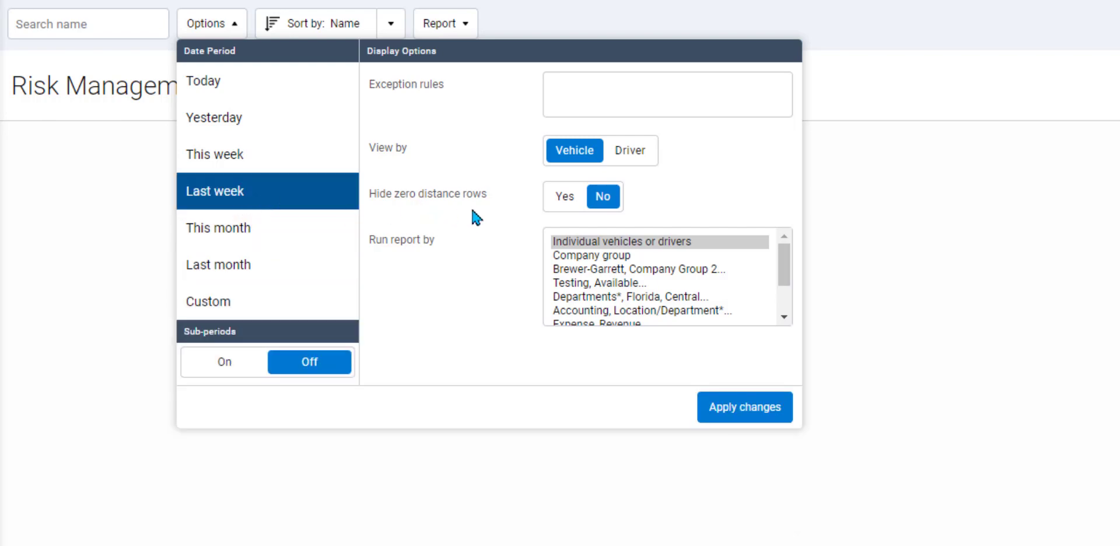
left_click(224, 361)
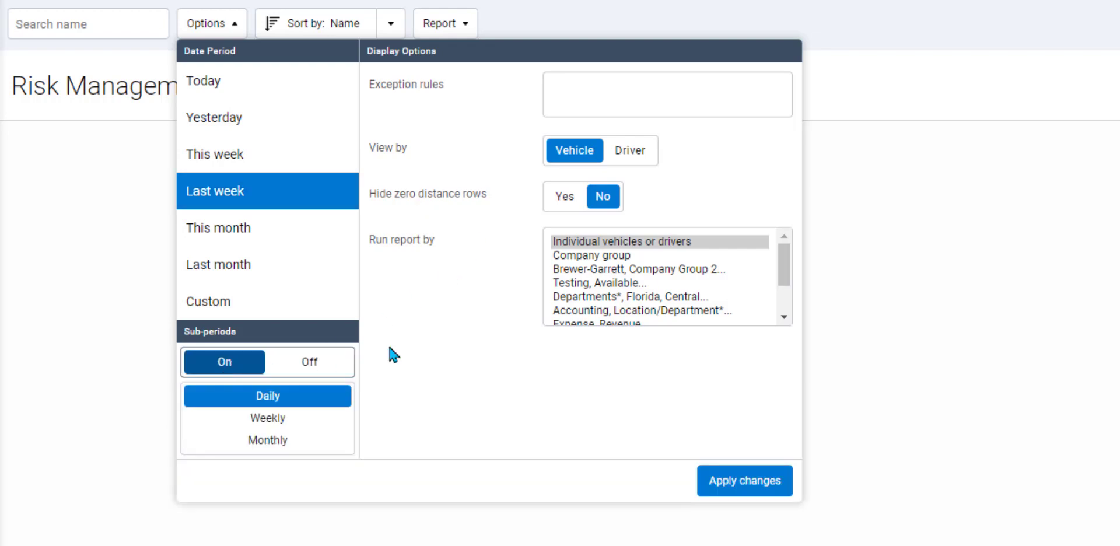
left_click(293, 420)
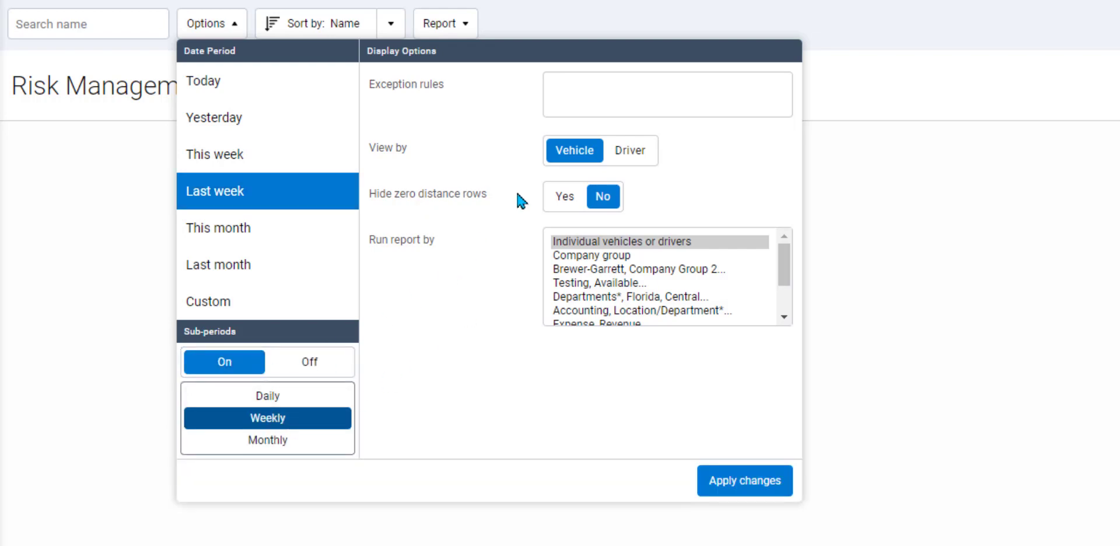
Step: Add exception rules like Office Departure, Power loss and Late Arrival, hide zero-distance rows, and apply
left_click(580, 100)
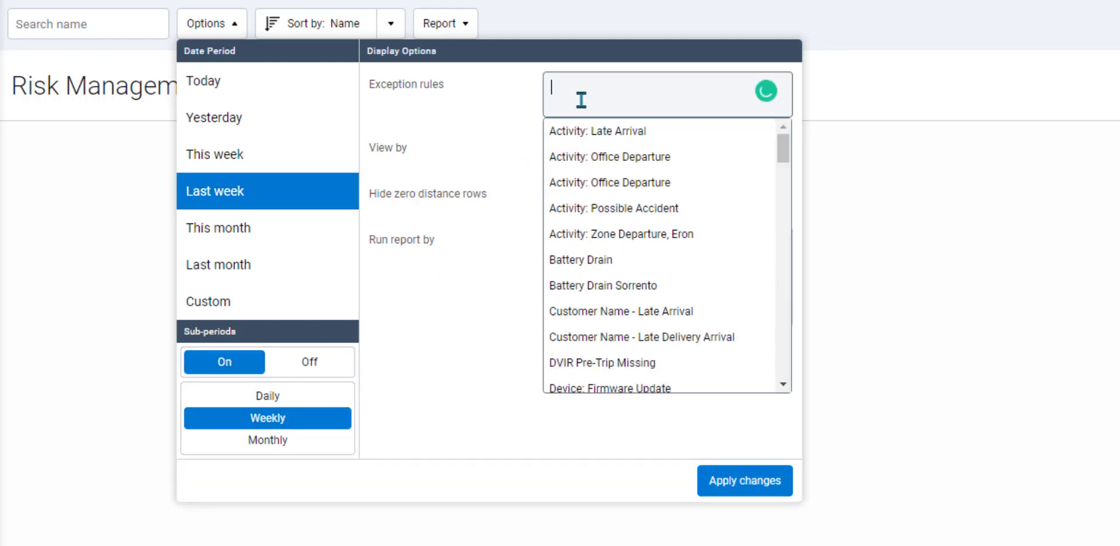
left_click(576, 186)
left_click(570, 256)
left_click(569, 337)
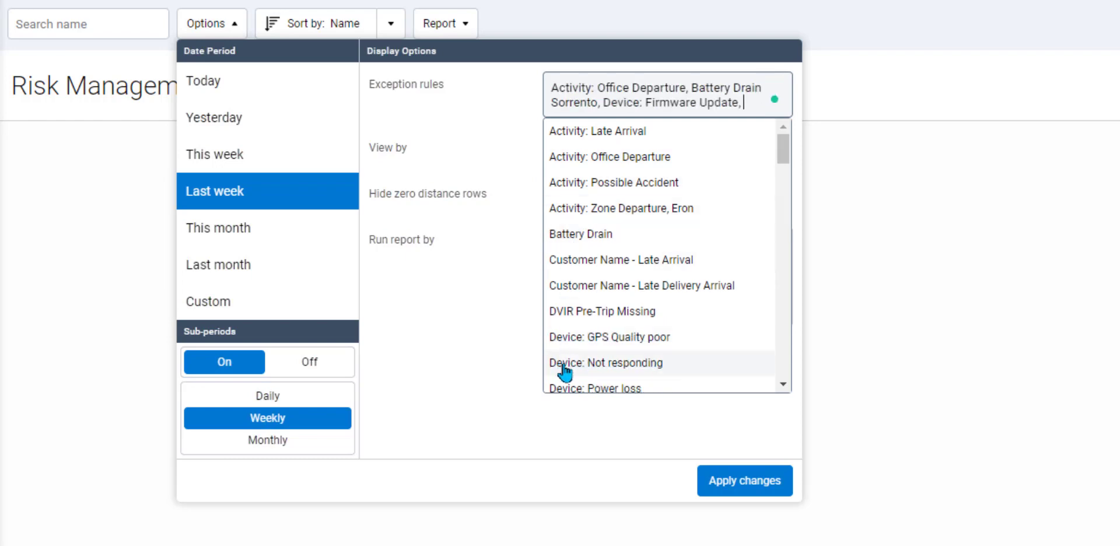
left_click(564, 368)
left_click(561, 367)
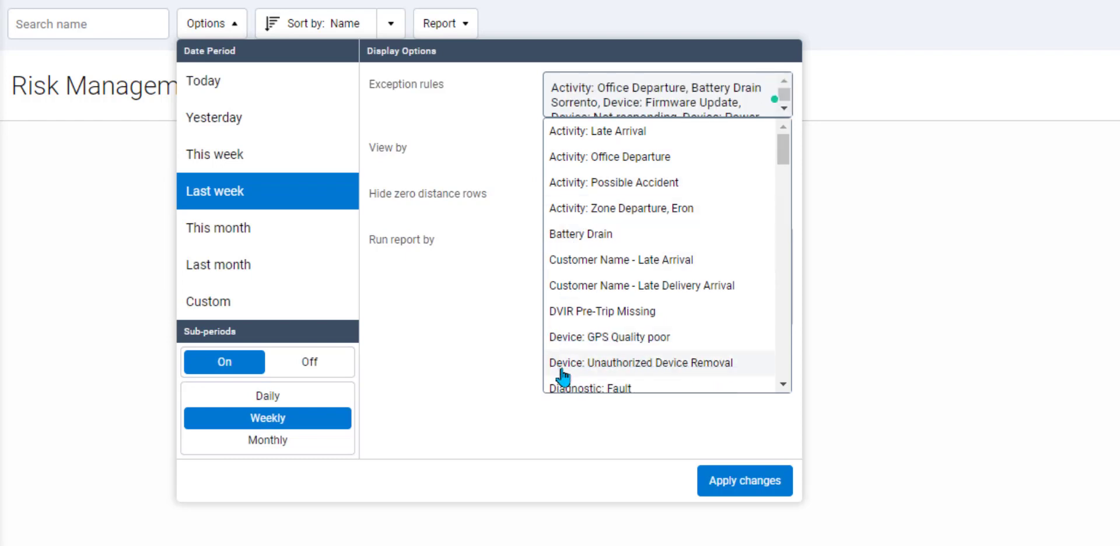
left_click(561, 367)
left_click(562, 367)
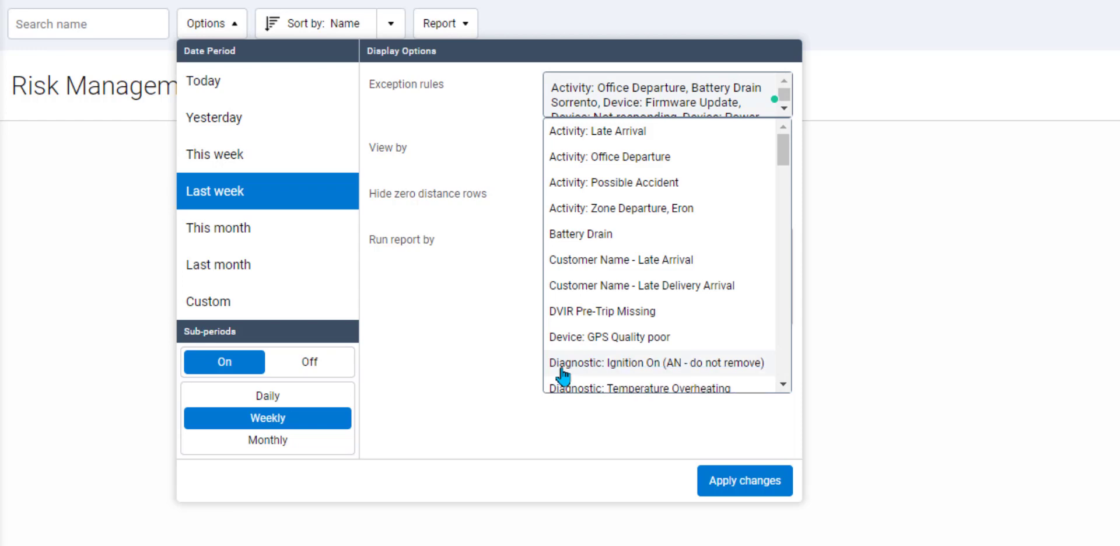
left_click(564, 132)
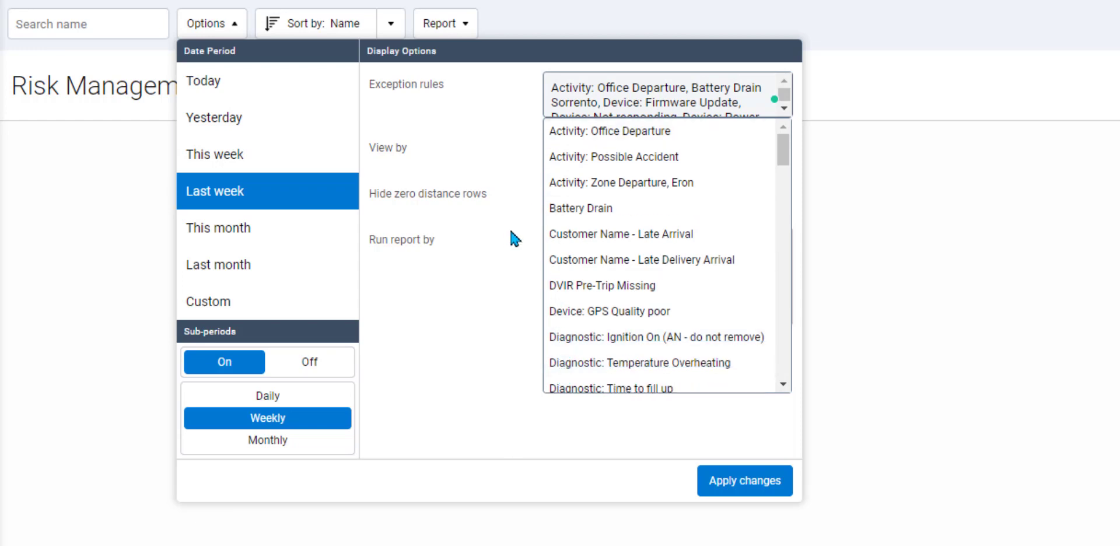
left_click(505, 240)
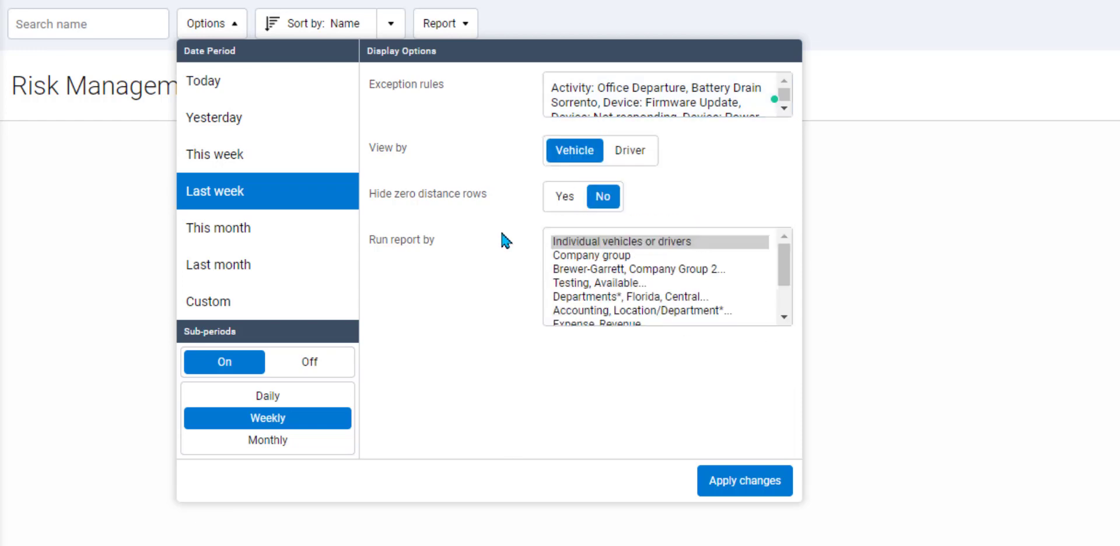
left_click(562, 200)
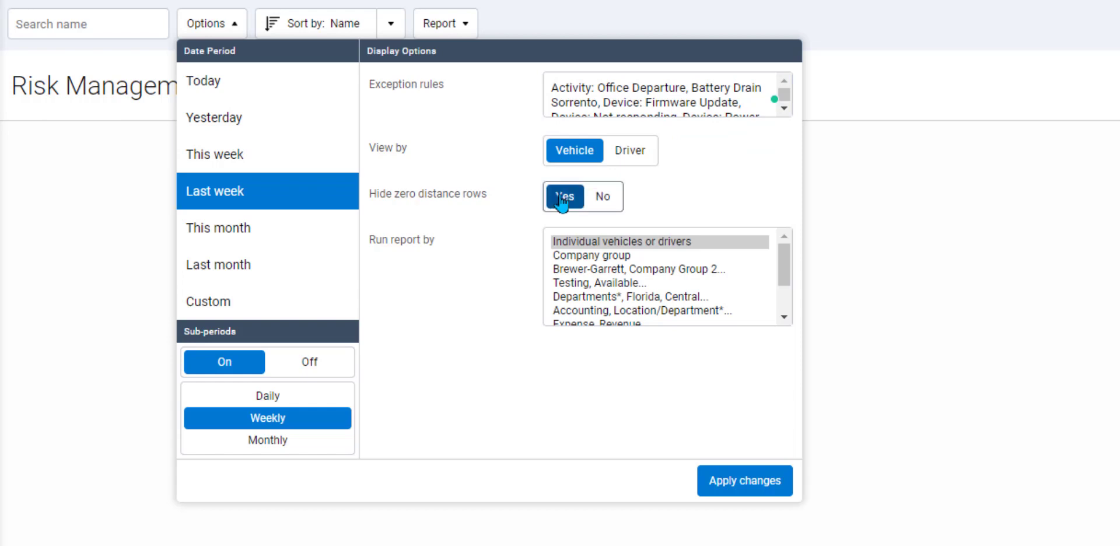
left_click(726, 485)
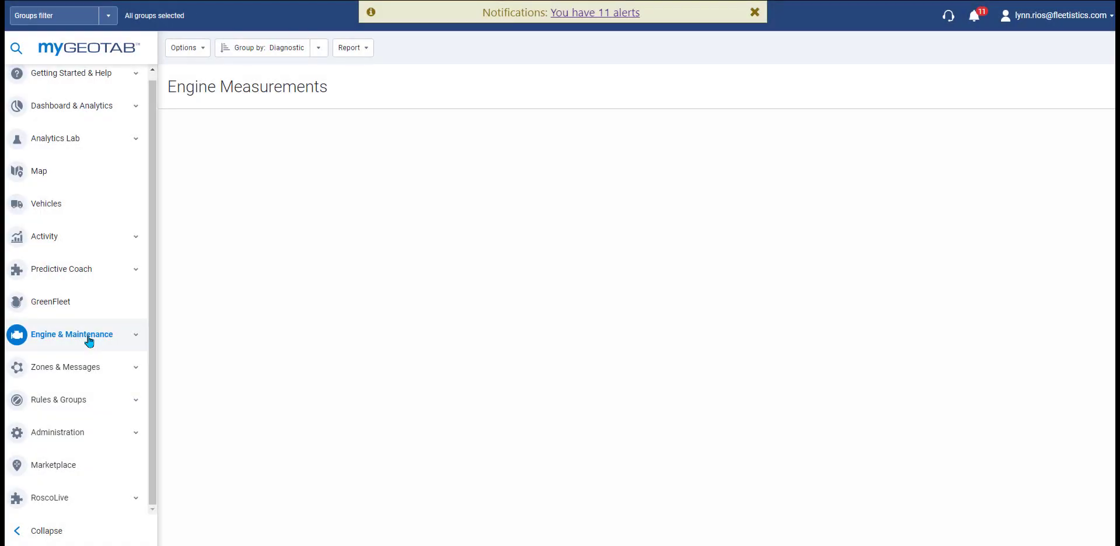
Step: Open the Engine Faults page and filter it to all vehicles
left_click(89, 341)
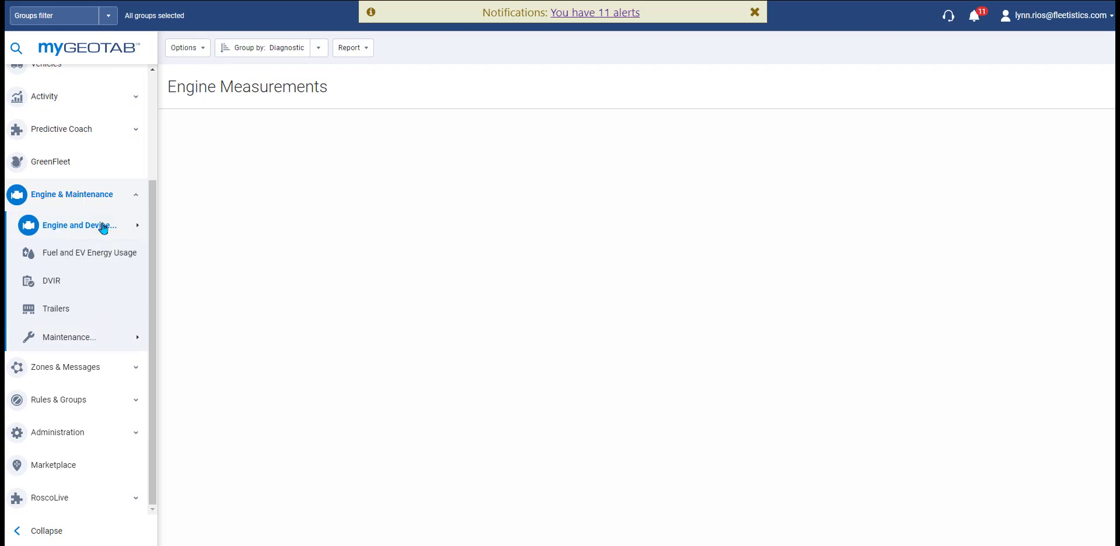
mouse_move(104, 225)
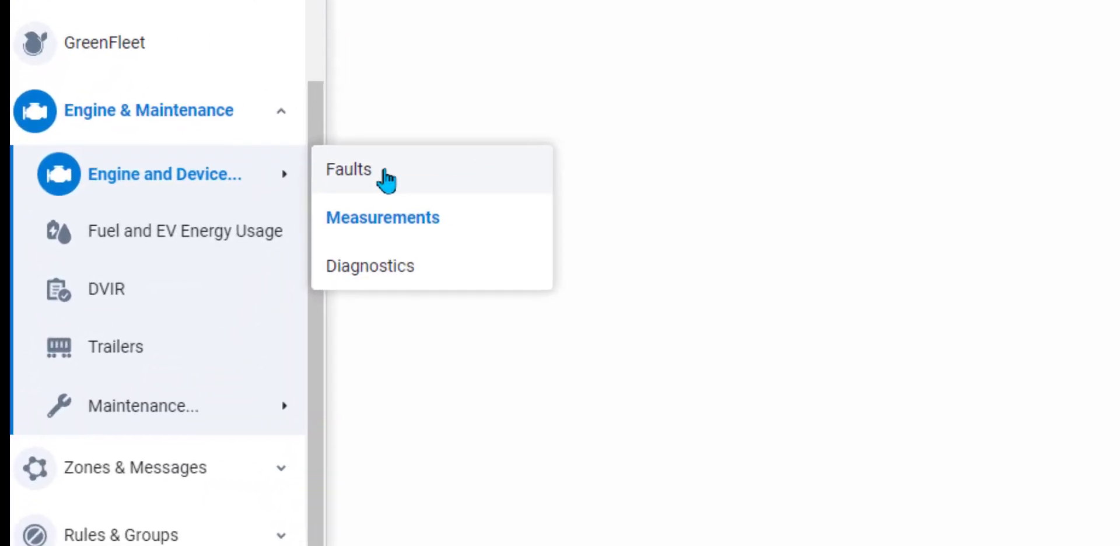
left_click(385, 173)
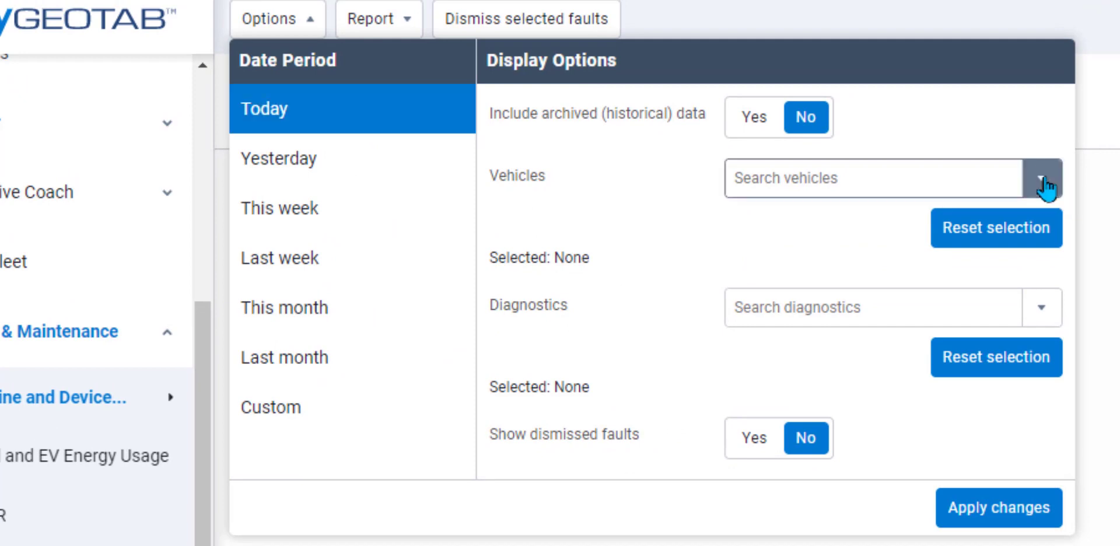
left_click(1044, 187)
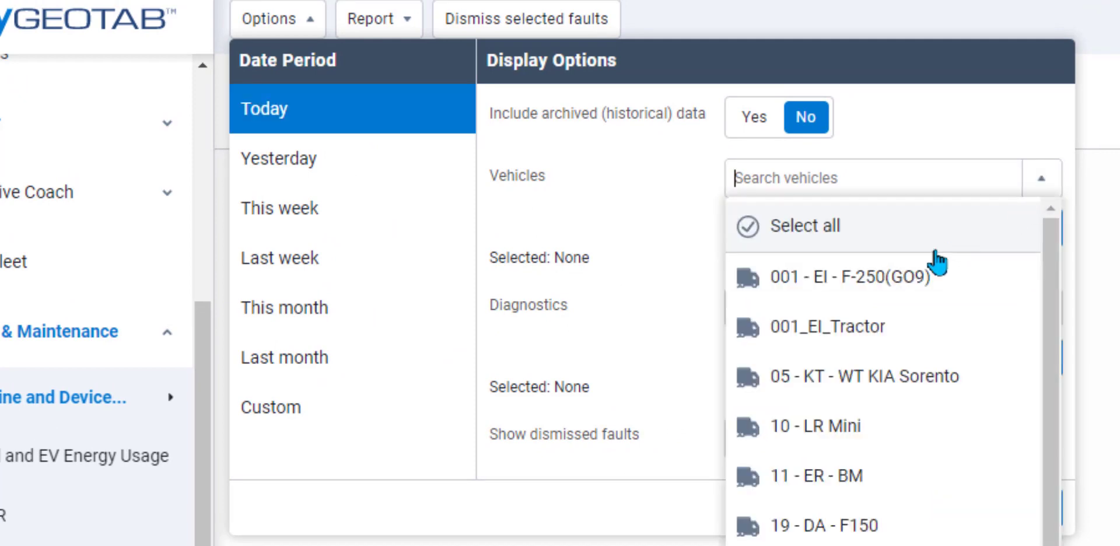
left_click(932, 247)
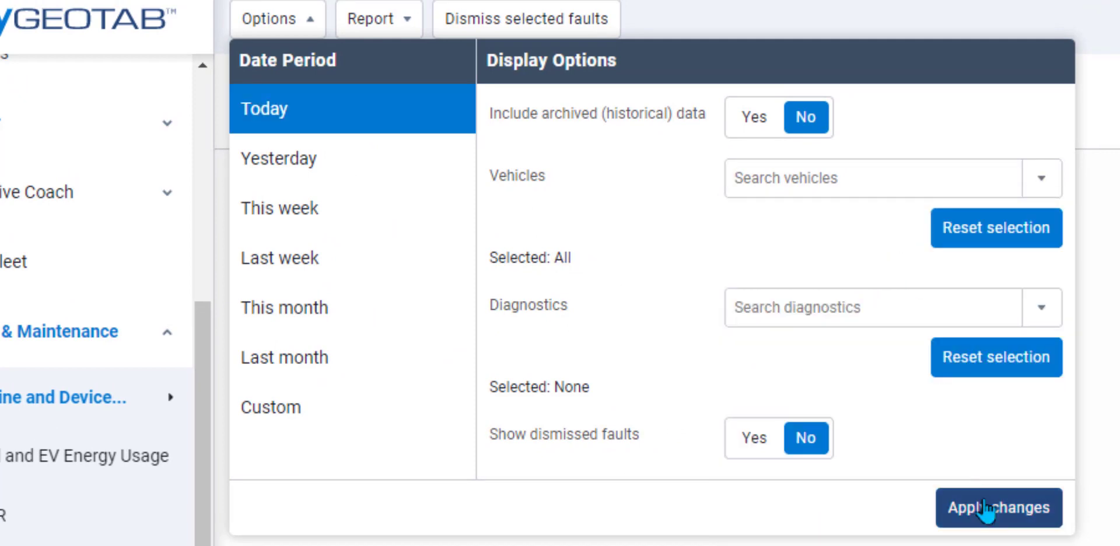
left_click(986, 508)
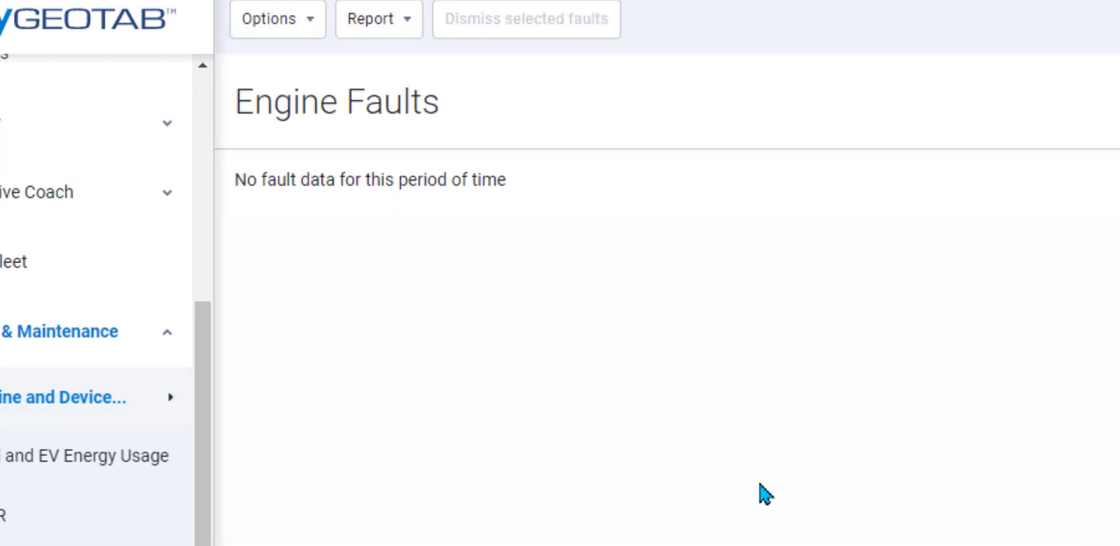
Step: Reload the faults for last month, then open Fuel and EV Energy Usage
left_click(303, 20)
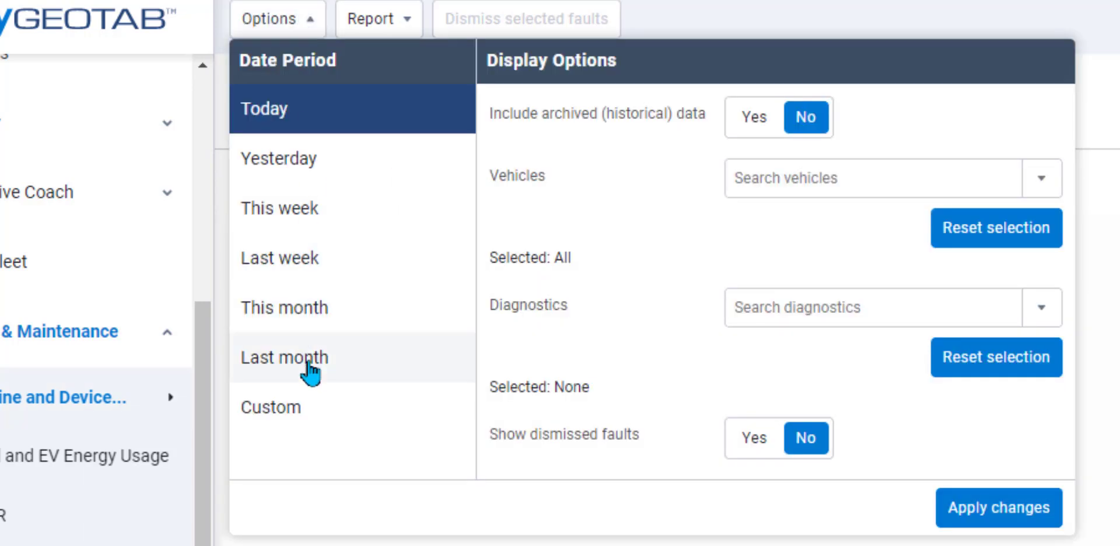
left_click(313, 364)
left_click(1012, 517)
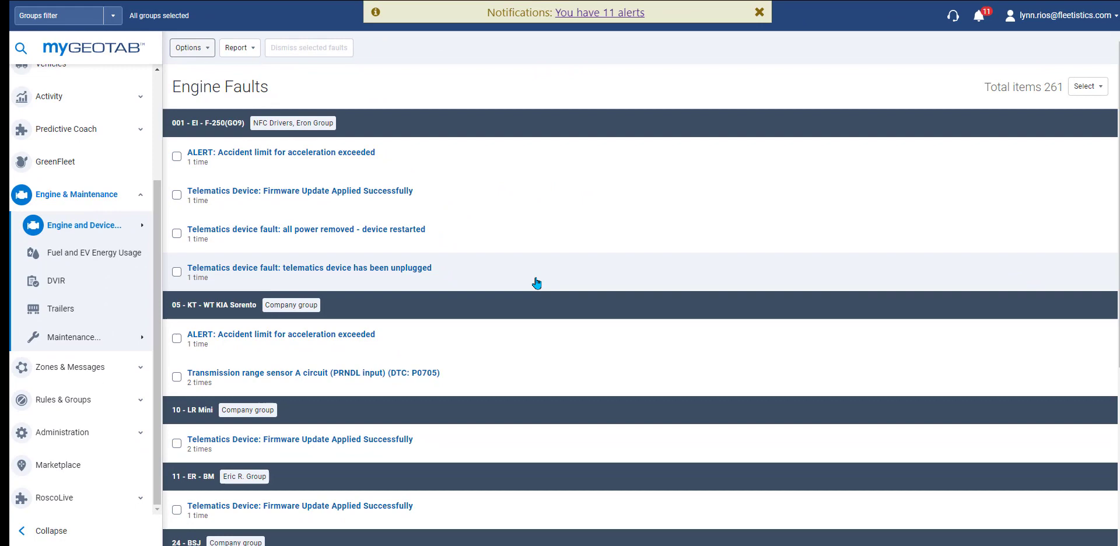
scroll(536, 282, "down", 5)
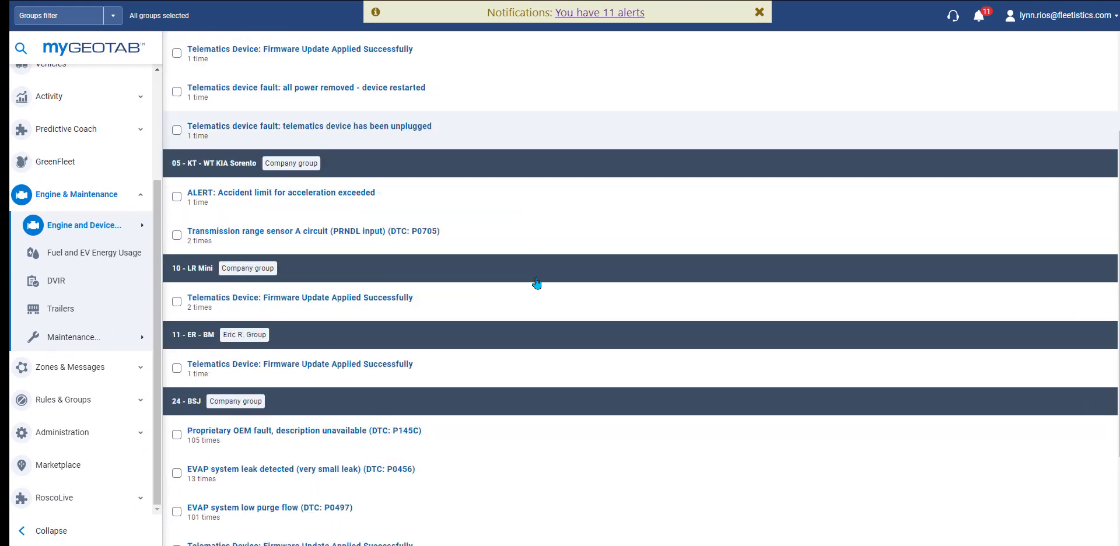
left_click(139, 232)
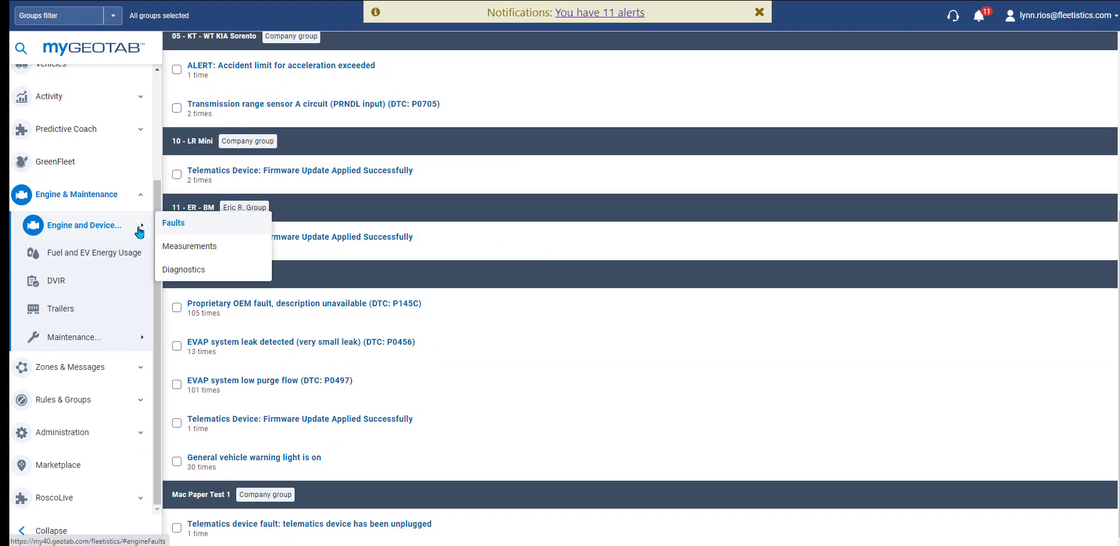
left_click(133, 256)
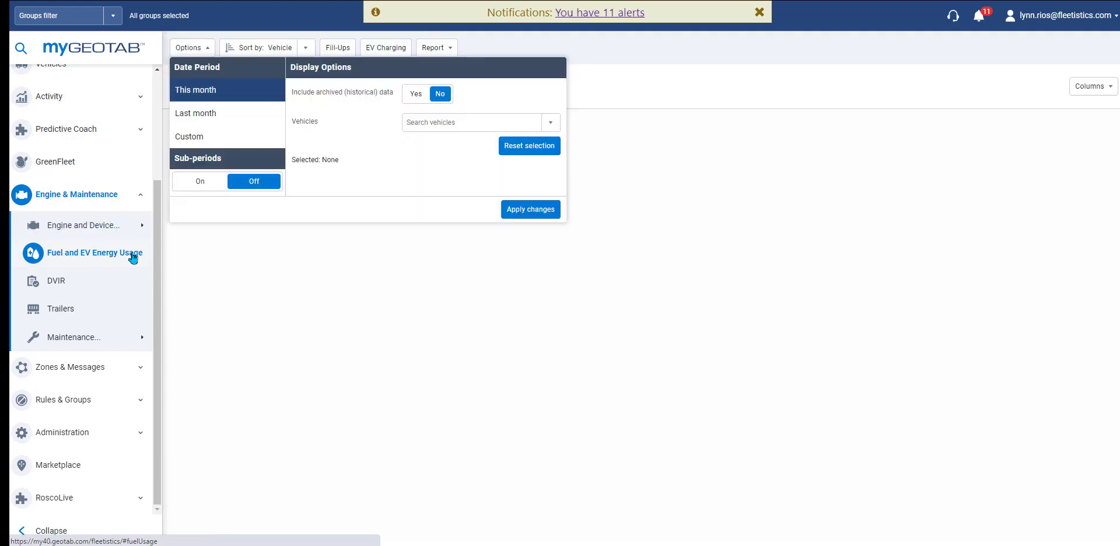
Step: Run the fuel usage report for all vehicles, then open the DVIR page
left_click(550, 122)
left_click(512, 149)
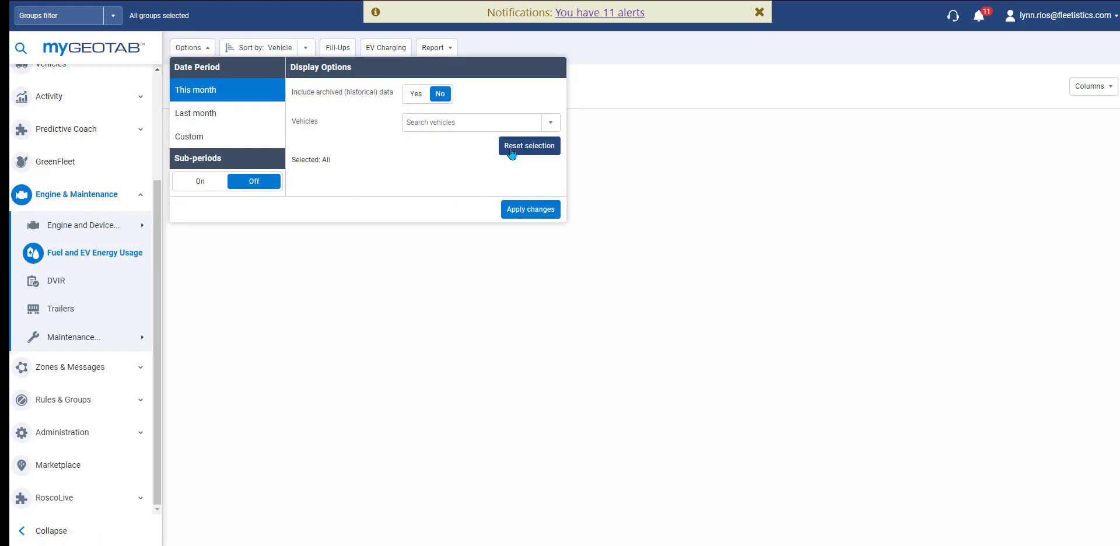
left_click(517, 211)
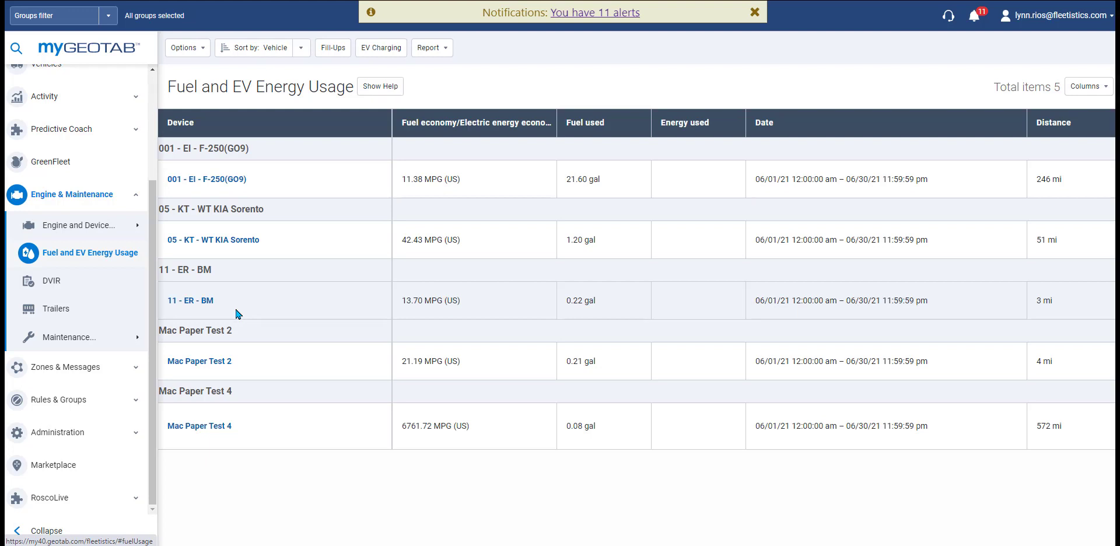
left_click(98, 287)
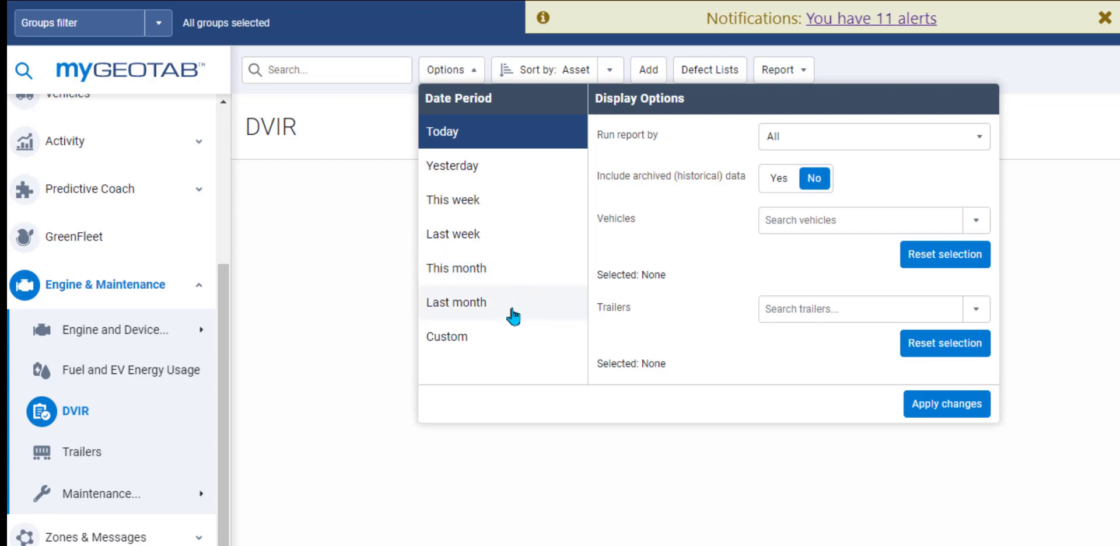
Step: Switch the DVIR period to a custom range and page the start calendar back five months
left_click(512, 309)
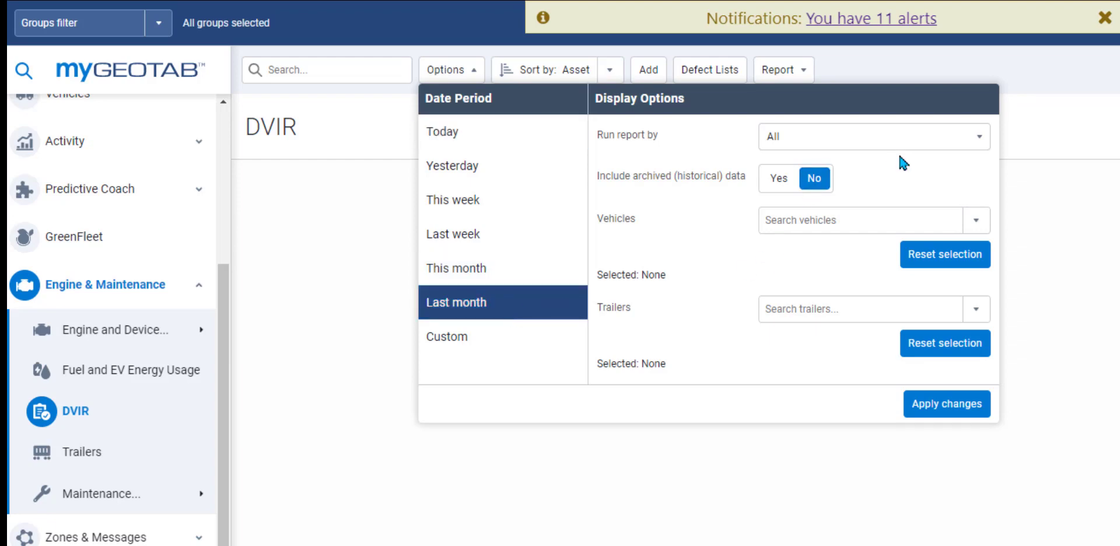
left_click(944, 145)
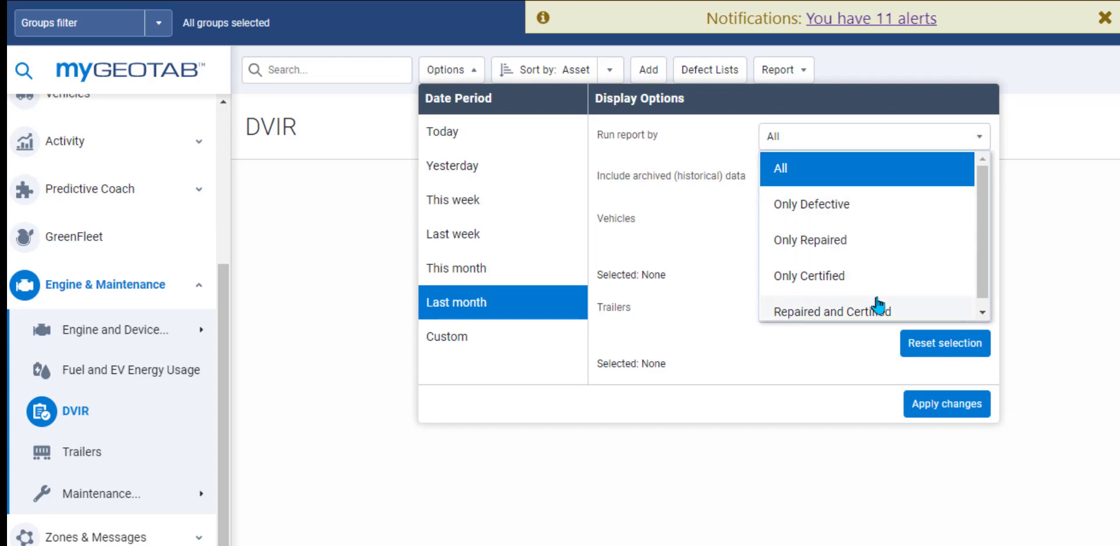
left_click(447, 336)
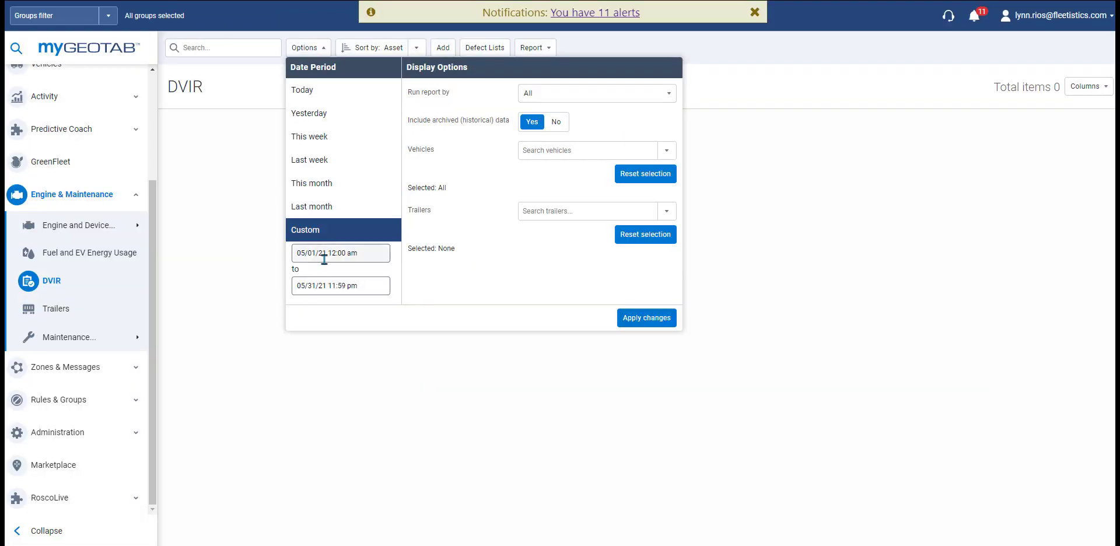
left_click(493, 374)
left_click(310, 280)
left_click(309, 280)
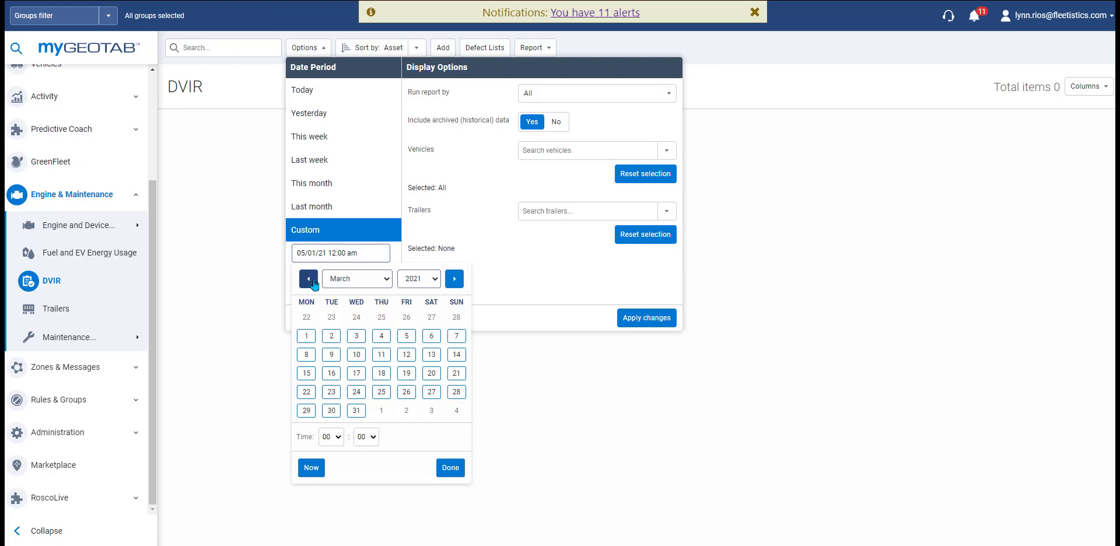
left_click(309, 280)
left_click(309, 280)
left_click(312, 281)
left_click(312, 281)
left_click(312, 281)
left_click(312, 281)
left_click(312, 281)
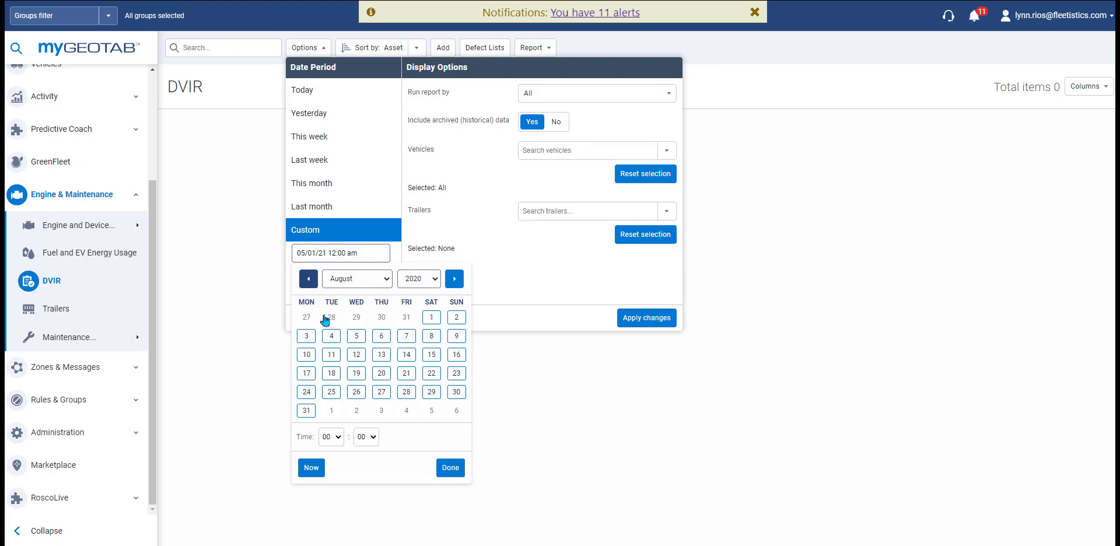
Step: Pick 07/31/20 as the start date, apply the DVIR filters, and open Trailers
left_click(406, 317)
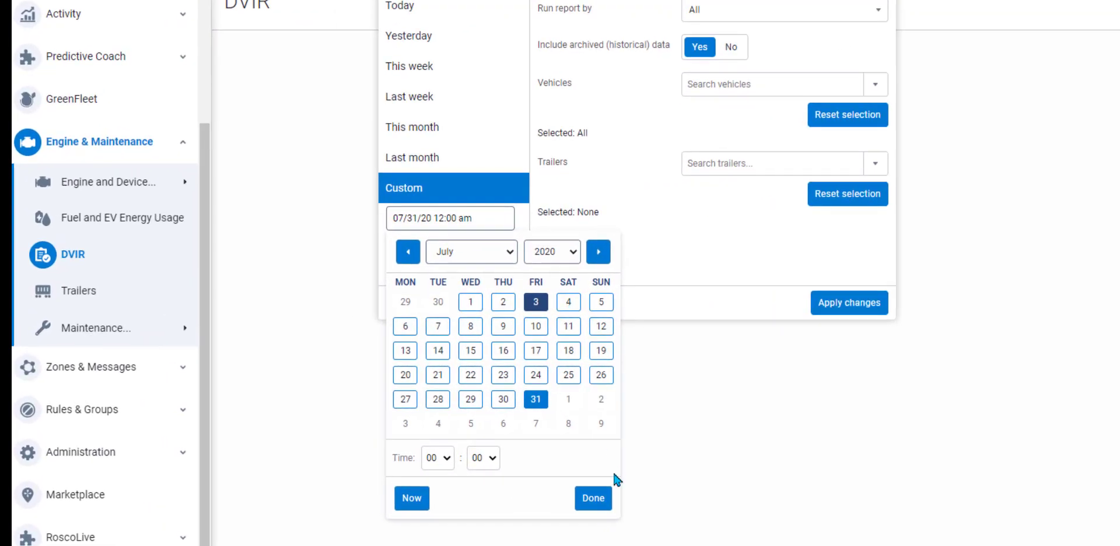
left_click(593, 499)
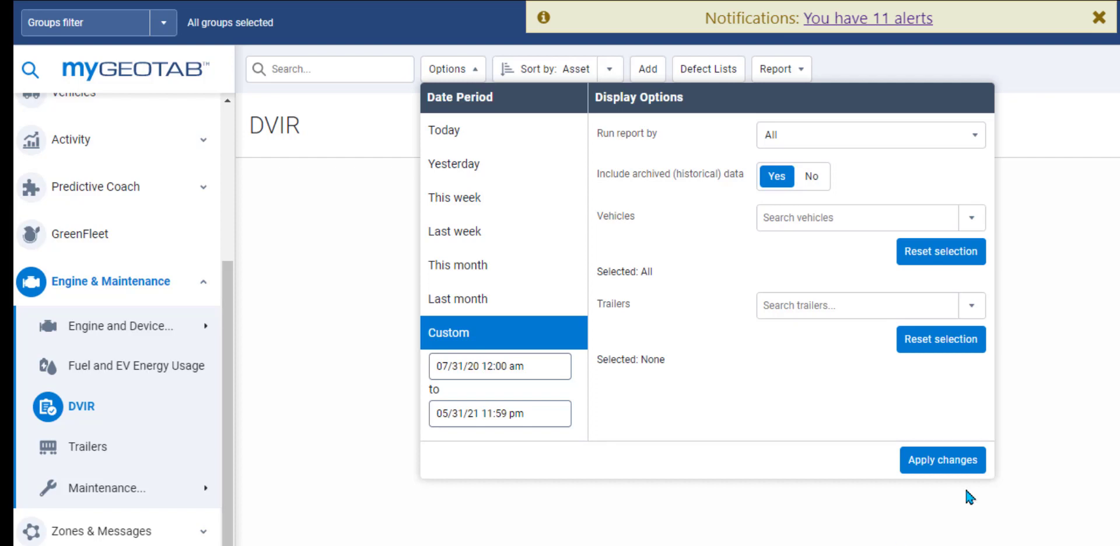
left_click(955, 466)
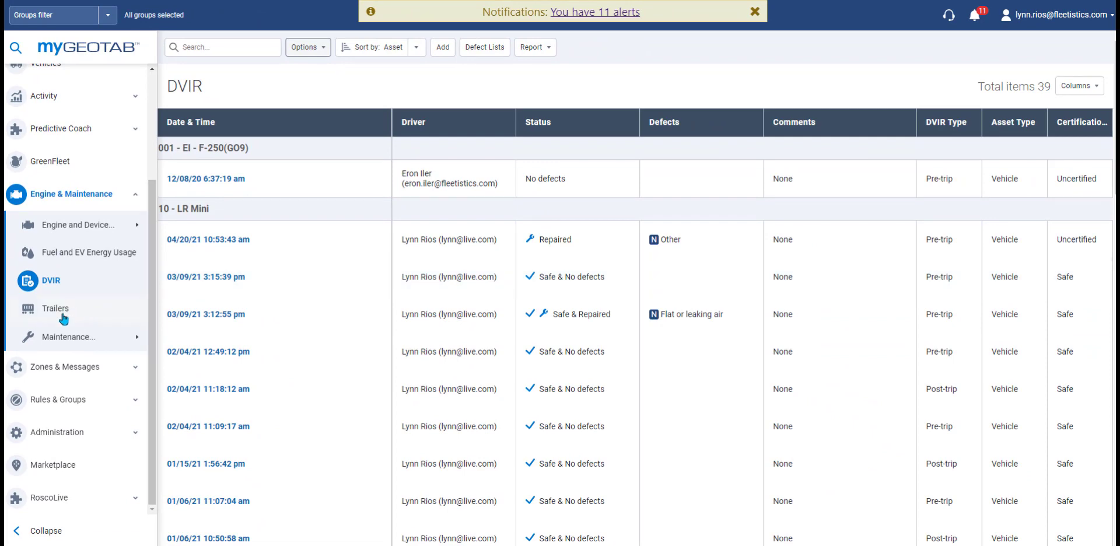
left_click(62, 315)
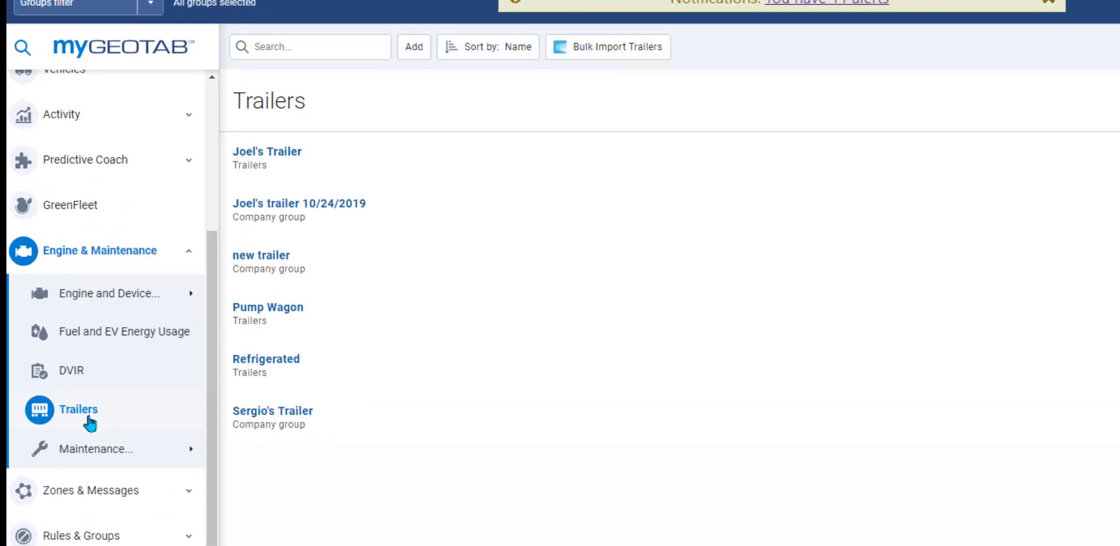
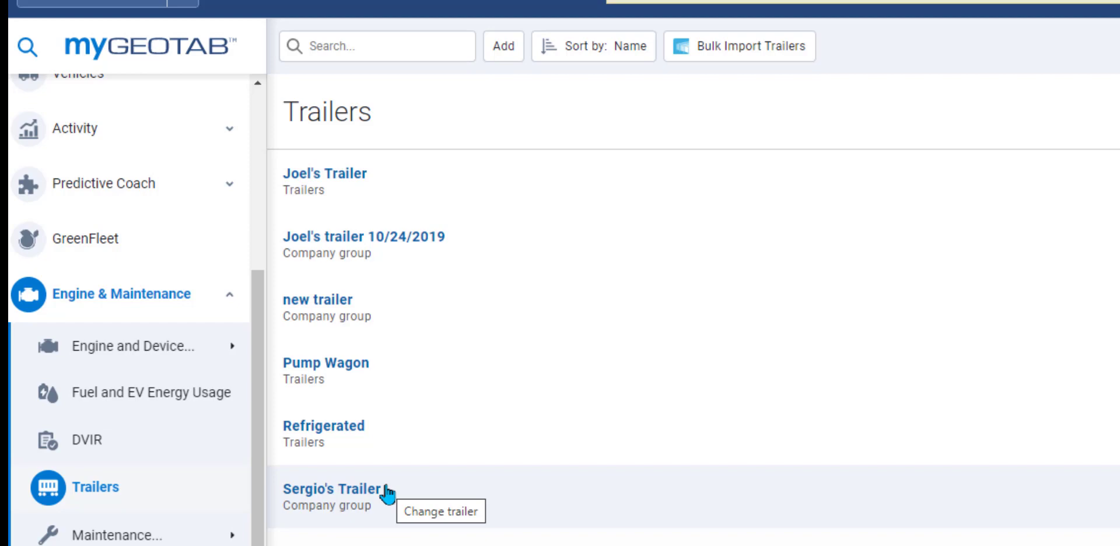
Step: Add the Pump Wagon trailer to the All in Fleetistics group and save it
left_click(345, 382)
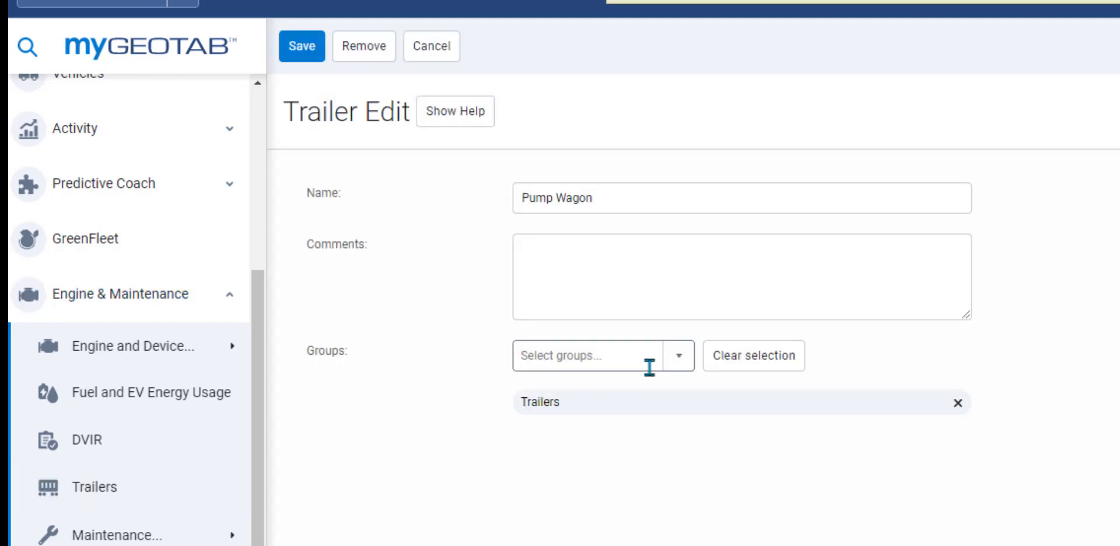
left_click(678, 360)
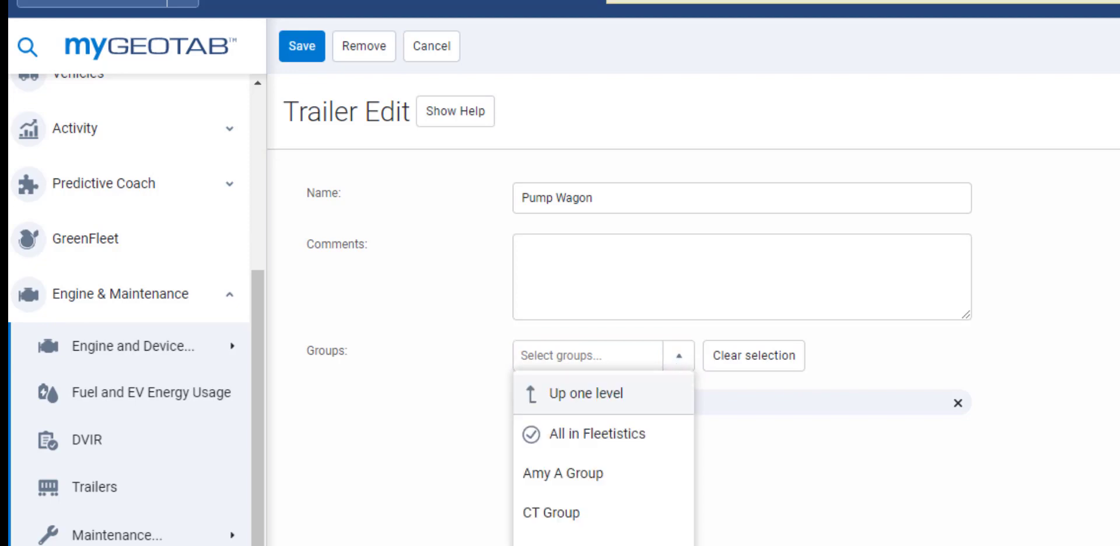
left_click(607, 435)
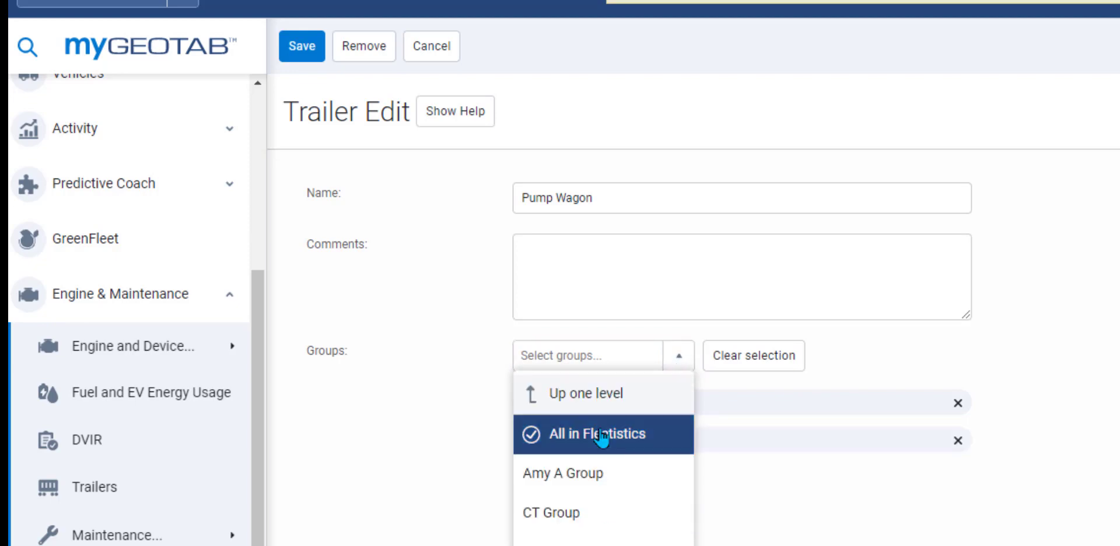
left_click(812, 497)
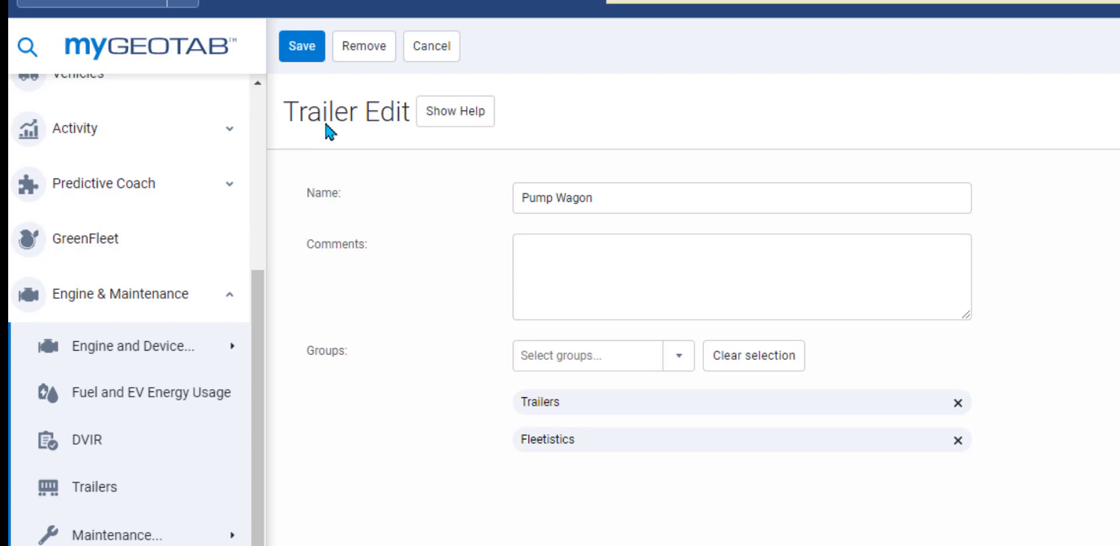
left_click(302, 51)
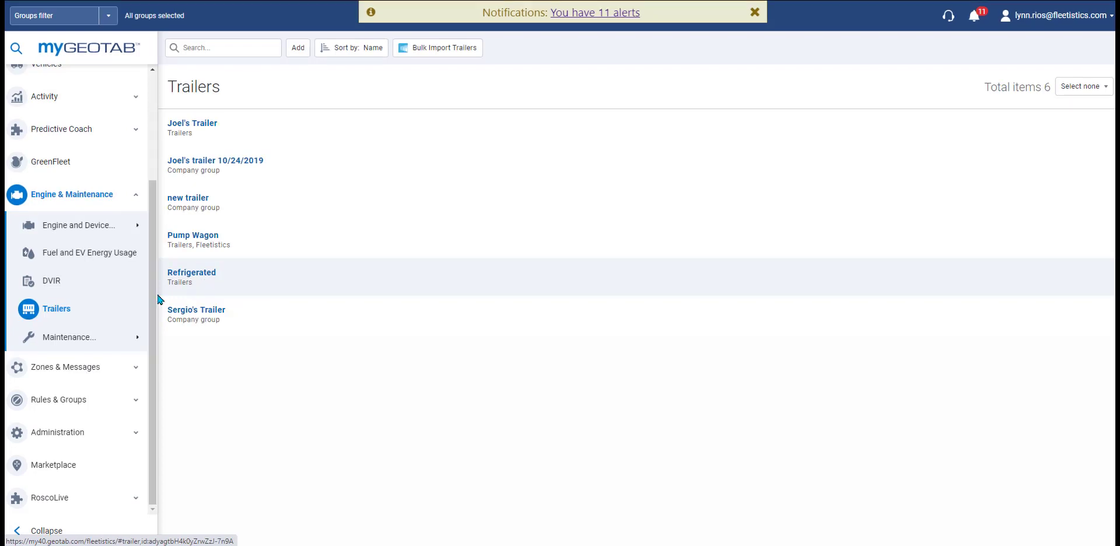
Step: Open Maintenance Reminders, review its report formats, then switch to Upcoming Maintenance
mouse_move(108, 346)
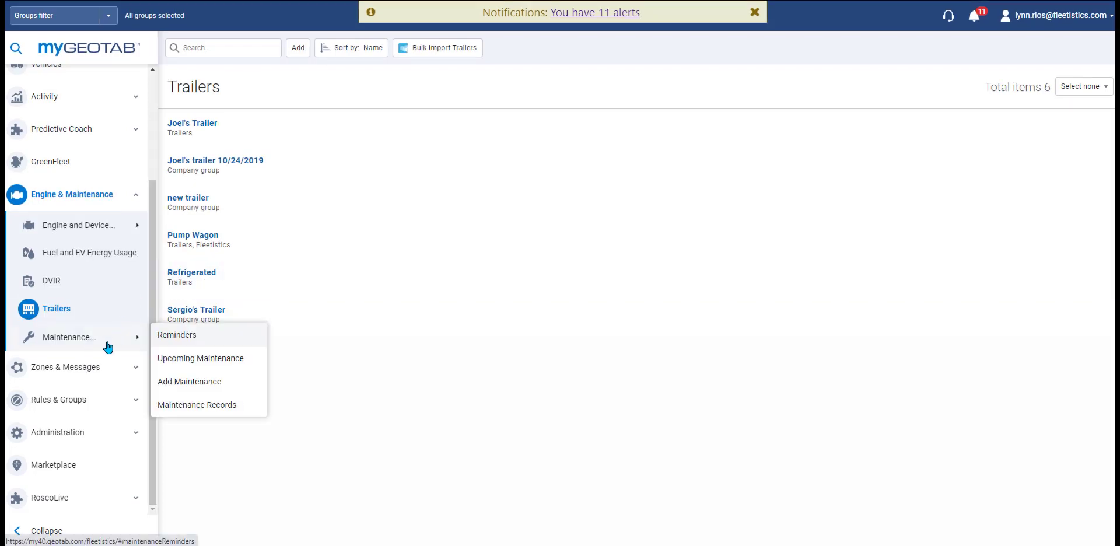
left_click(181, 337)
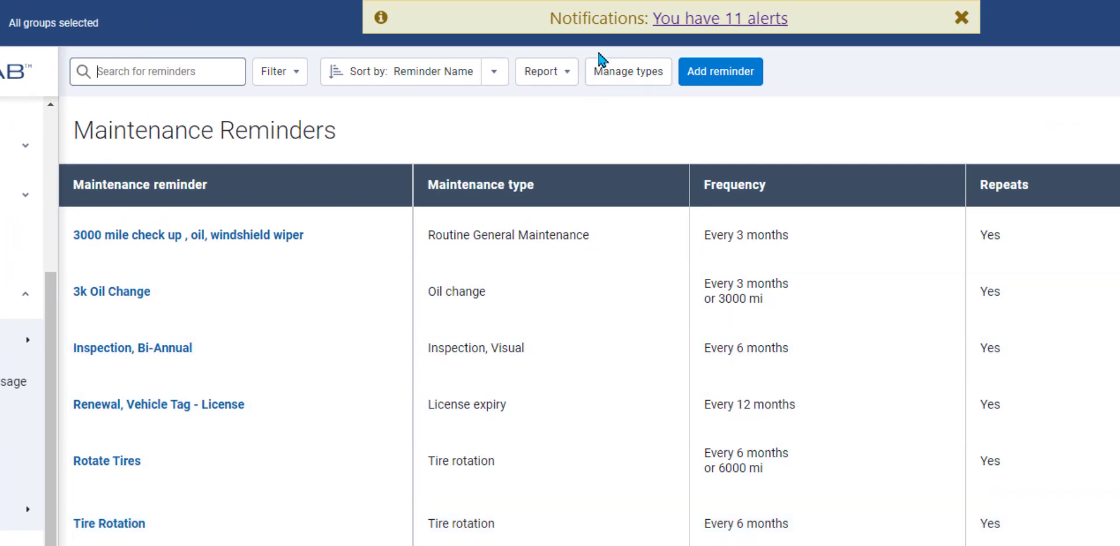
left_click(564, 75)
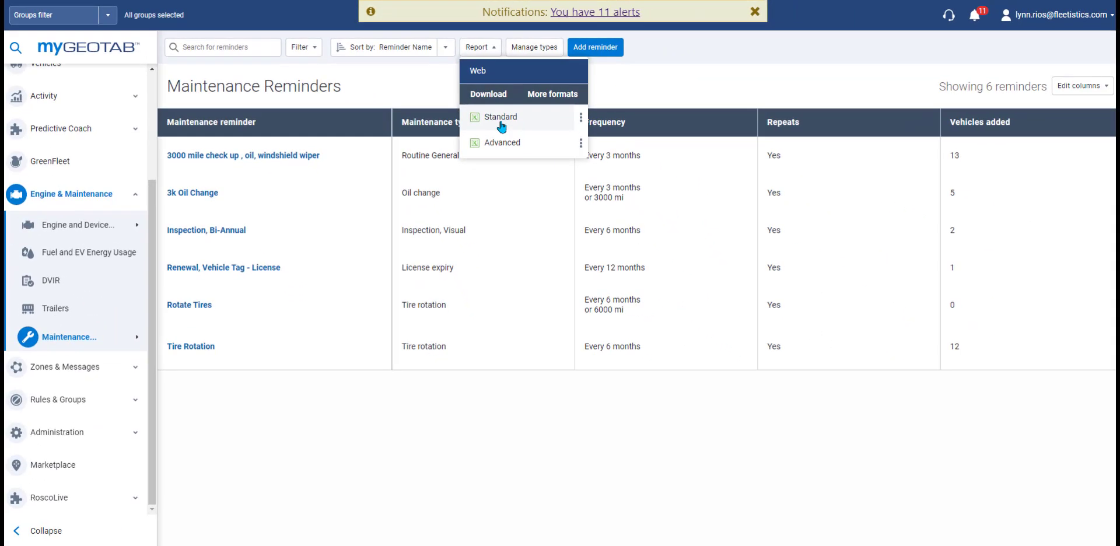
left_click(129, 348)
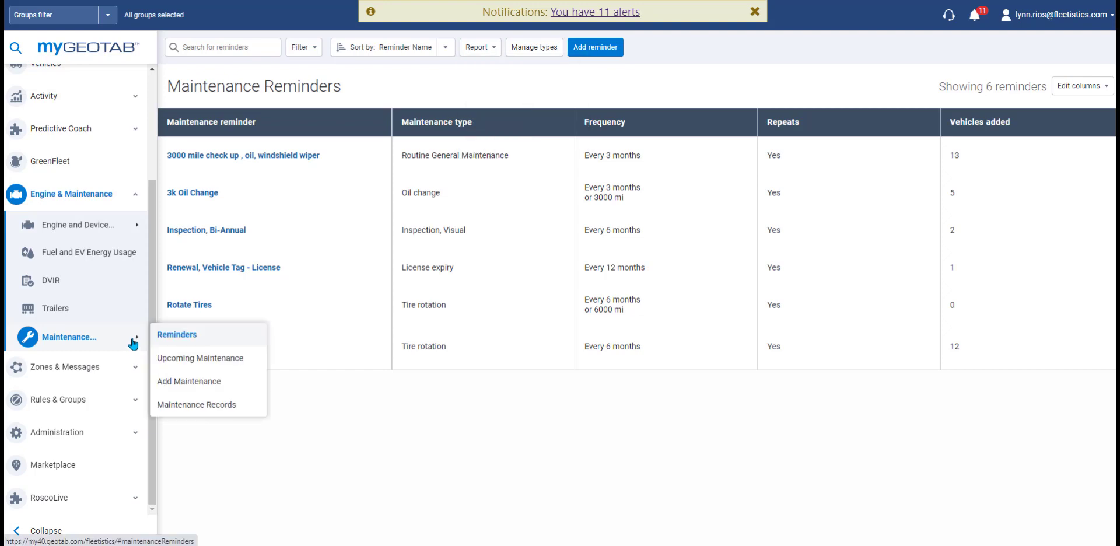
left_click(197, 366)
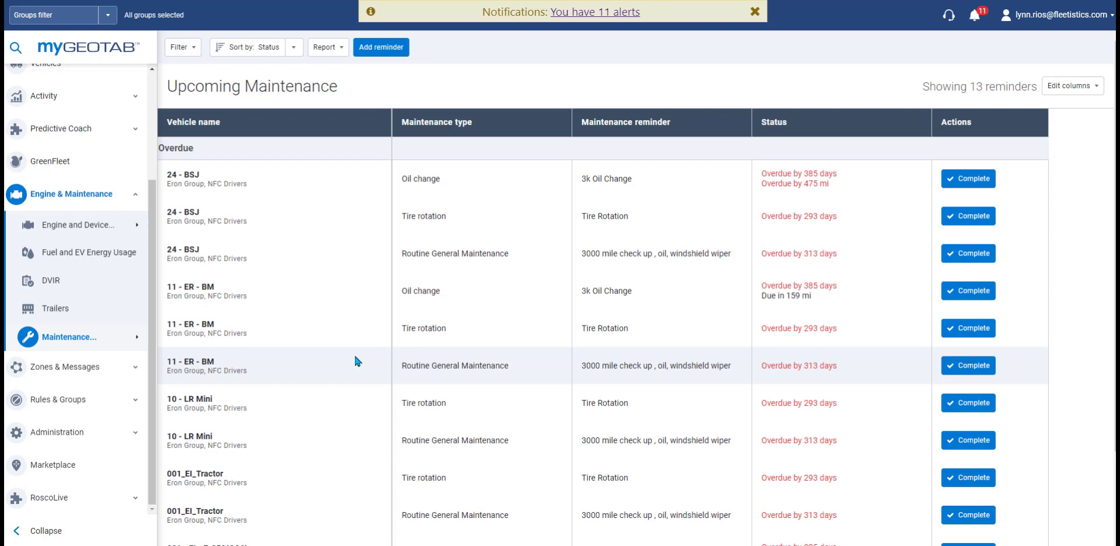
Step: Add a '3000 Mile Oil Change' reminder of type Oil change, repeating every 3 months or 5000 mi
left_click(399, 53)
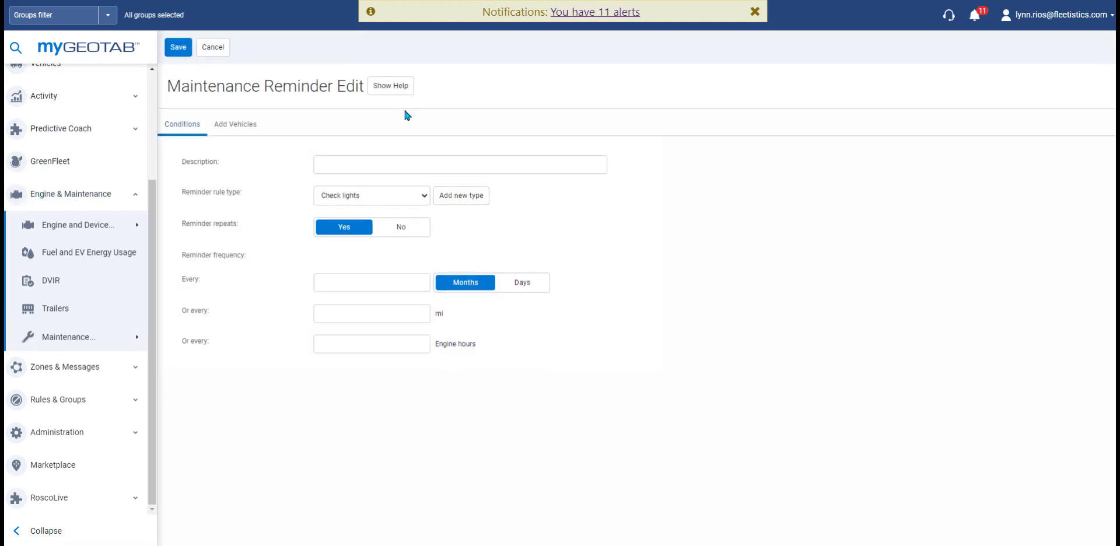
left_click(450, 199)
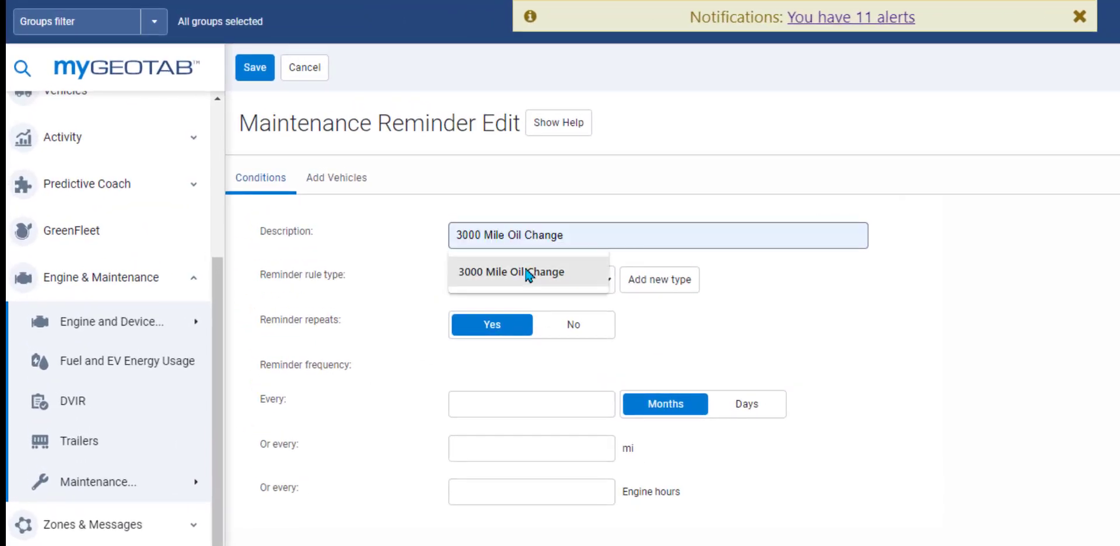
left_click(448, 233)
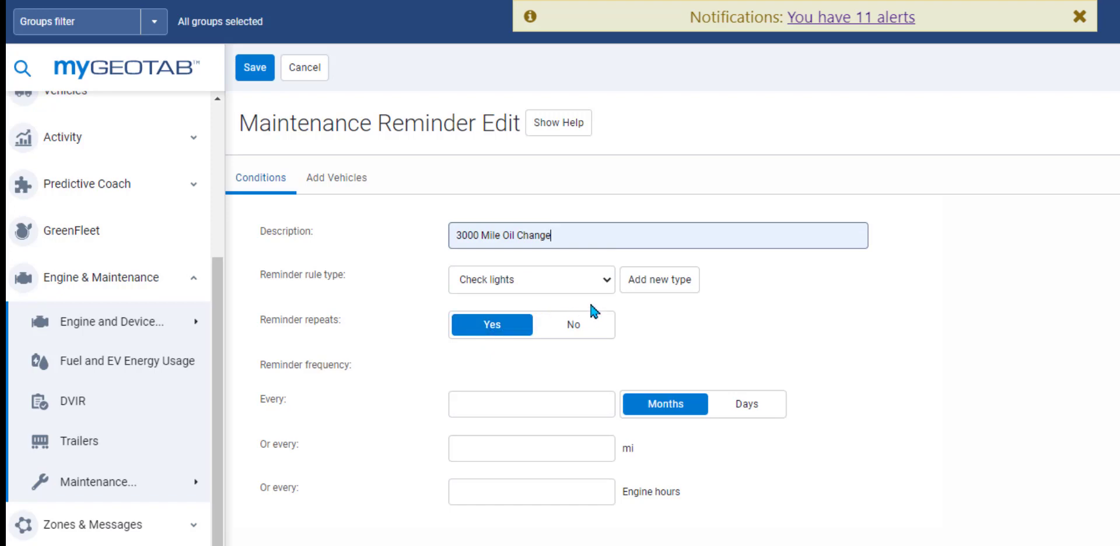
left_click(591, 289)
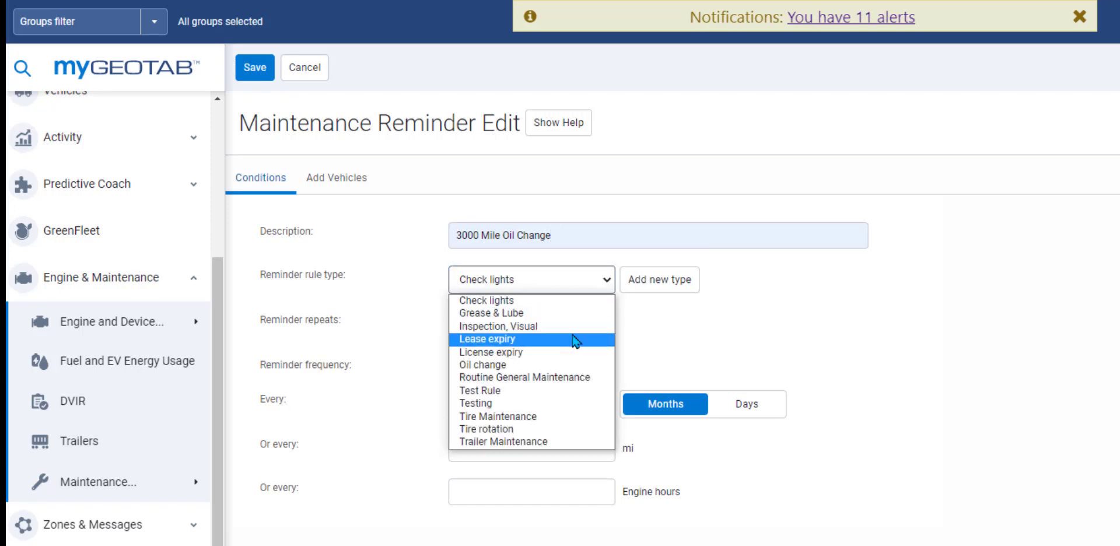
left_click(571, 364)
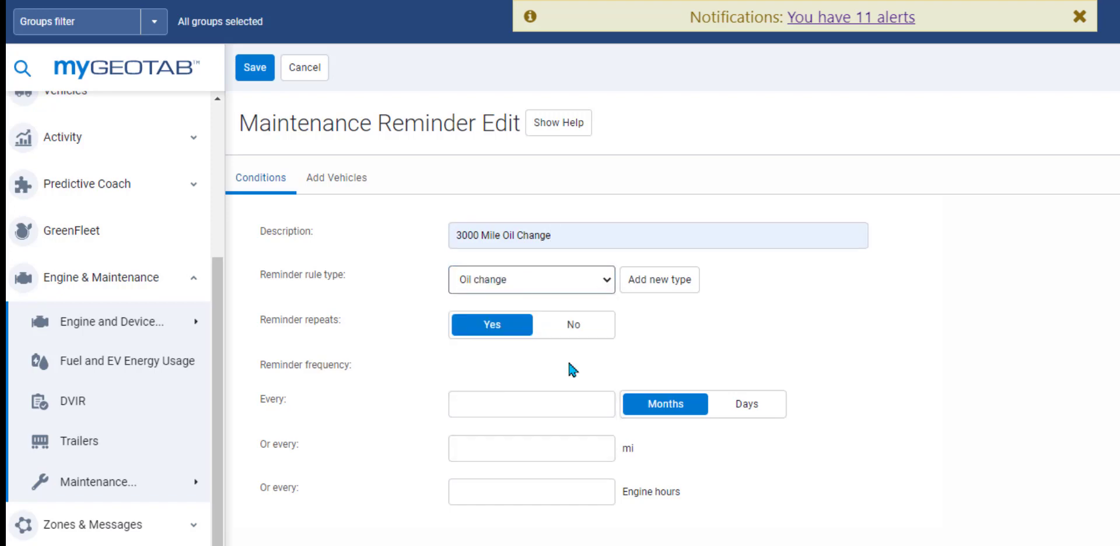
left_click(543, 404)
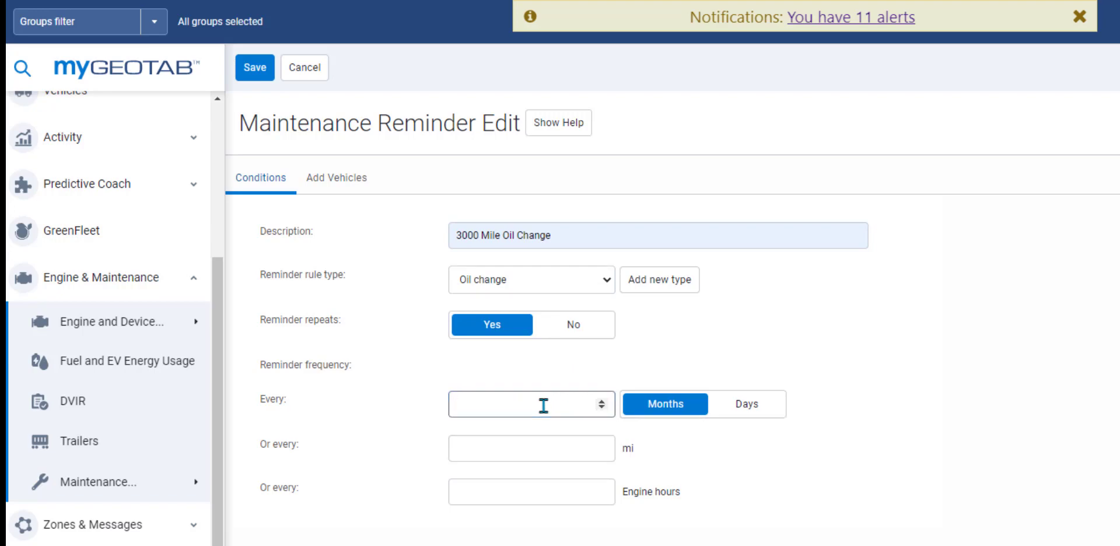
type("3")
left_click(541, 444)
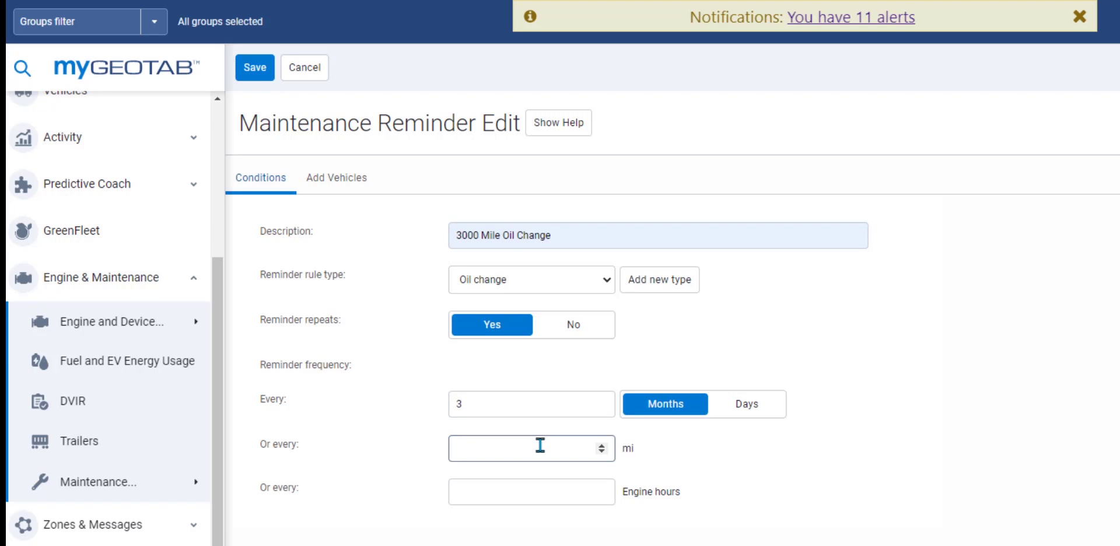
type("5000")
left_click(525, 490)
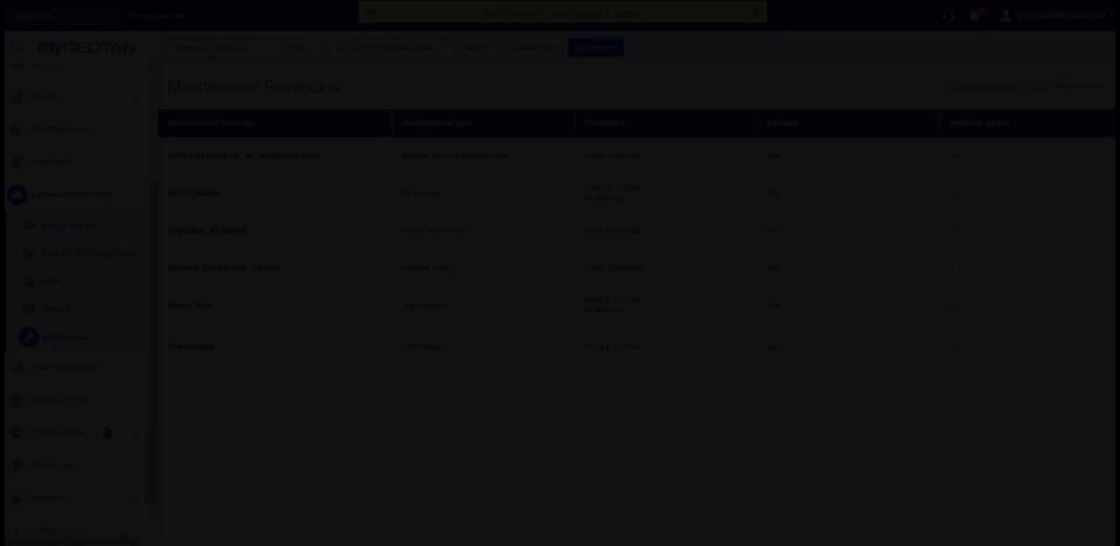
Step: Open the Zones page under Zones & Messages
left_click(69, 369)
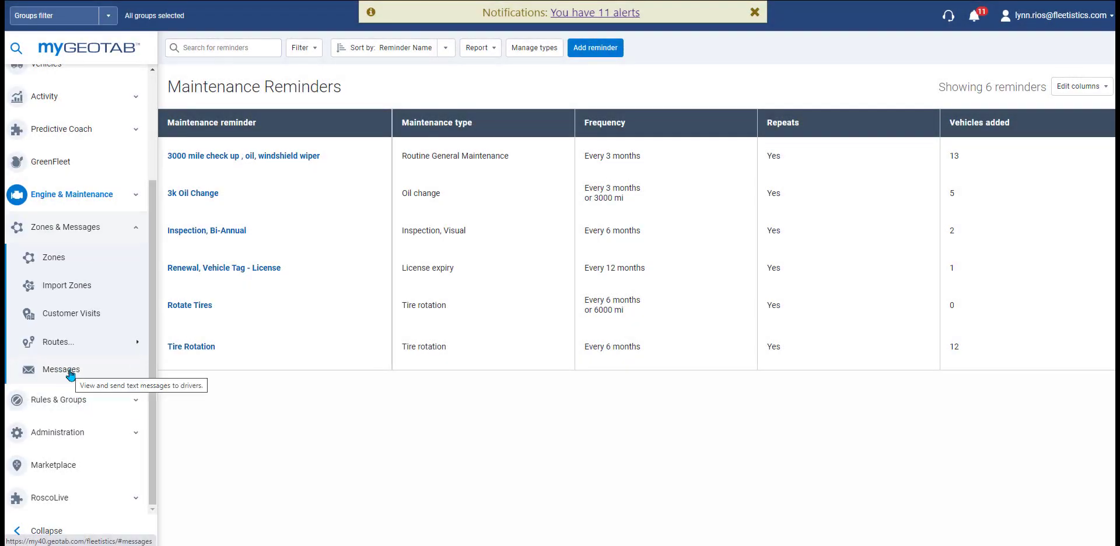
left_click(112, 260)
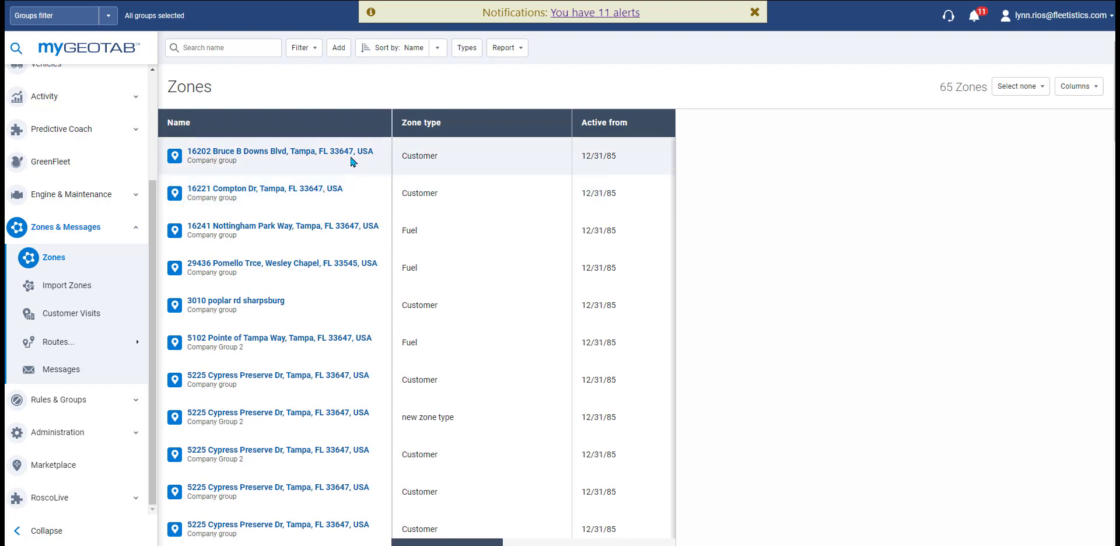
left_click(331, 193)
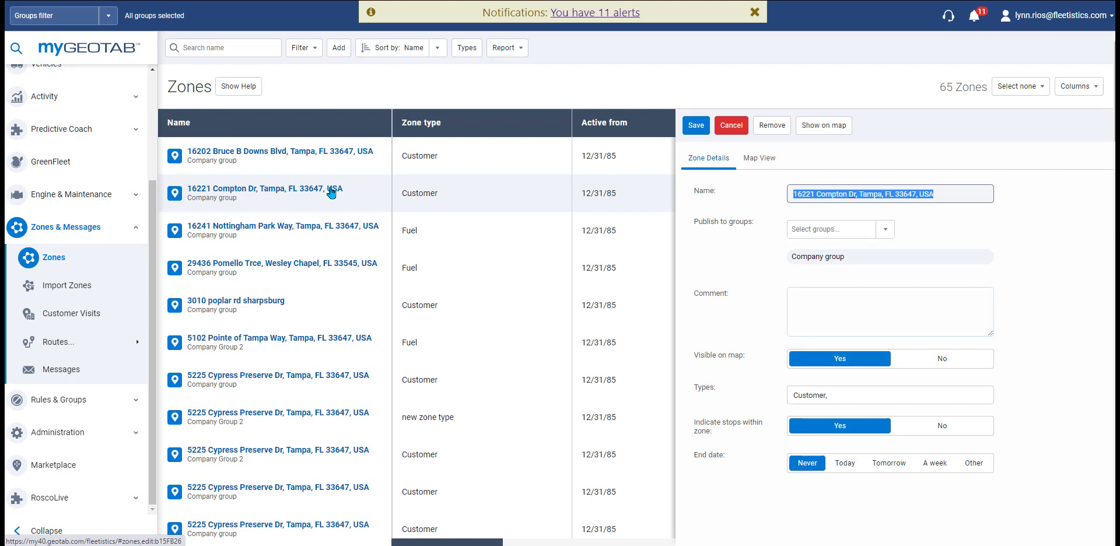
left_click(759, 158)
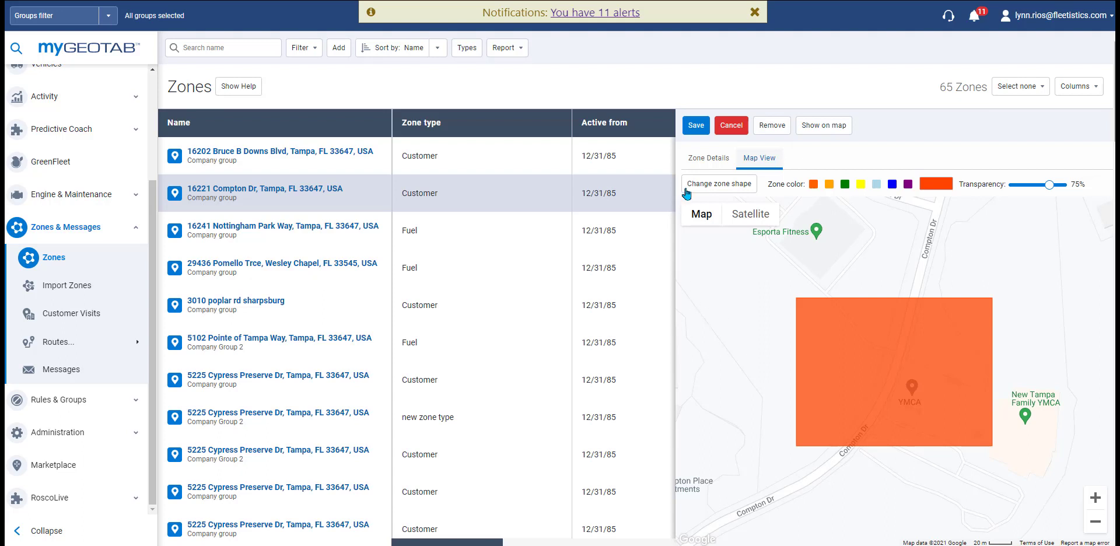
left_click(711, 160)
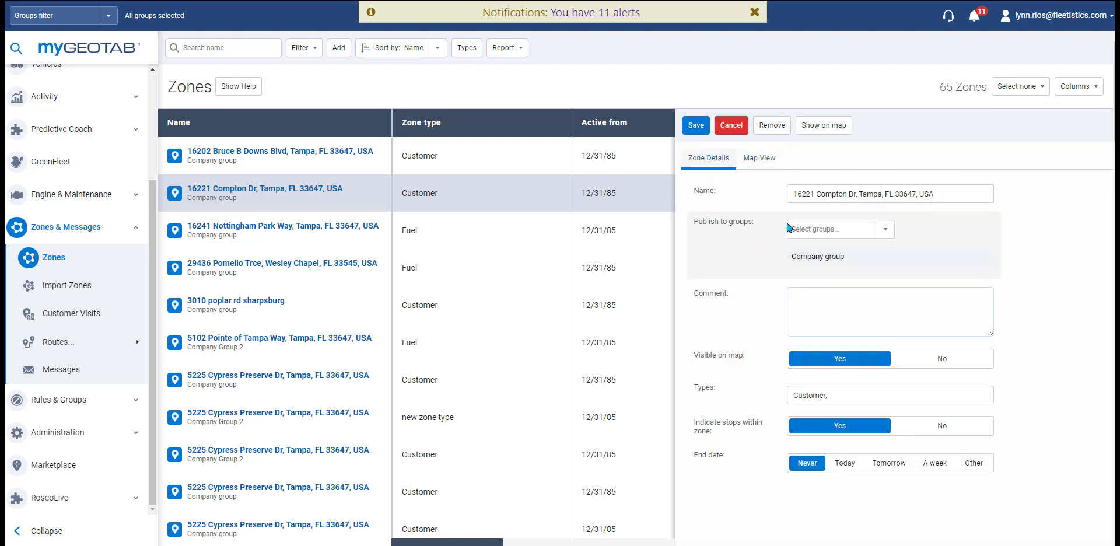
Step: Check the zone's groups, toggle Visible on map off and back on, and browse zone types
left_click(886, 229)
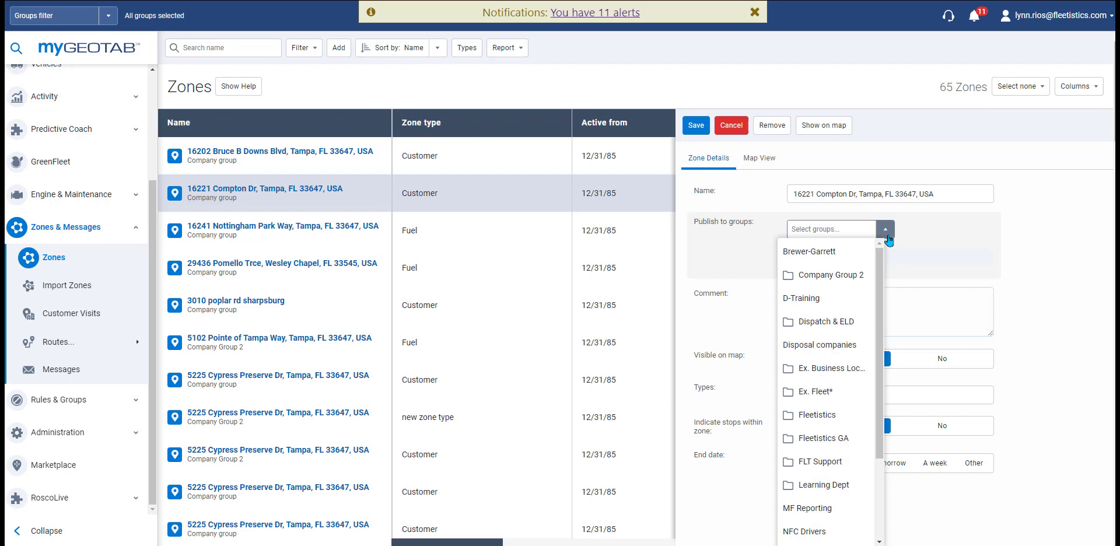
left_click(886, 230)
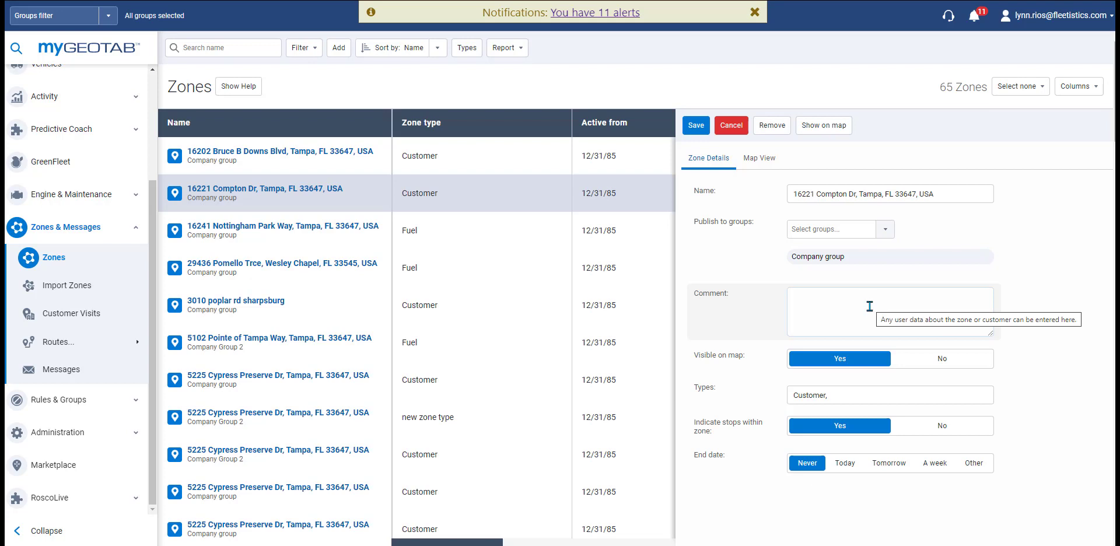
left_click(929, 368)
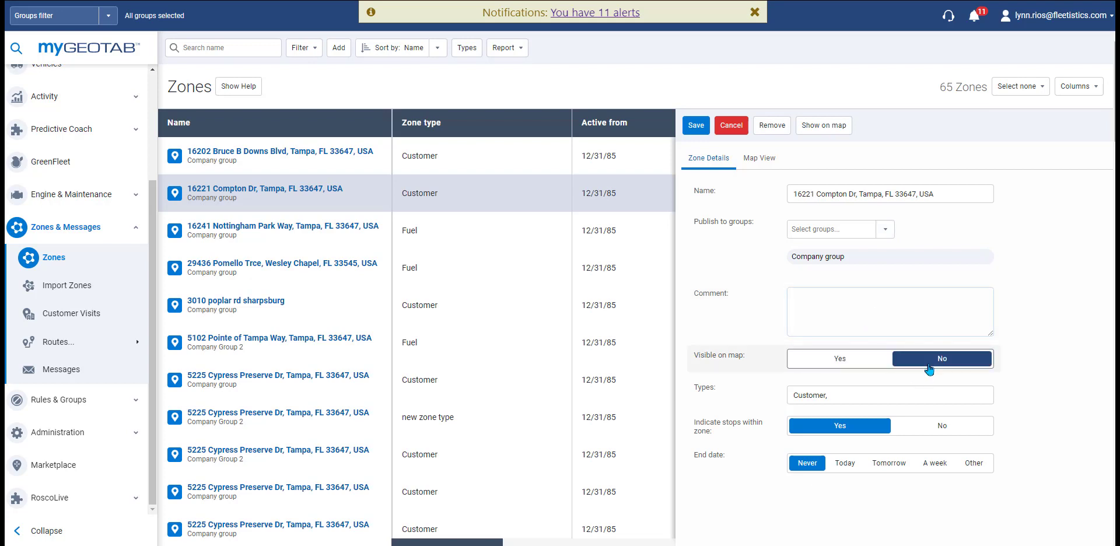
left_click(849, 367)
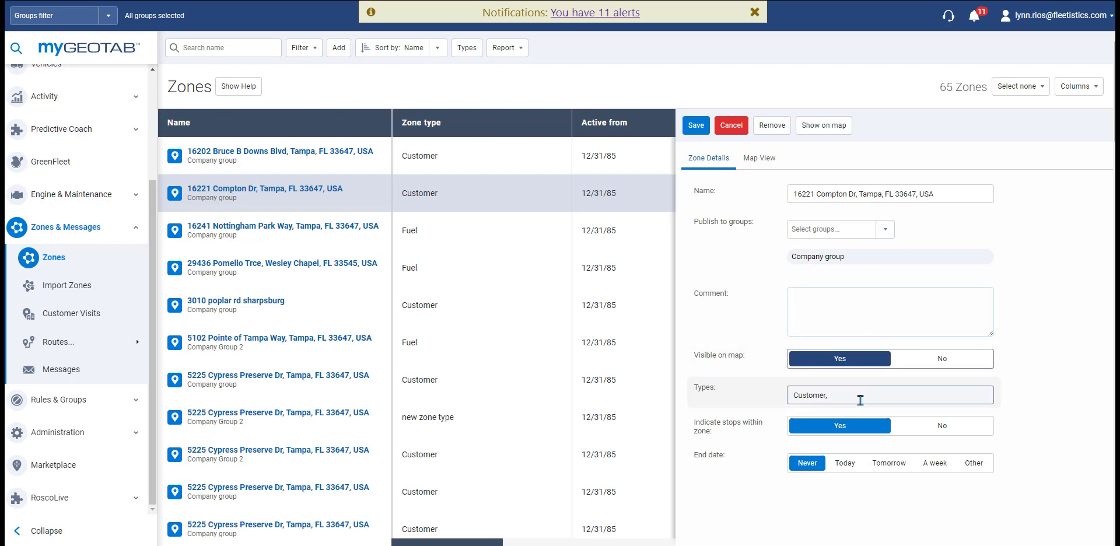
left_click(860, 400)
scroll(857, 441, "down", 5)
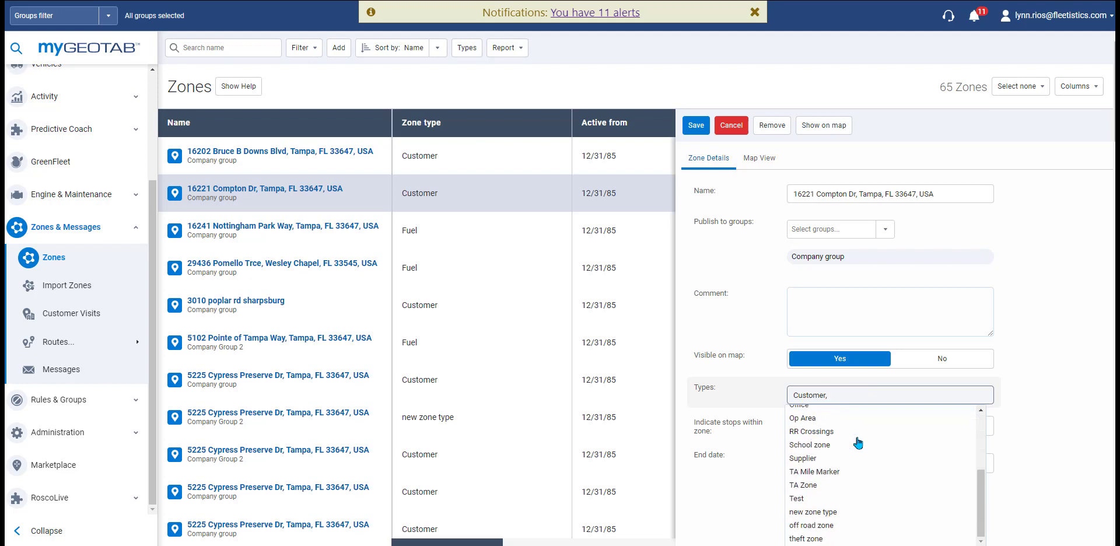
scroll(857, 443, "up", 5)
left_click(747, 400)
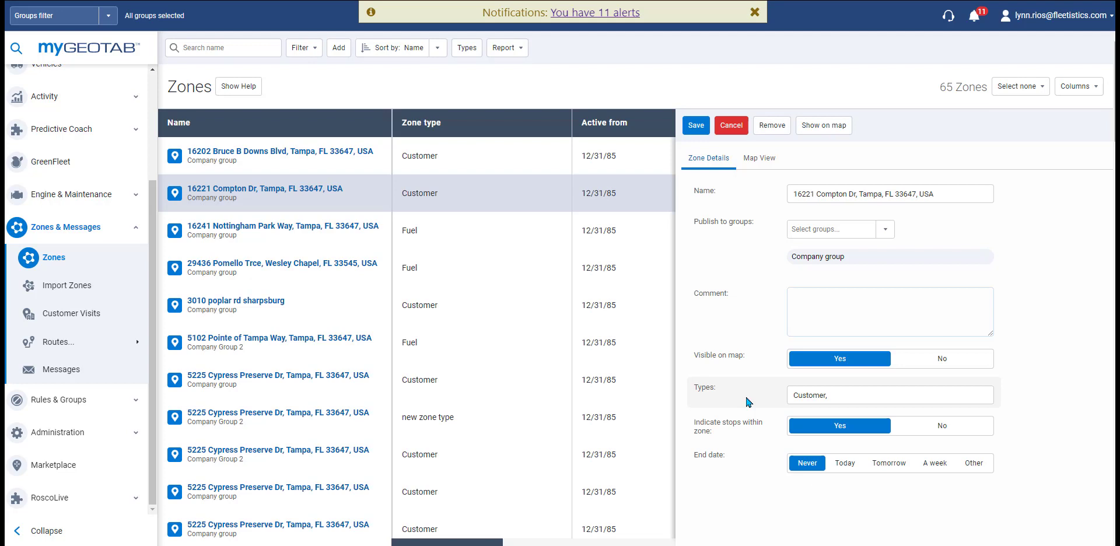
Step: Recolour the Compton Dr zone to pink (255, 0, 102) and save it
left_click(760, 160)
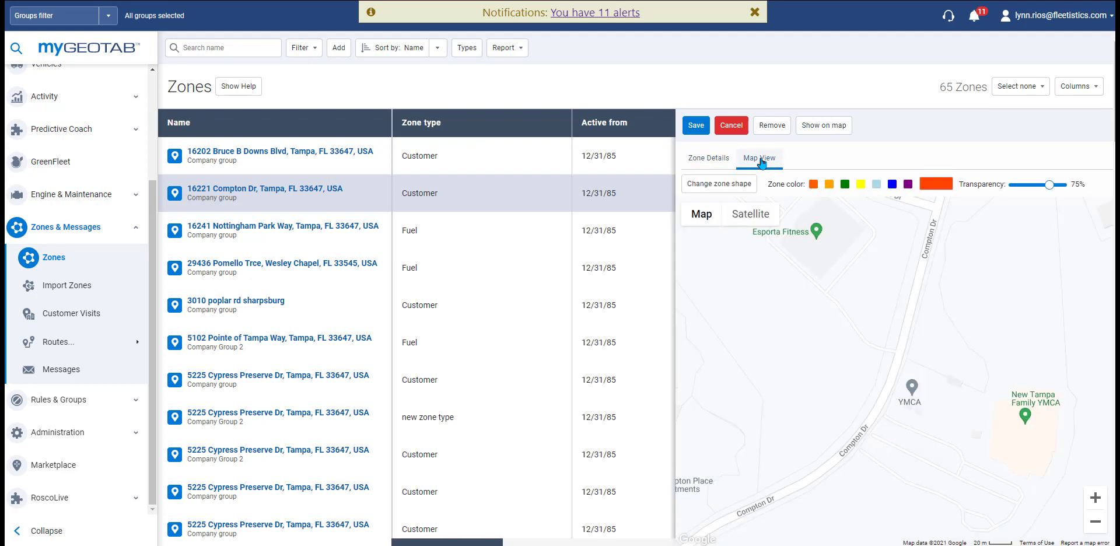
left_click(938, 184)
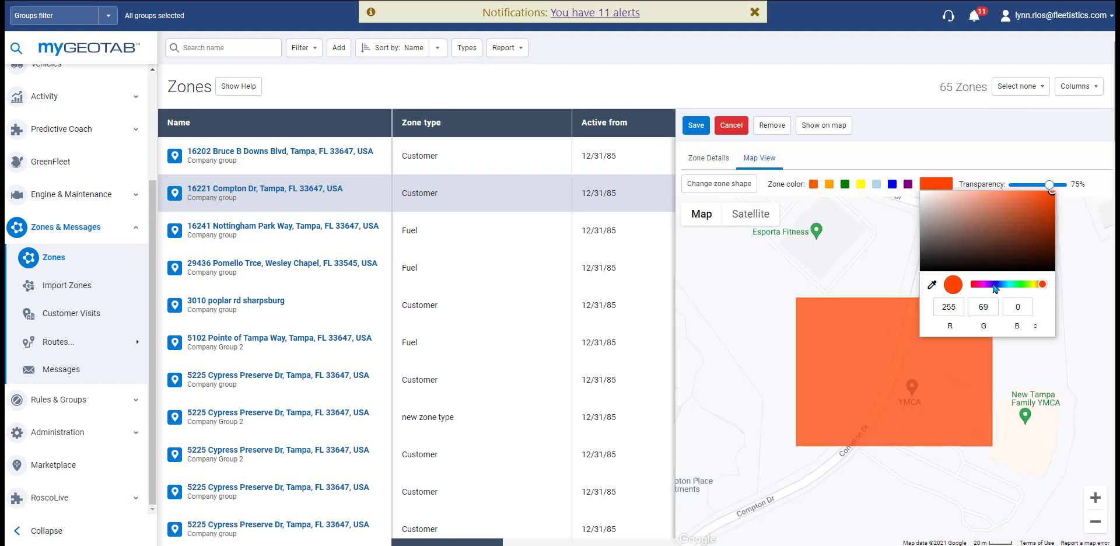
left_click(993, 284)
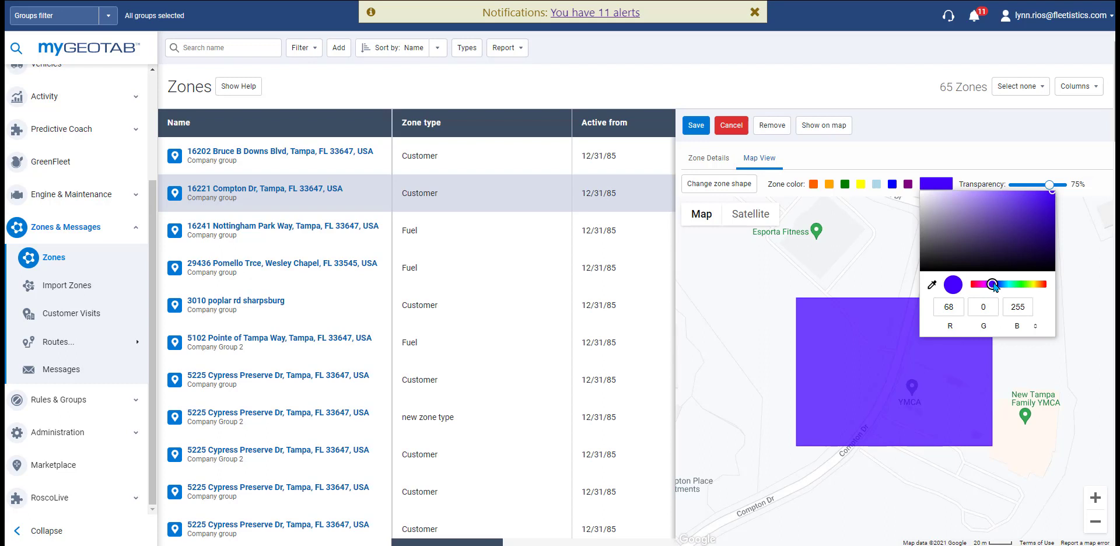
left_click(978, 285)
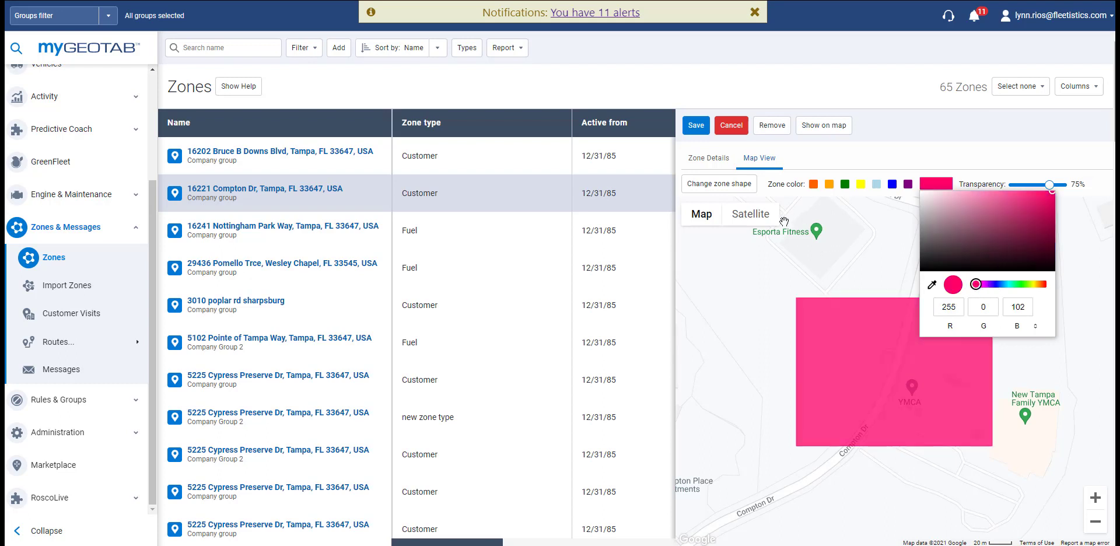
left_click(693, 132)
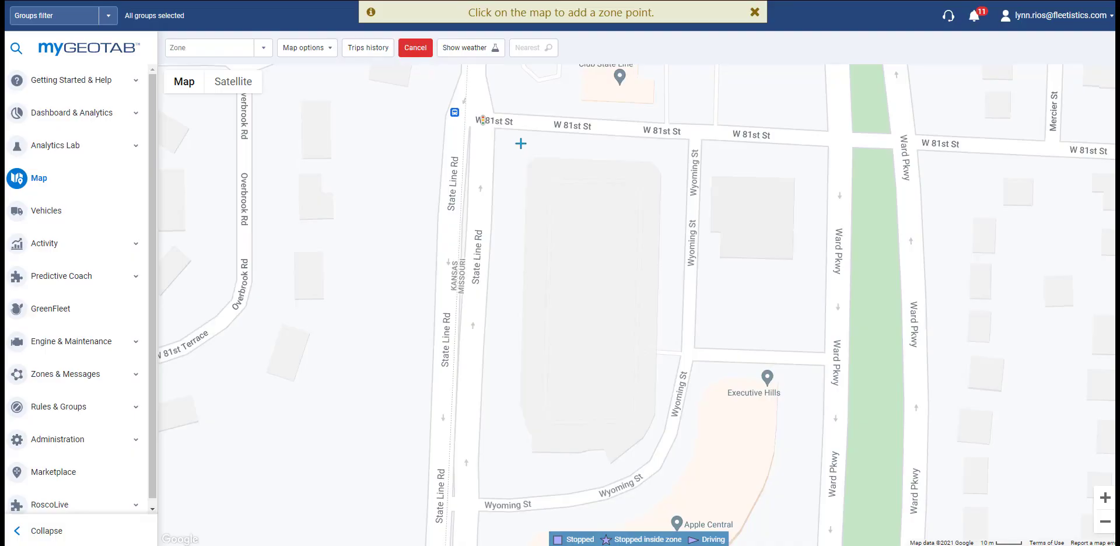
Step: Draw a five-corner zone around the W 81st St and Wyoming St block, then cancel it
left_click(514, 144)
left_click(667, 148)
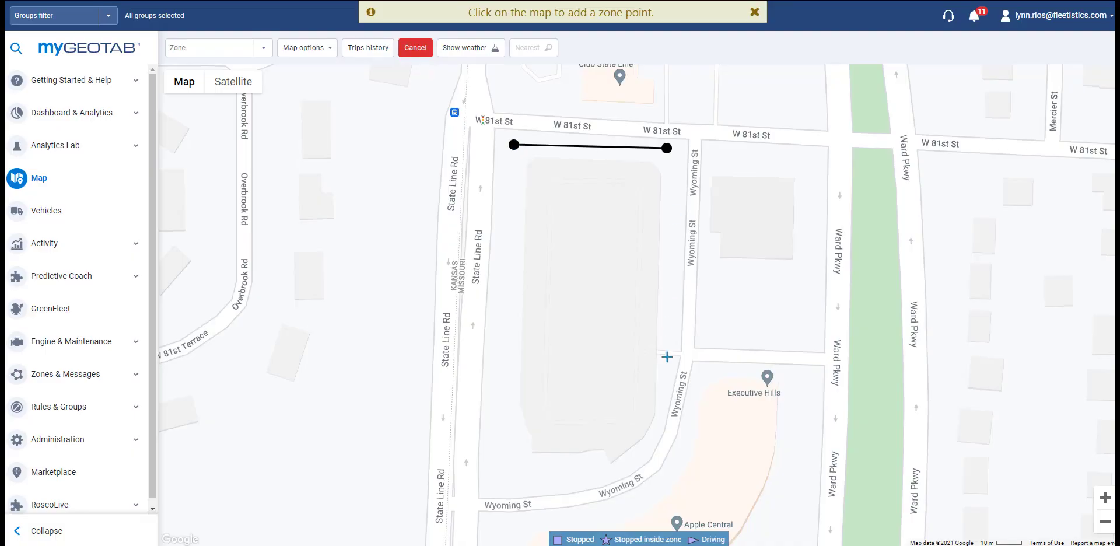
left_click(661, 436)
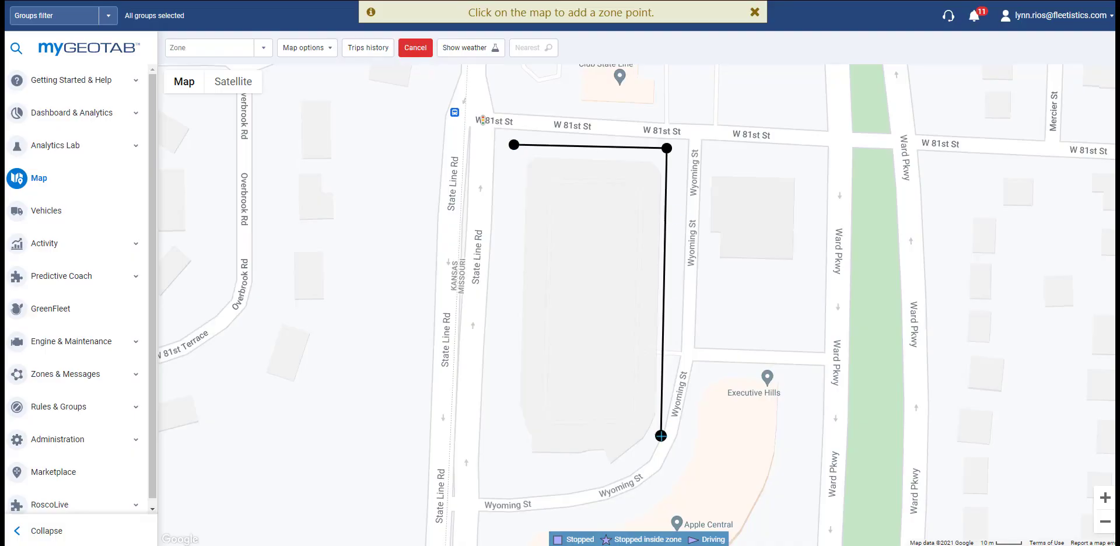
left_click(609, 471)
left_click(513, 467)
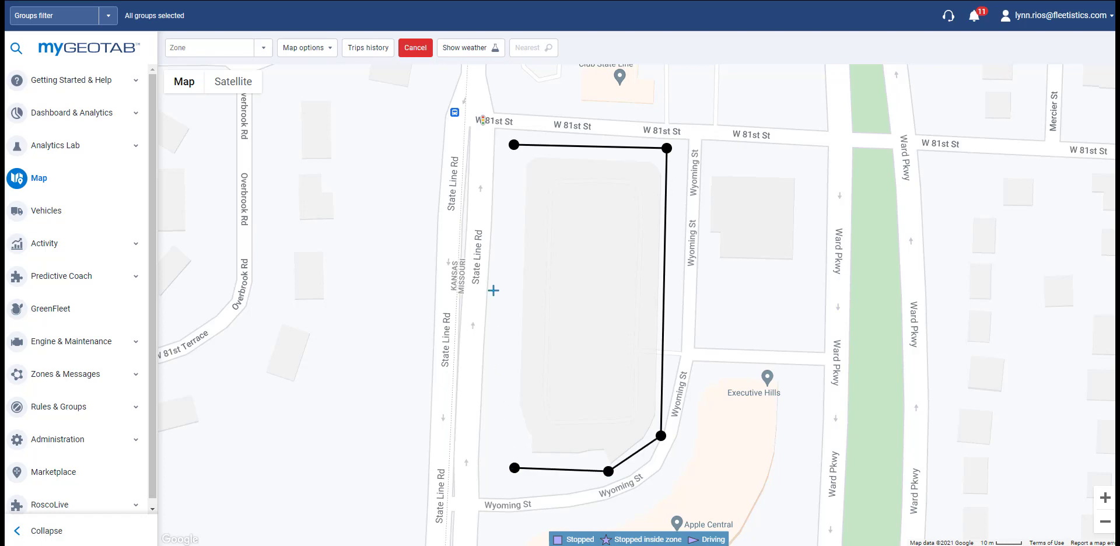
left_click(514, 144)
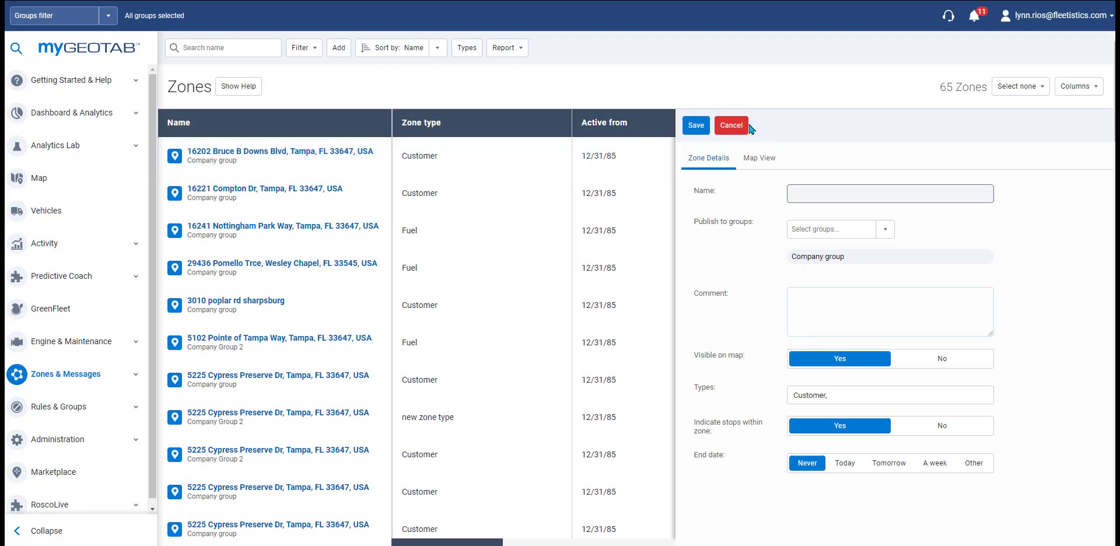
left_click(731, 129)
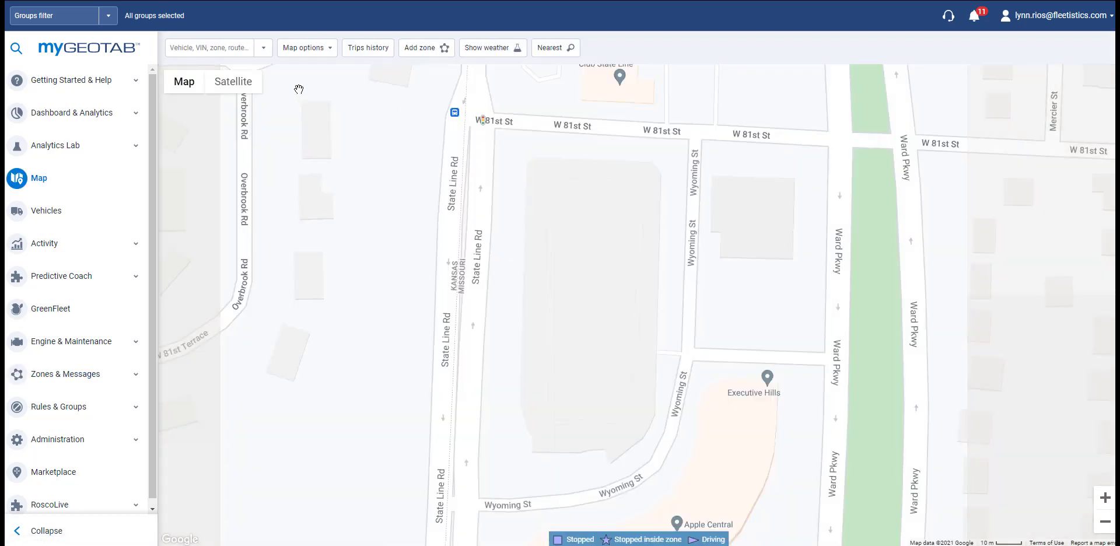
left_click(212, 47)
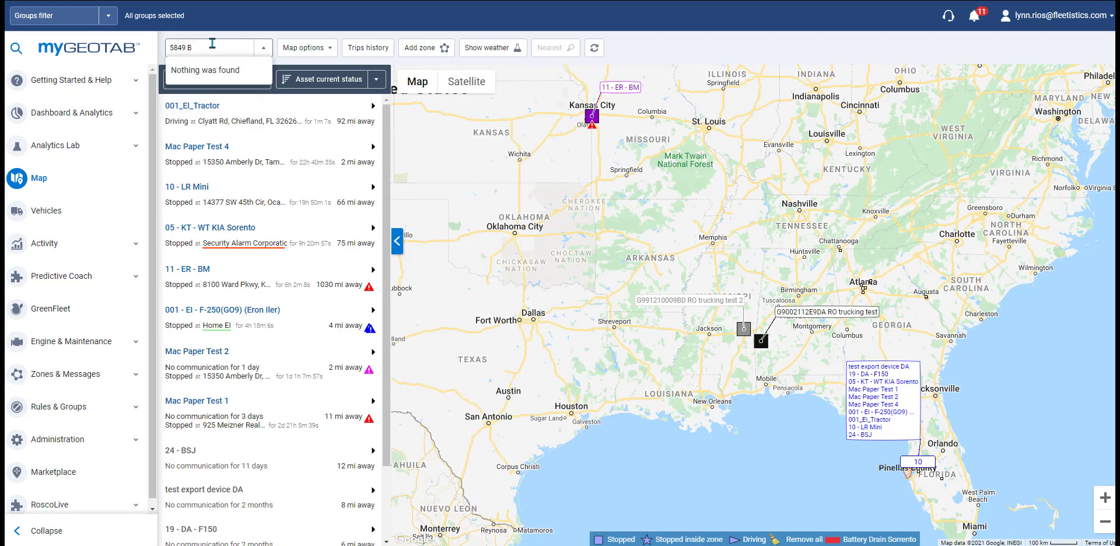
left_click(210, 103)
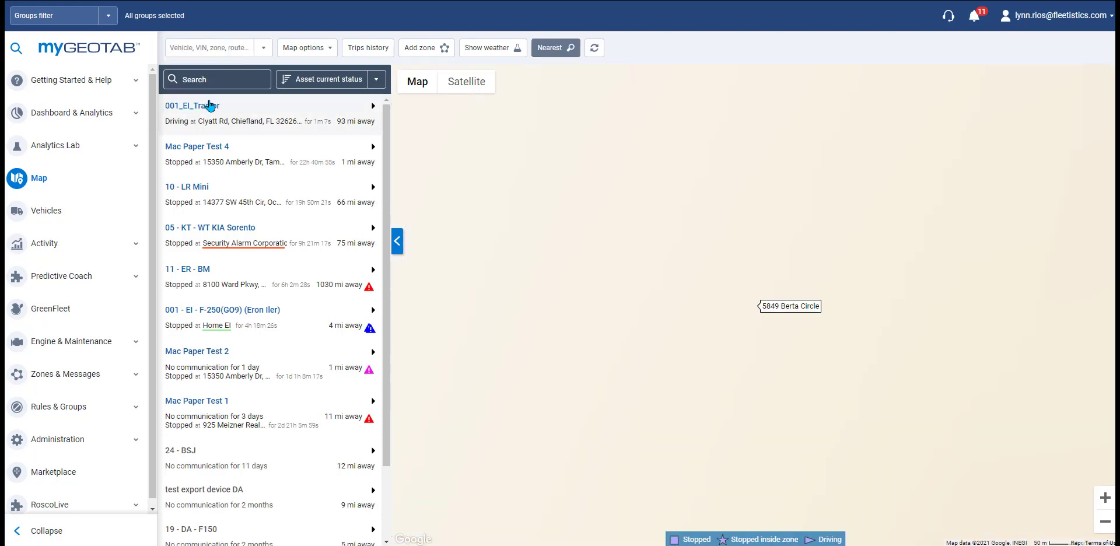
left_click(777, 310)
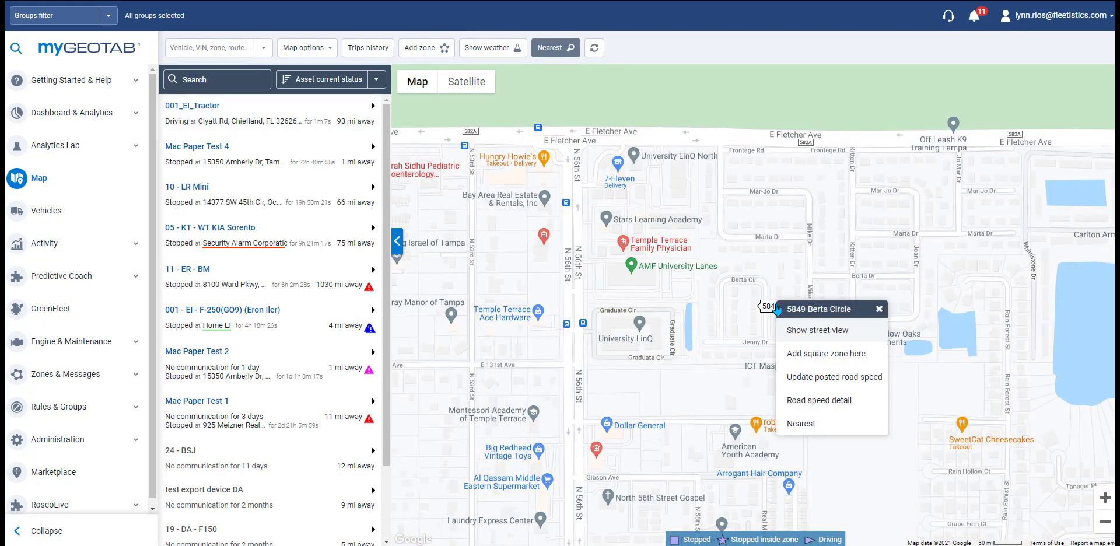
left_click(797, 353)
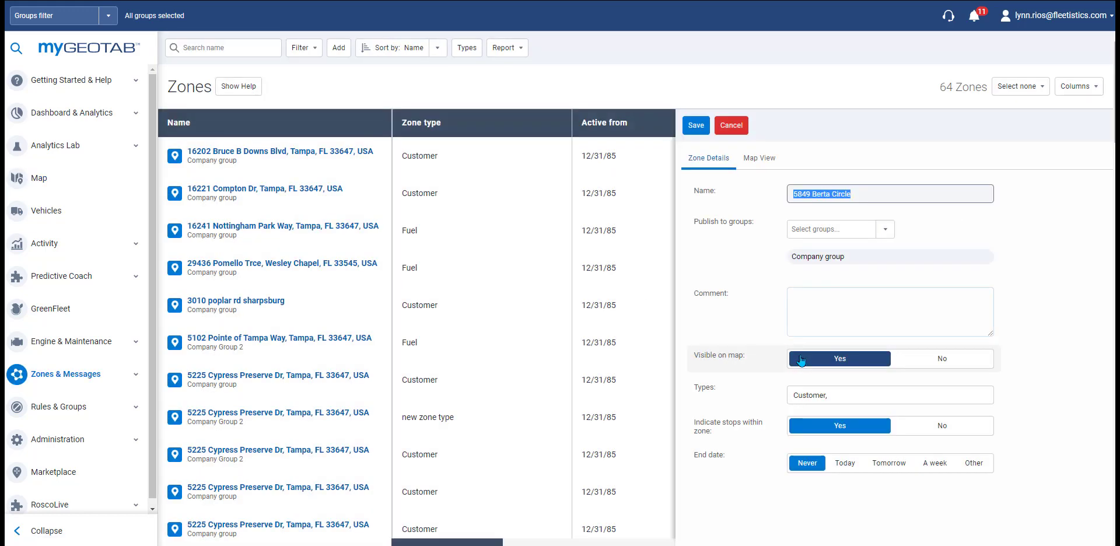
left_click(756, 162)
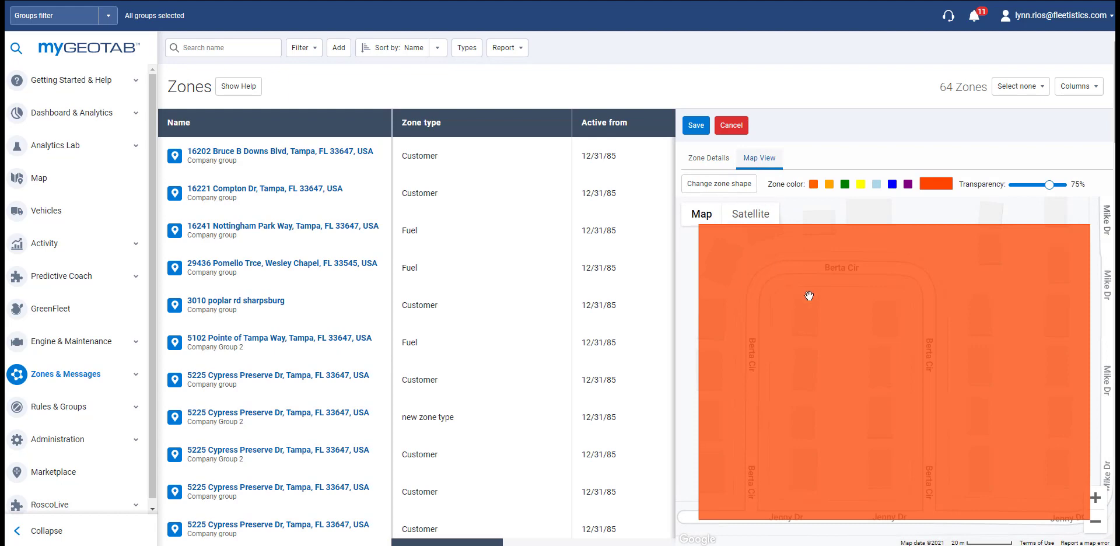
scroll(815, 311, "down", 2)
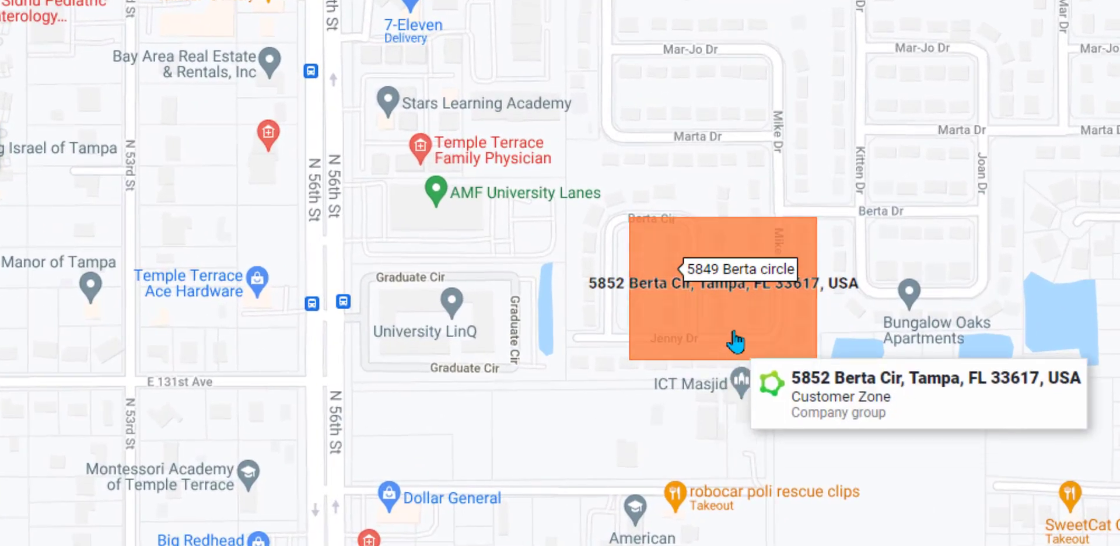
Step: Open the Berta Cir zone's details from the map, then return to the map
right_click(734, 337)
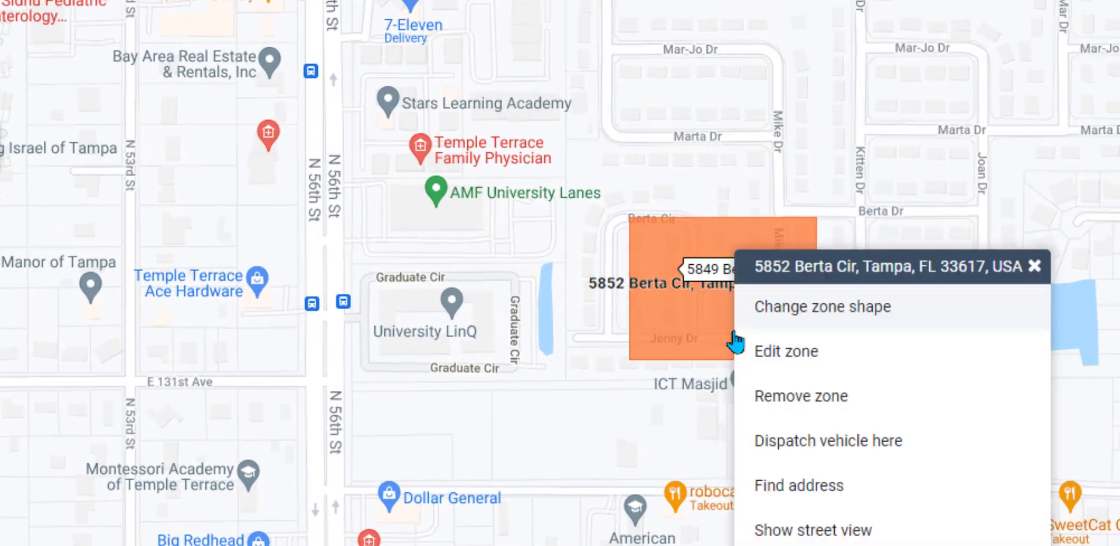
left_click(782, 364)
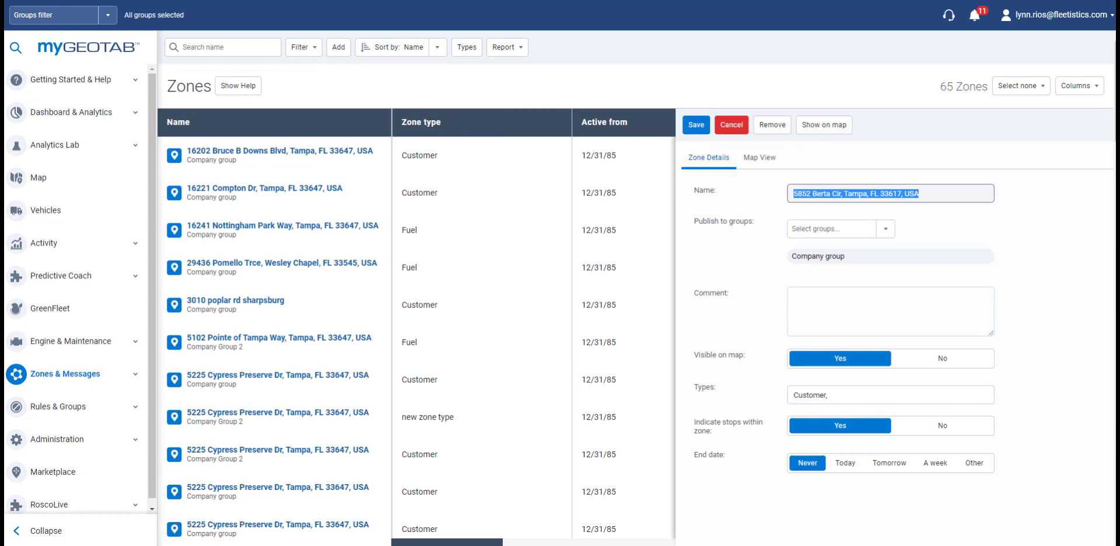
key("alt+Left")
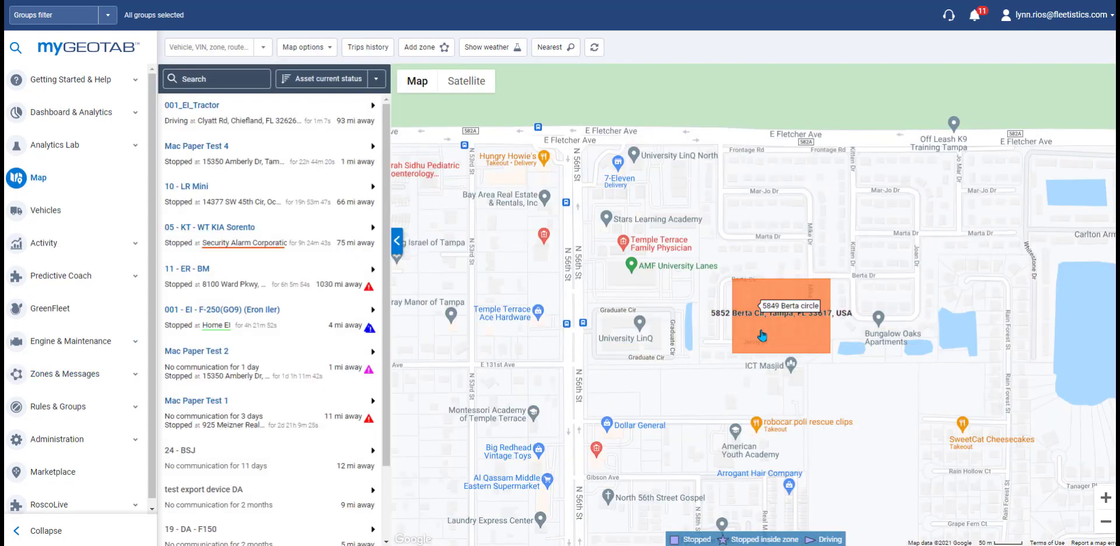
Step: Drag the Berta Cir zone's corners inward into a smaller square and save the shape
left_click(762, 335)
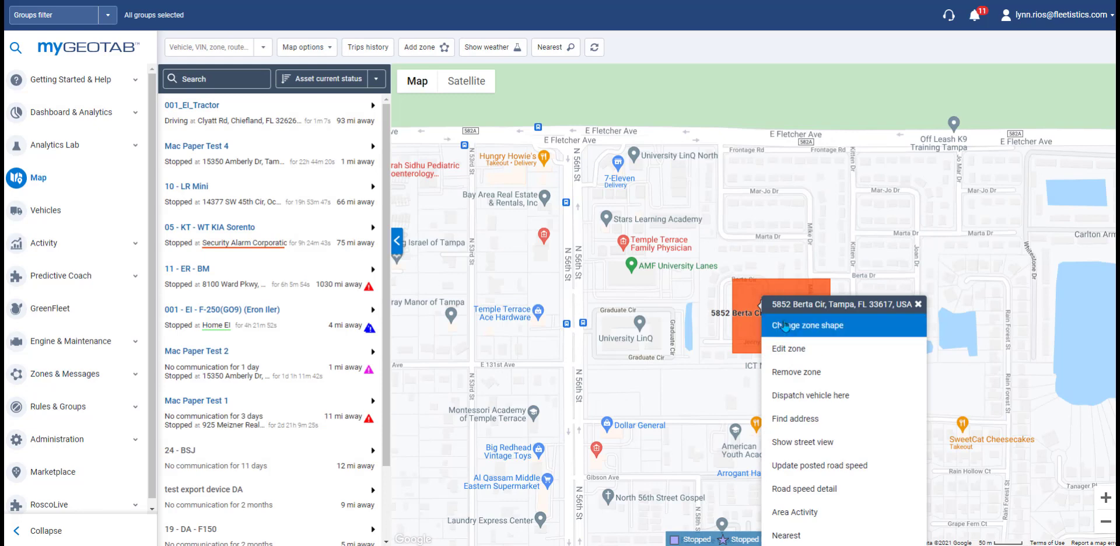
left_click(785, 326)
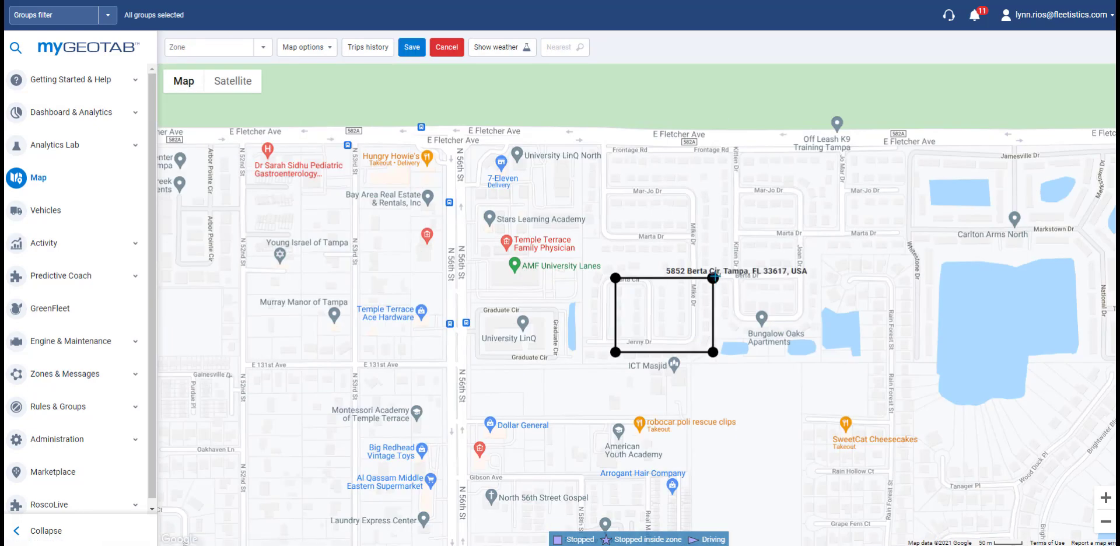
left_click_drag(713, 277, 623, 296)
left_click_drag(616, 352, 626, 327)
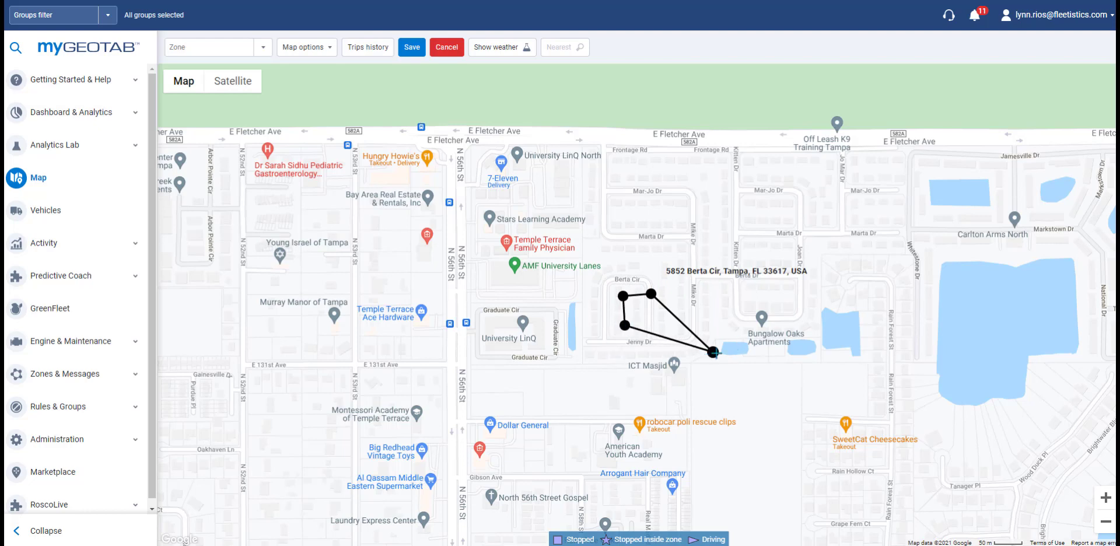
left_click_drag(713, 352, 654, 327)
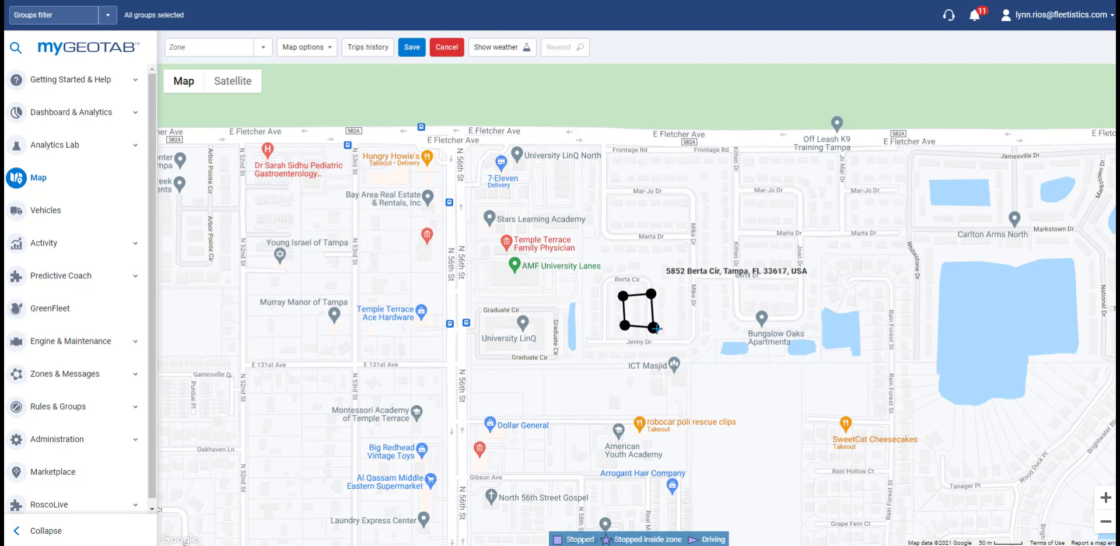
left_click(410, 55)
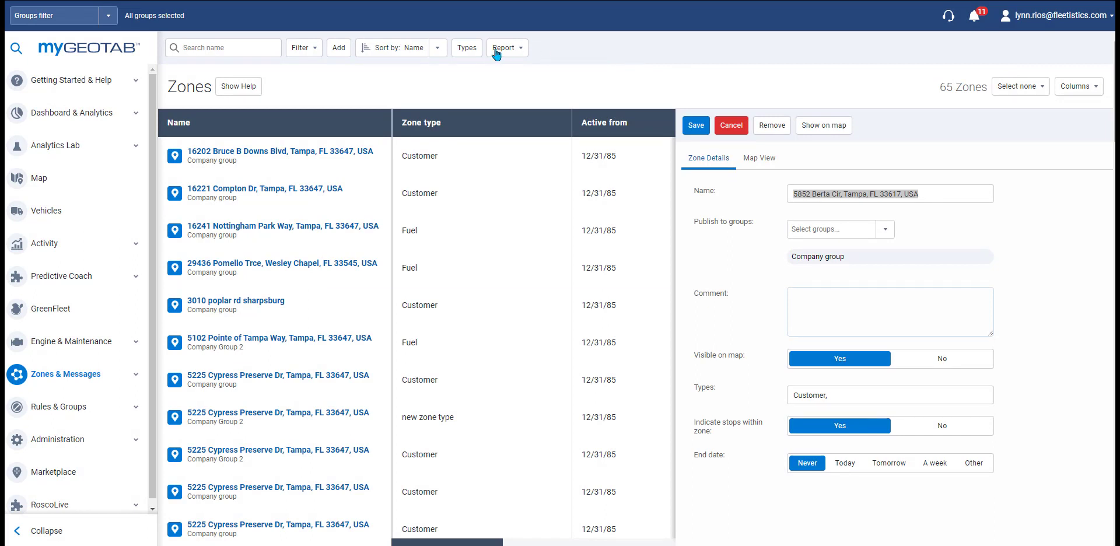
Step: Create a new zone type named 'any thing you want' in the Zone Types list
left_click(461, 53)
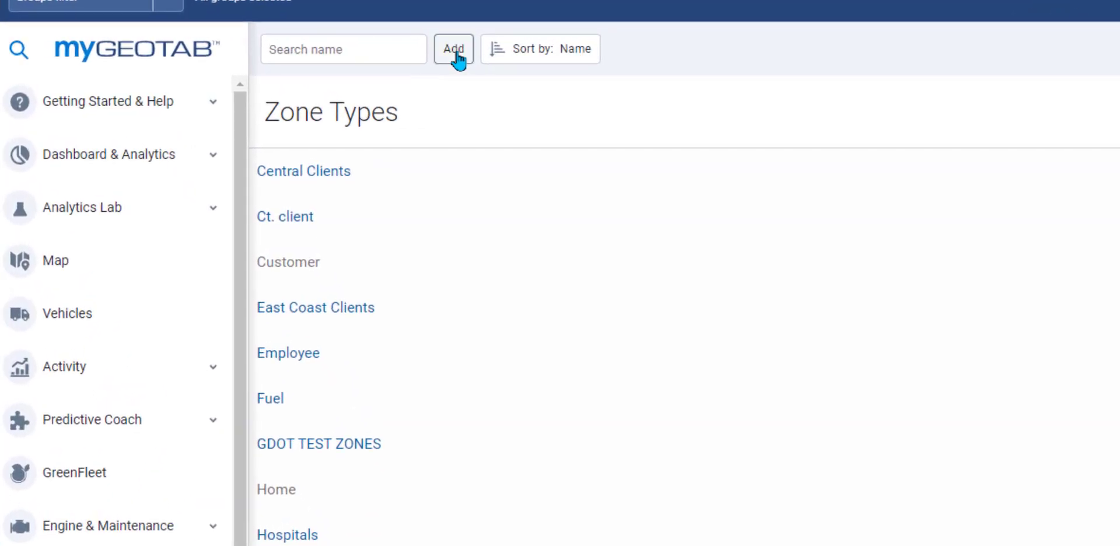
left_click(457, 51)
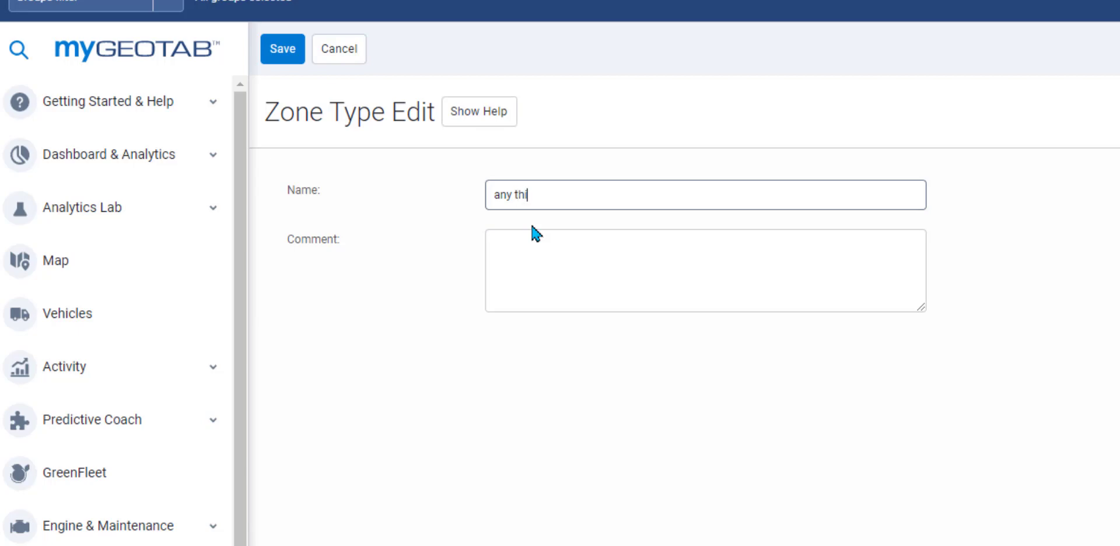
type("any thing you want")
left_click(282, 50)
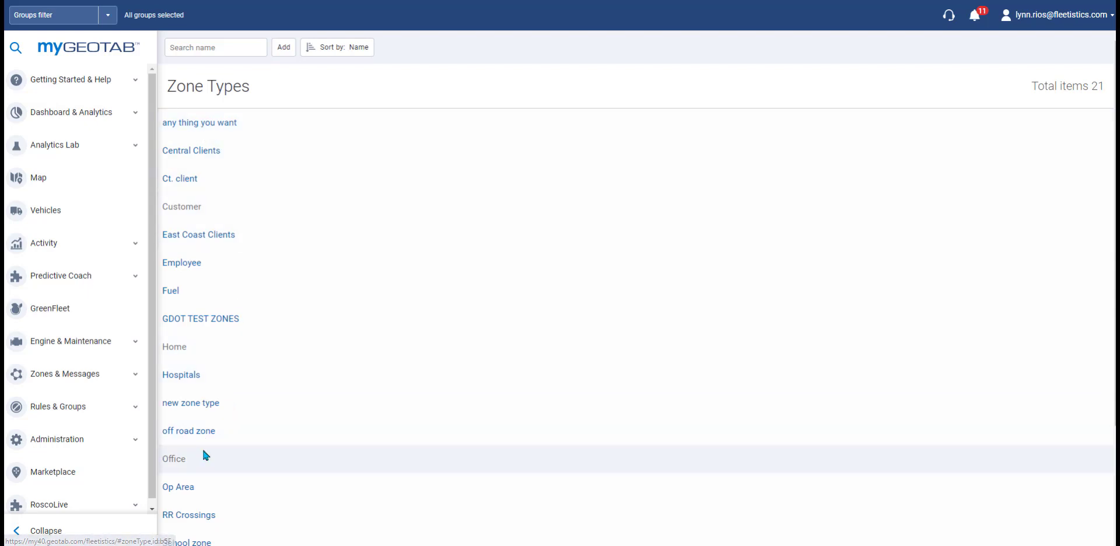
Step: Open the Rules page under Rules & Groups and browse the Safety, Fleet and Advanced rules
scroll(203, 449, "down", 3)
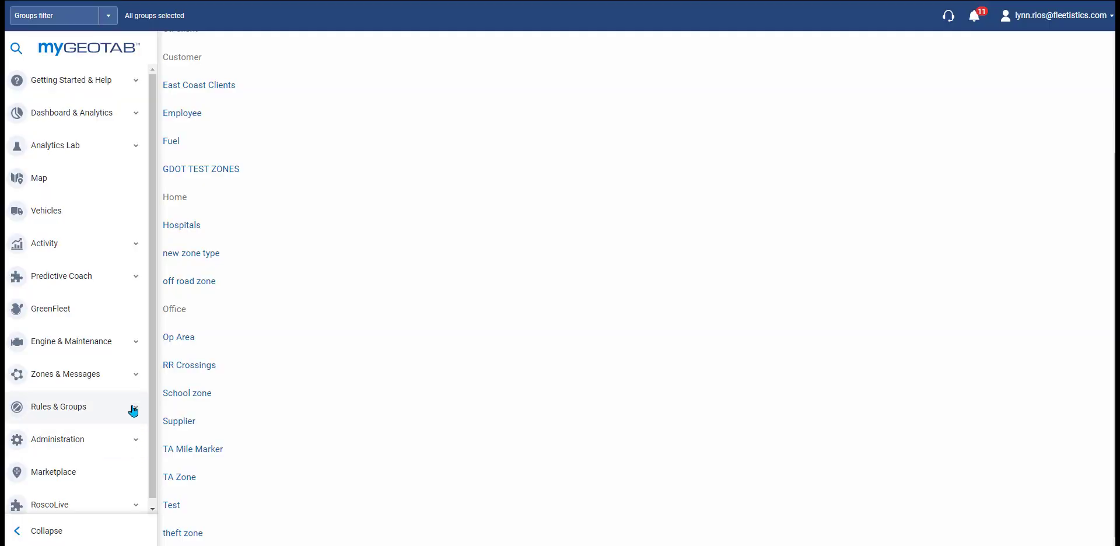
scroll(130, 350, "down", 1)
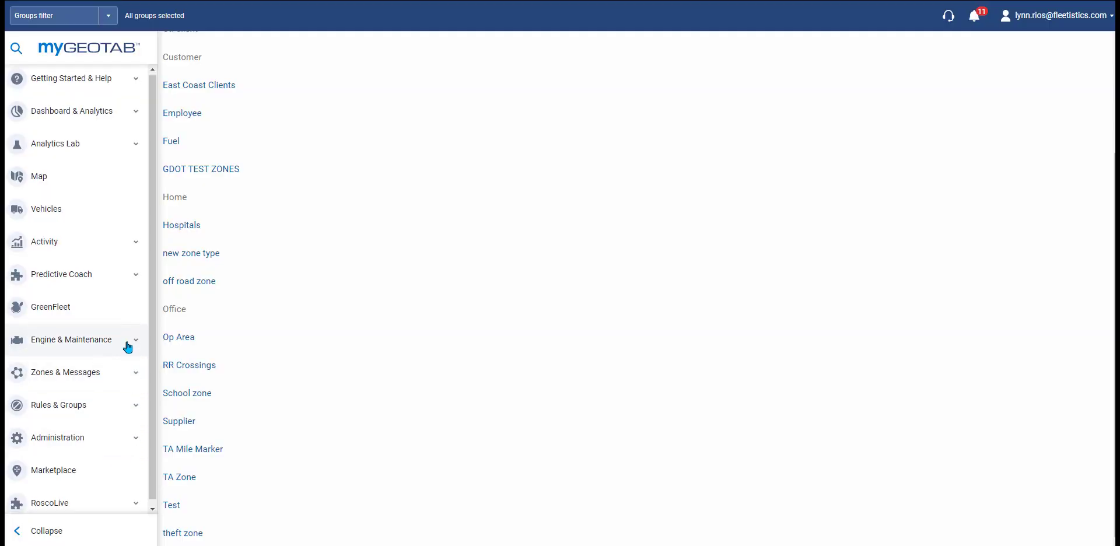
left_click(100, 408)
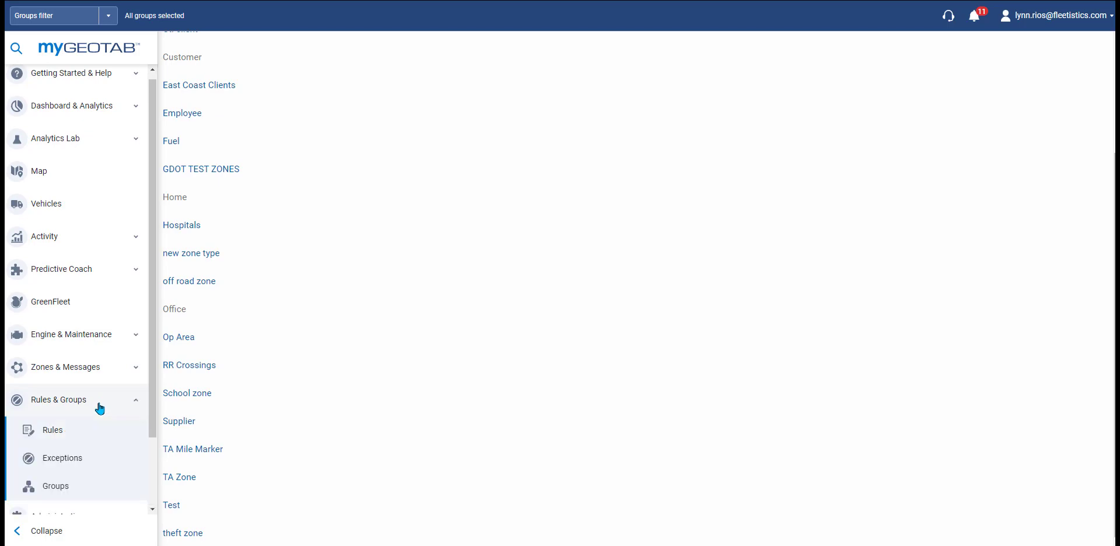
left_click(60, 435)
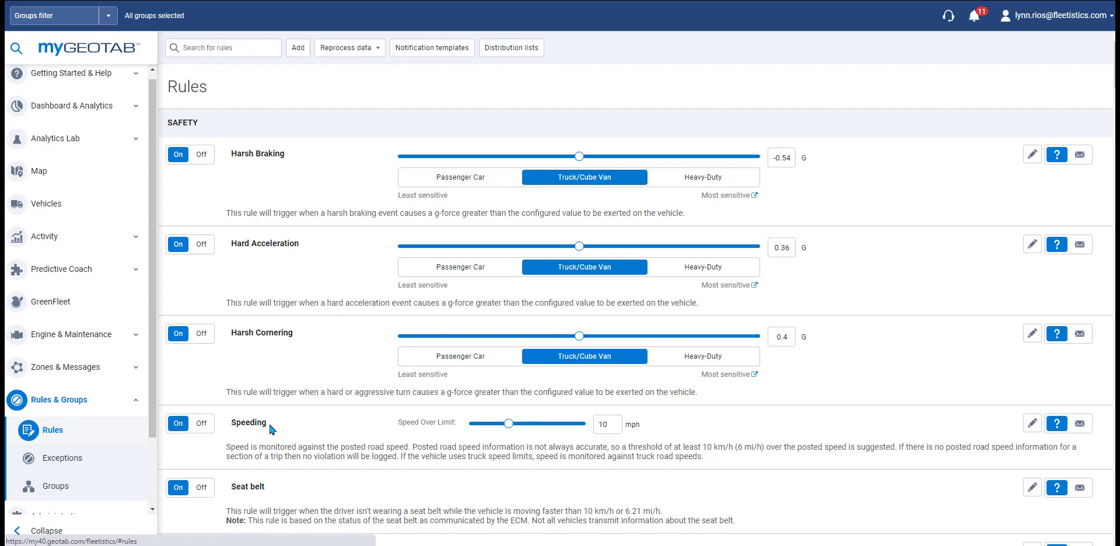
scroll(306, 416, "down", 10)
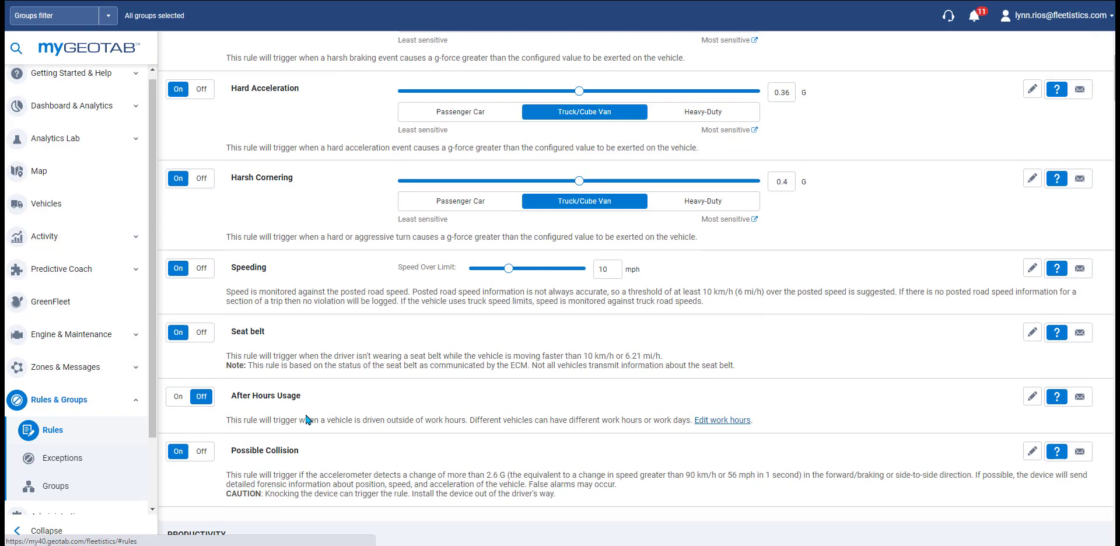
scroll(305, 416, "down", 15)
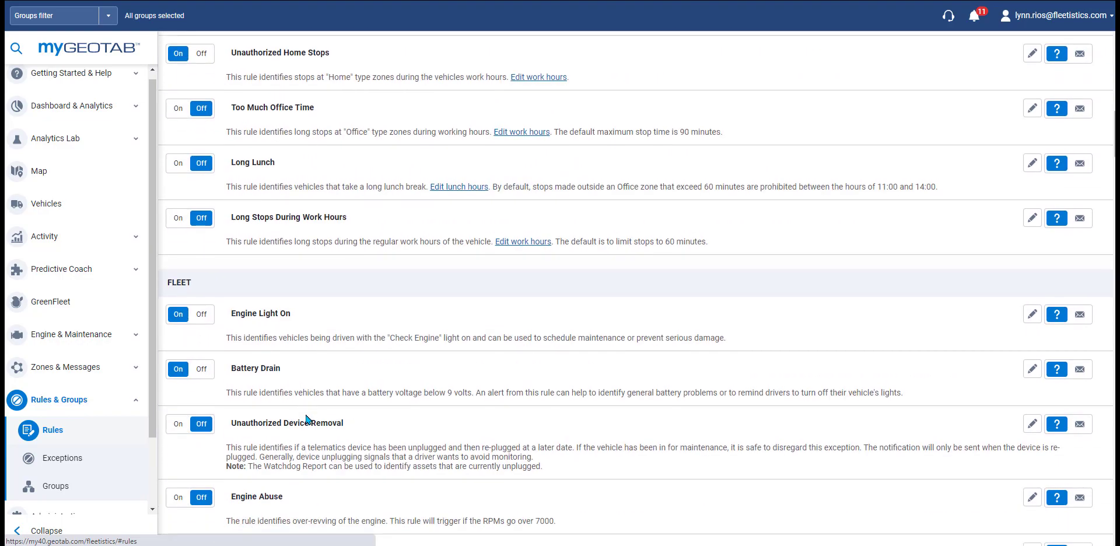
scroll(305, 419, "down", 10)
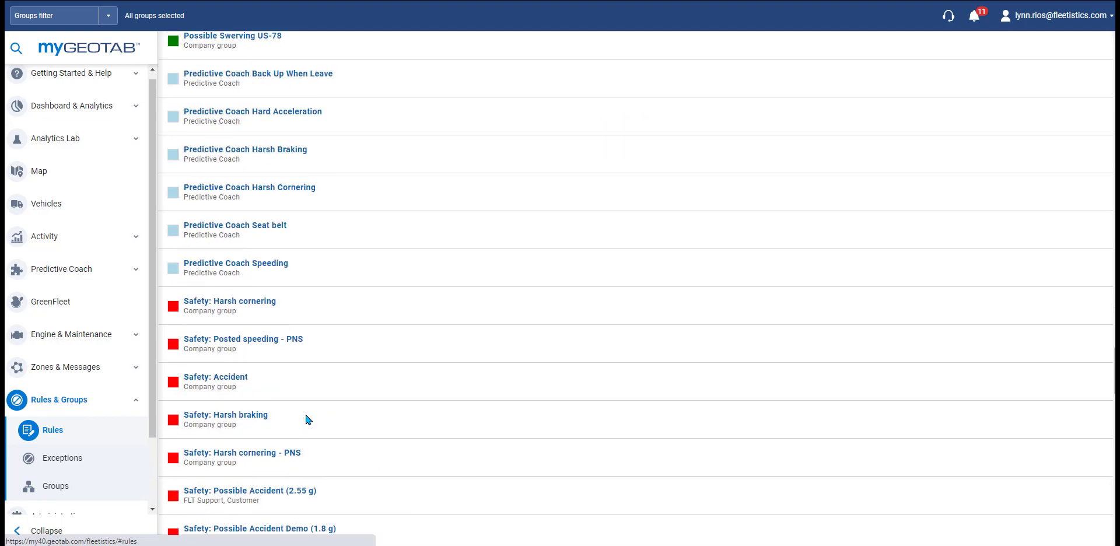
scroll(306, 419, "up", 15)
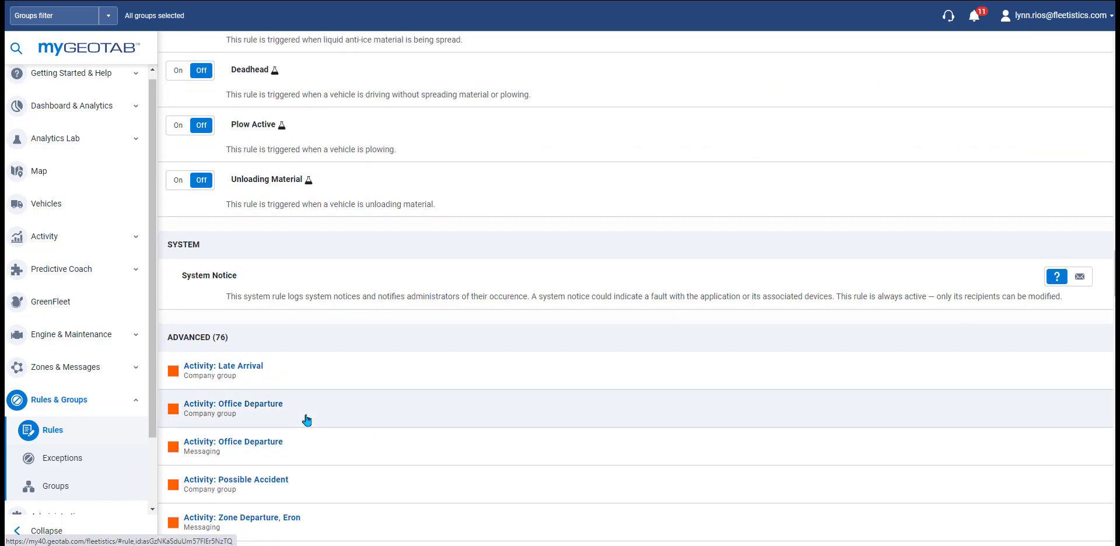
scroll(306, 419, "up", 20)
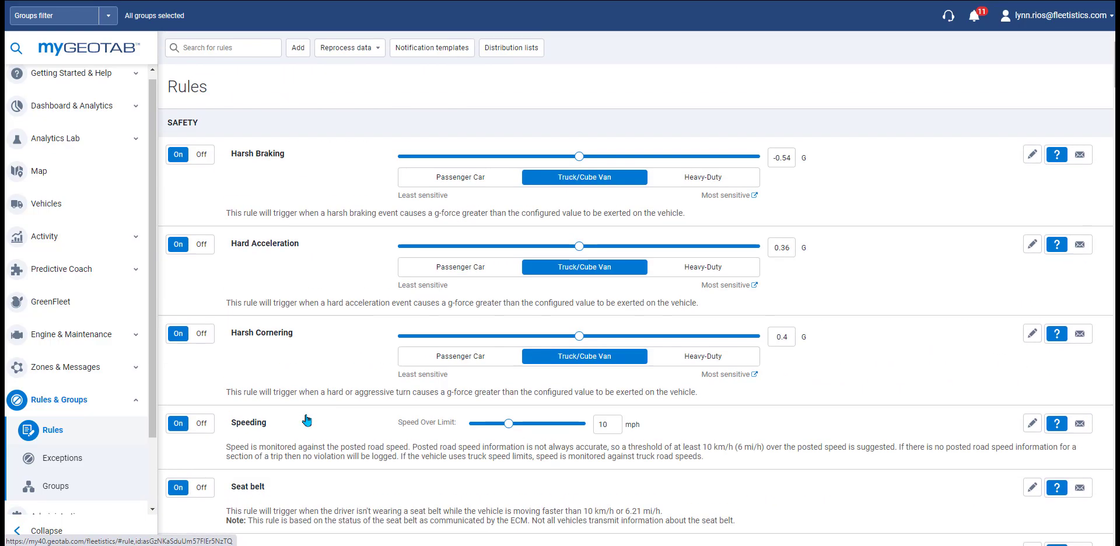
Step: Switch the Harsh Braking rule off and back on, confirming each change
left_click(201, 154)
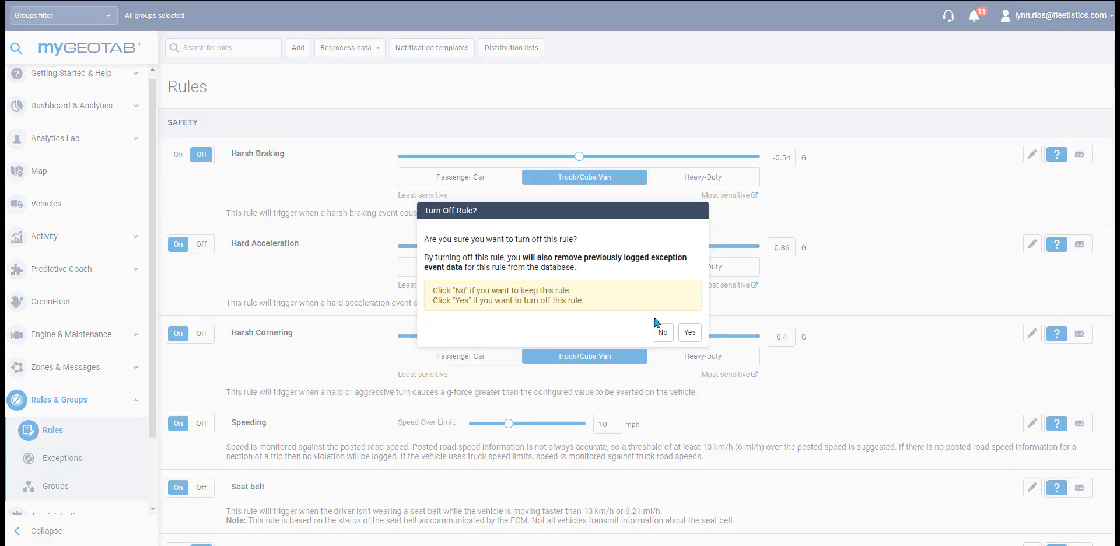
left_click(689, 332)
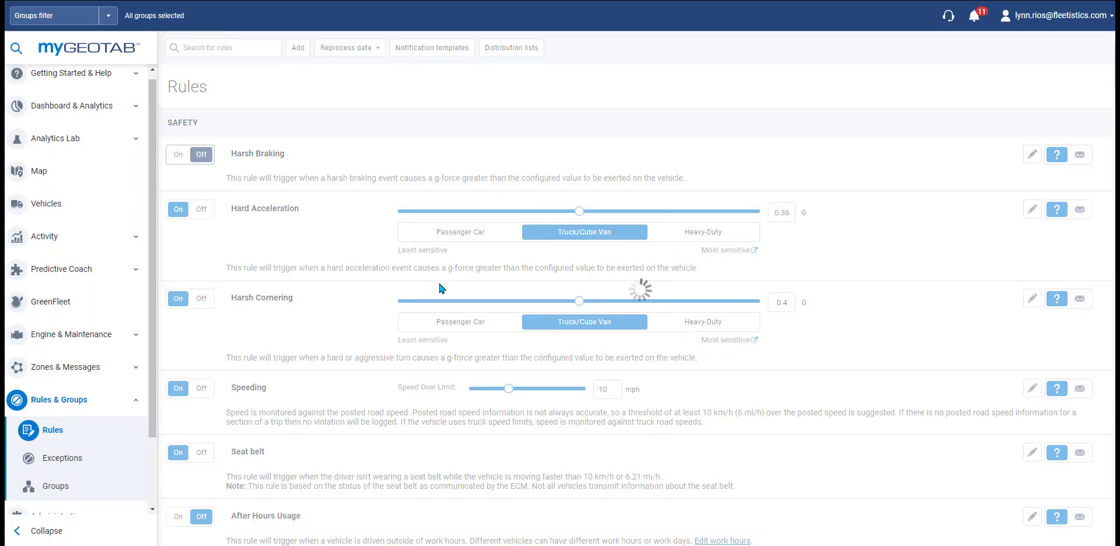
left_click(175, 155)
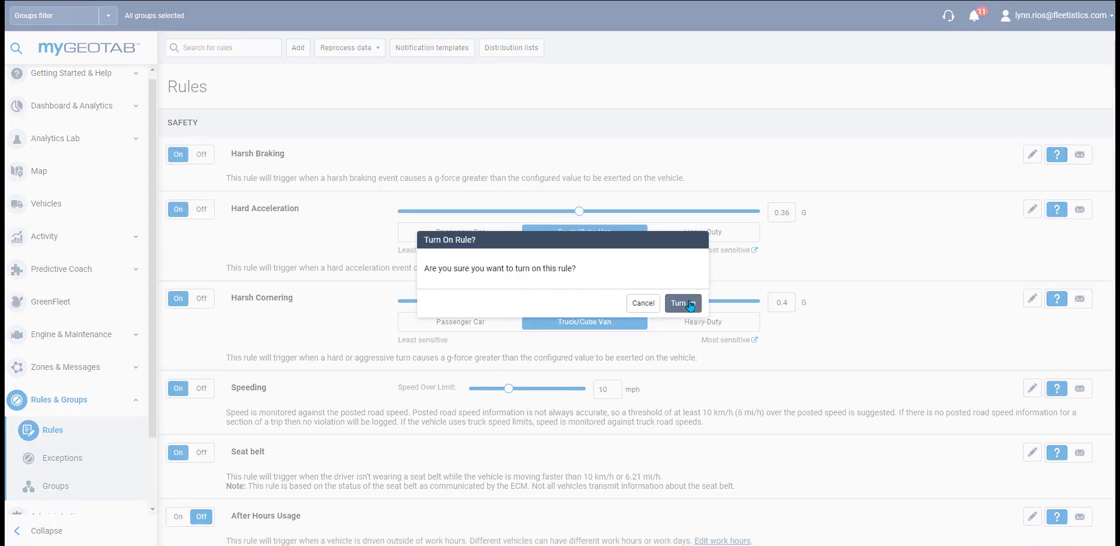
left_click(690, 303)
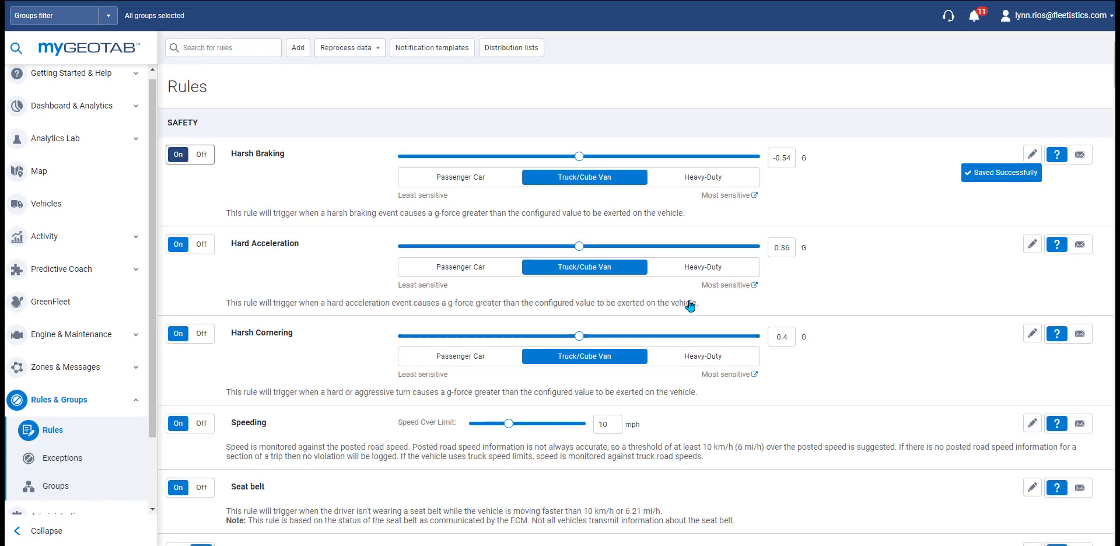
Step: Open Harsh Braking's notification recipients to add an email, and look at the alert and driver feedback options
left_click(1083, 160)
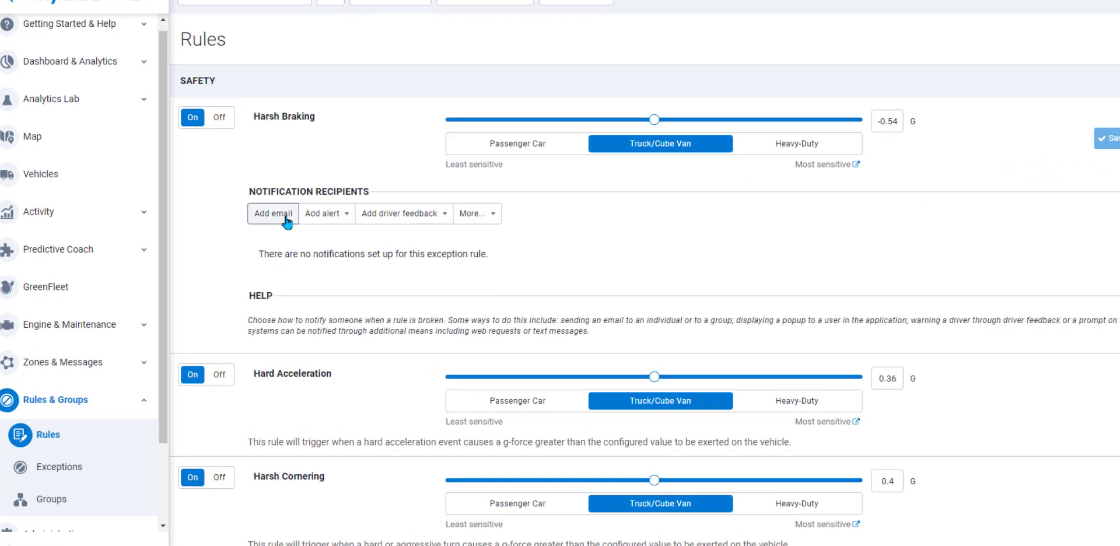
left_click(254, 241)
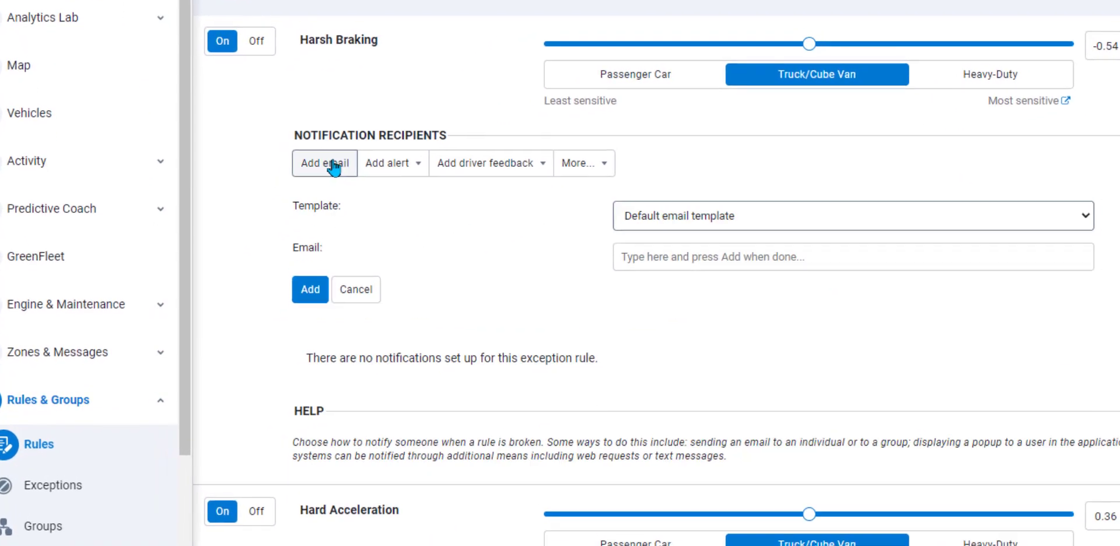
left_click(380, 170)
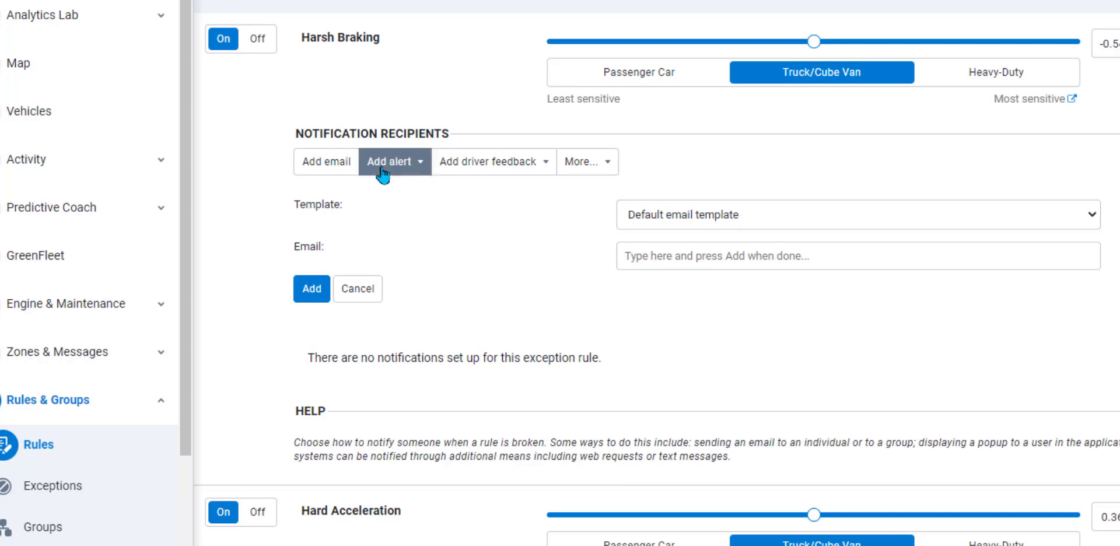
left_click(482, 170)
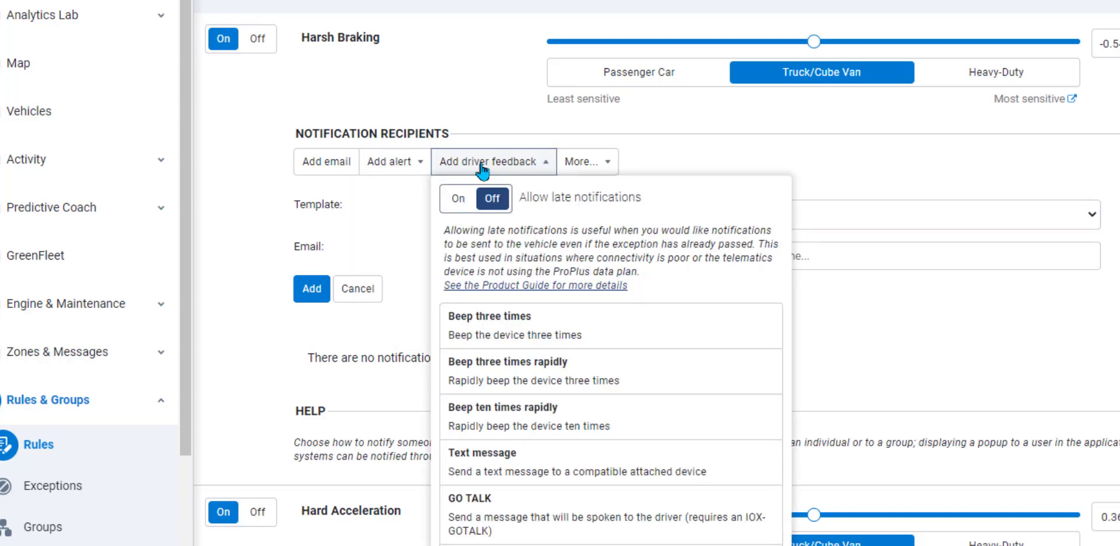
left_click(247, 334)
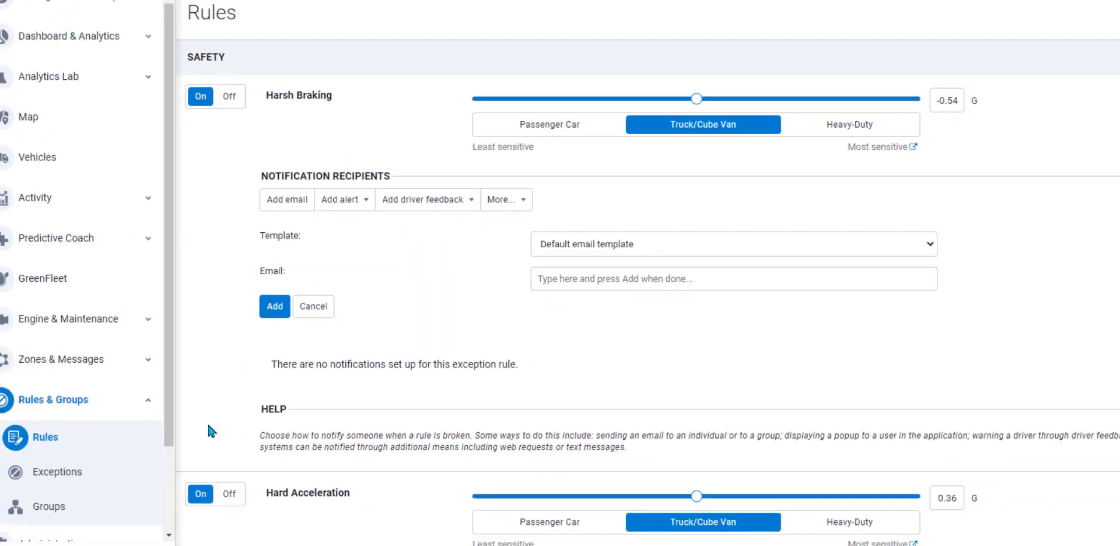
scroll(233, 429, "down", 10)
scroll(233, 429, "down", 5)
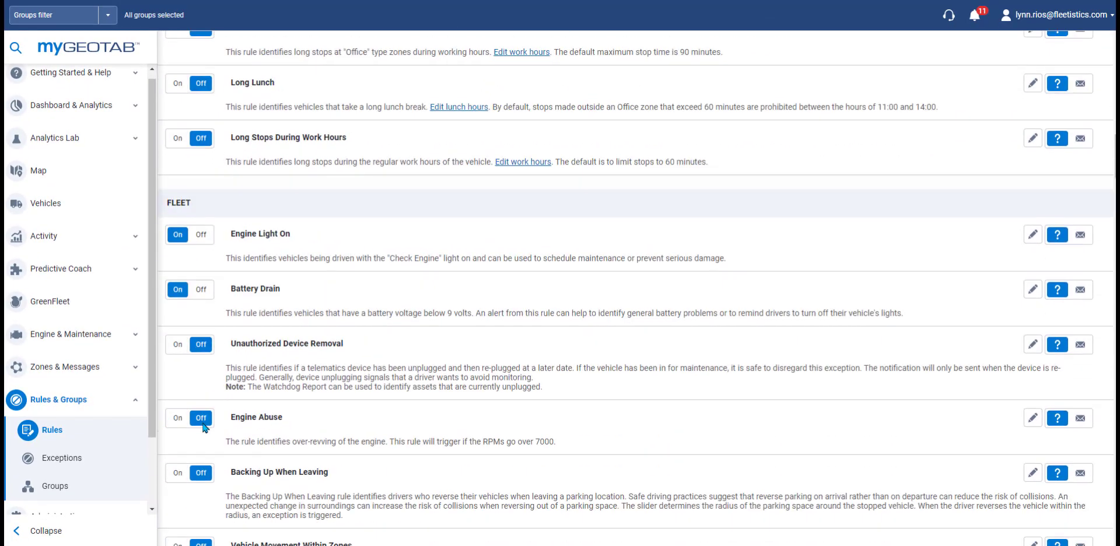
scroll(204, 428, "up", 5)
scroll(204, 429, "down", 10)
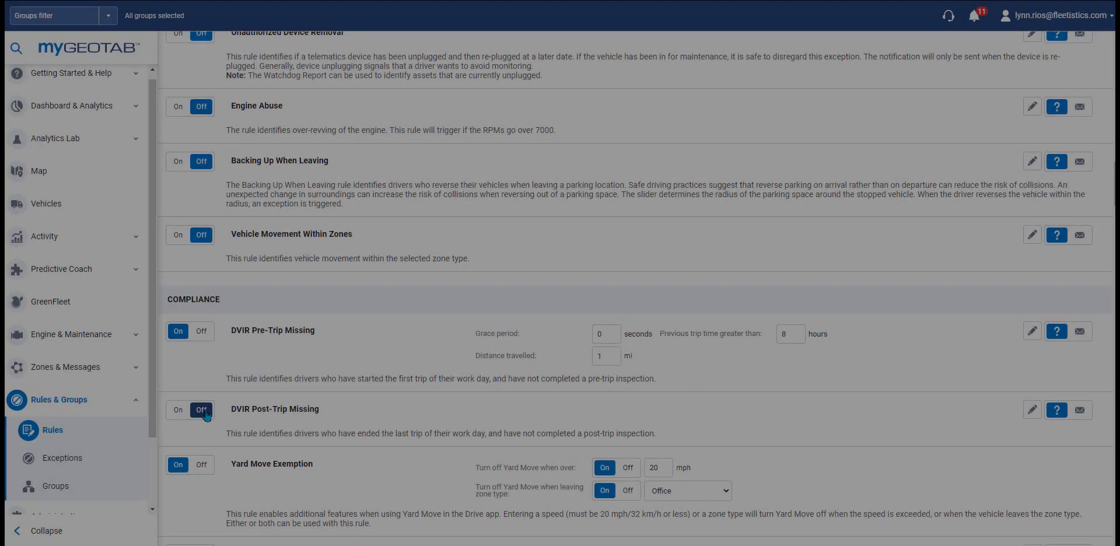
scroll(205, 416, "down", 7)
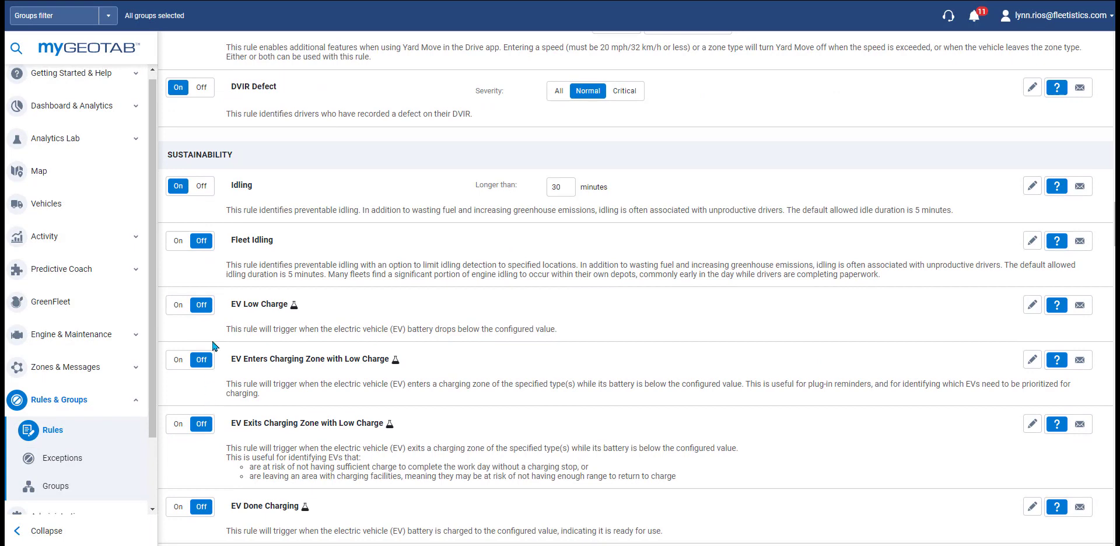
scroll(214, 347, "down", 3)
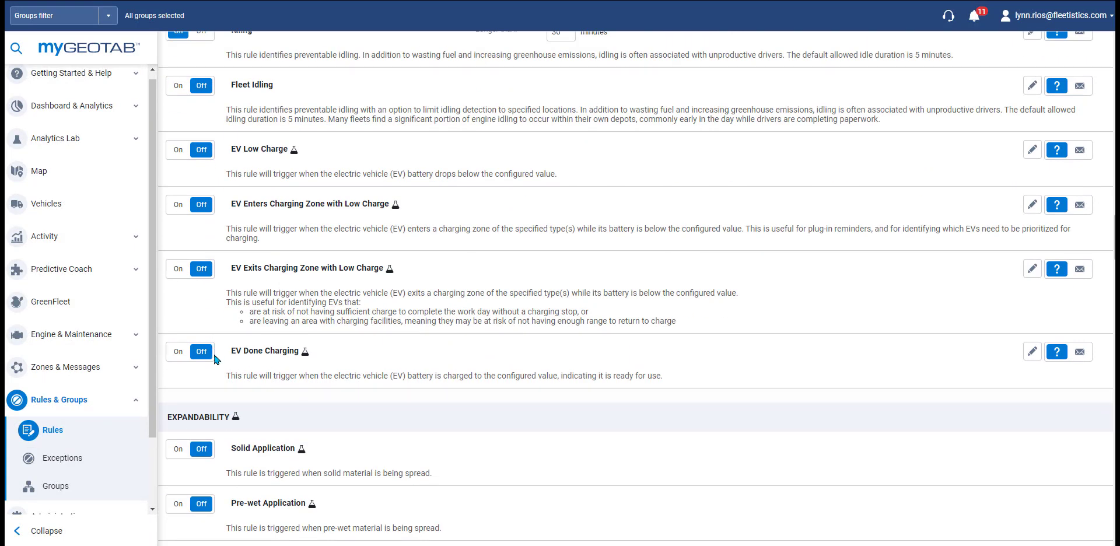
scroll(219, 393, "down", 8)
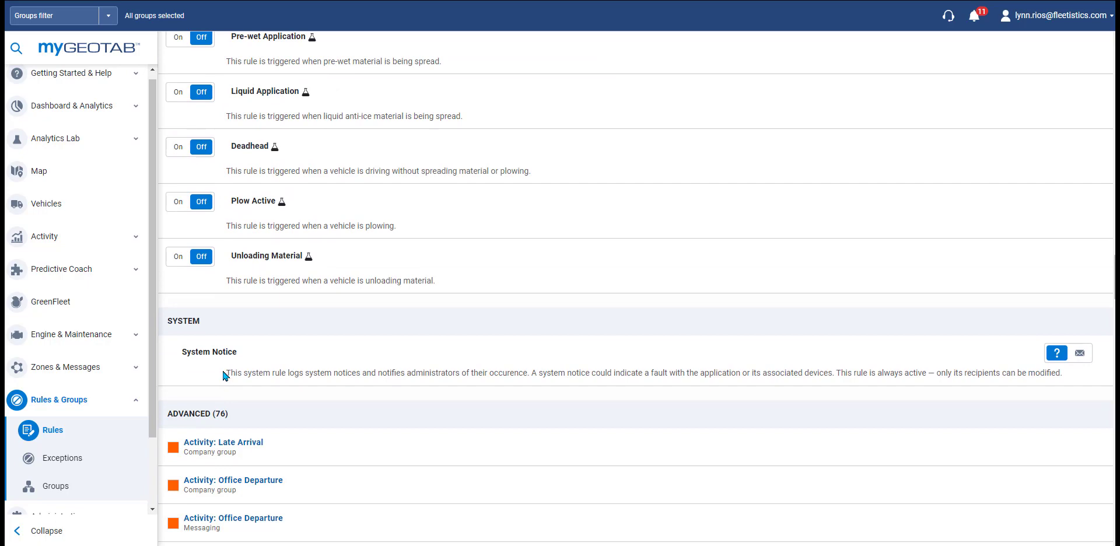
scroll(222, 373, "down", 3)
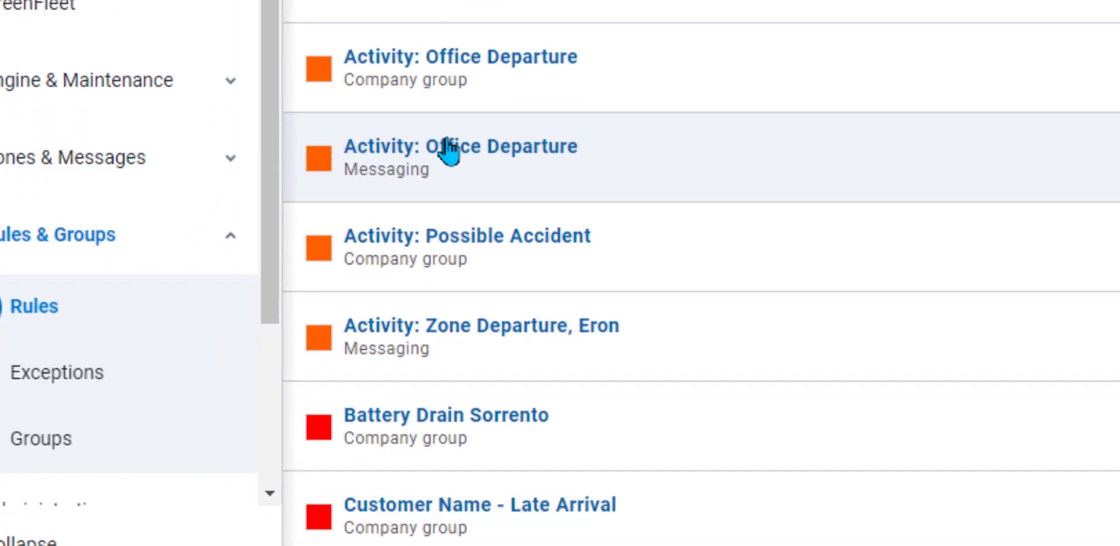
scroll(448, 150, "down", 3)
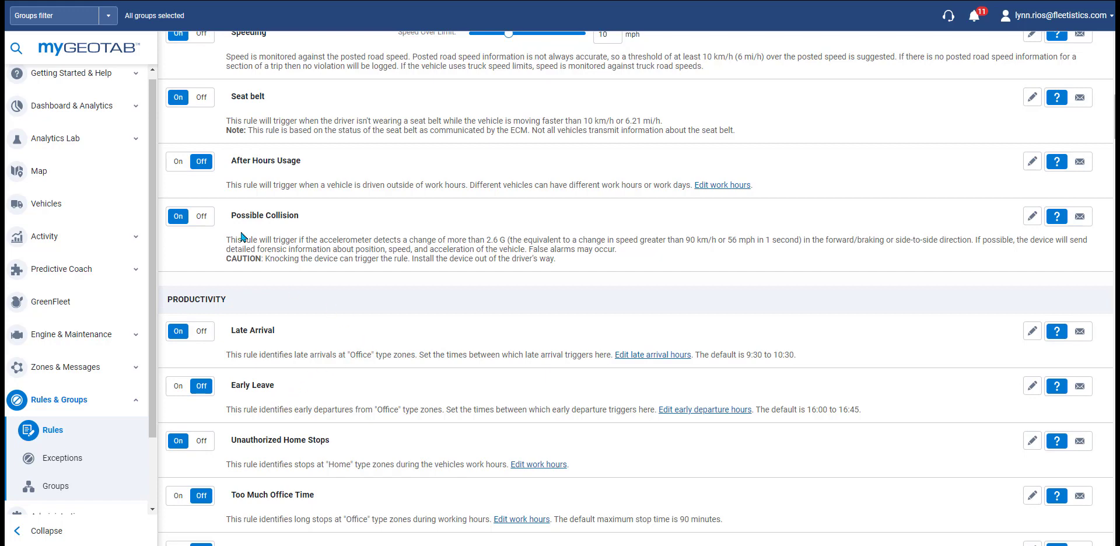
Step: Turn on the After Hours Usage rule, then open its editor and cancel without changes
left_click(179, 163)
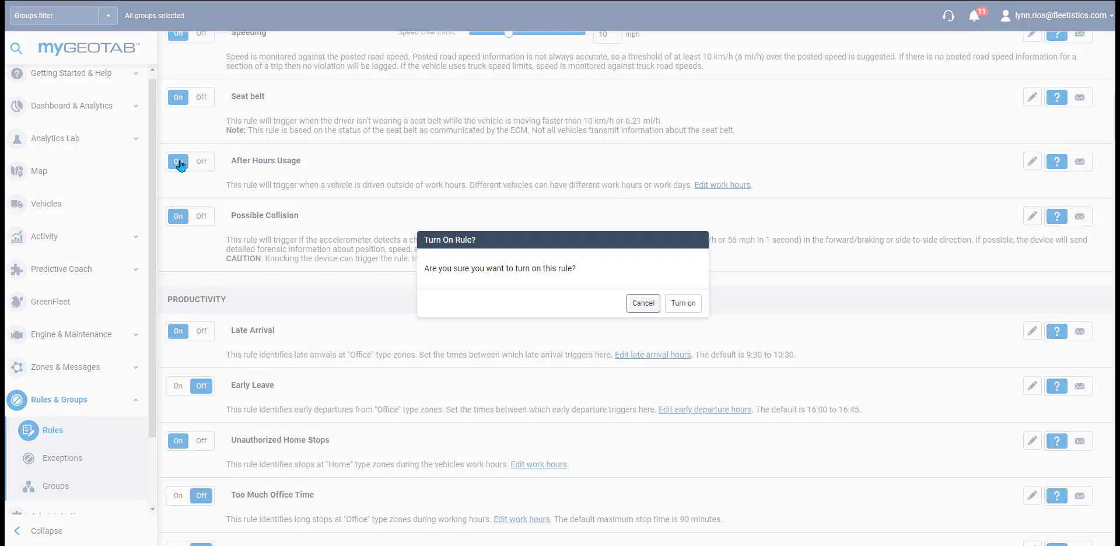
left_click(681, 304)
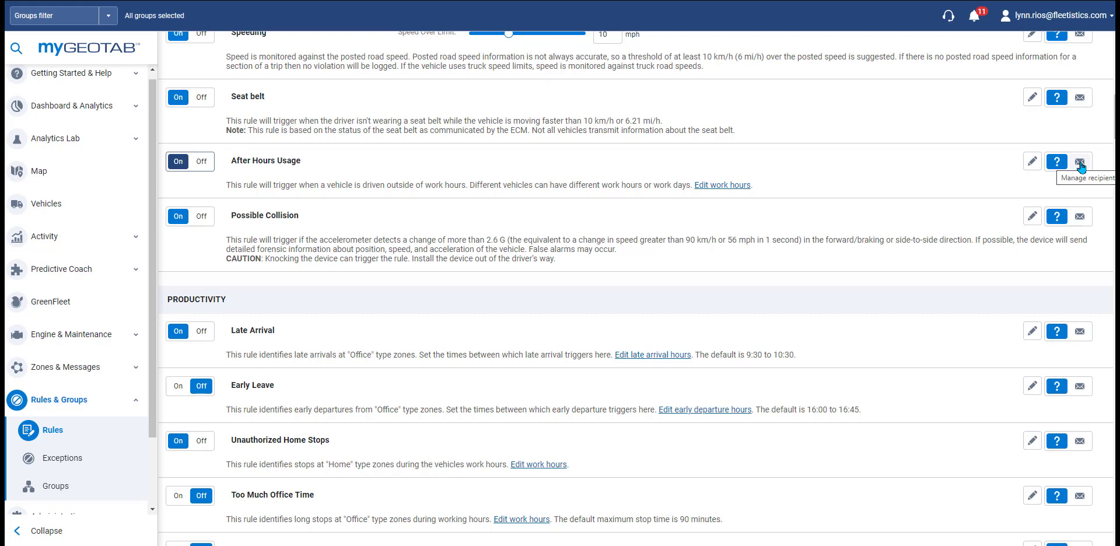
left_click(1030, 168)
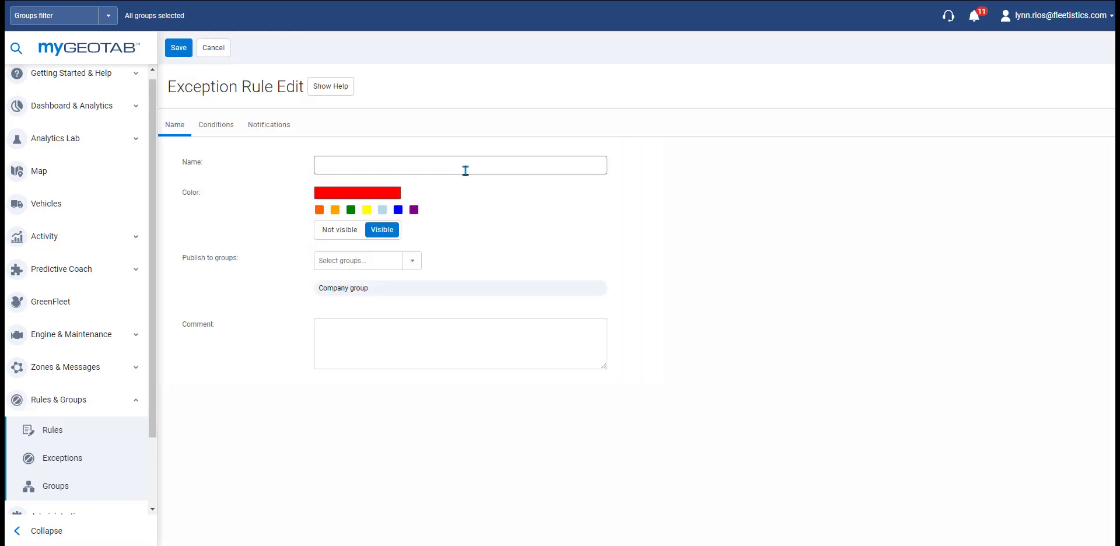
left_click(213, 48)
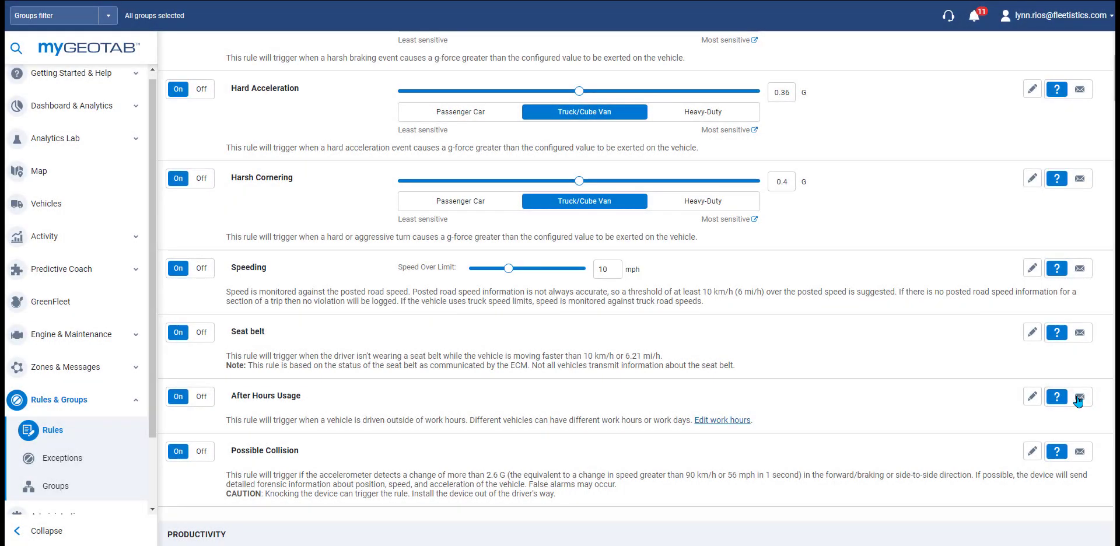
Step: Add a suggested email address as an After Hours Usage recipient with the Default email template, and save
left_click(1079, 399)
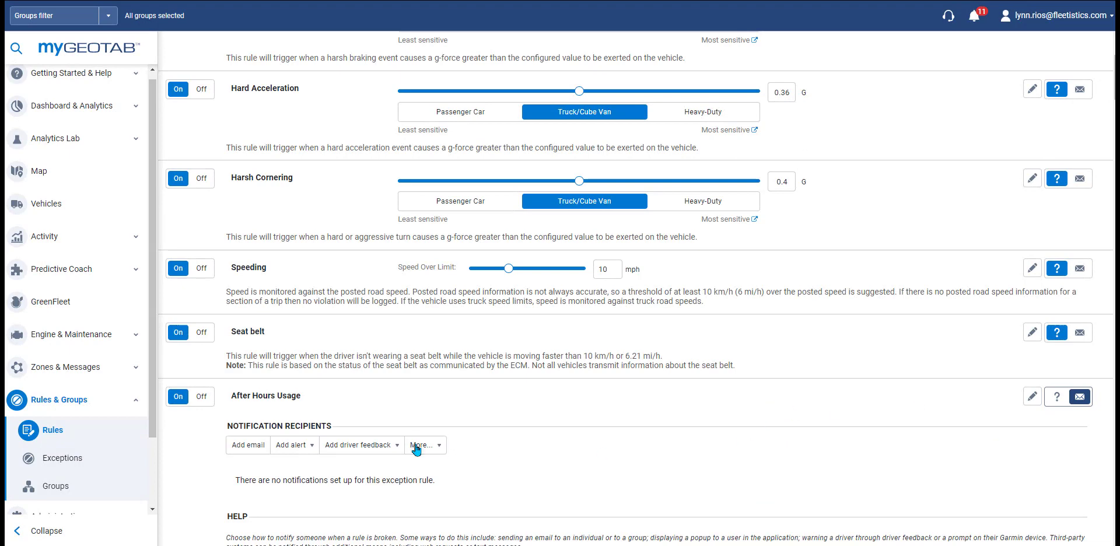
left_click(248, 445)
scroll(548, 302, "down", 5)
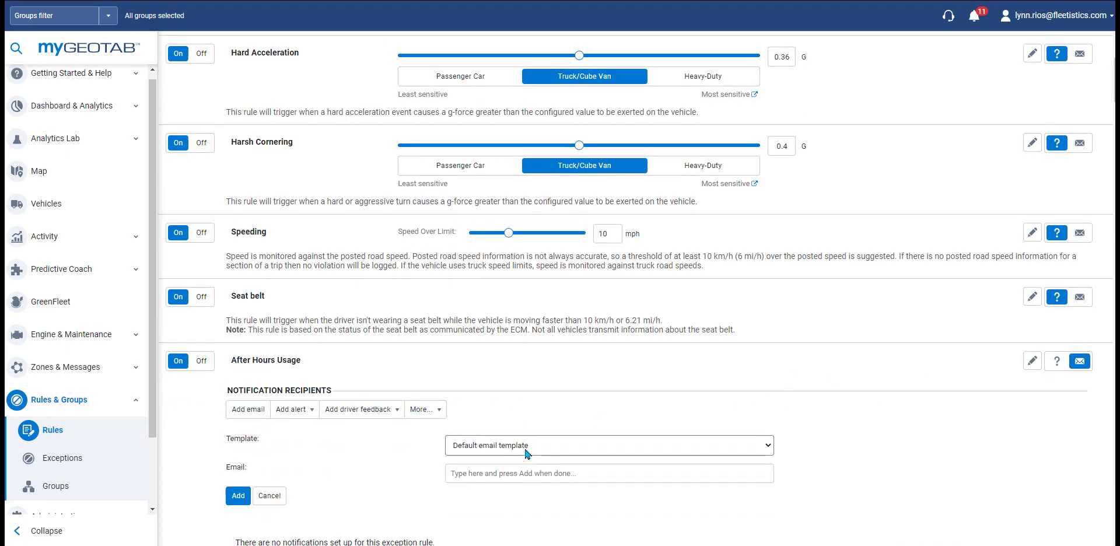
left_click(559, 170)
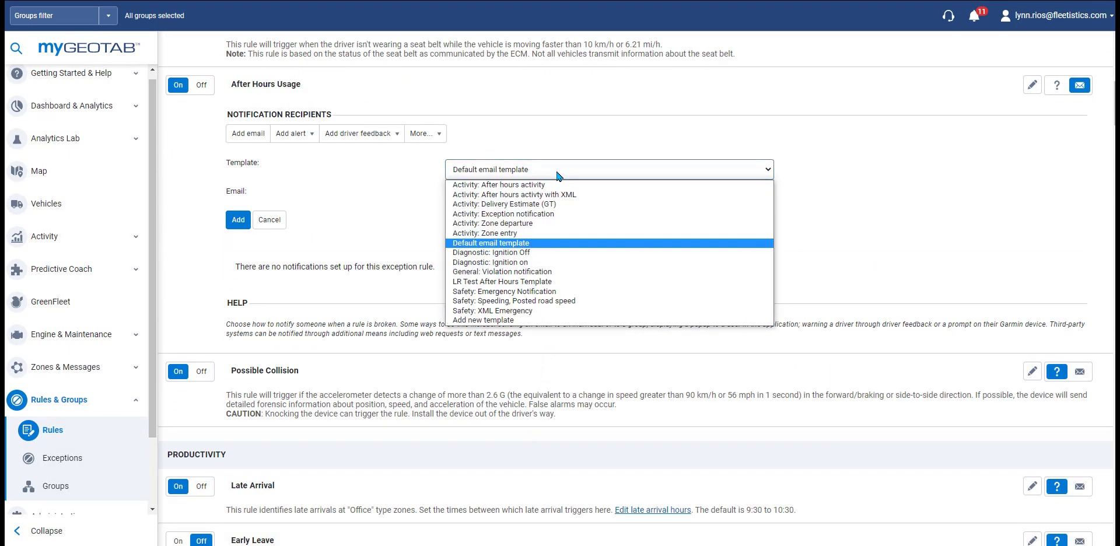
left_click(504, 243)
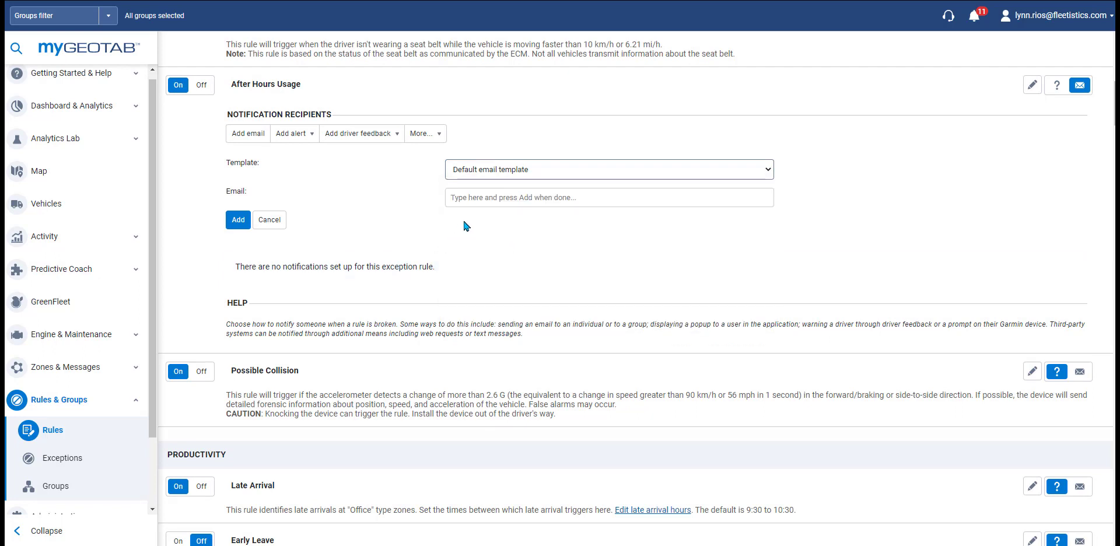
left_click(474, 198)
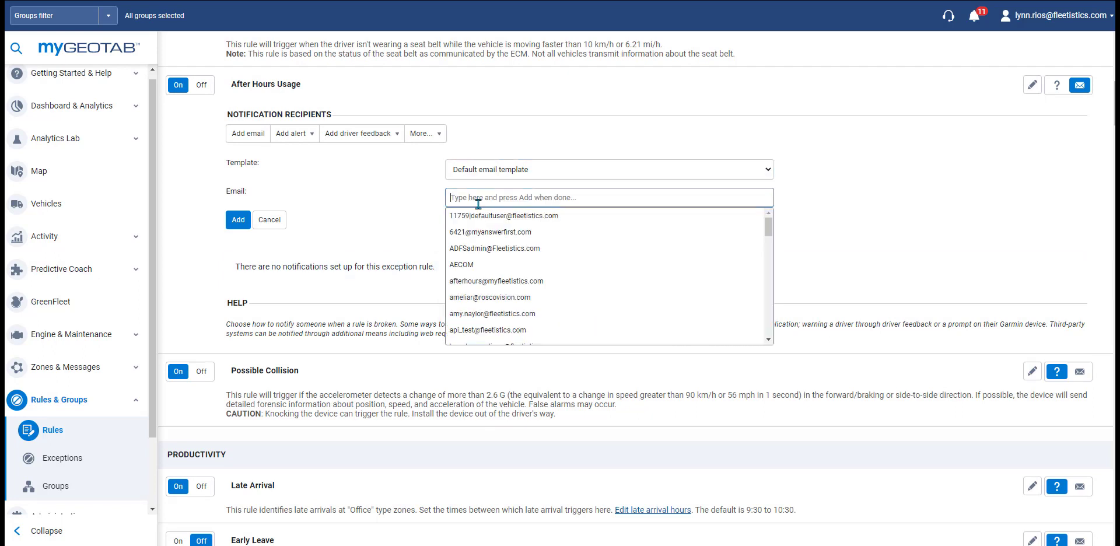
left_click(484, 296)
left_click(233, 227)
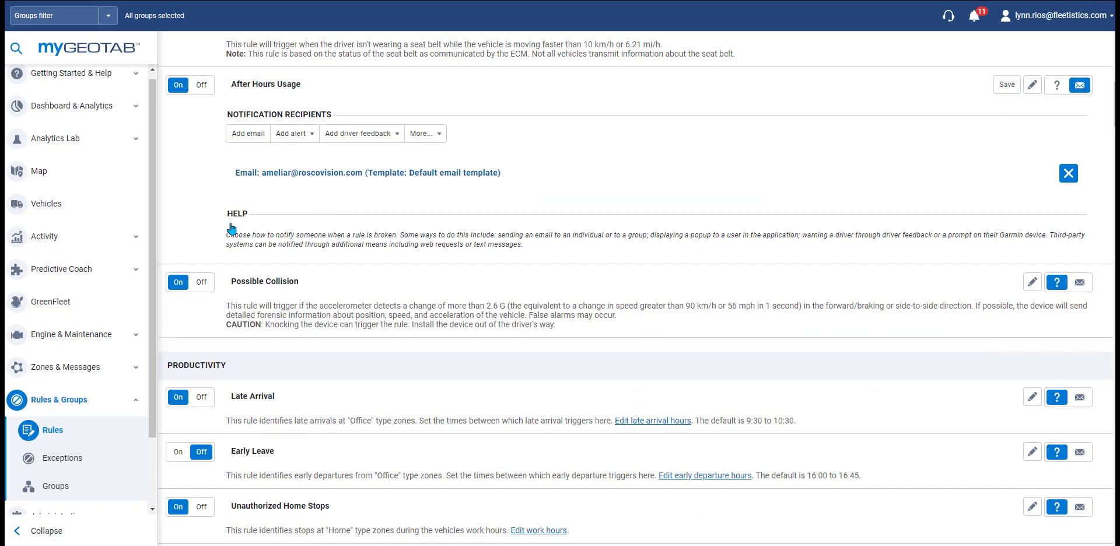
left_click(1005, 88)
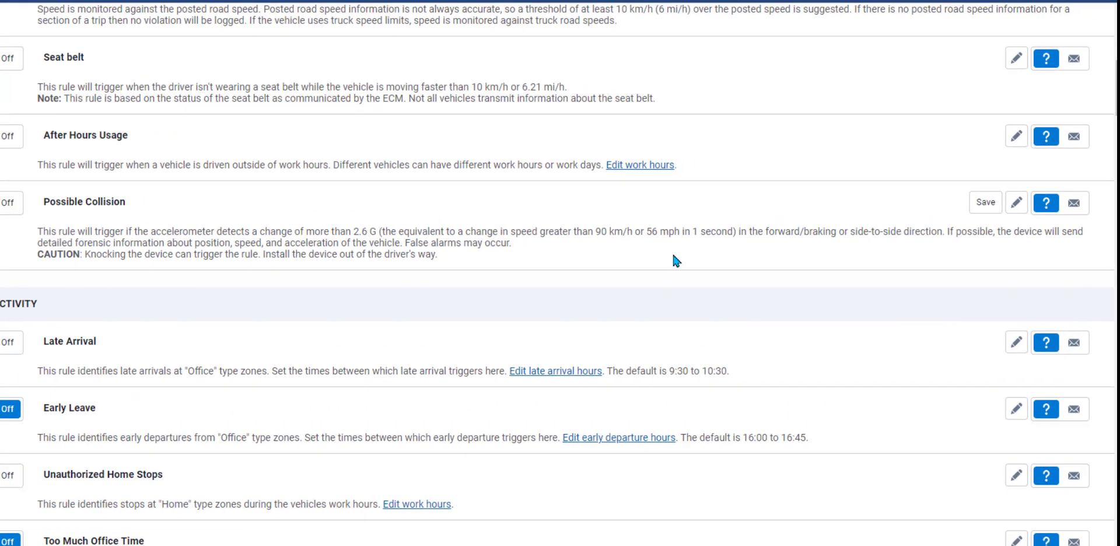
Step: Add an email recipient to Possible Collision, picking the address that matches a typed name
left_click(1067, 213)
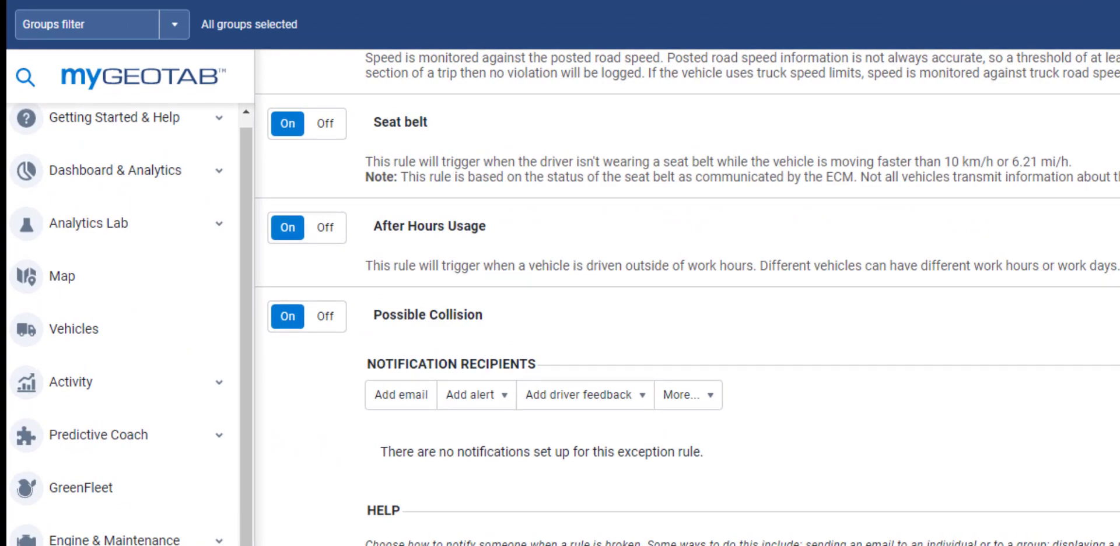
left_click(391, 410)
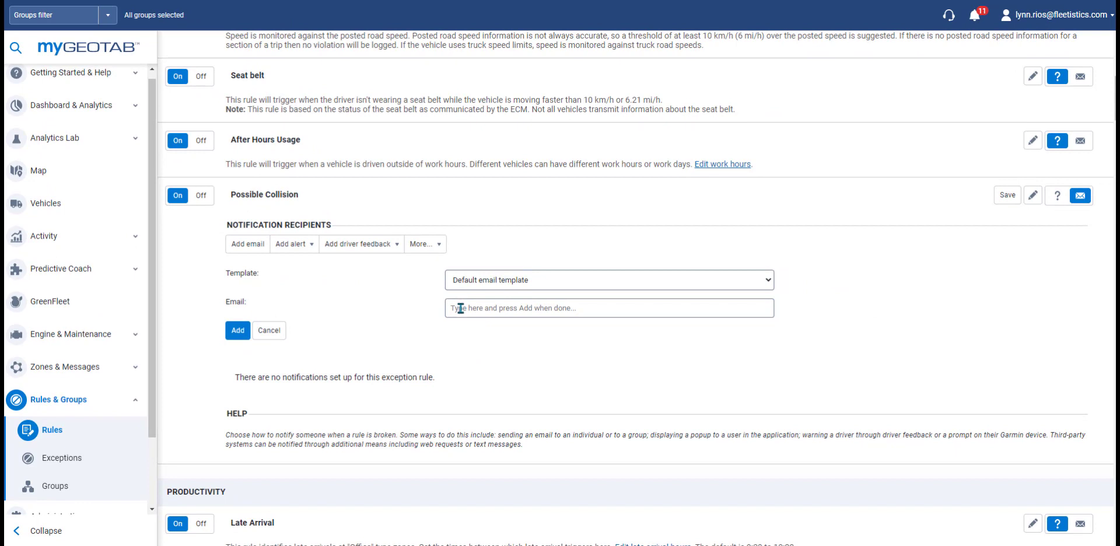
left_click(460, 308)
type("lynn")
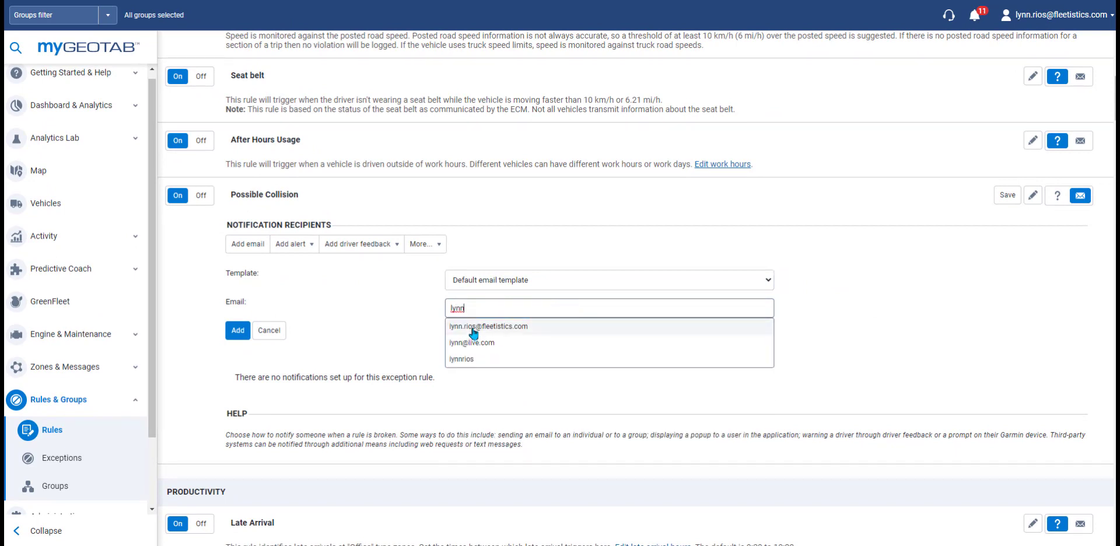
left_click(473, 328)
left_click(238, 331)
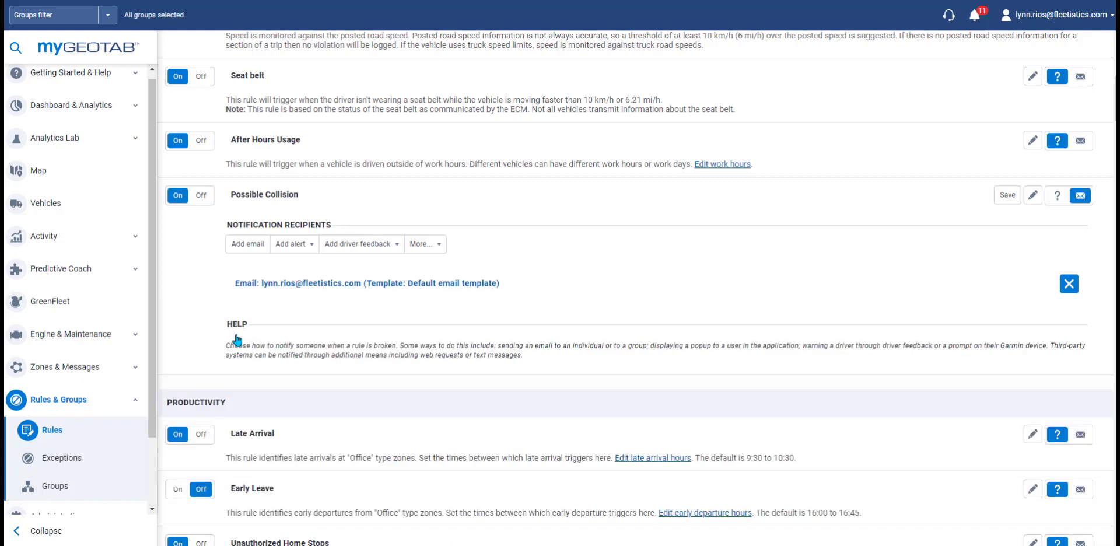
Step: Add a Popup alert with the rule-broken template, sent to the first user
left_click(290, 245)
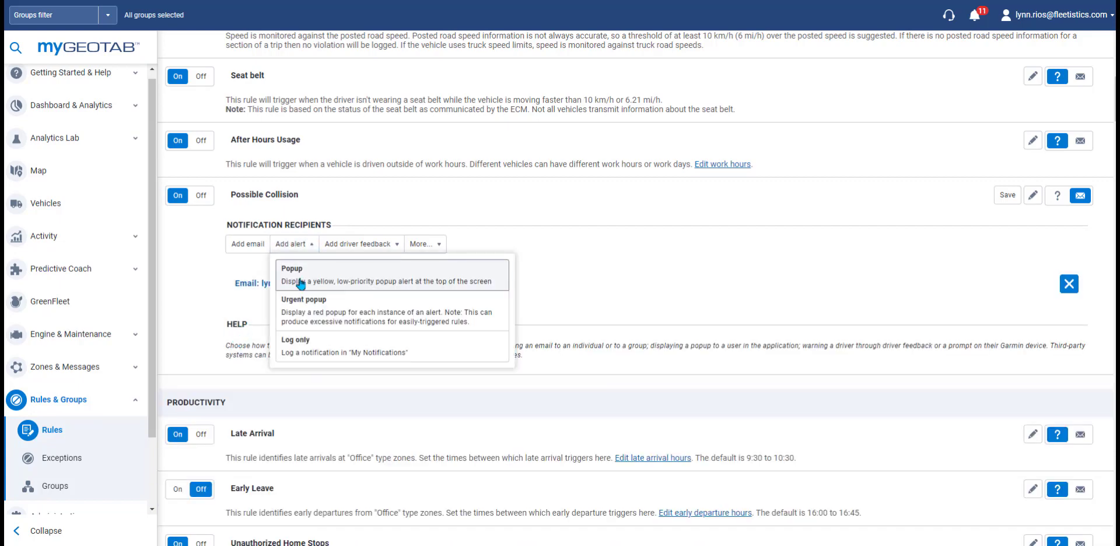
left_click(300, 284)
left_click(509, 298)
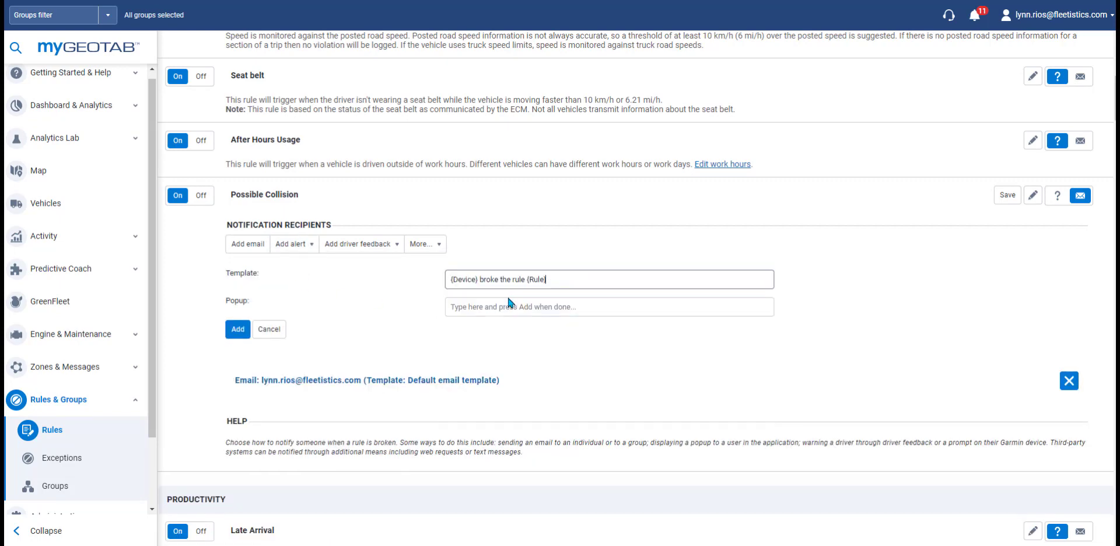
left_click(509, 303)
left_click(475, 325)
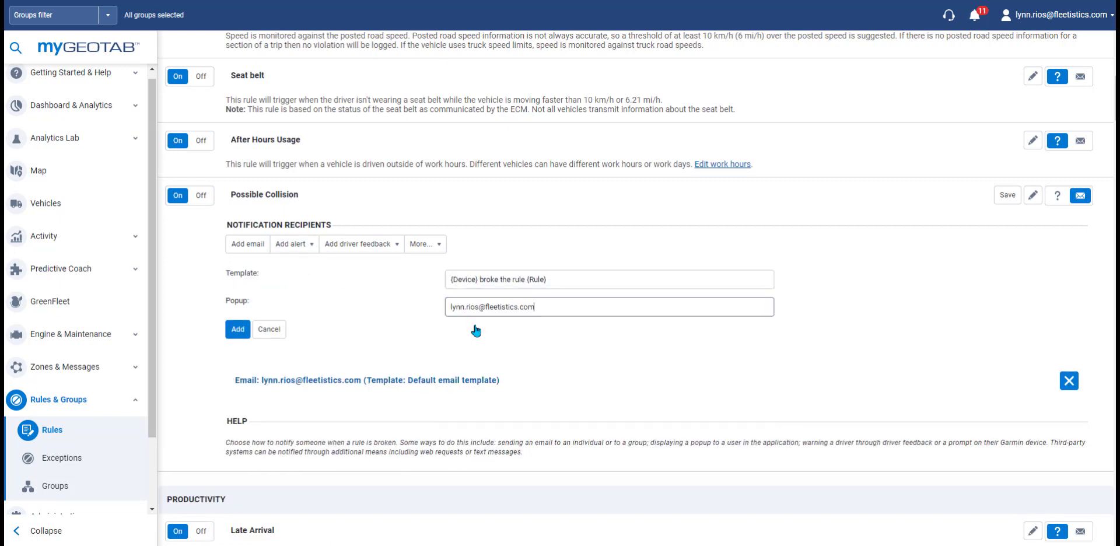
left_click(238, 329)
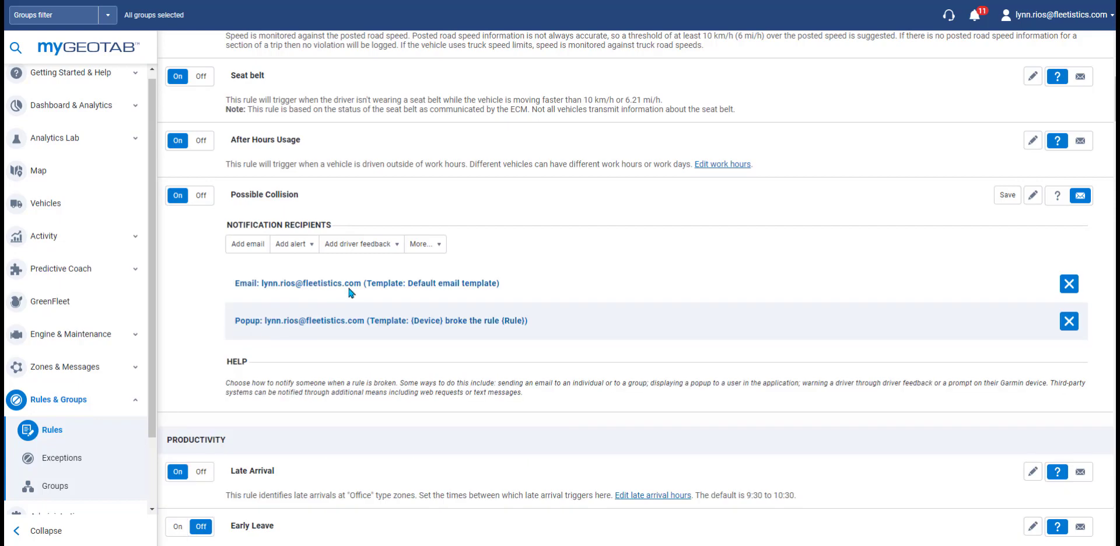
Step: Add a Beep three times driver warning and a RoscoLive snapshot-and-video auto-upload web request
left_click(380, 249)
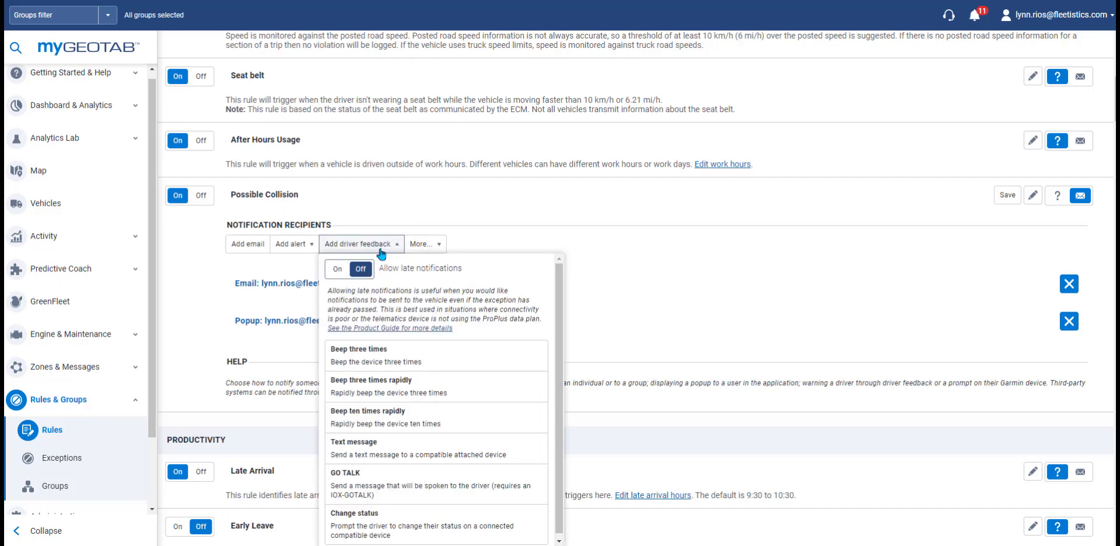
left_click(365, 355)
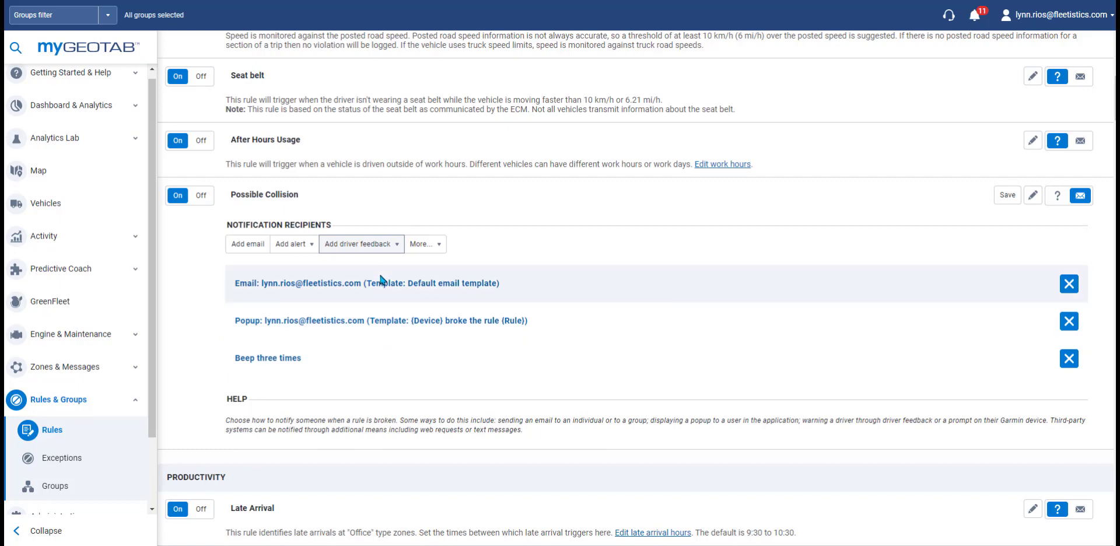
left_click(437, 245)
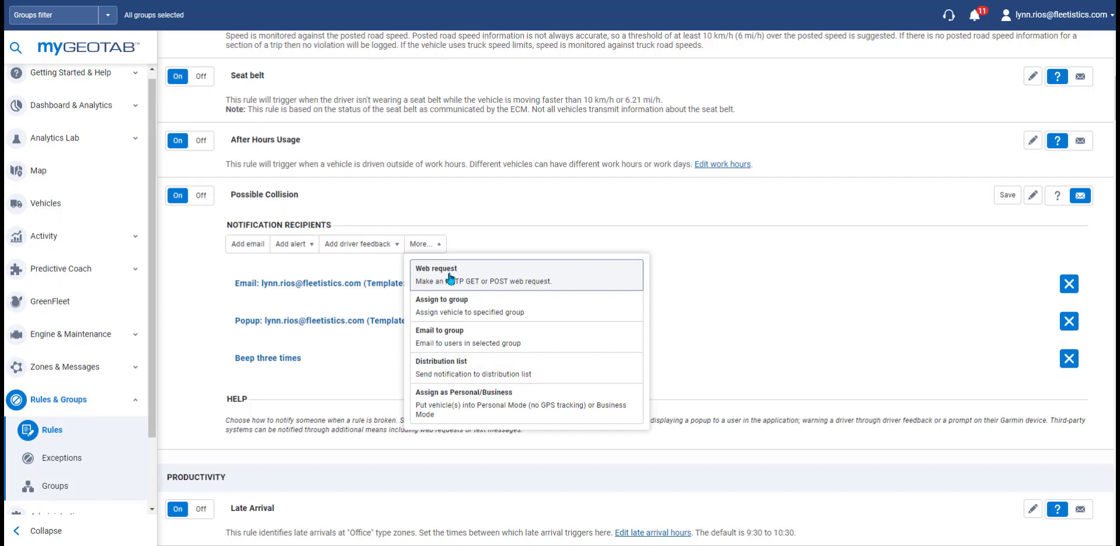
left_click(482, 280)
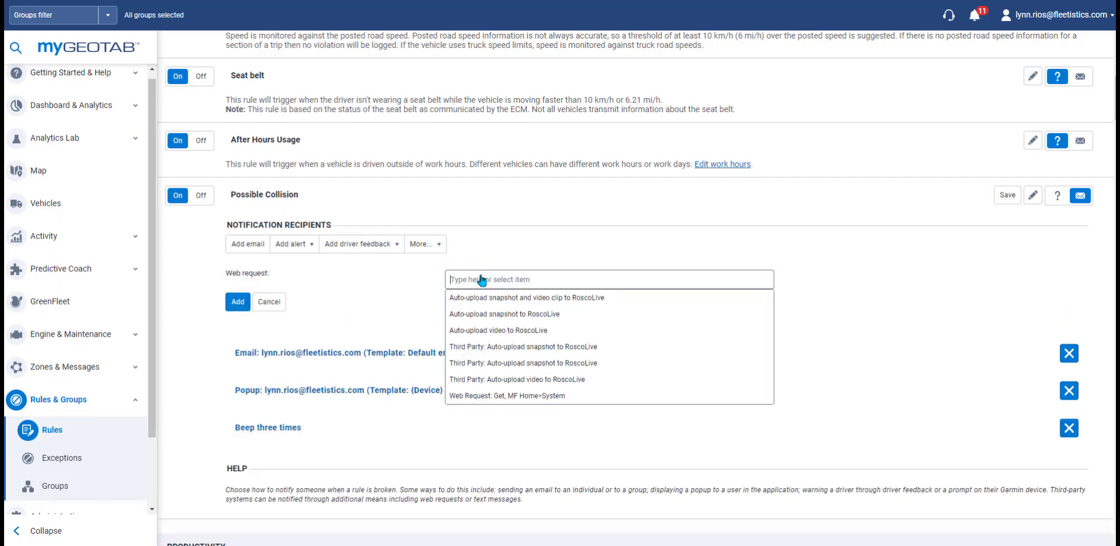
left_click(505, 298)
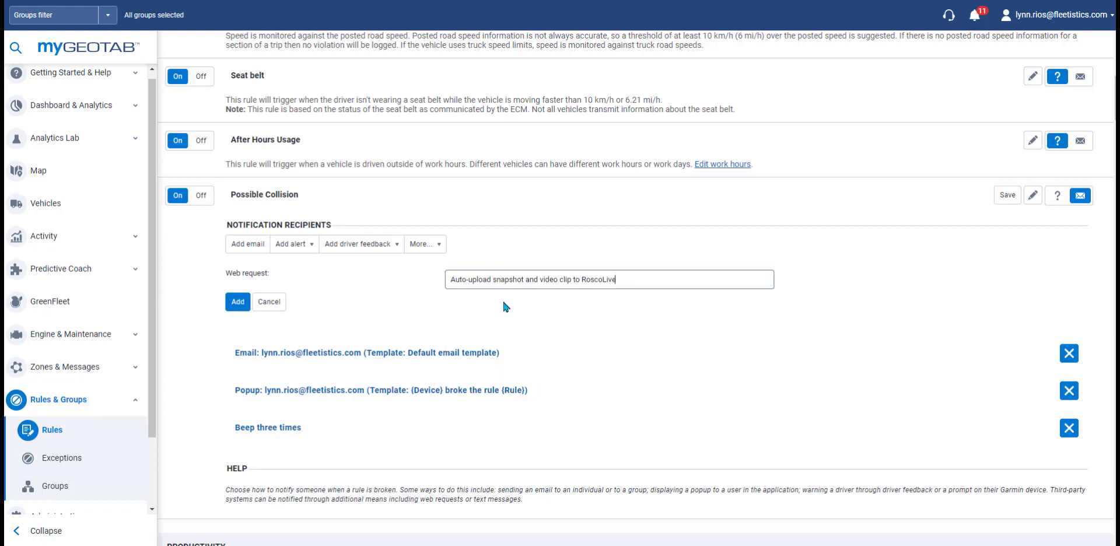
left_click(238, 303)
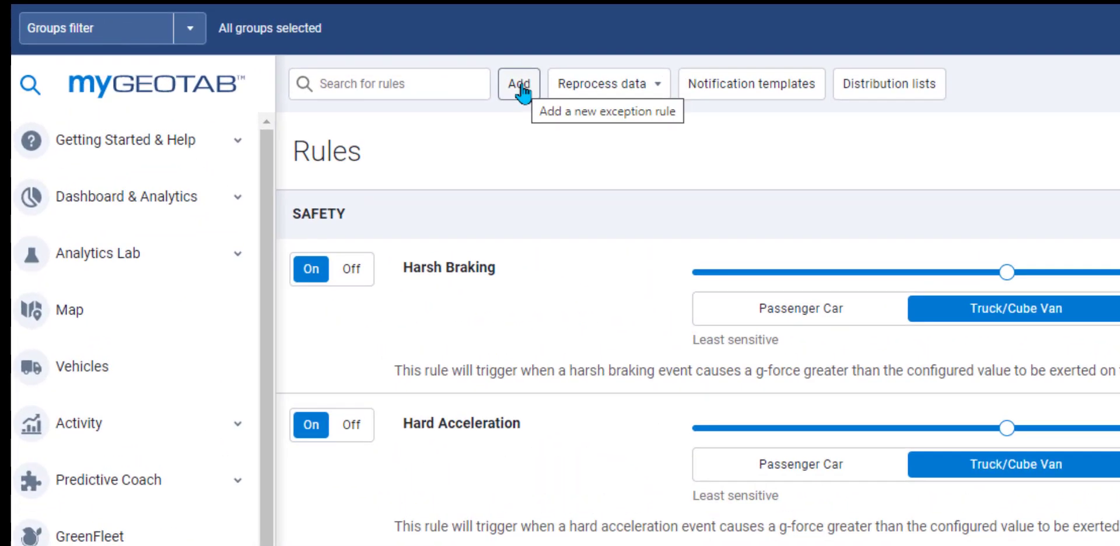
Step: Create a new exception rule named 'rule name', coloured orange and set to visible
left_click(521, 87)
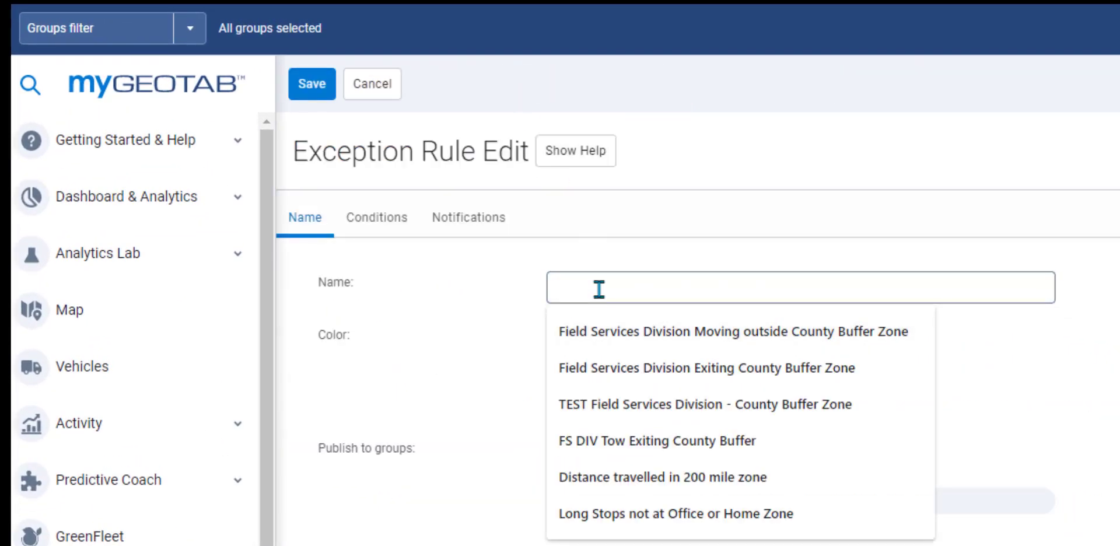
type("rule name")
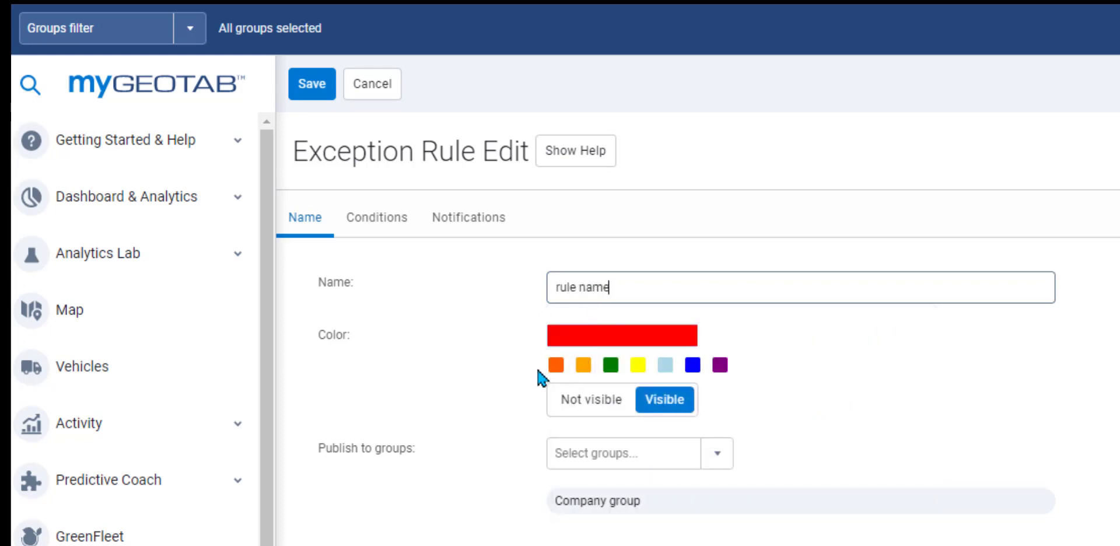
left_click(557, 366)
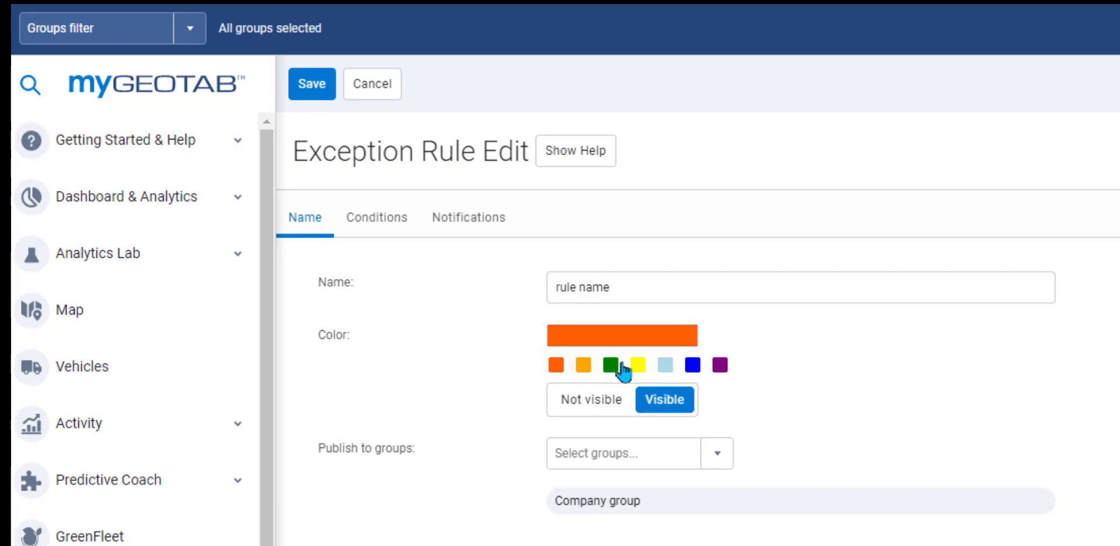
left_click(654, 342)
left_click(1015, 367)
left_click(600, 399)
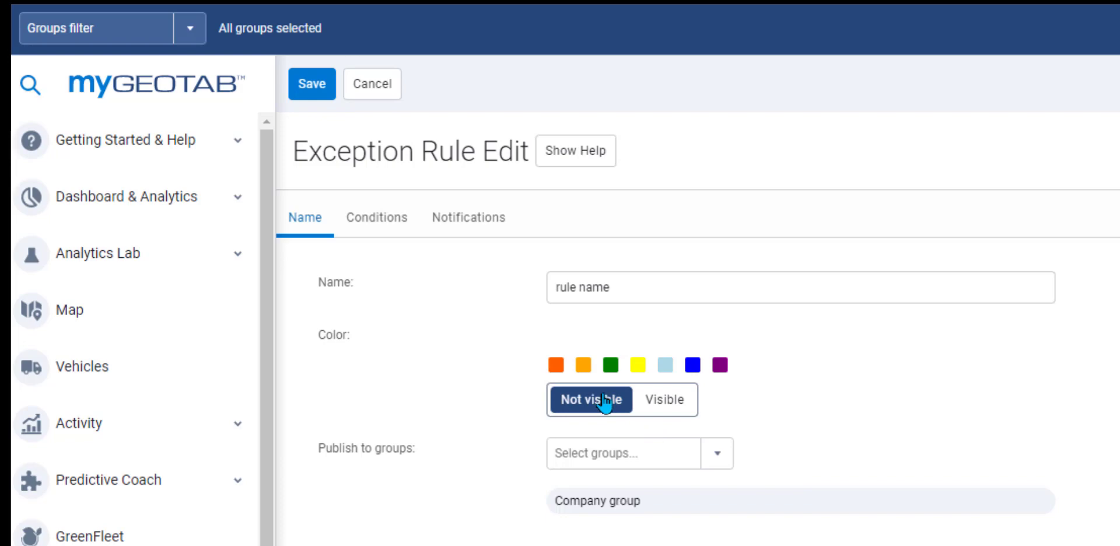
left_click(670, 408)
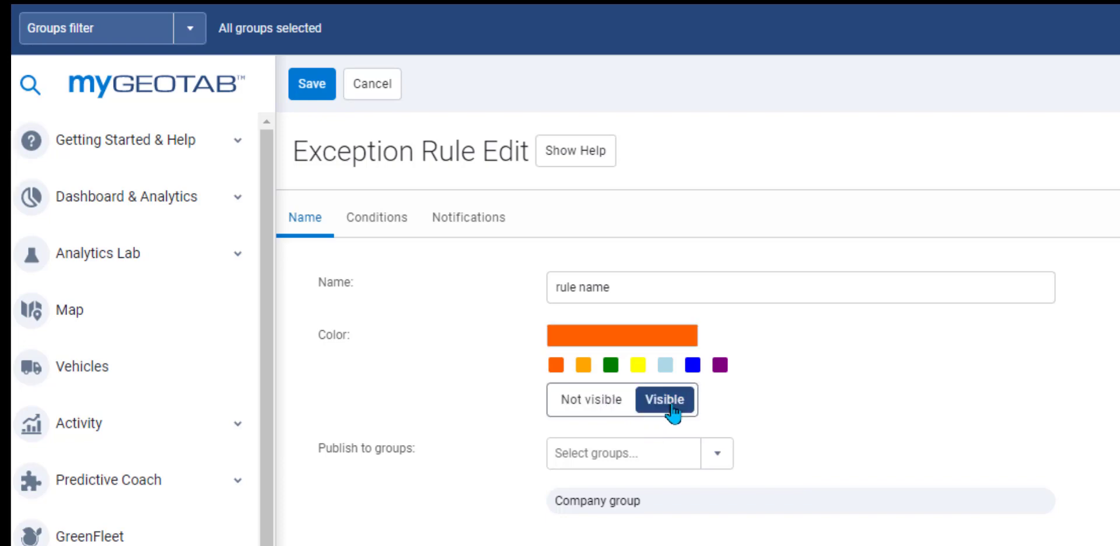
Step: Try publishing to another group, revert to Company group, and add the comment 'any notes you want to kepp'
left_click(723, 454)
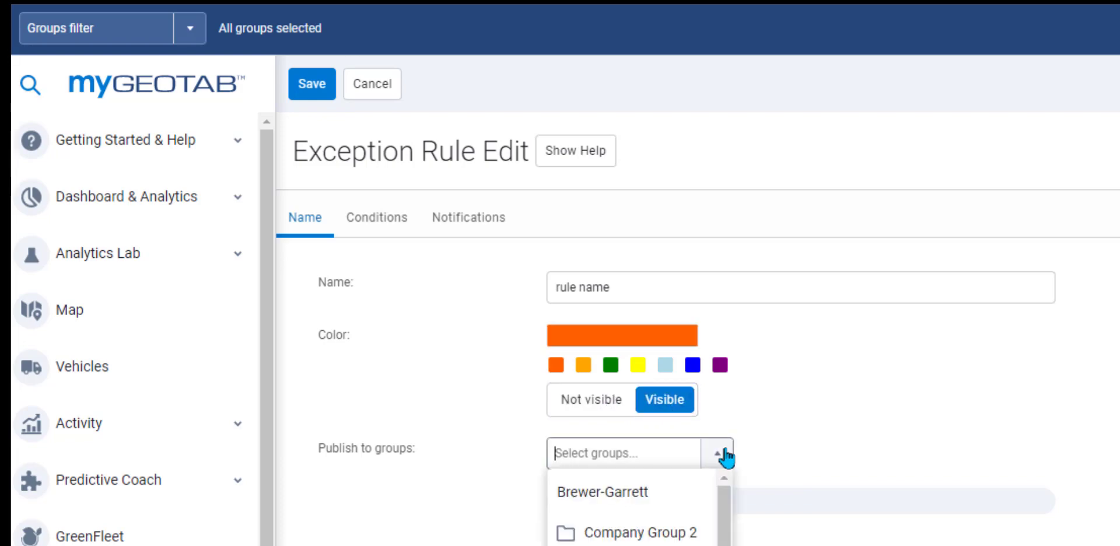
left_click(634, 502)
left_click(1075, 464)
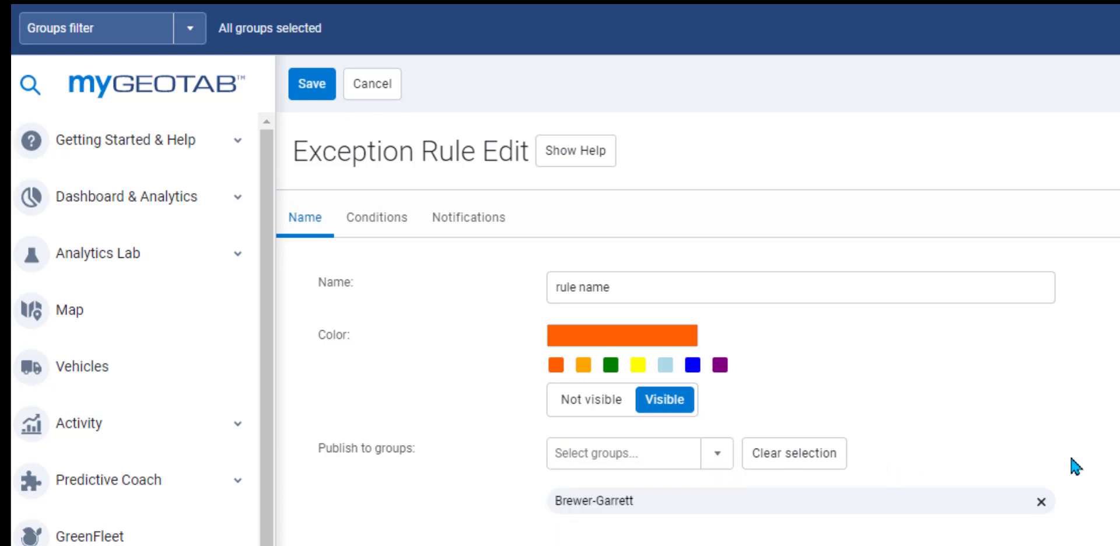
left_click(812, 466)
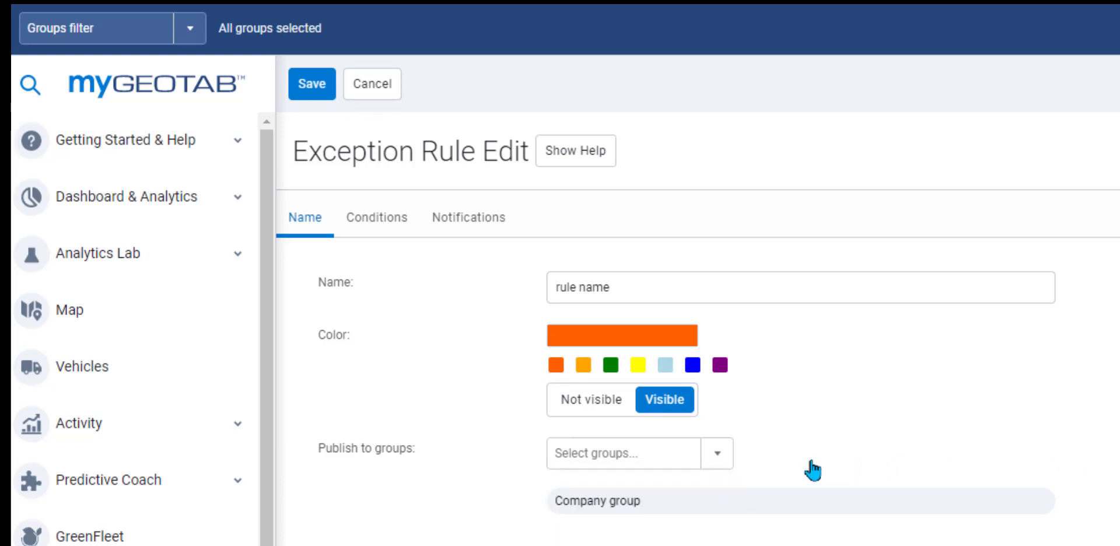
left_click(622, 477)
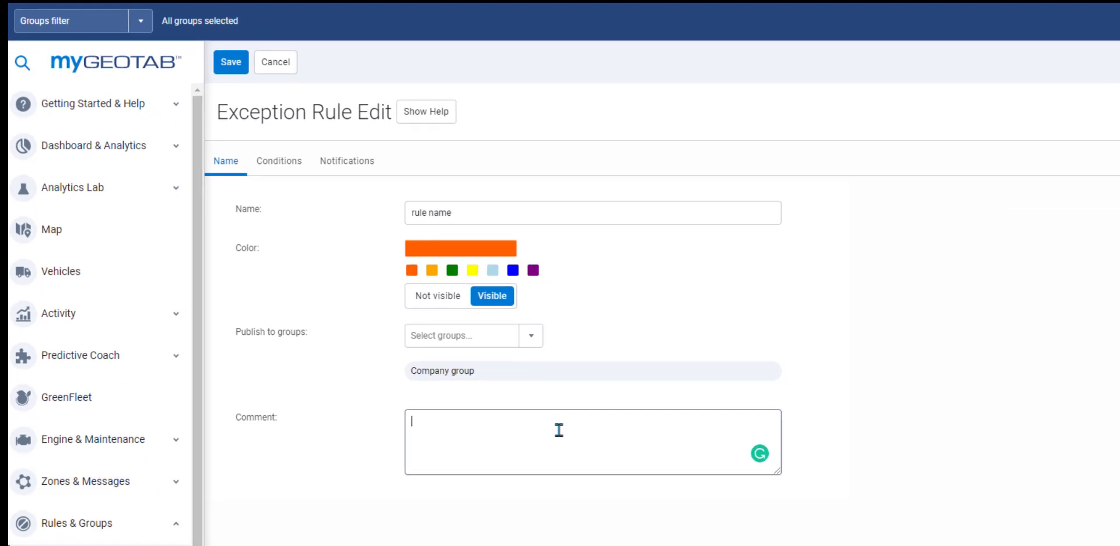
type("any notes you want to ke")
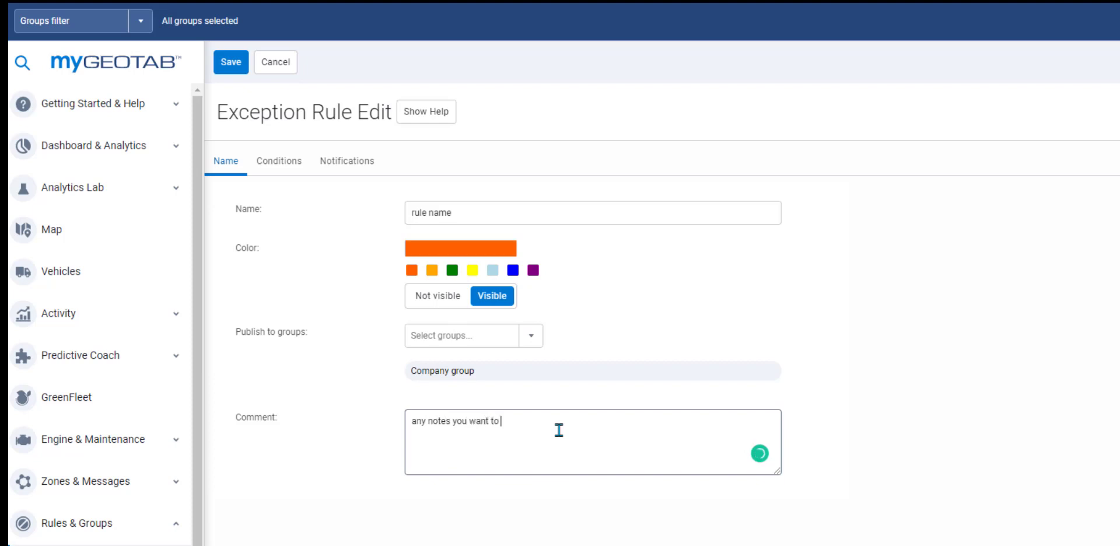
type("pp")
left_click(292, 170)
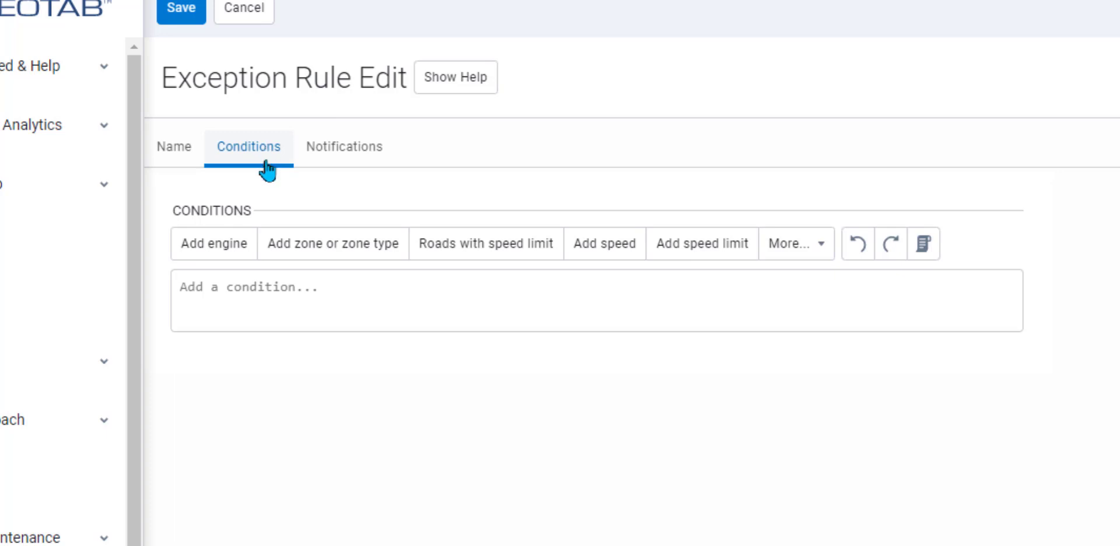
Step: Add an engine condition: Engine coolant temperature over 280 °C, found by filtering for 'temp'
left_click(226, 250)
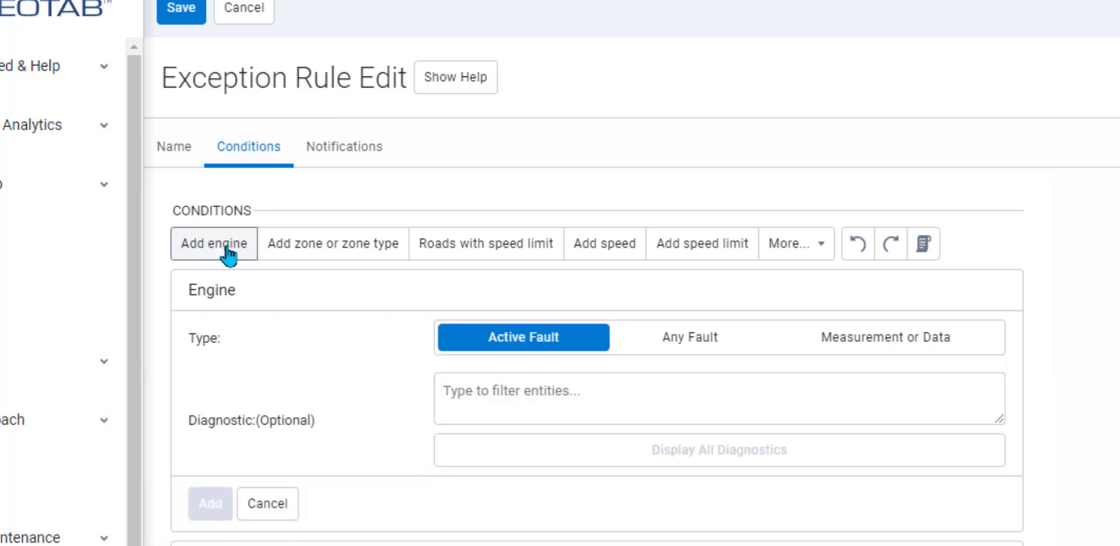
left_click(500, 402)
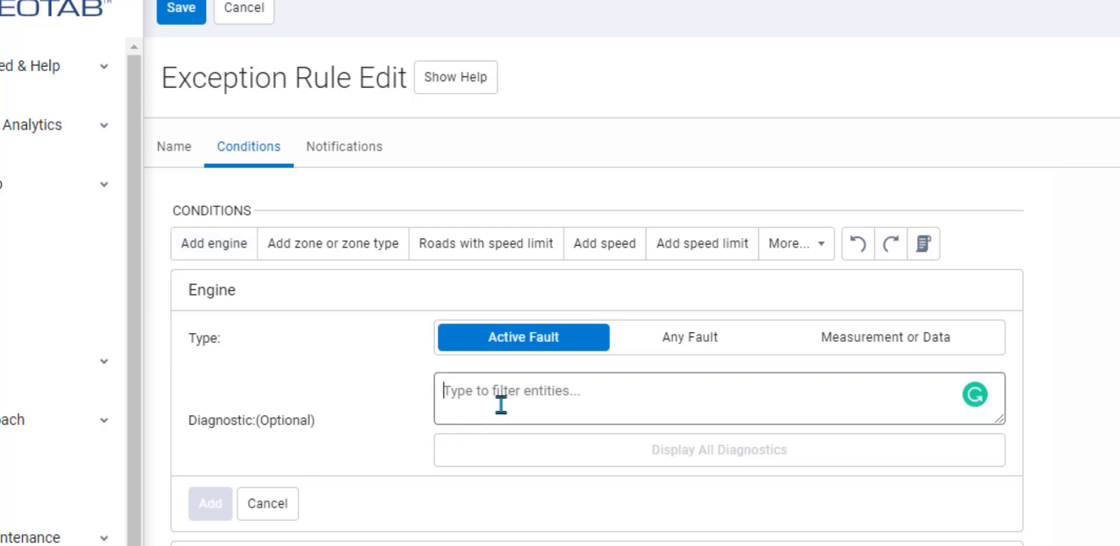
left_click(920, 334)
left_click(660, 384)
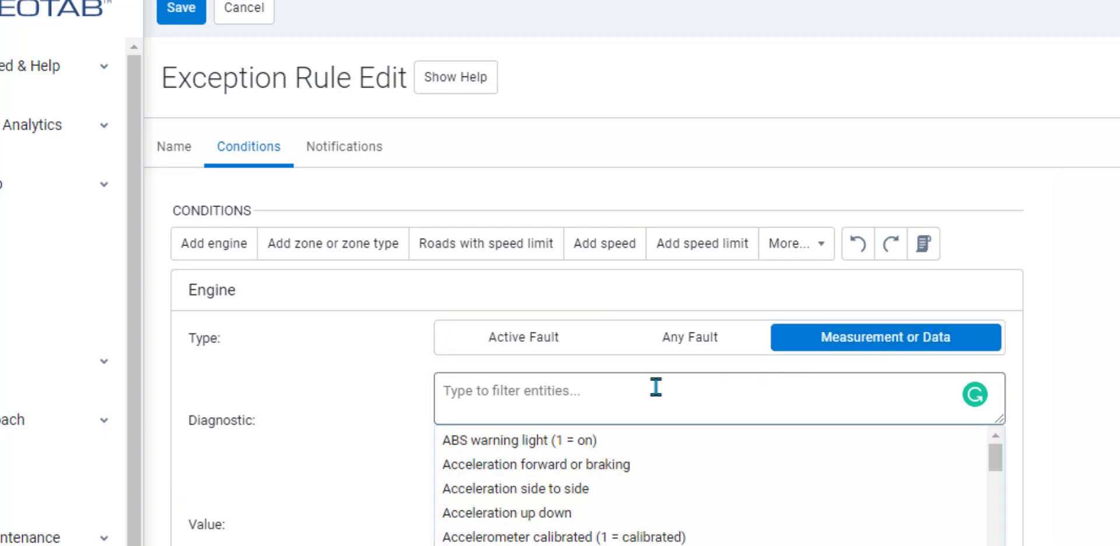
type("temp")
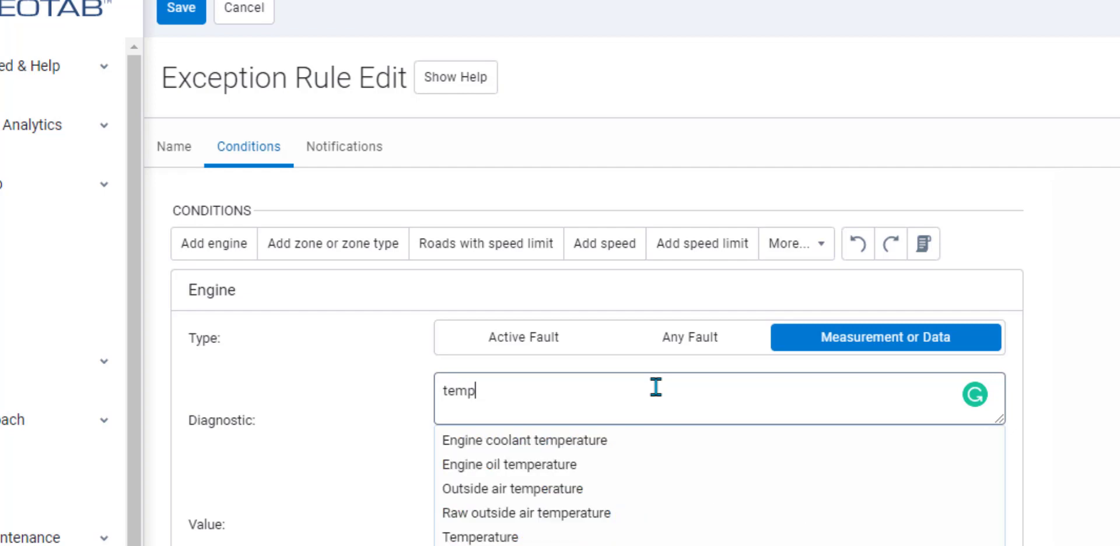
left_click(555, 443)
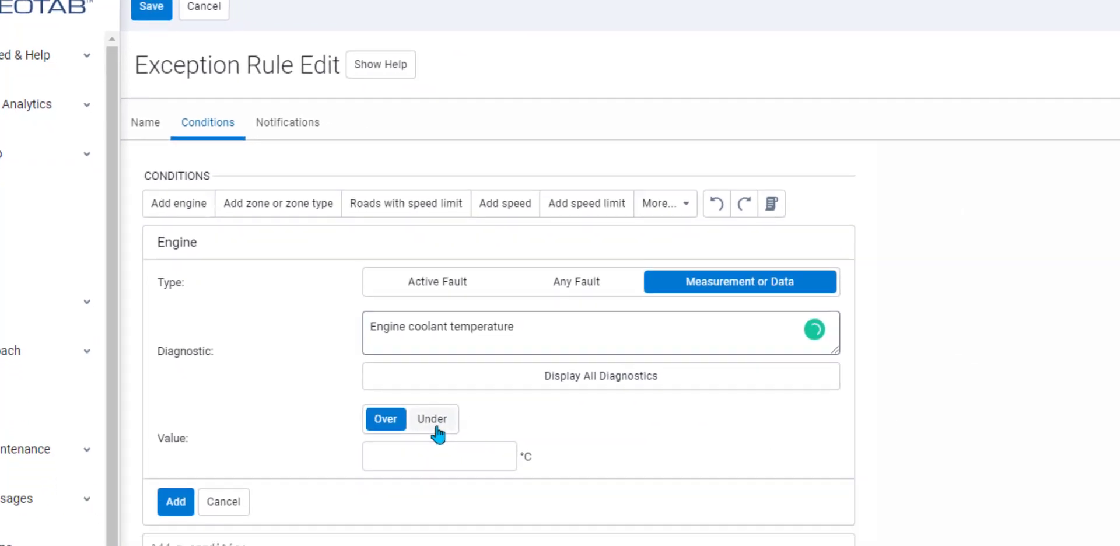
left_click(360, 411)
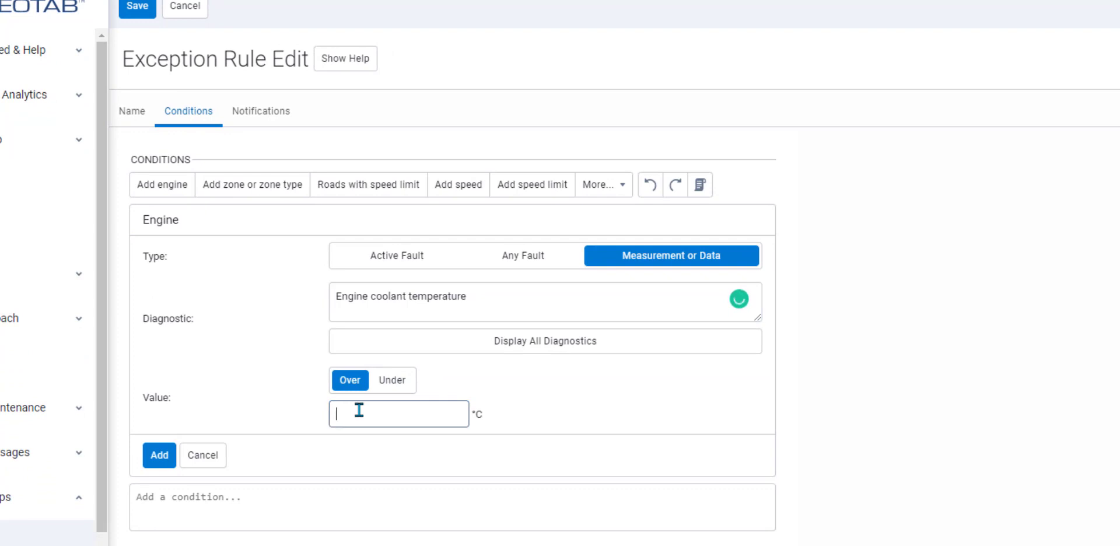
type("280")
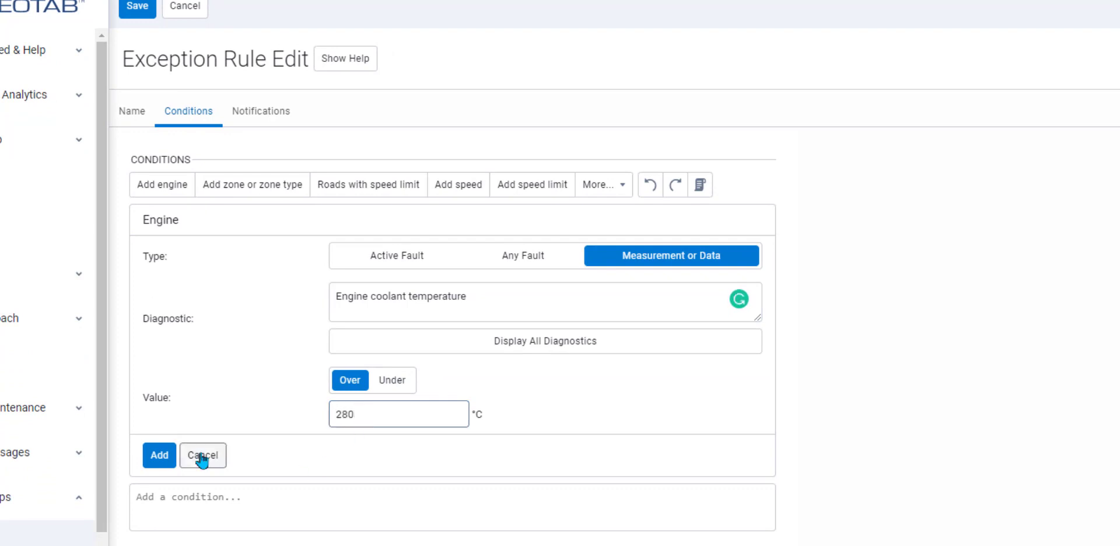
left_click(158, 462)
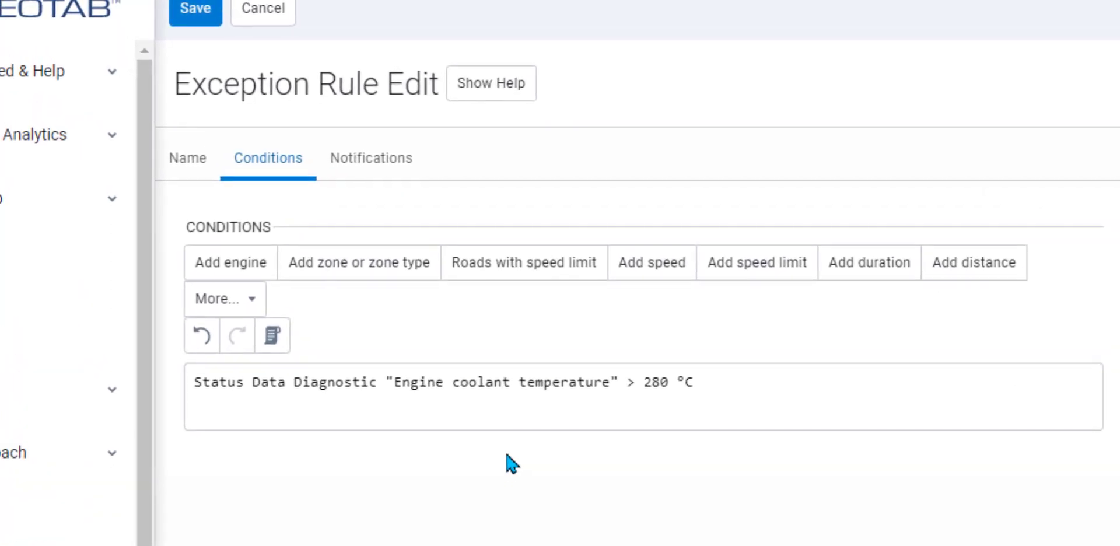
left_click(396, 162)
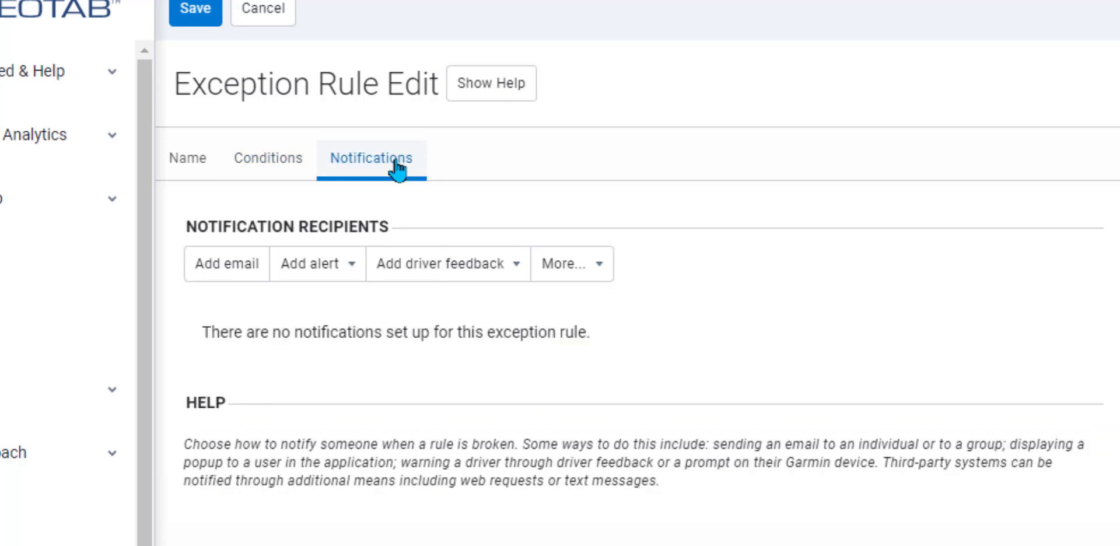
Step: Add a Beep ten times rapidly driver-feedback notification to the draft rule
left_click(438, 265)
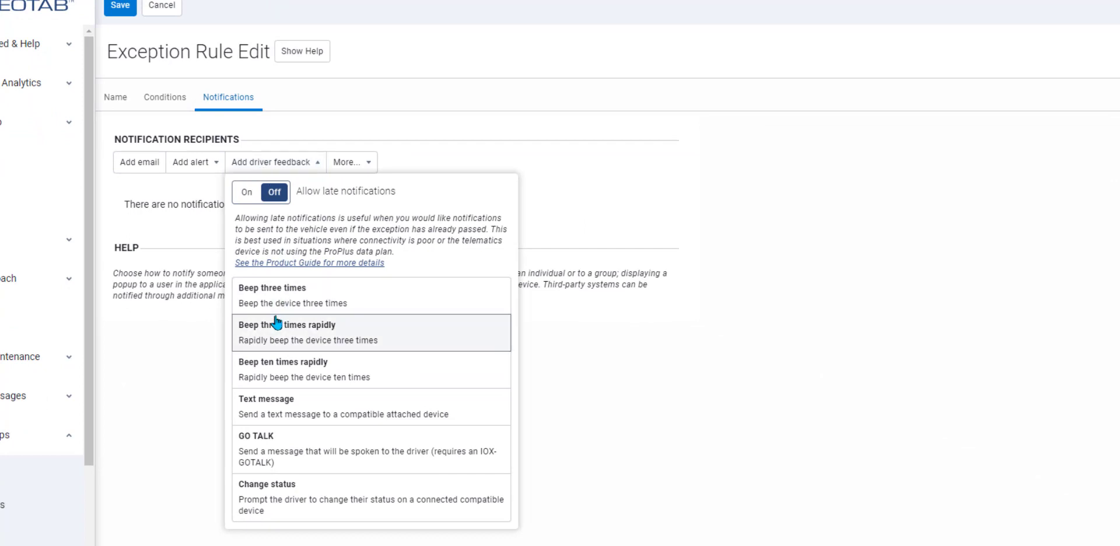
left_click(274, 379)
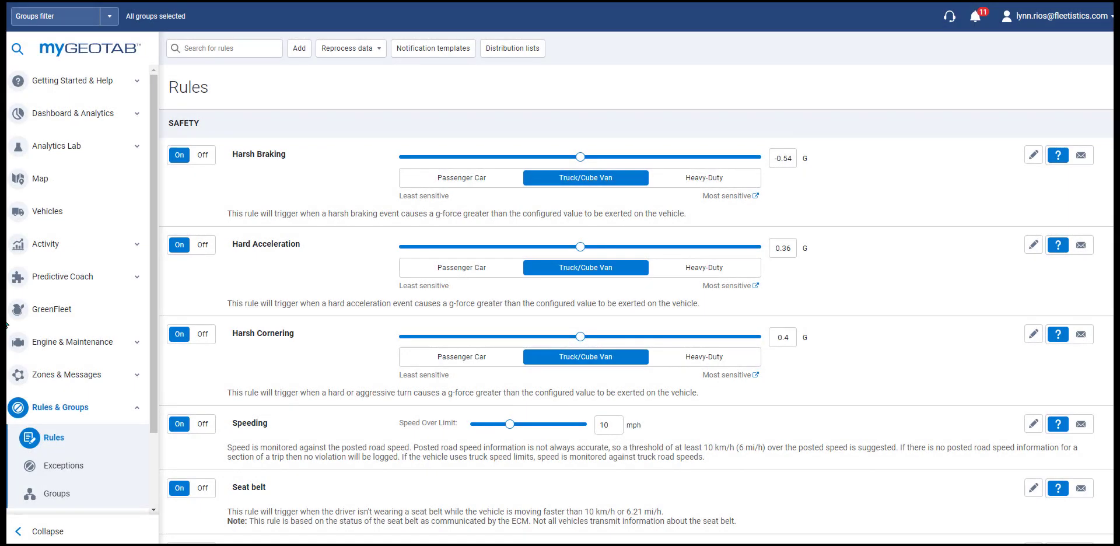
Step: Start another new rule and add a Speed over 15 mph condition
left_click(299, 48)
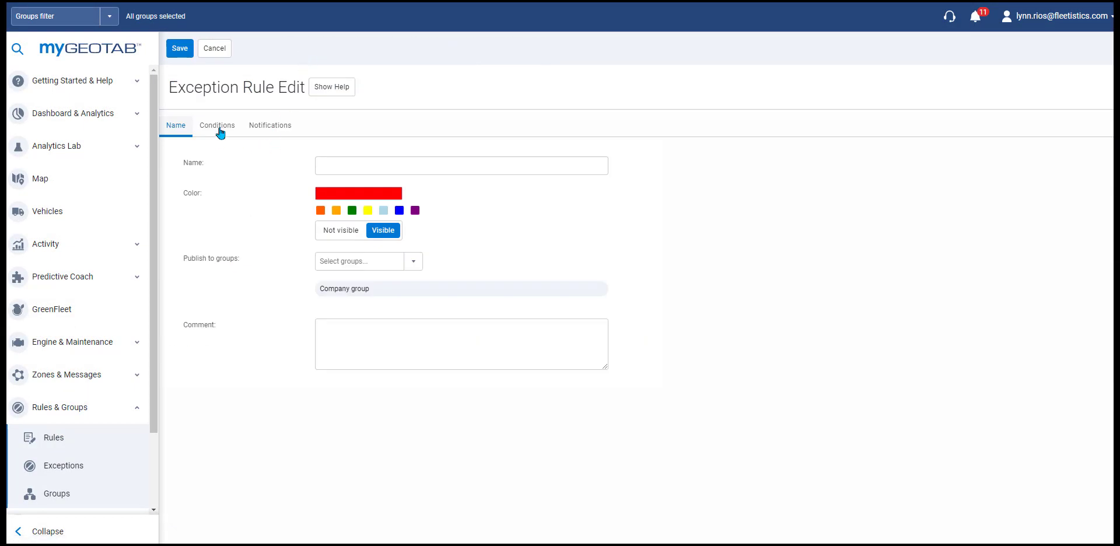
left_click(220, 132)
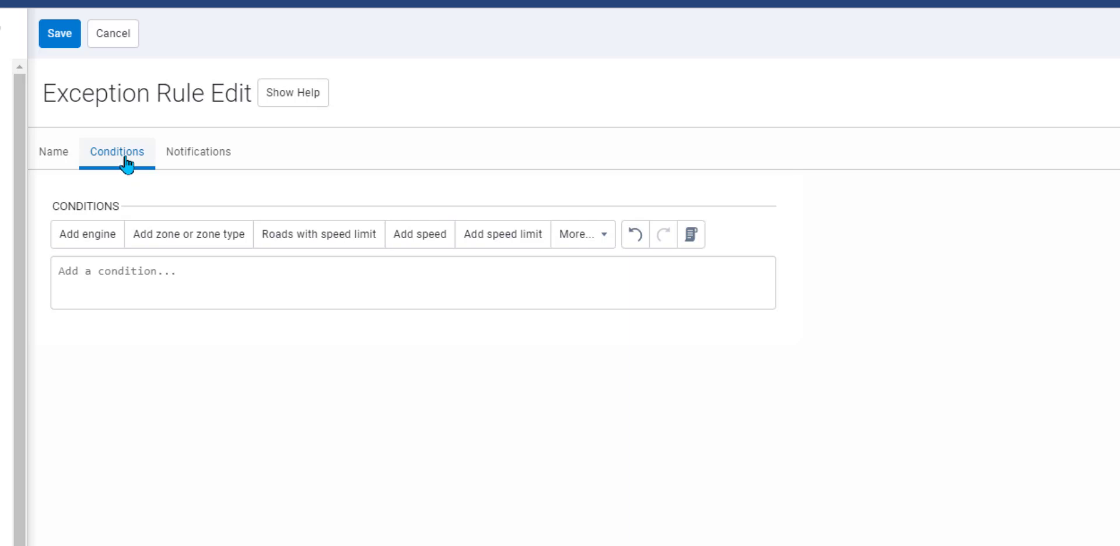
left_click(413, 245)
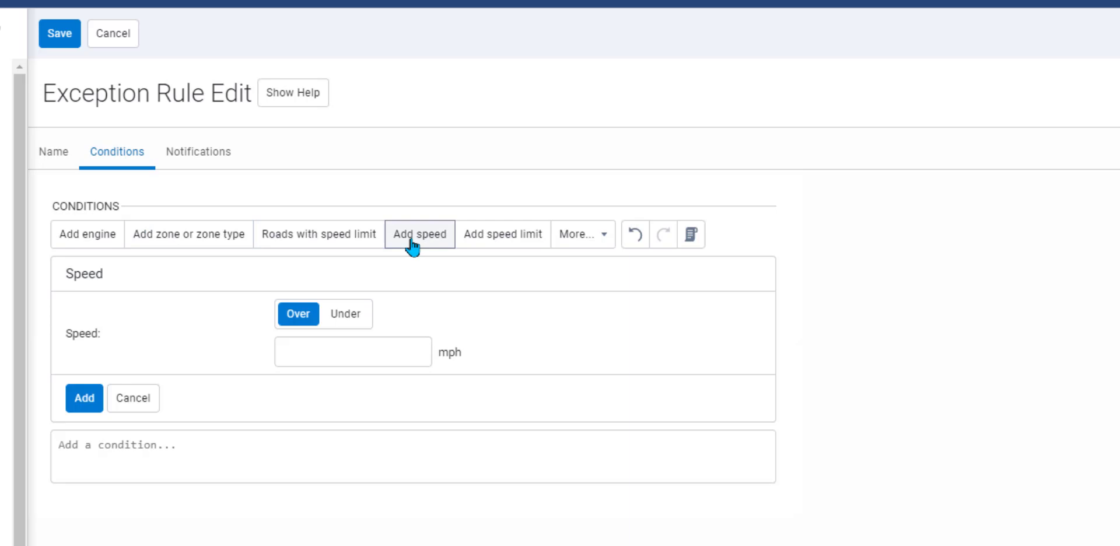
left_click(326, 348)
type("15")
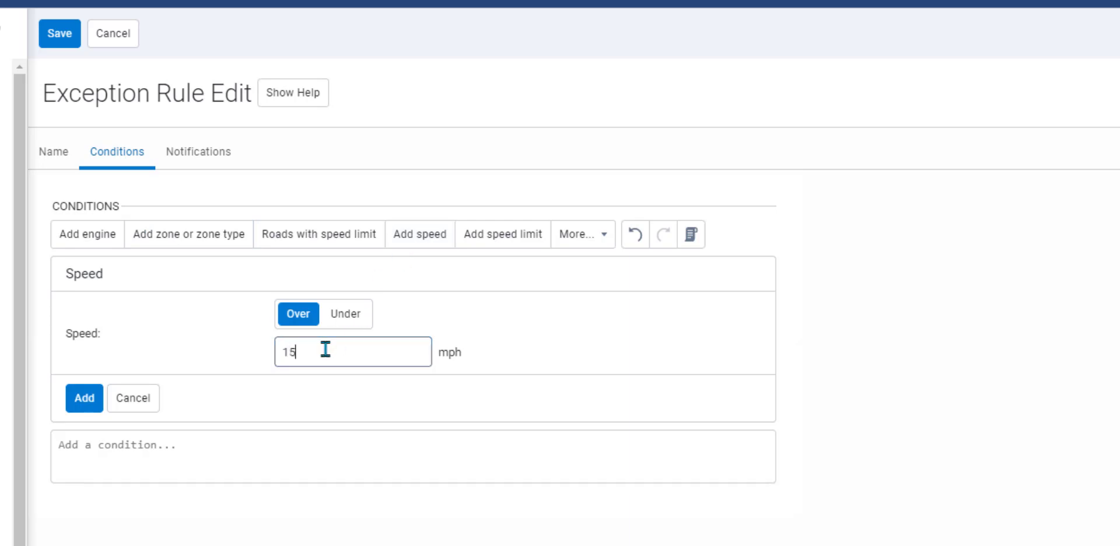
left_click(93, 408)
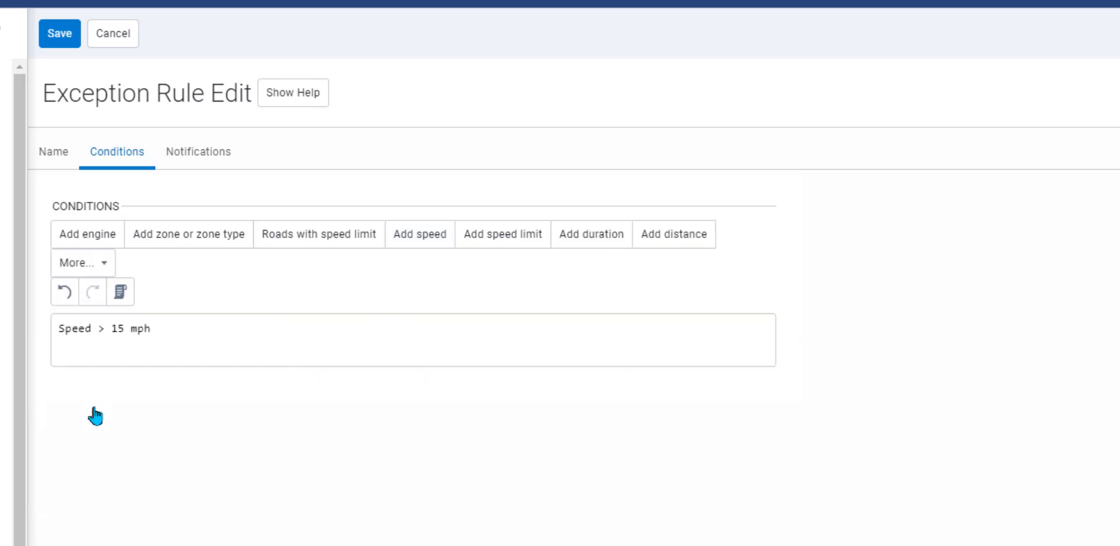
Step: Add an Inside 'School zone' zone-type condition next to the speed condition, and save the rule
left_click(198, 245)
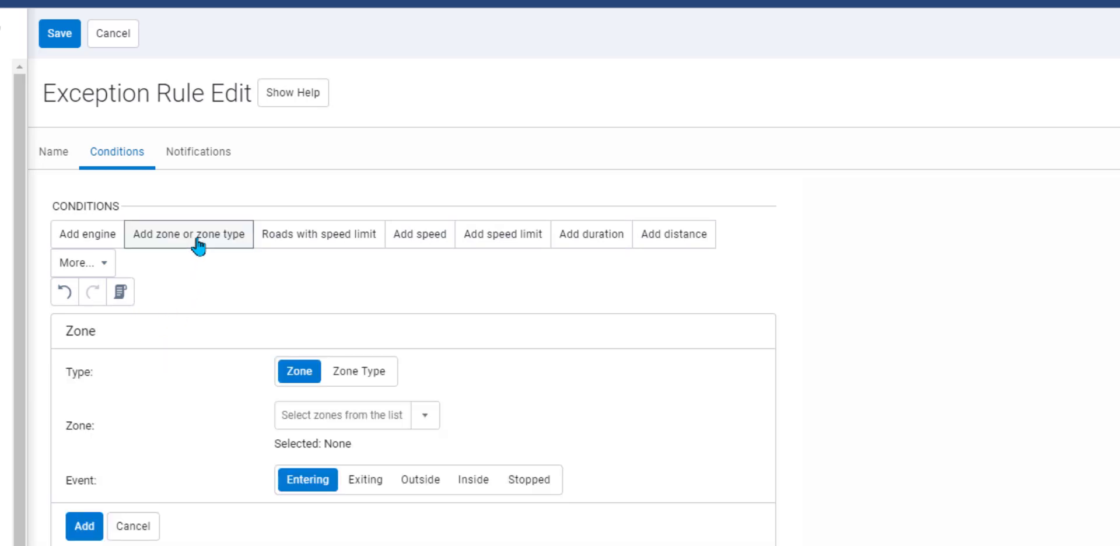
left_click(384, 380)
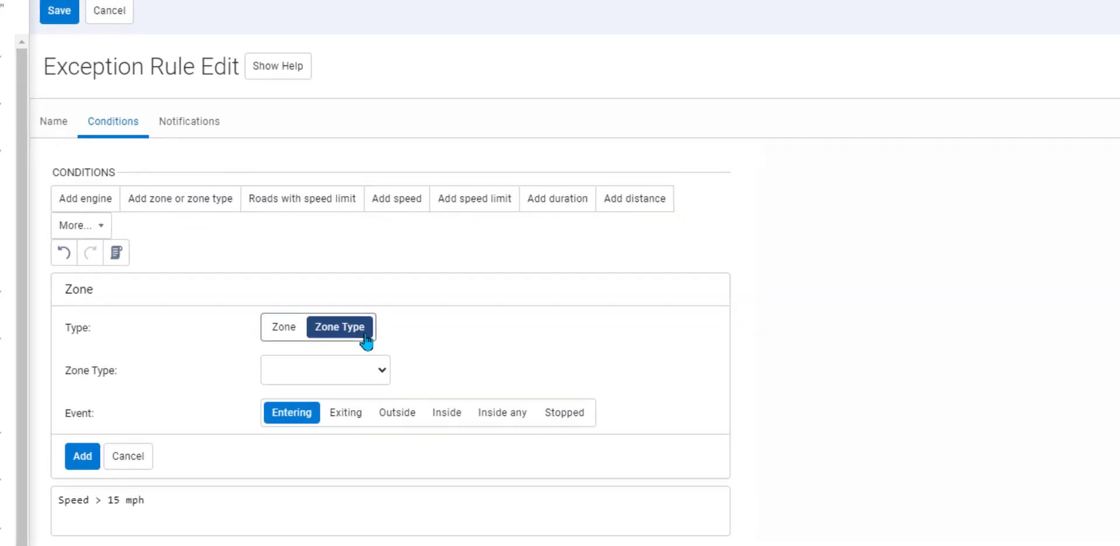
left_click(408, 422)
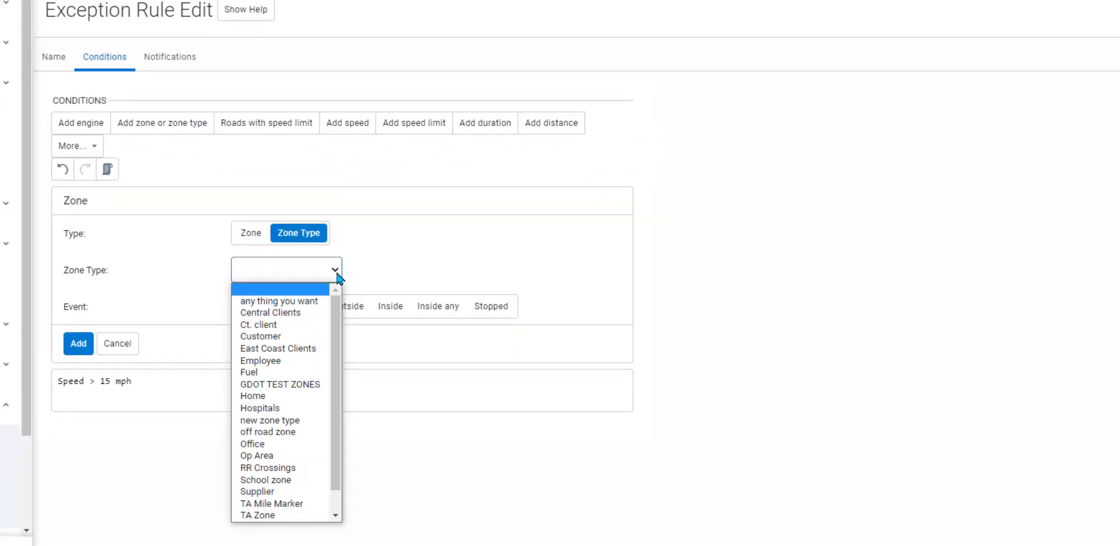
left_click(301, 480)
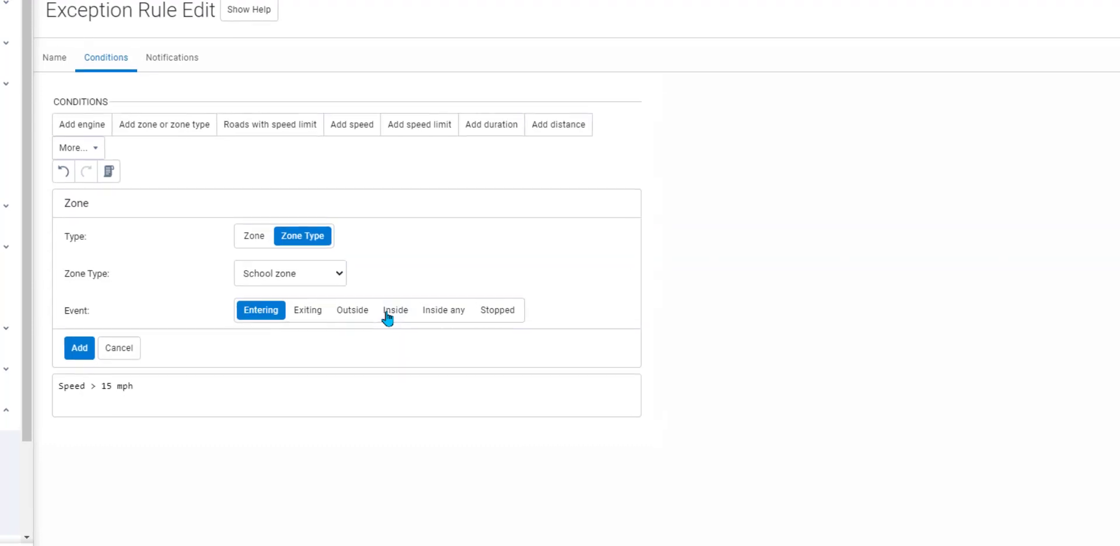
left_click(388, 317)
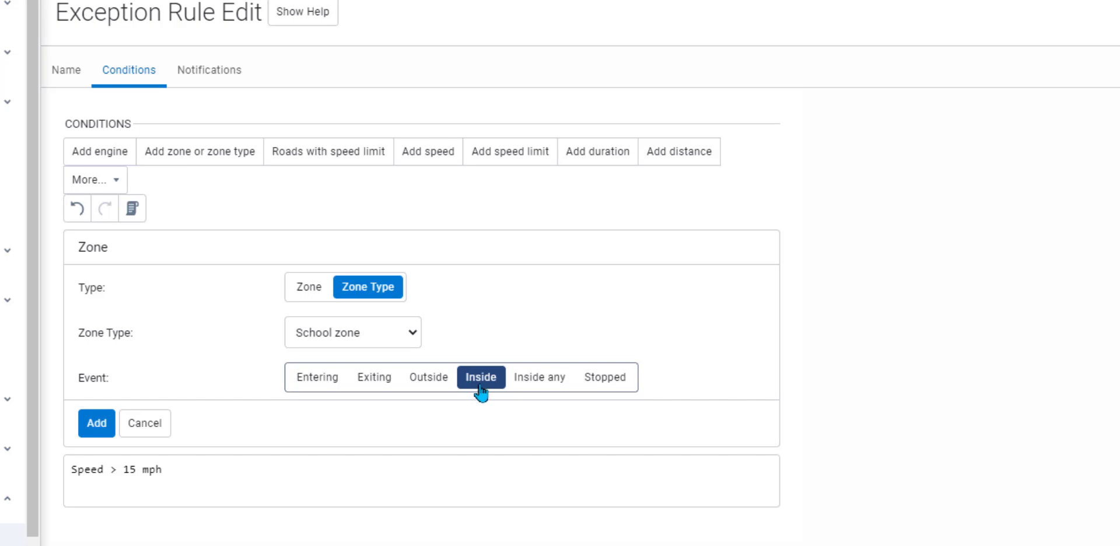
left_click(103, 432)
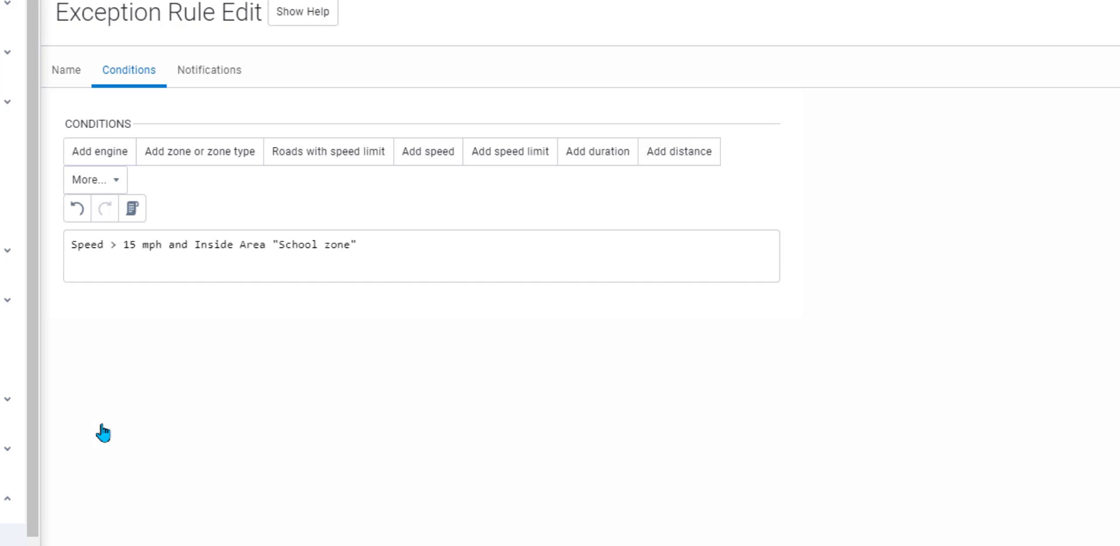
scroll(110, 360, "up", 1)
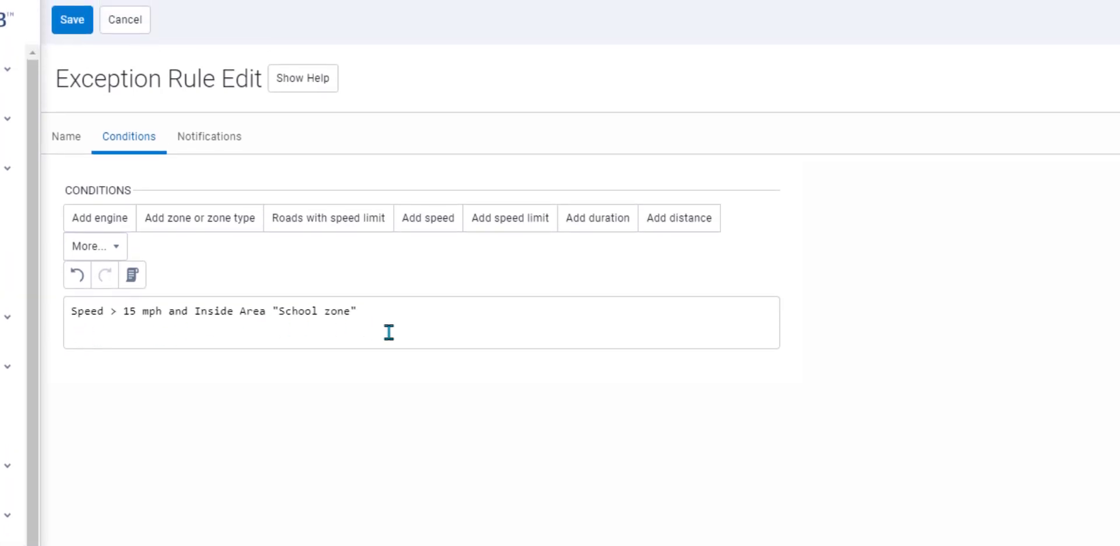
left_click(87, 33)
Step: Add an Aux 3 is true condition to the rule
left_click(114, 247)
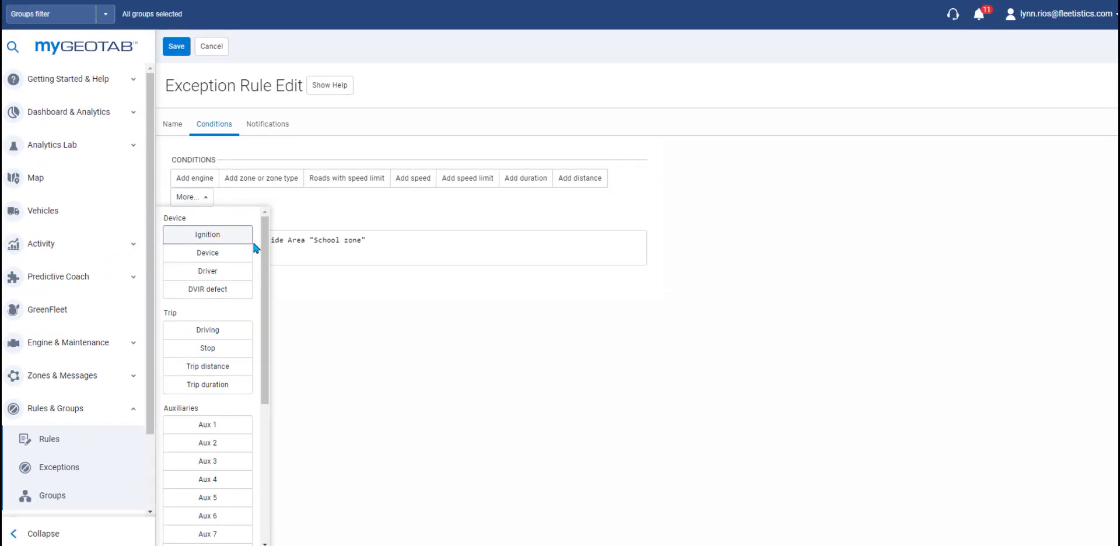
scroll(240, 343, "down", 3)
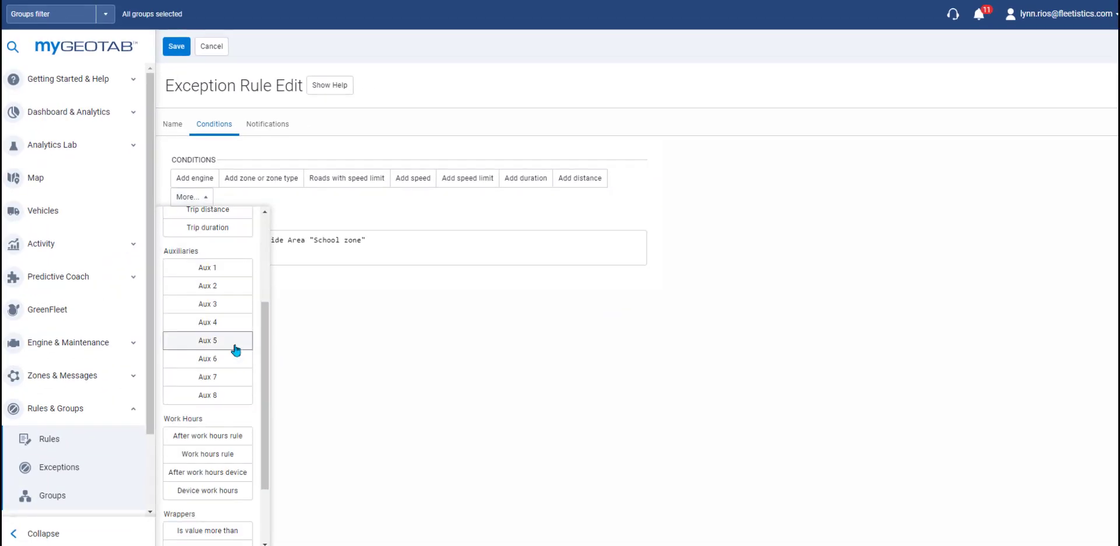
left_click(234, 304)
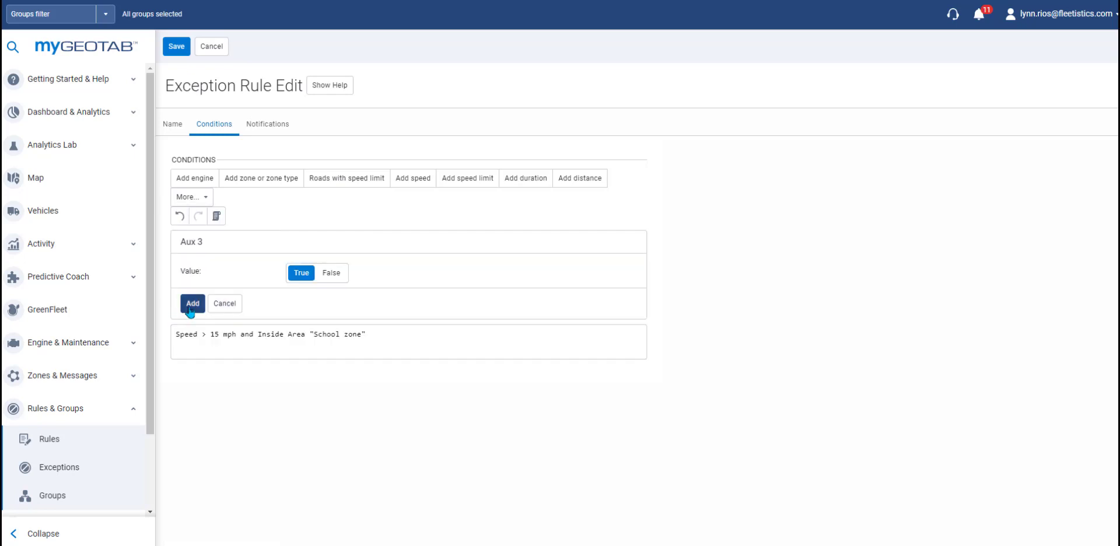
left_click(191, 304)
Step: Add a device condition for 10 - LR Mini
left_click(207, 201)
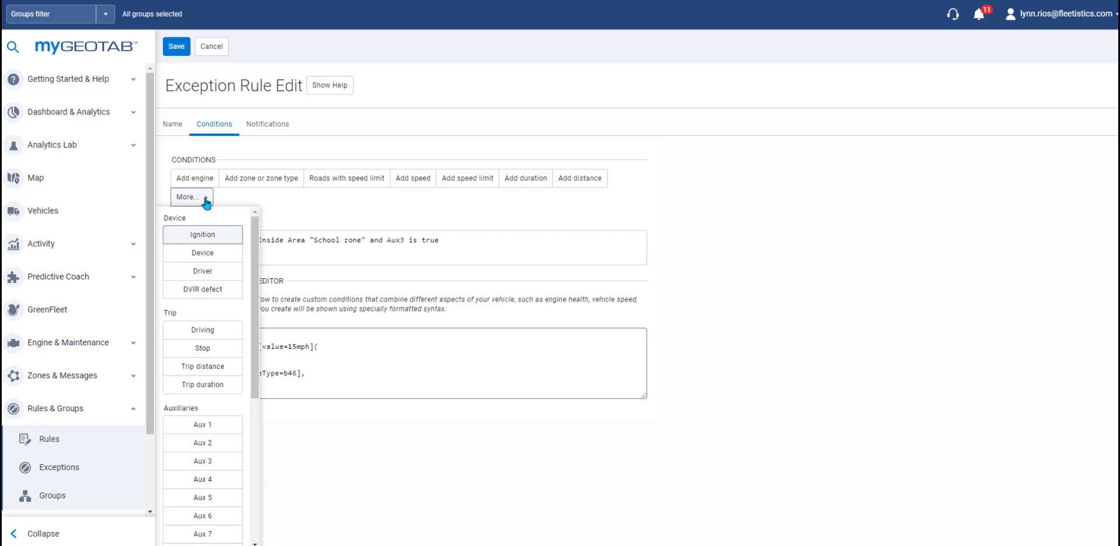
left_click(214, 253)
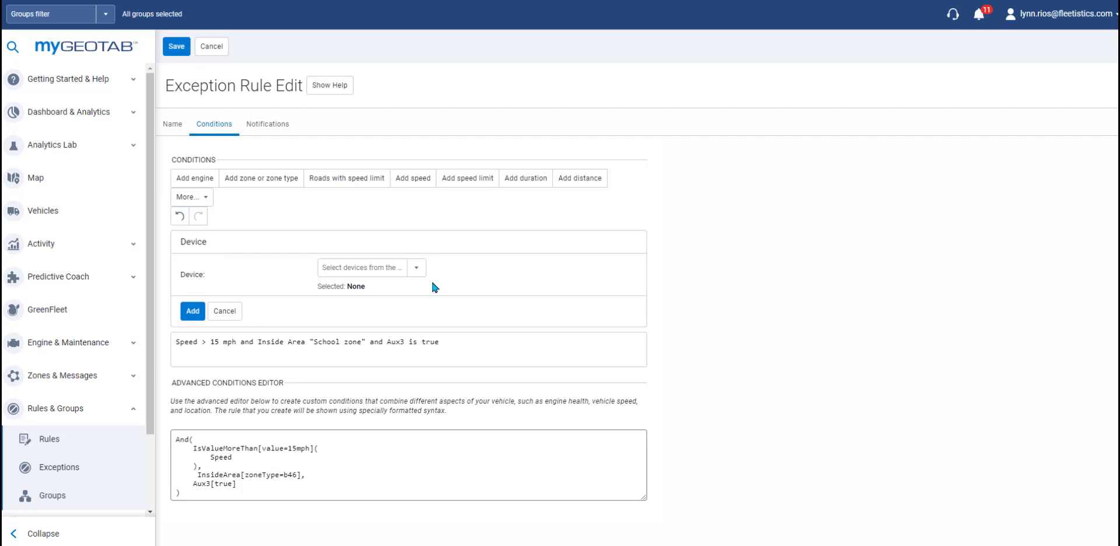
left_click(415, 269)
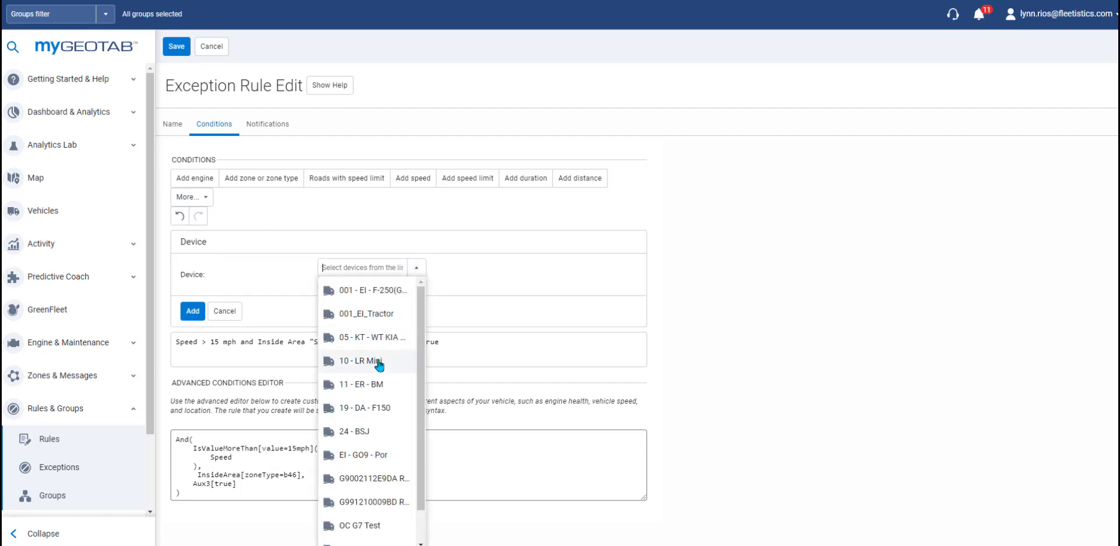
left_click(379, 364)
left_click(192, 311)
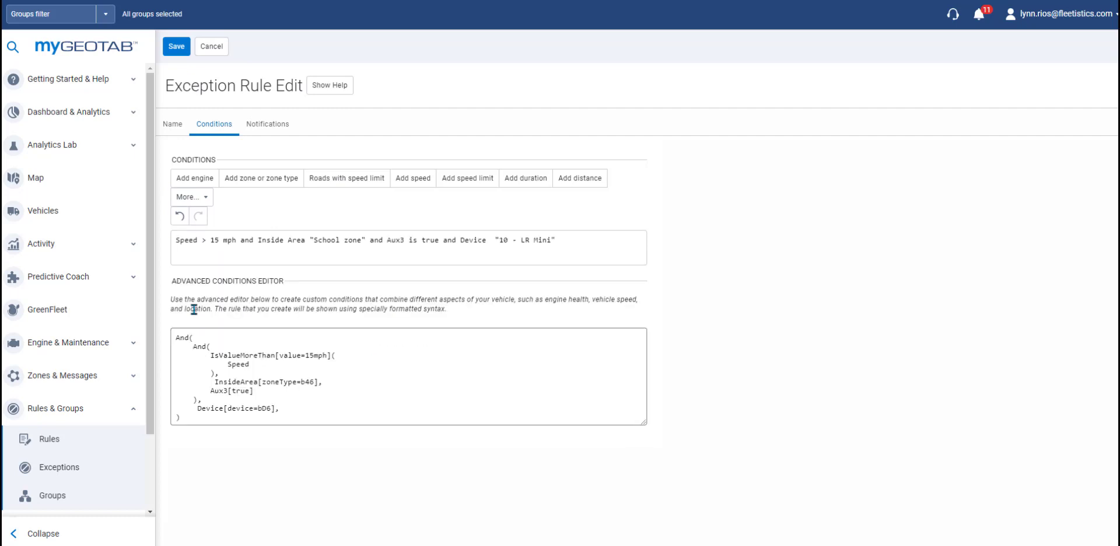
Step: Add an Ignition is true condition, wrap all conditions in Or, and start a new rule
left_click(206, 199)
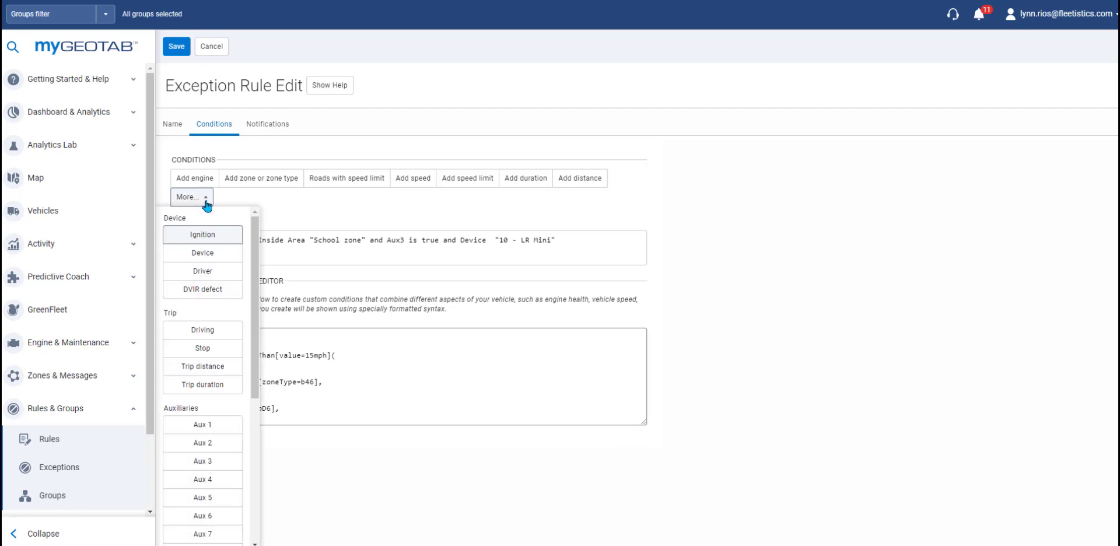
left_click(207, 238)
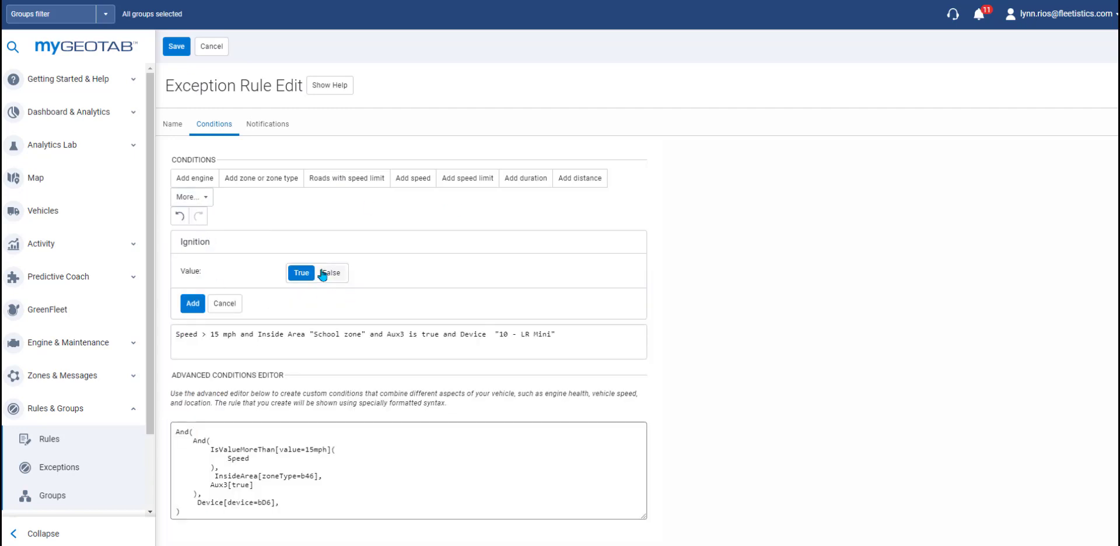
left_click(193, 304)
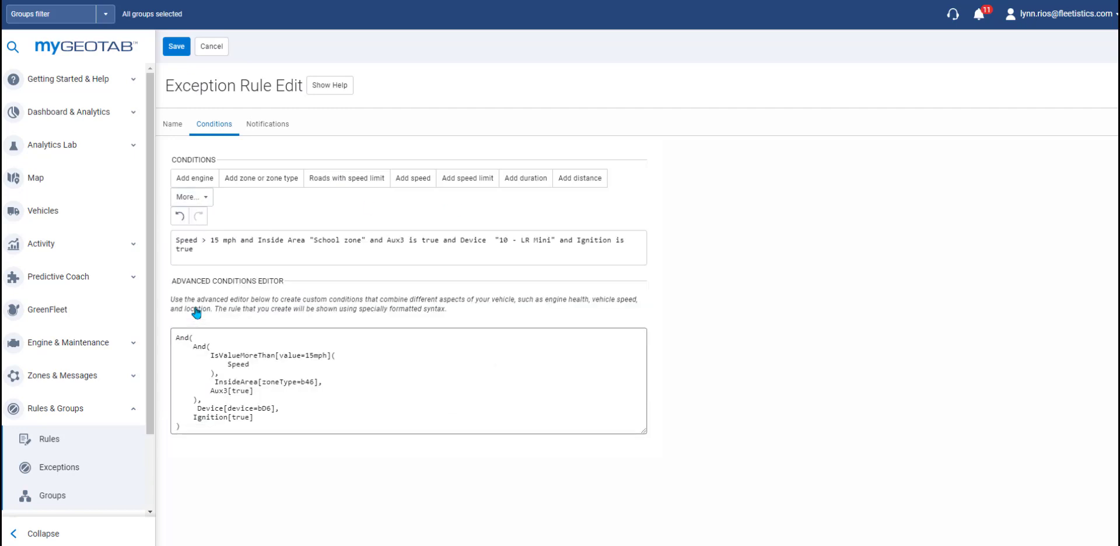
left_click(204, 200)
scroll(241, 295, "down", 5)
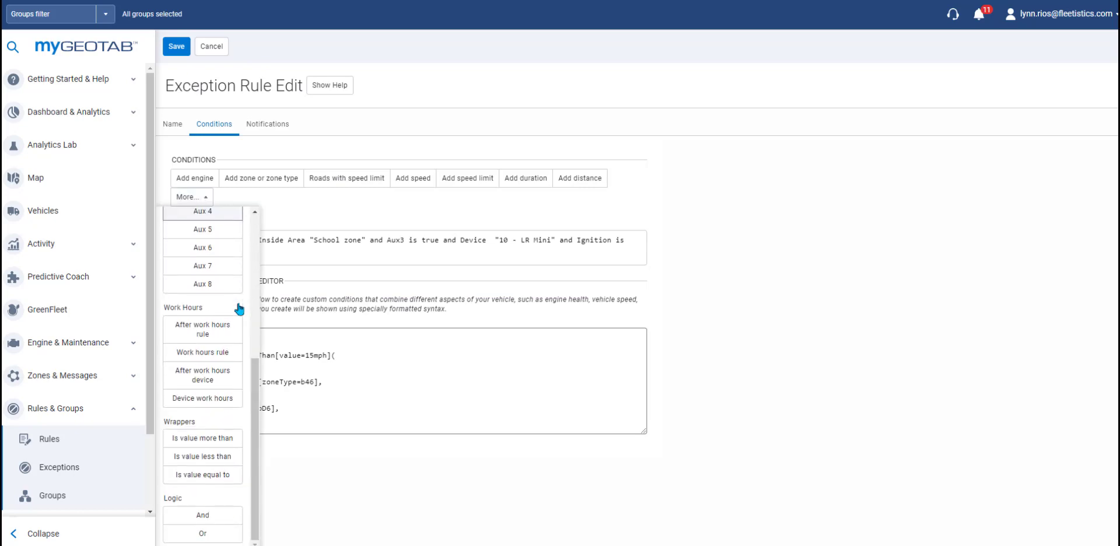
left_click(185, 533)
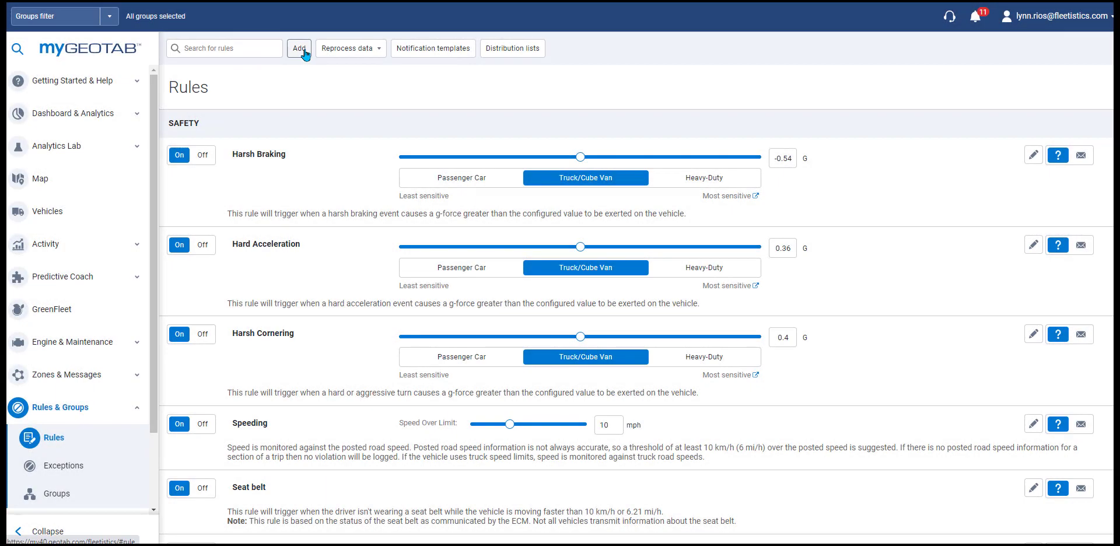
left_click(299, 49)
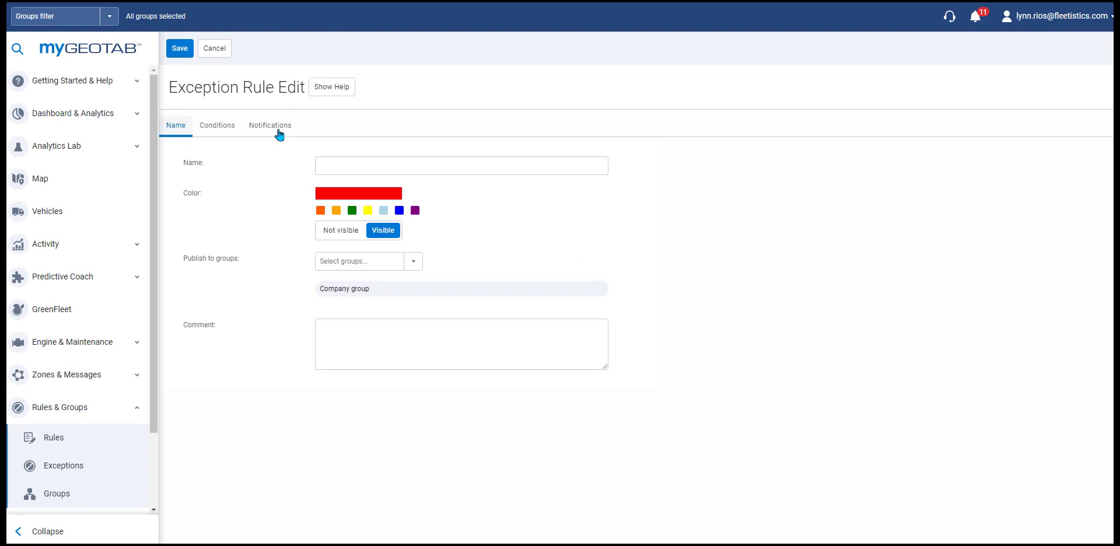
Step: Add a speed over 15 mph condition to the new rule
left_click(215, 131)
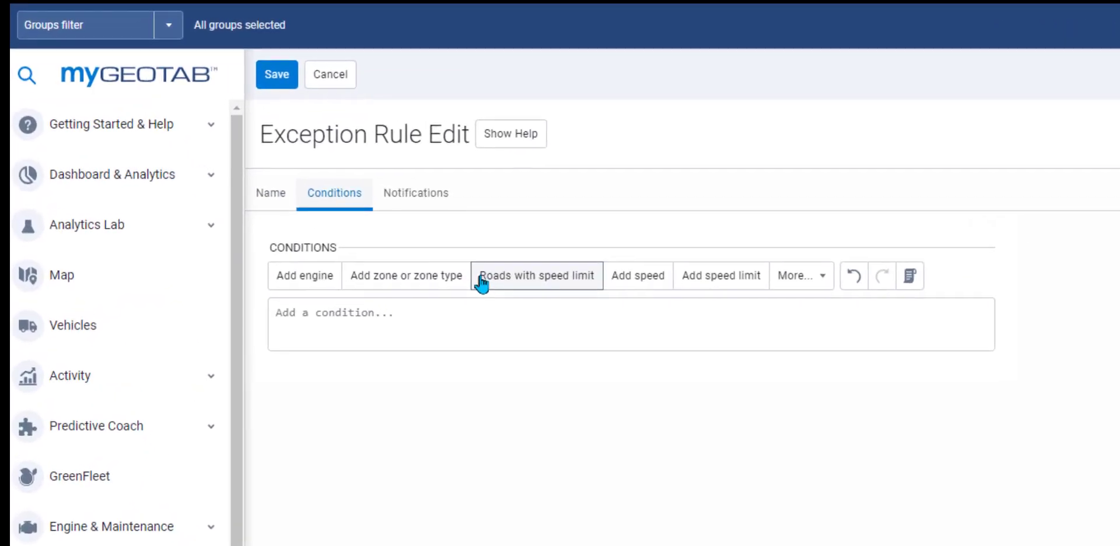
left_click(633, 283)
left_click(544, 396)
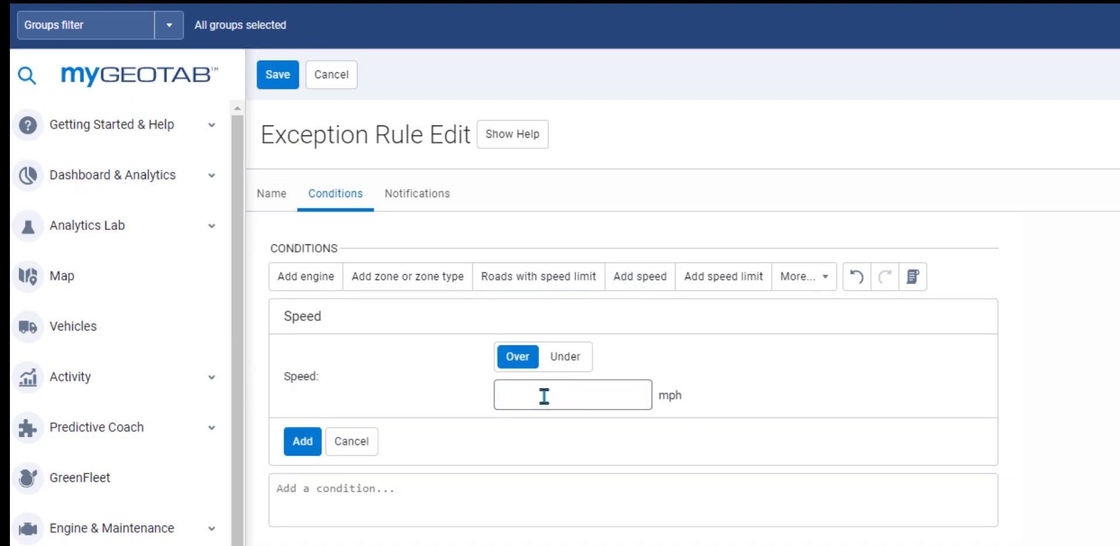
type("15")
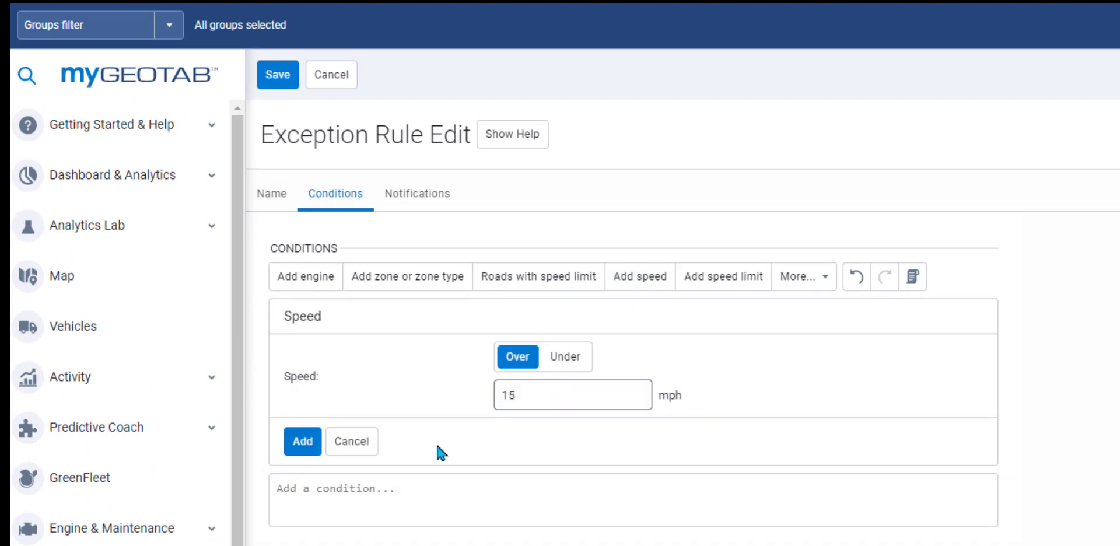
left_click(302, 442)
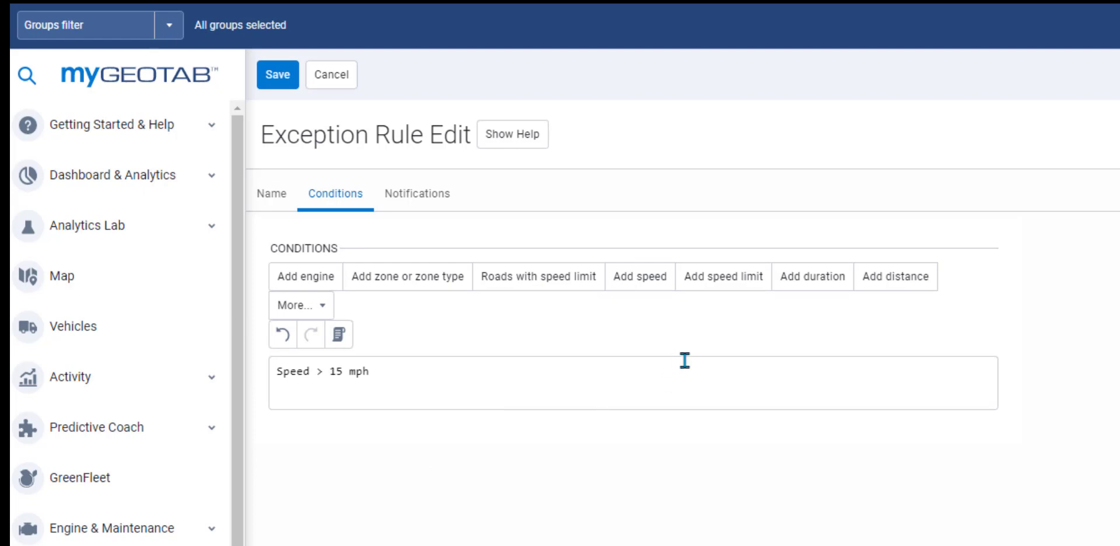
Step: Add a duration over 2 minutes condition
left_click(776, 286)
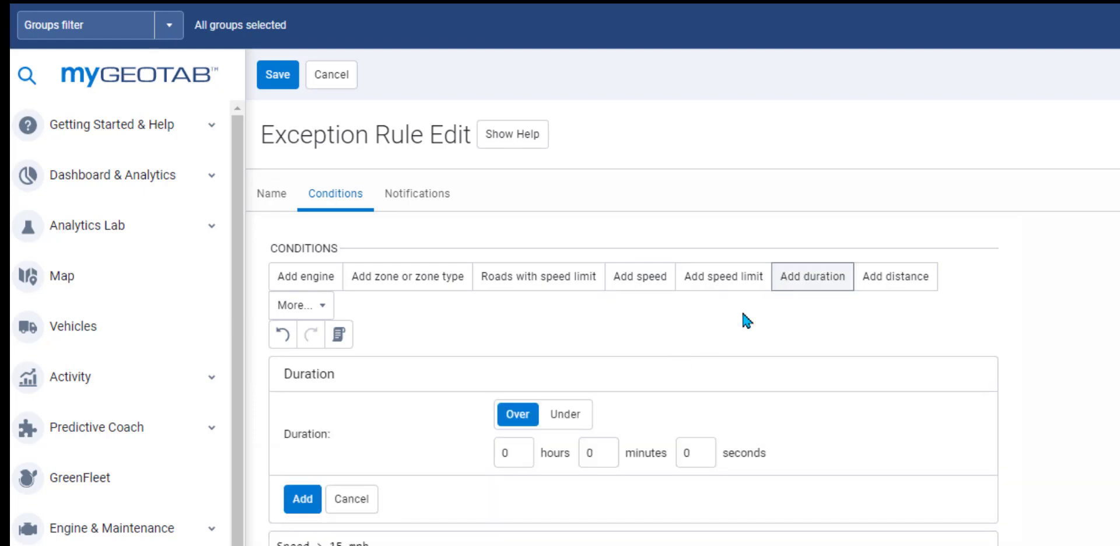
left_click(602, 449)
left_click(602, 448)
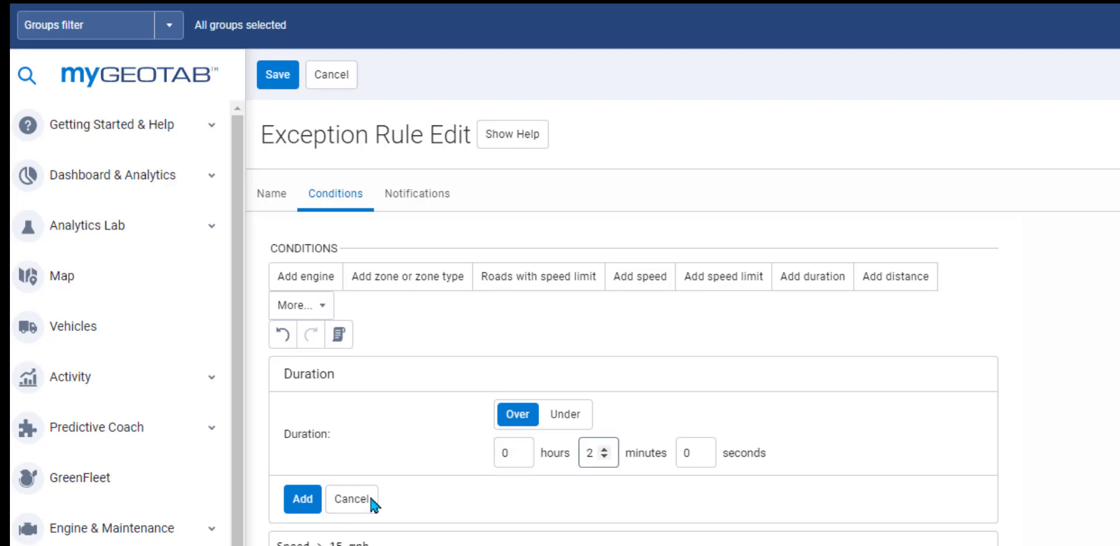
left_click(304, 508)
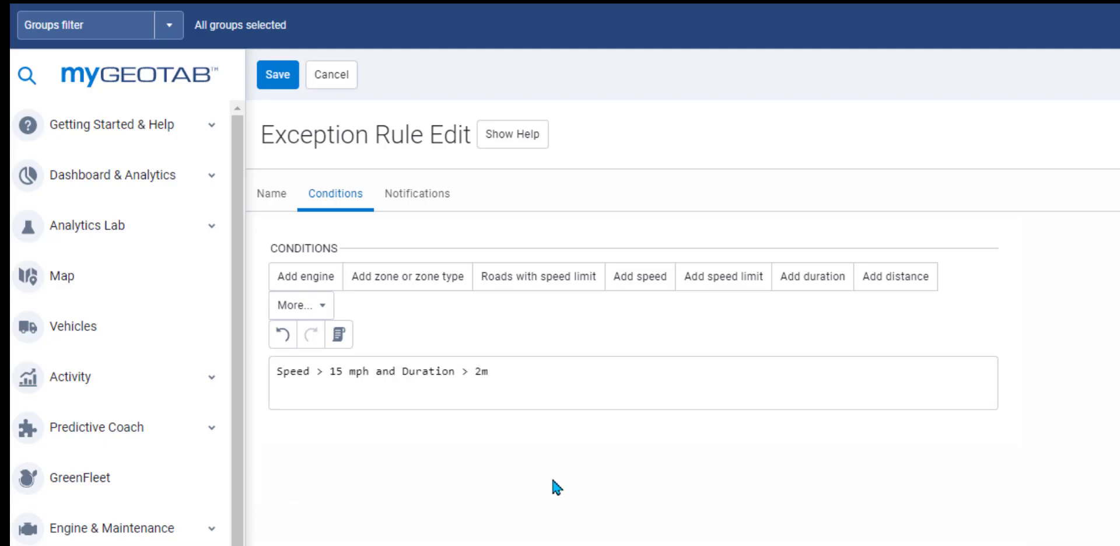
Step: Combine with Or and add a distance over 1000 yd condition
left_click(323, 305)
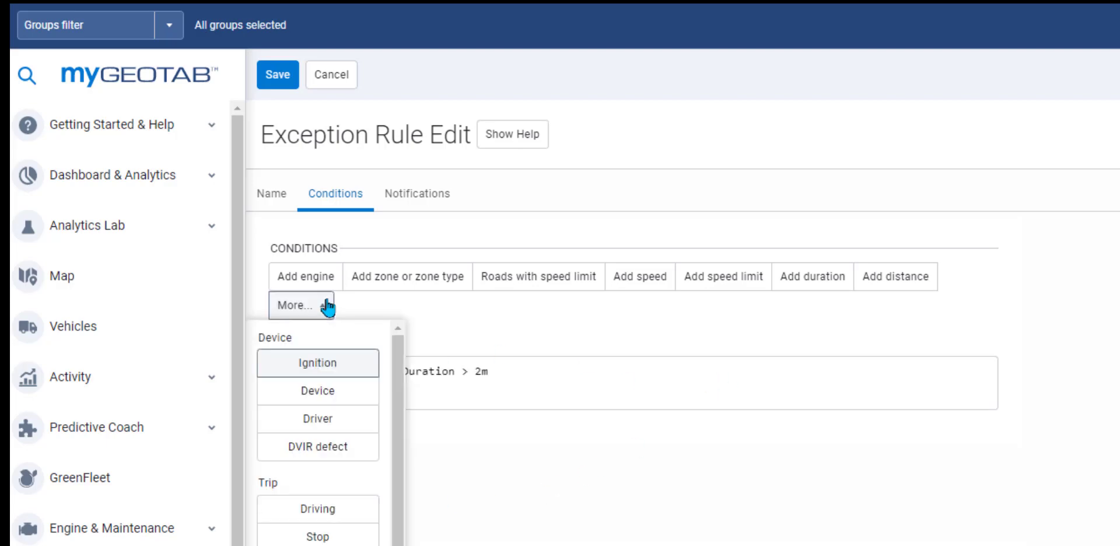
scroll(318, 443, "down", 5)
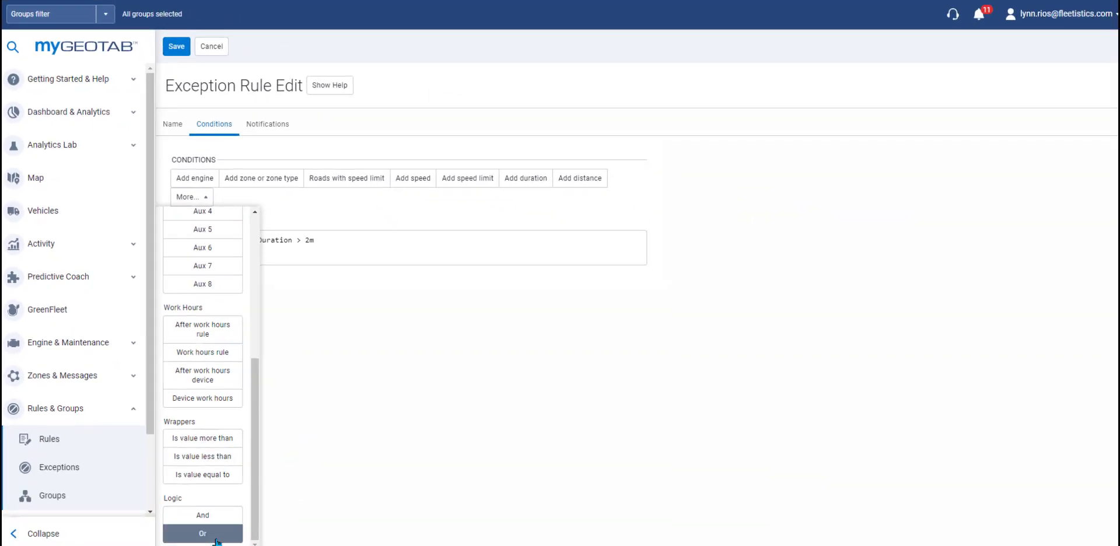
left_click(216, 540)
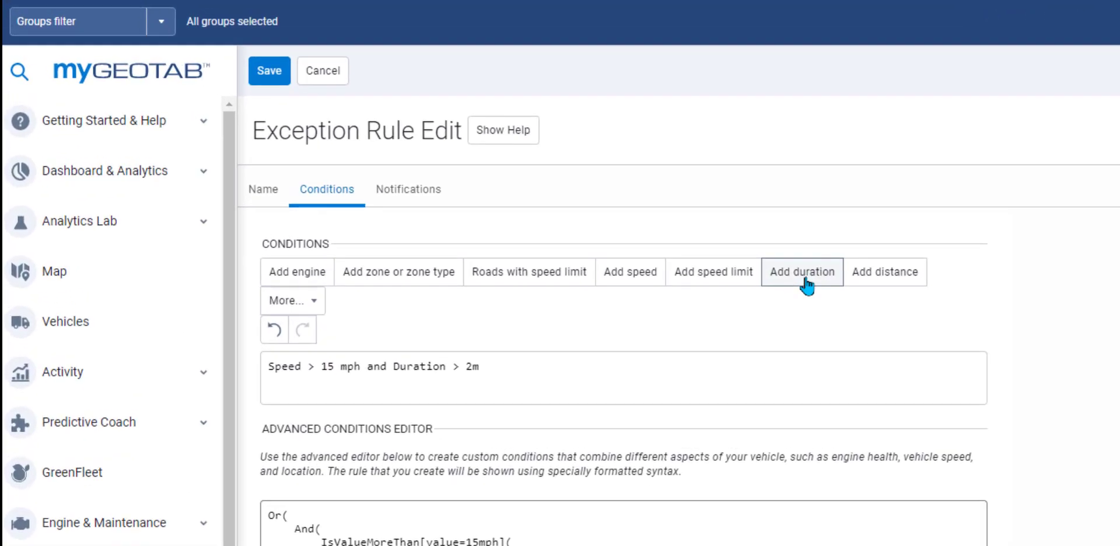
left_click(885, 271)
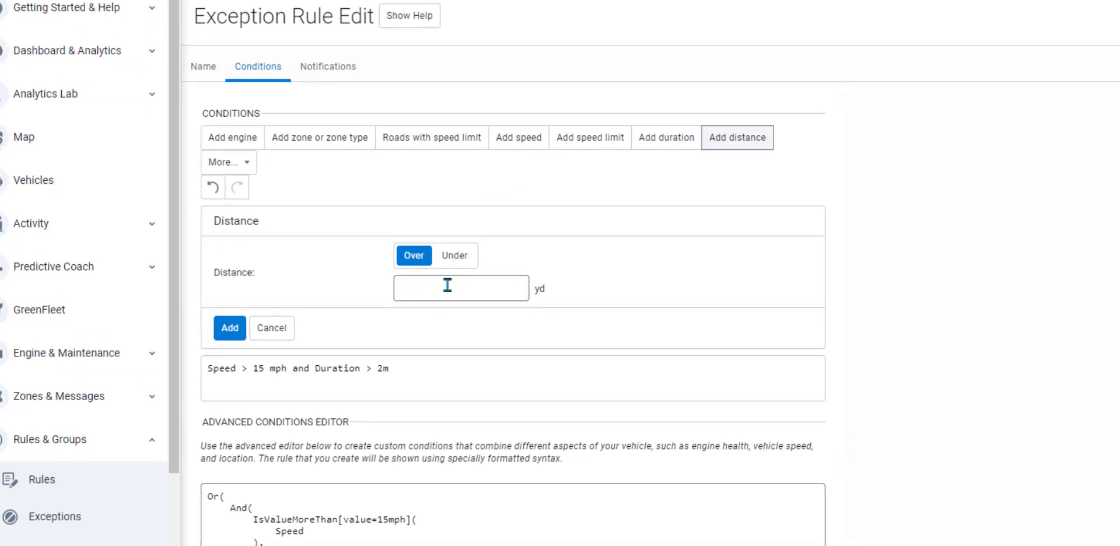
left_click(447, 286)
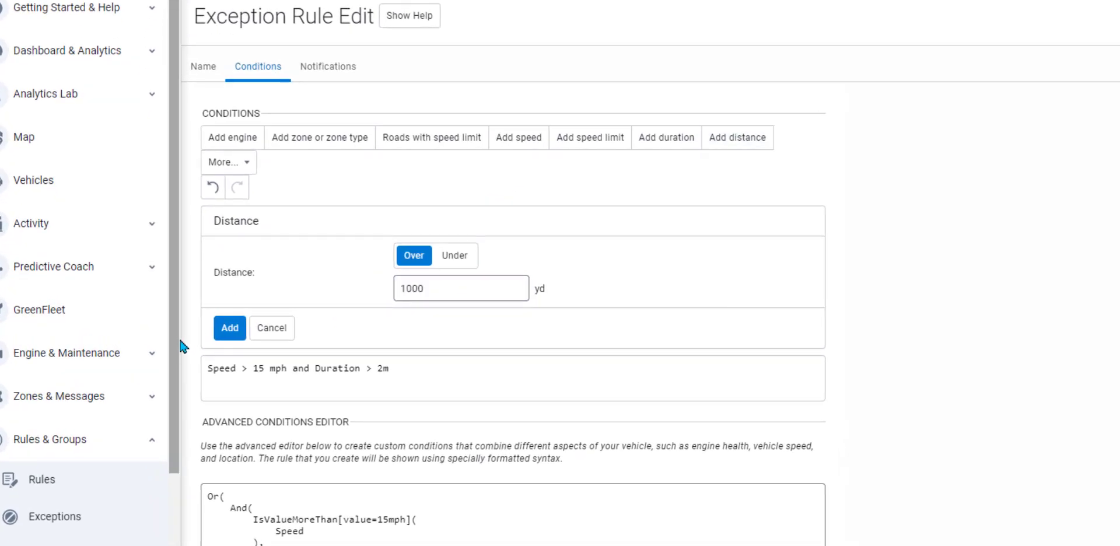
left_click(223, 335)
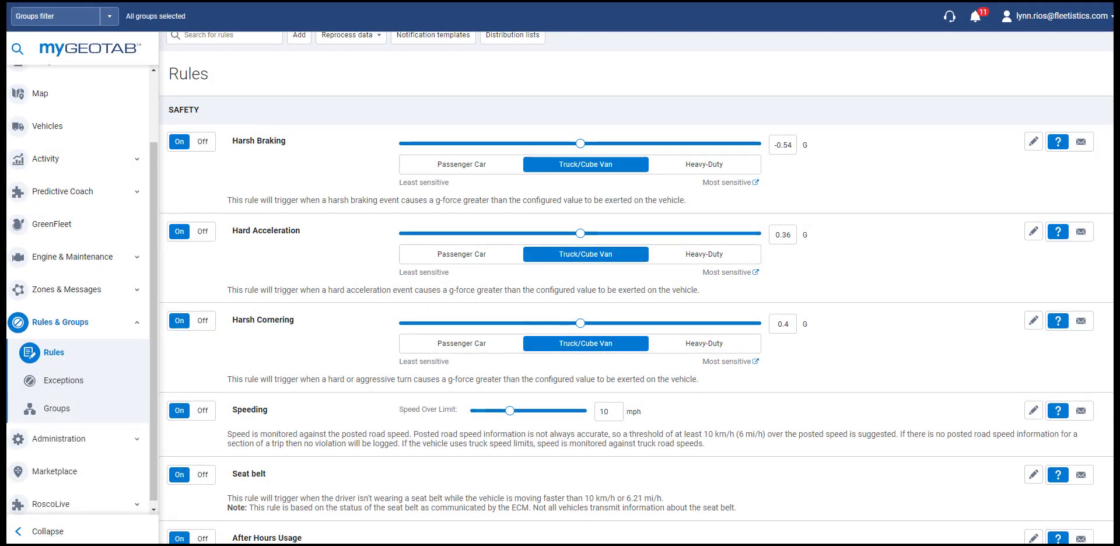
Step: Set the Exceptions report to Last month, by vehicle, with all vehicles selected
left_click(73, 382)
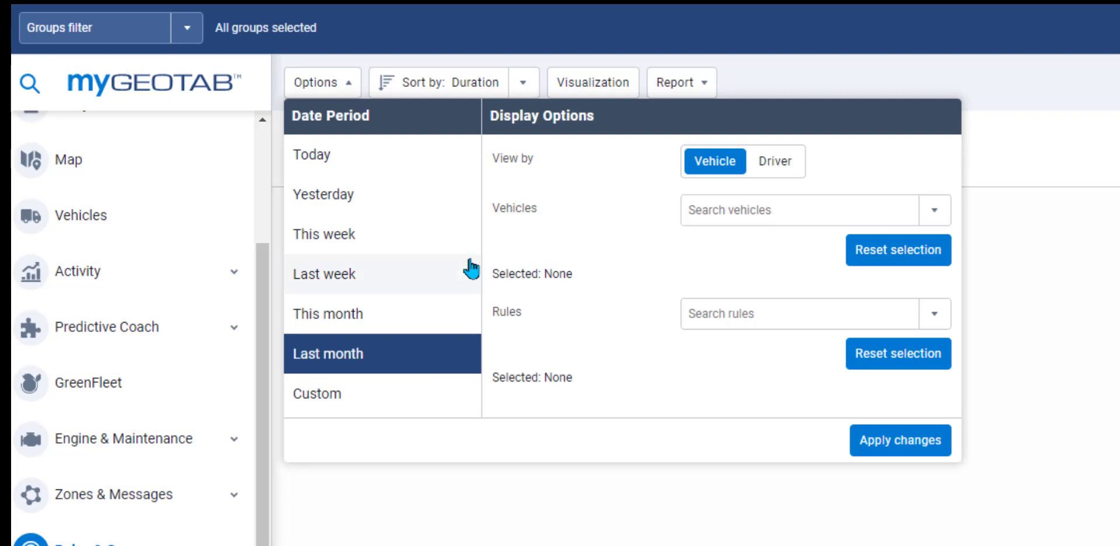
left_click(395, 324)
left_click(389, 356)
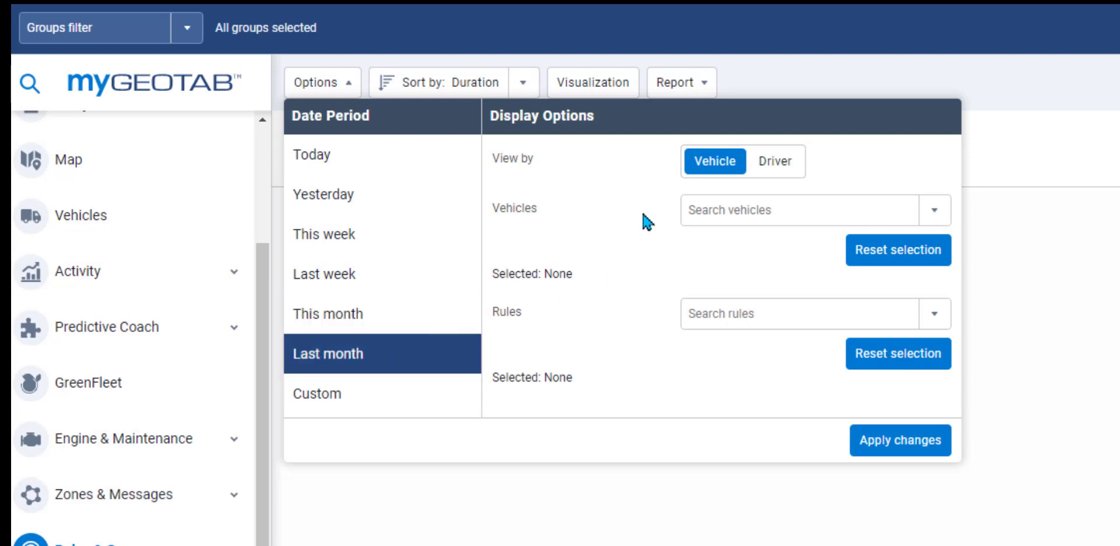
left_click(776, 167)
left_click(714, 169)
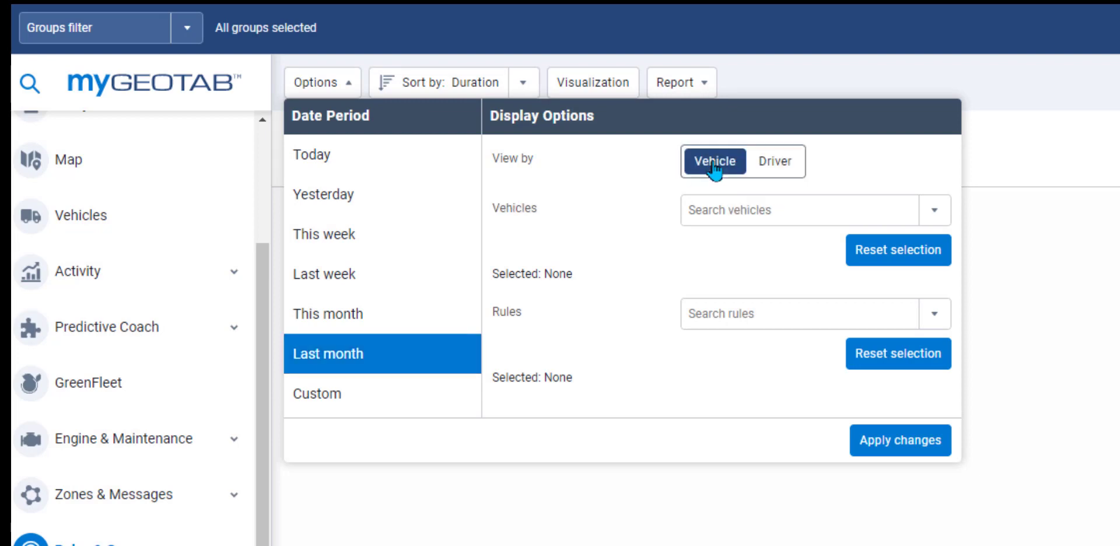
left_click(935, 211)
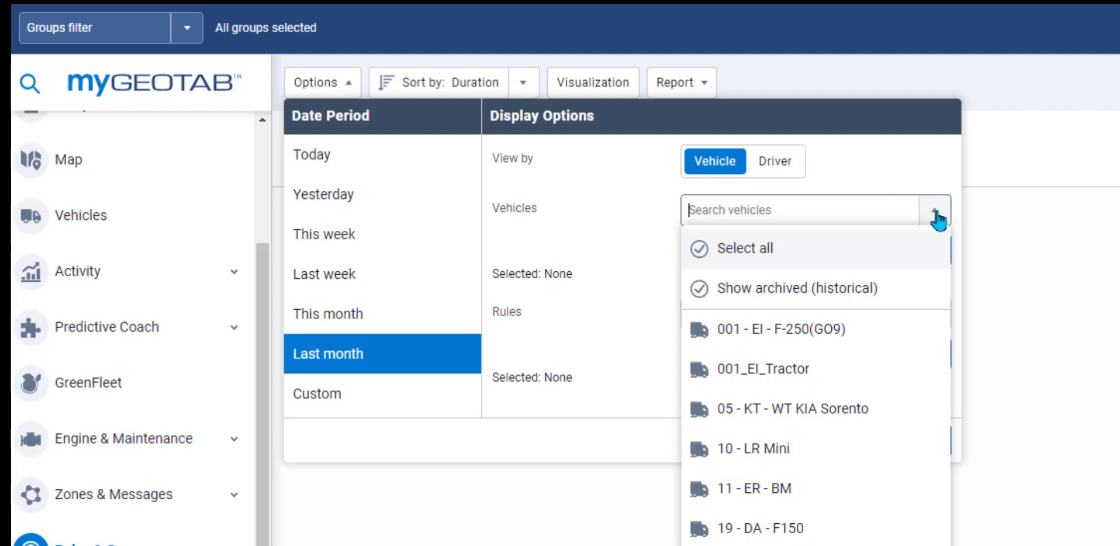
left_click(809, 251)
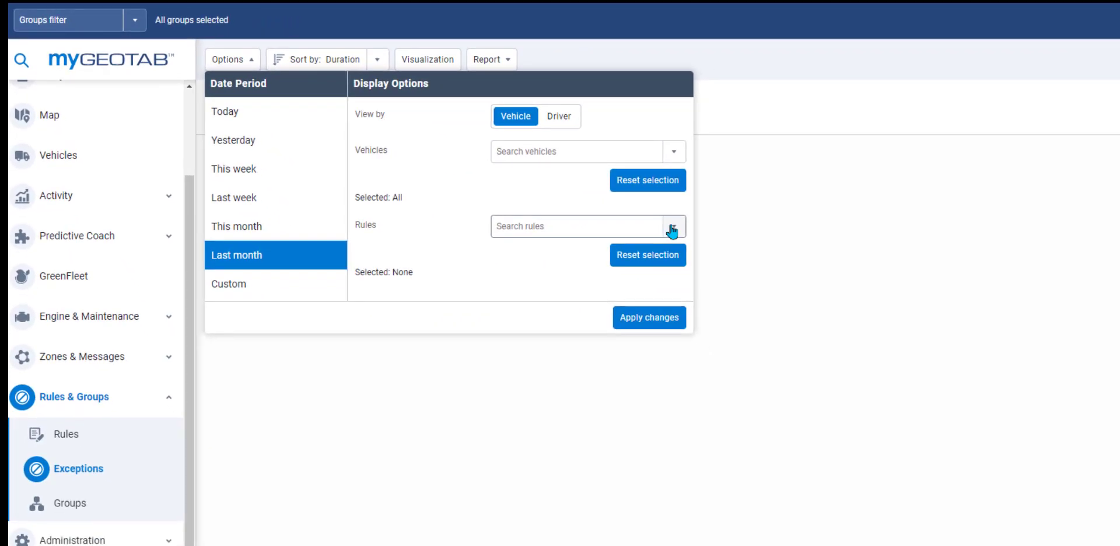
Step: Select the Activity, Battery Drain and Customer Name rules, then apply the report options
left_click(672, 228)
left_click(581, 289)
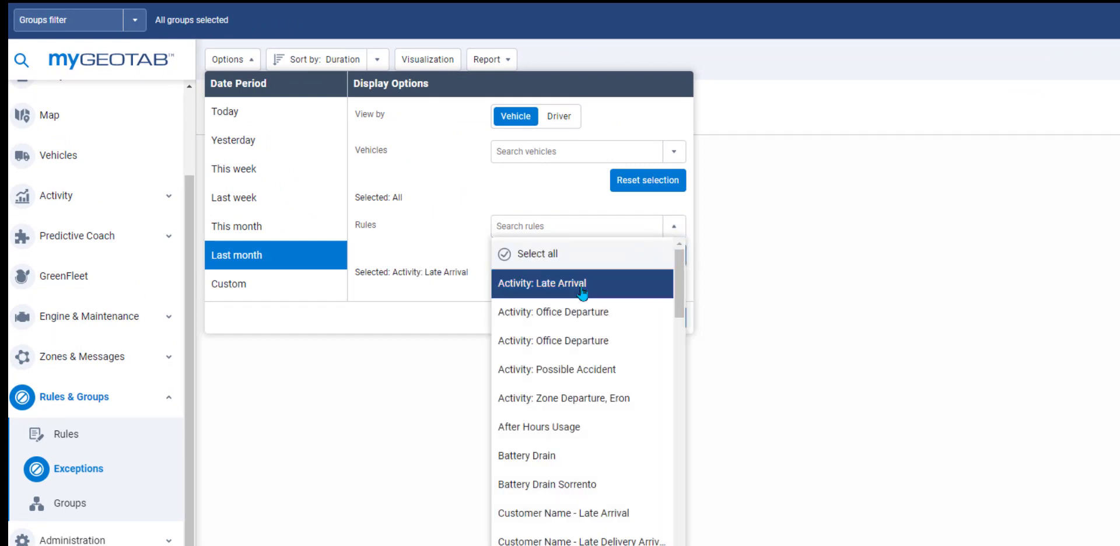
left_click(580, 313)
left_click(572, 341)
left_click(566, 373)
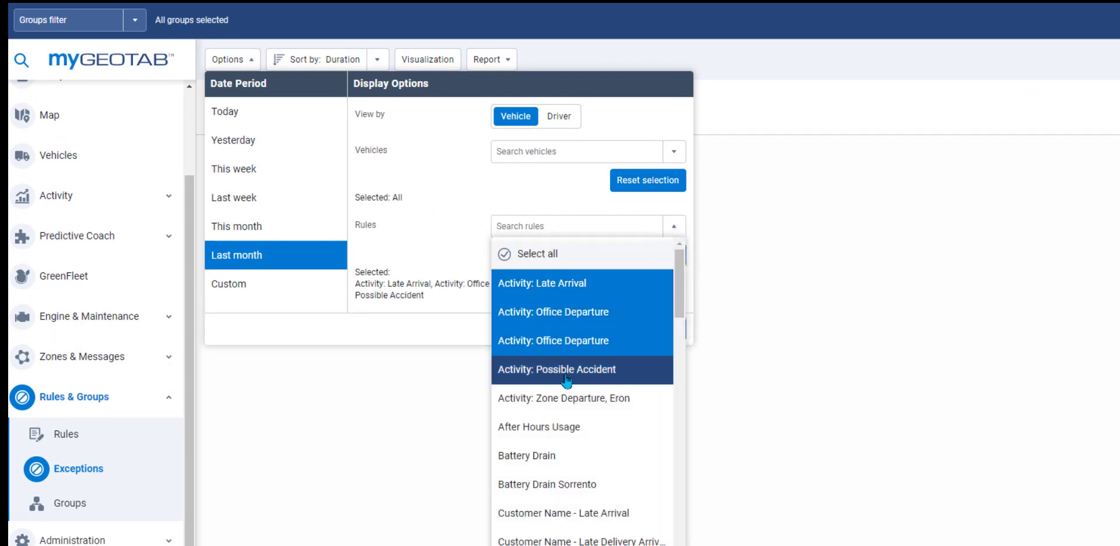
left_click(544, 456)
left_click(543, 484)
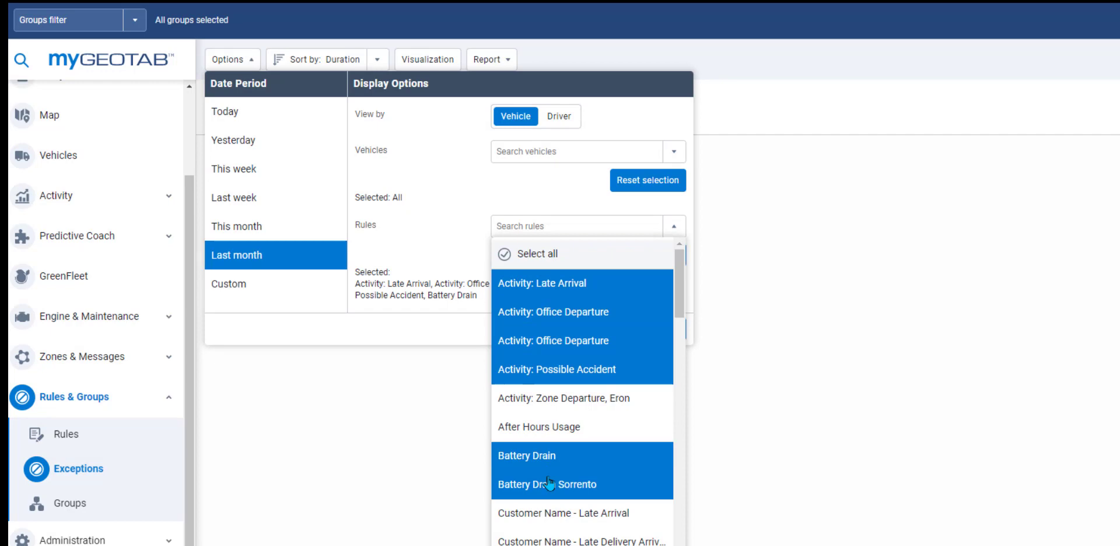
left_click(545, 515)
left_click(534, 541)
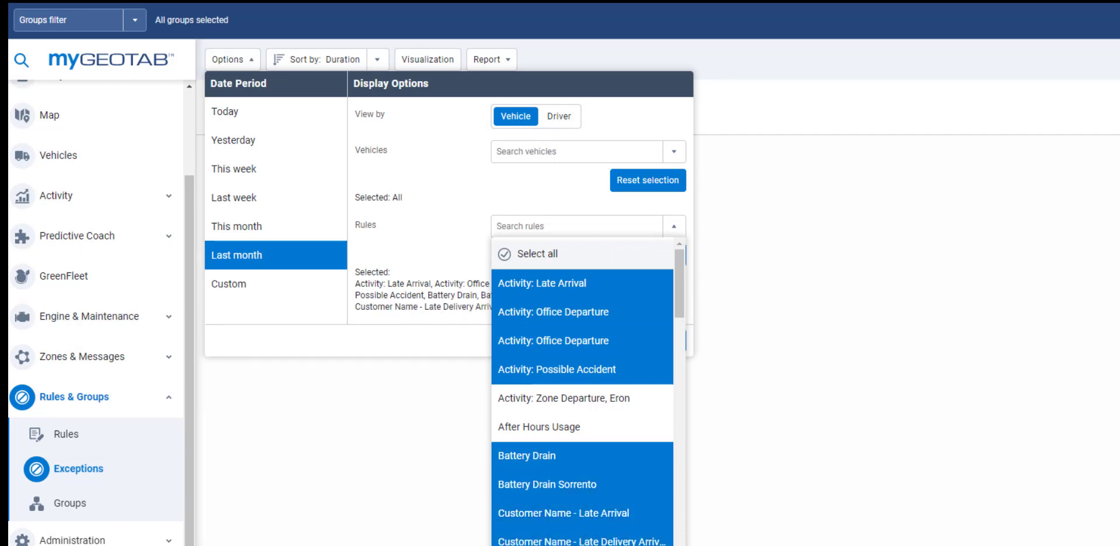
left_click(445, 227)
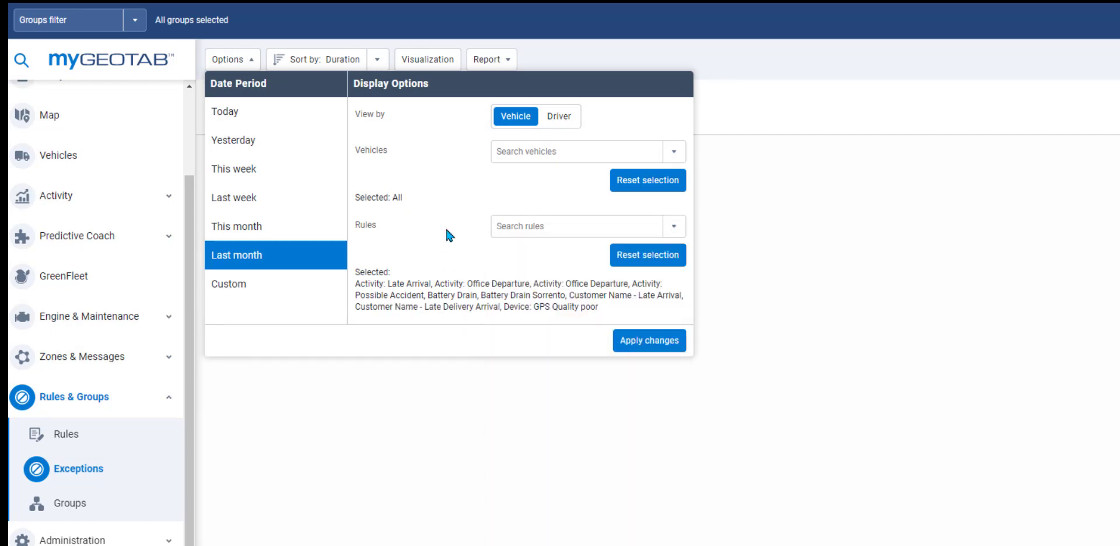
left_click(629, 338)
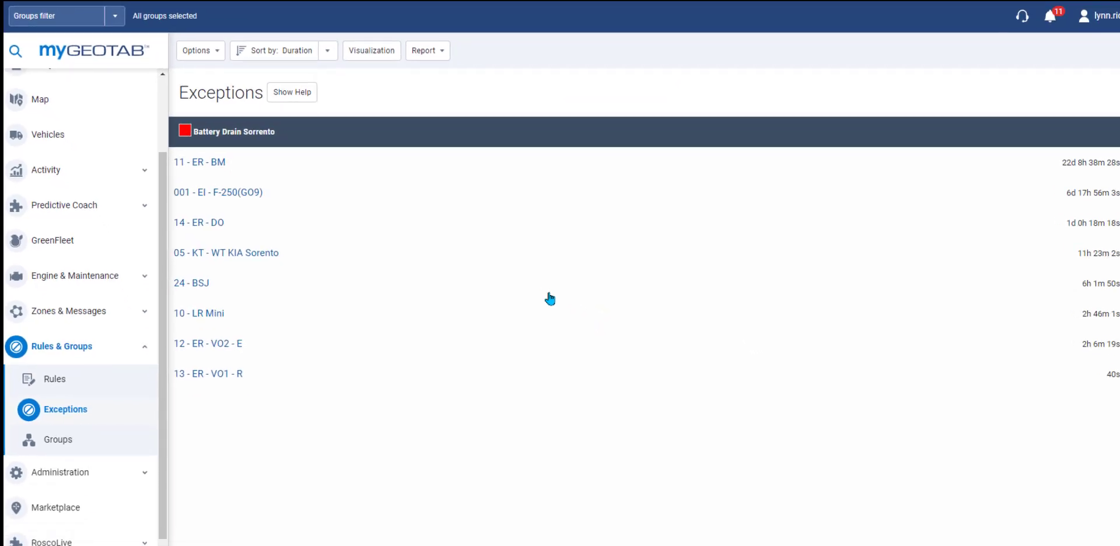
Step: Expand the exception entries for 11 - ER - BM and 05 - KT - WT KIA Sorento
left_click(217, 163)
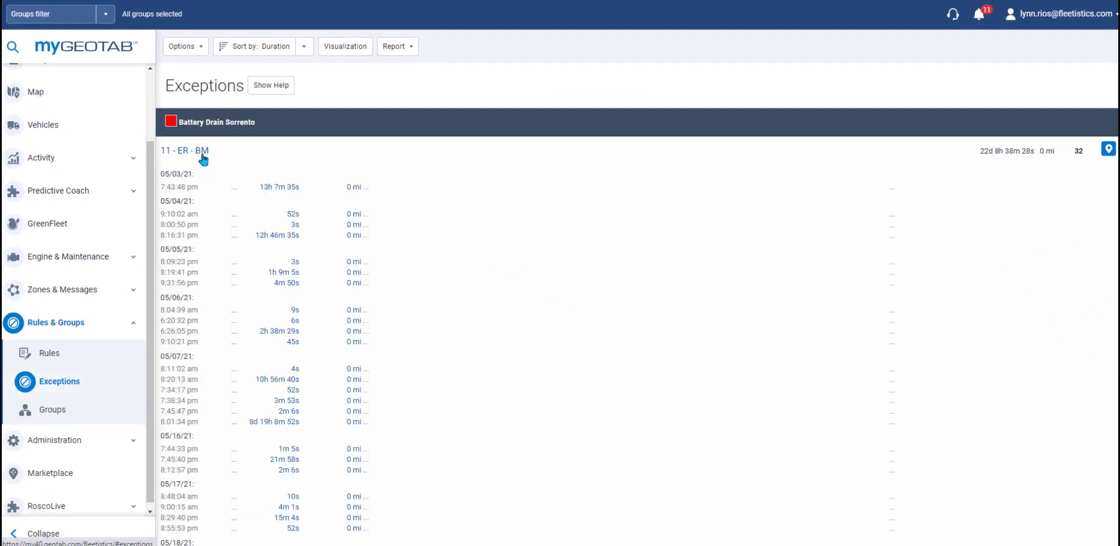
left_click(202, 151)
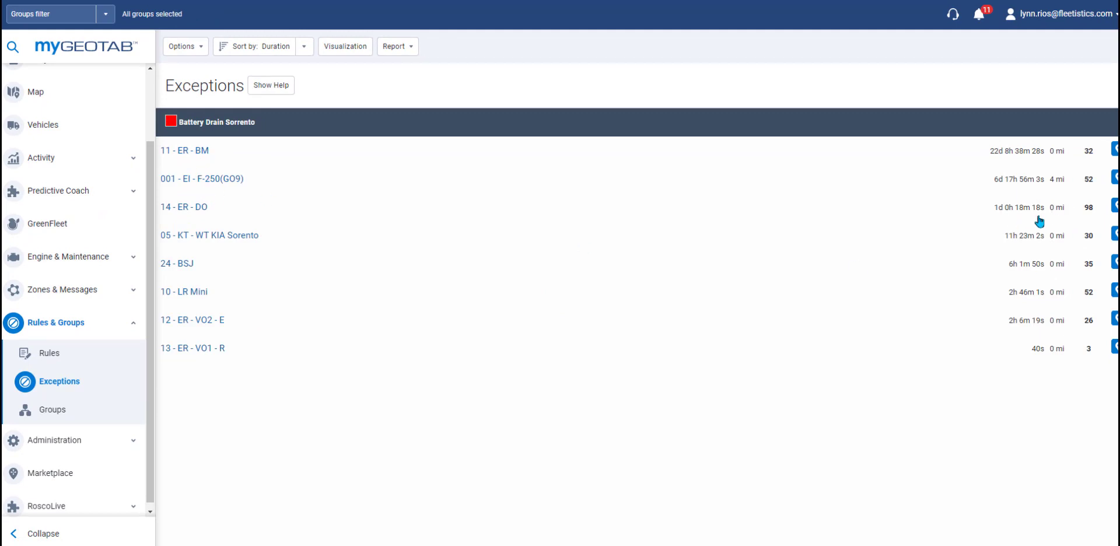
left_click(226, 235)
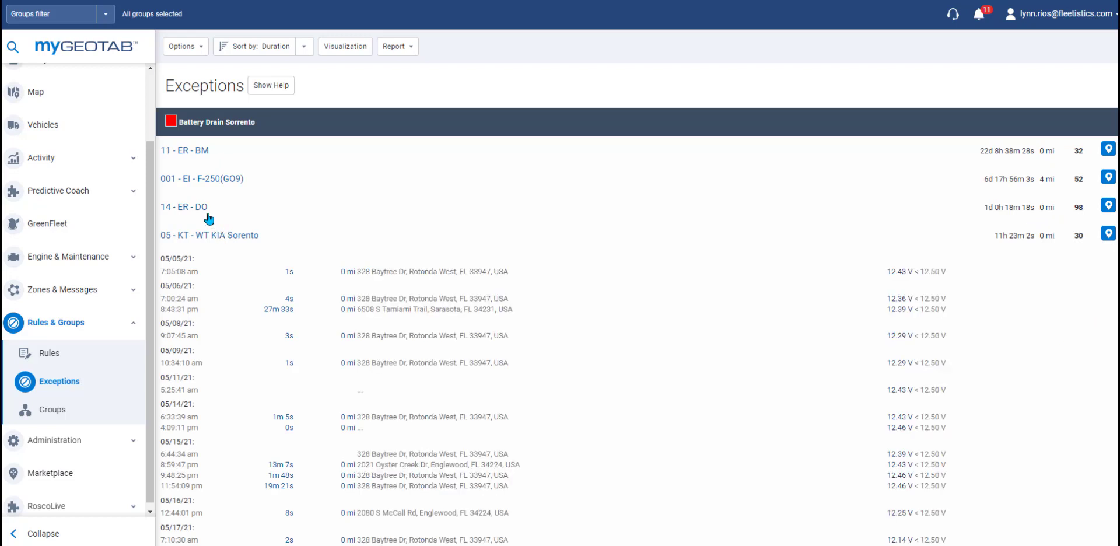
Step: Review the report download options, then go to the Groups tree
left_click(406, 47)
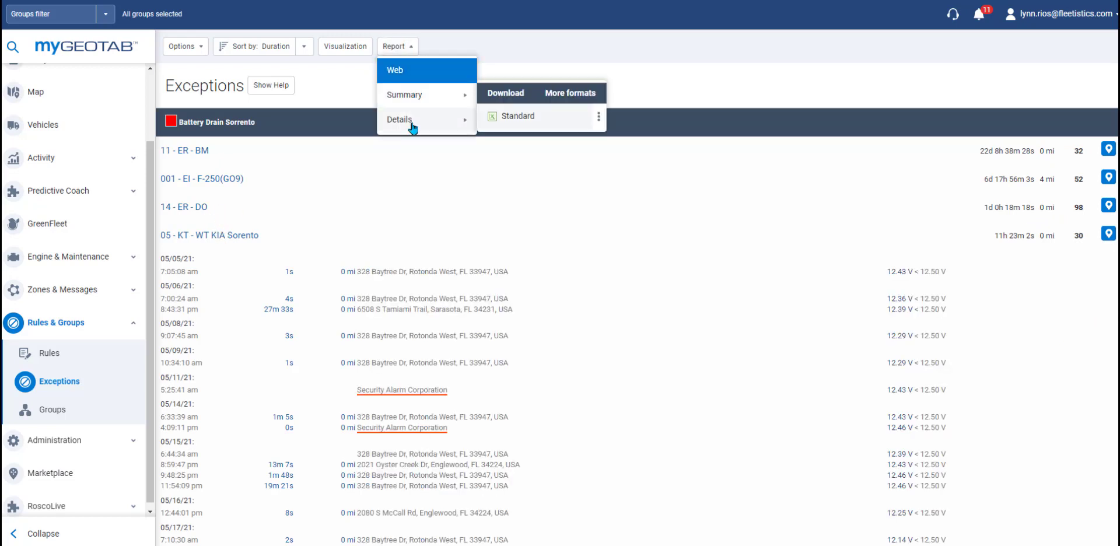
mouse_move(413, 127)
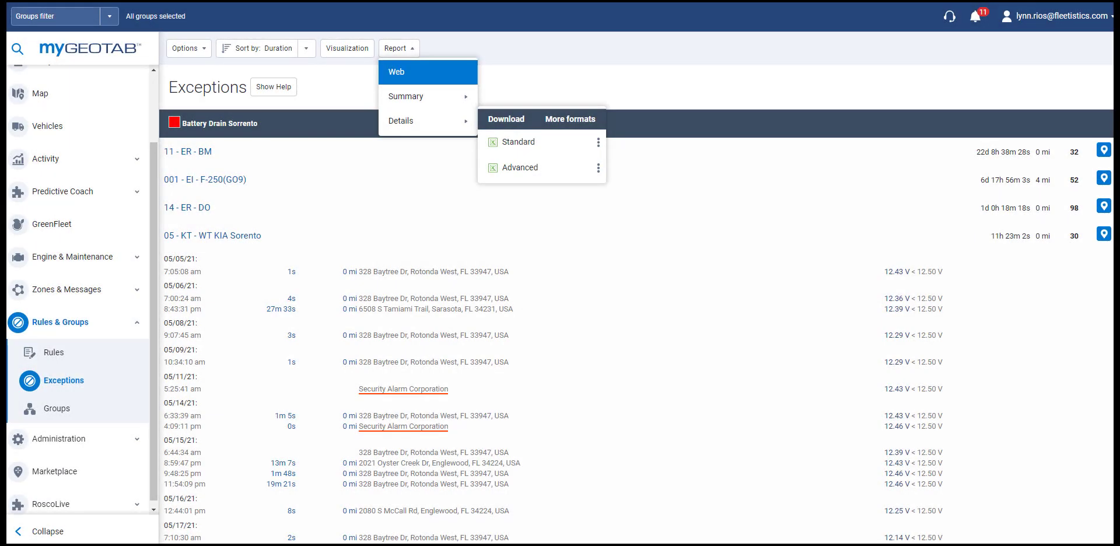
left_click(62, 411)
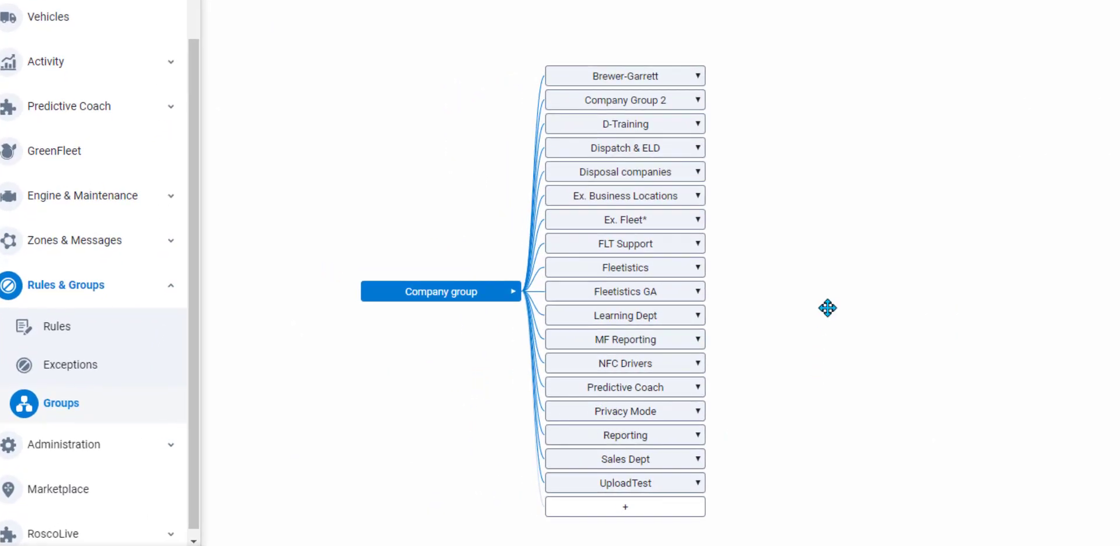
Step: Drill through the groups from Brewer-Garrett to Fleetistics > Eron Group, then expand Administration
left_click(698, 81)
left_click(503, 321)
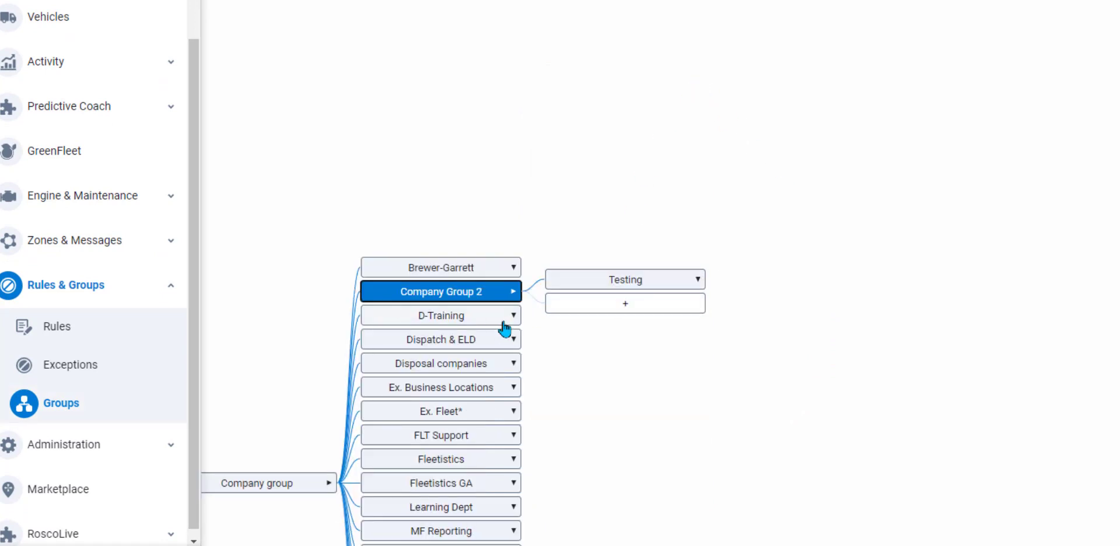
left_click(512, 322)
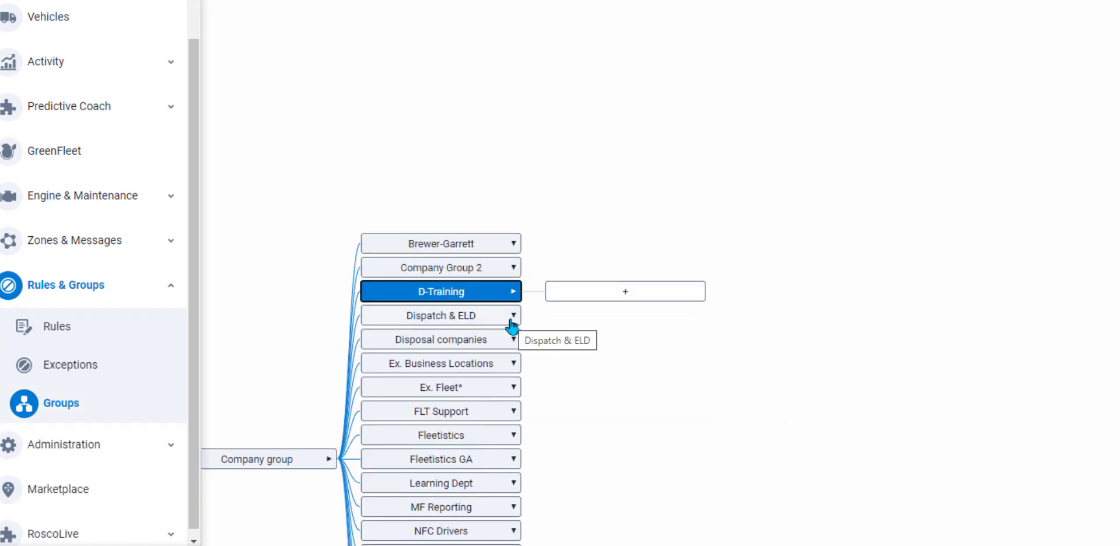
left_click(512, 323)
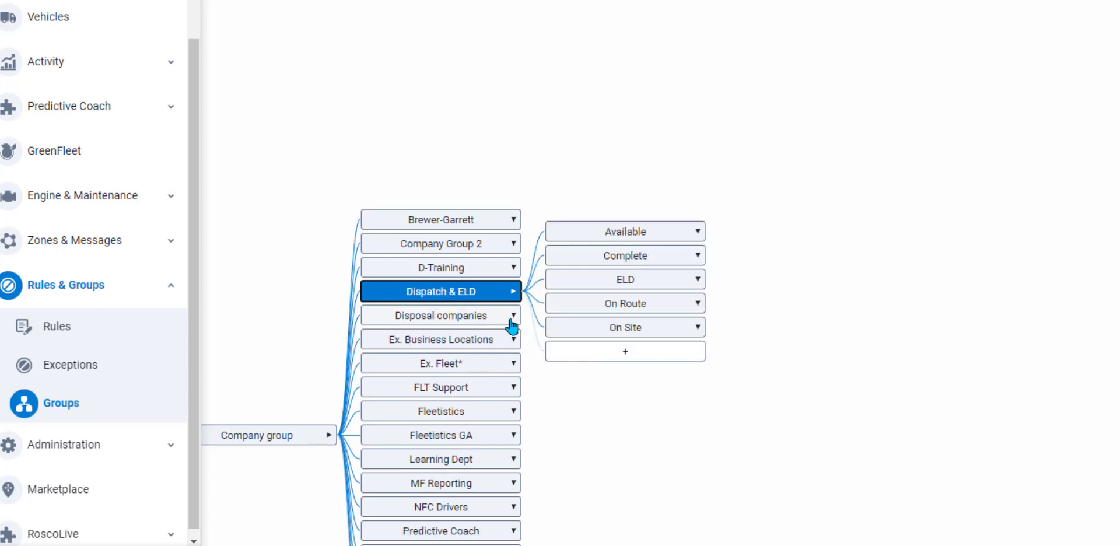
left_click(512, 322)
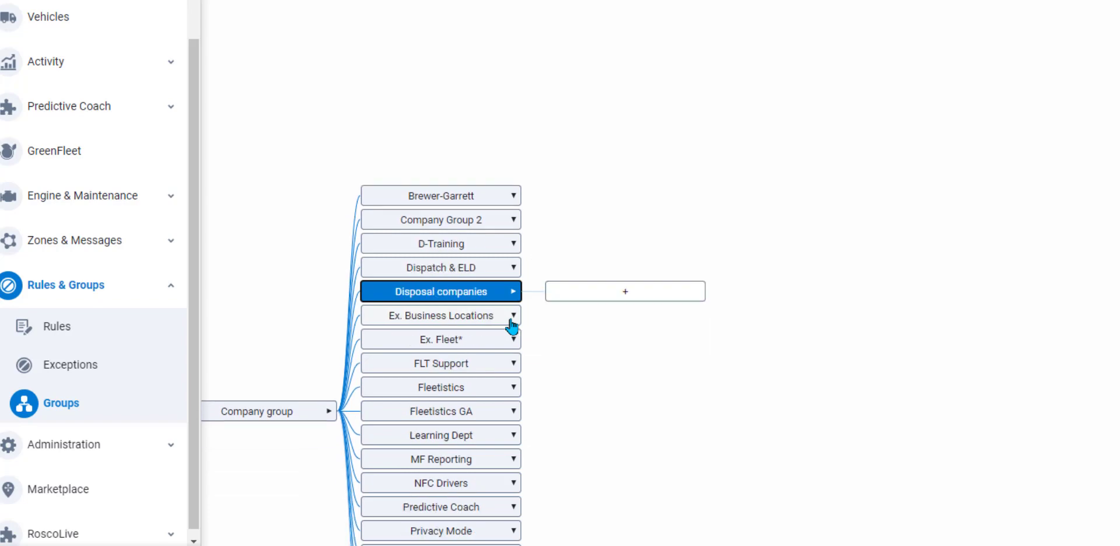
left_click(512, 387)
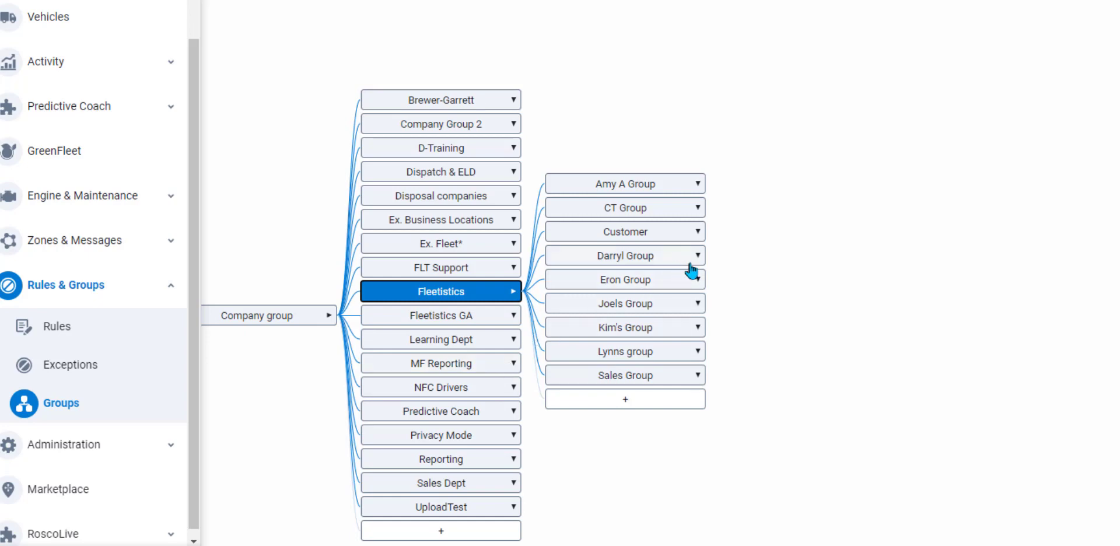
left_click(694, 286)
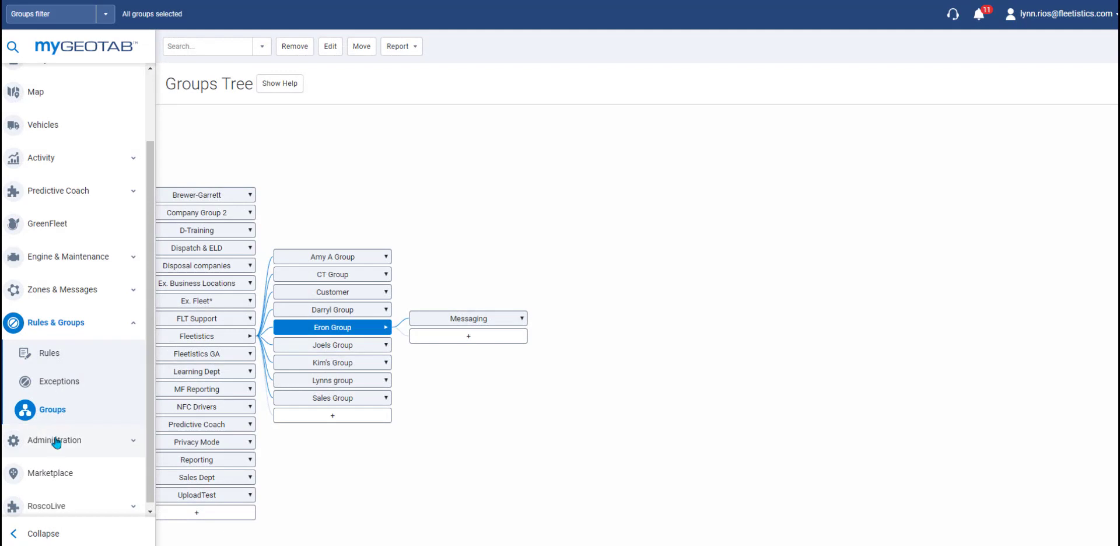
left_click(77, 441)
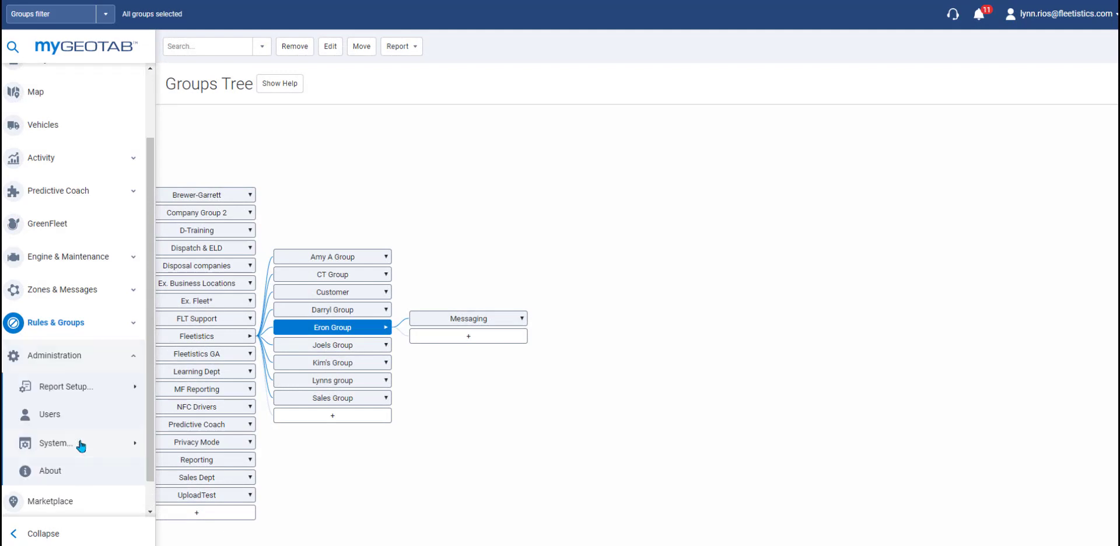
Step: Open the Administration Users page listing all 52 users
left_click(133, 389)
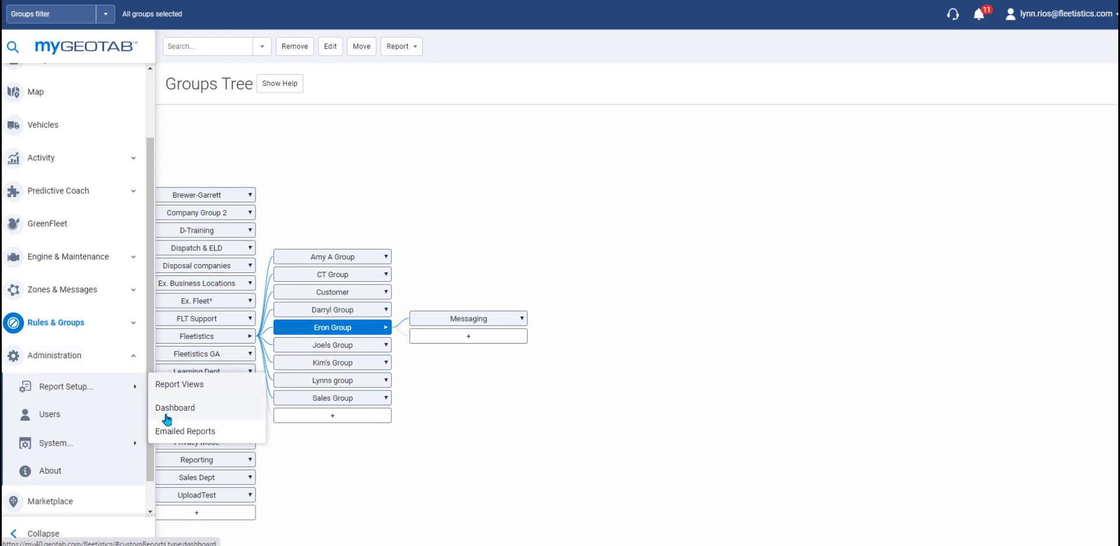
left_click(92, 418)
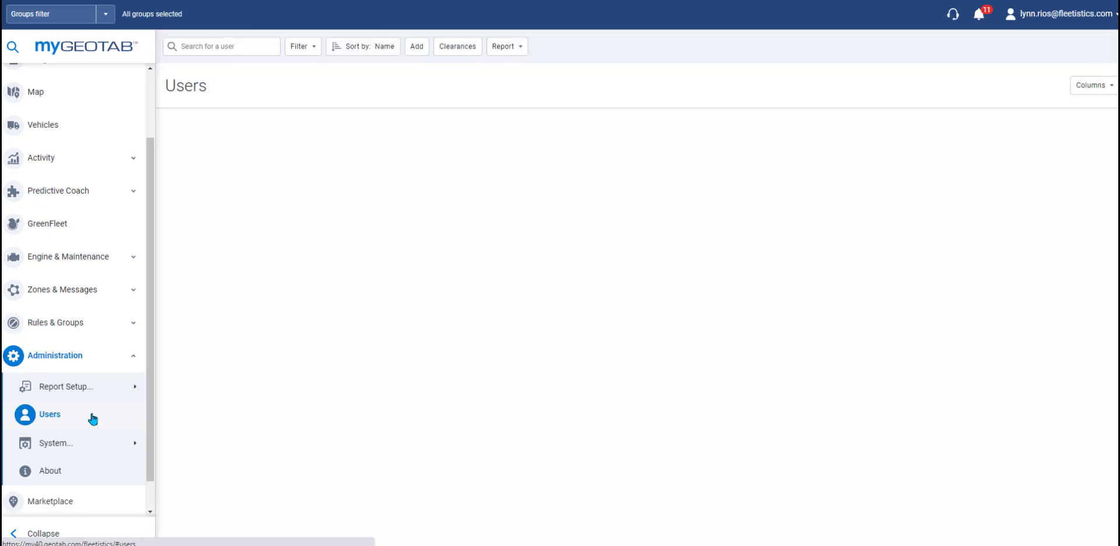